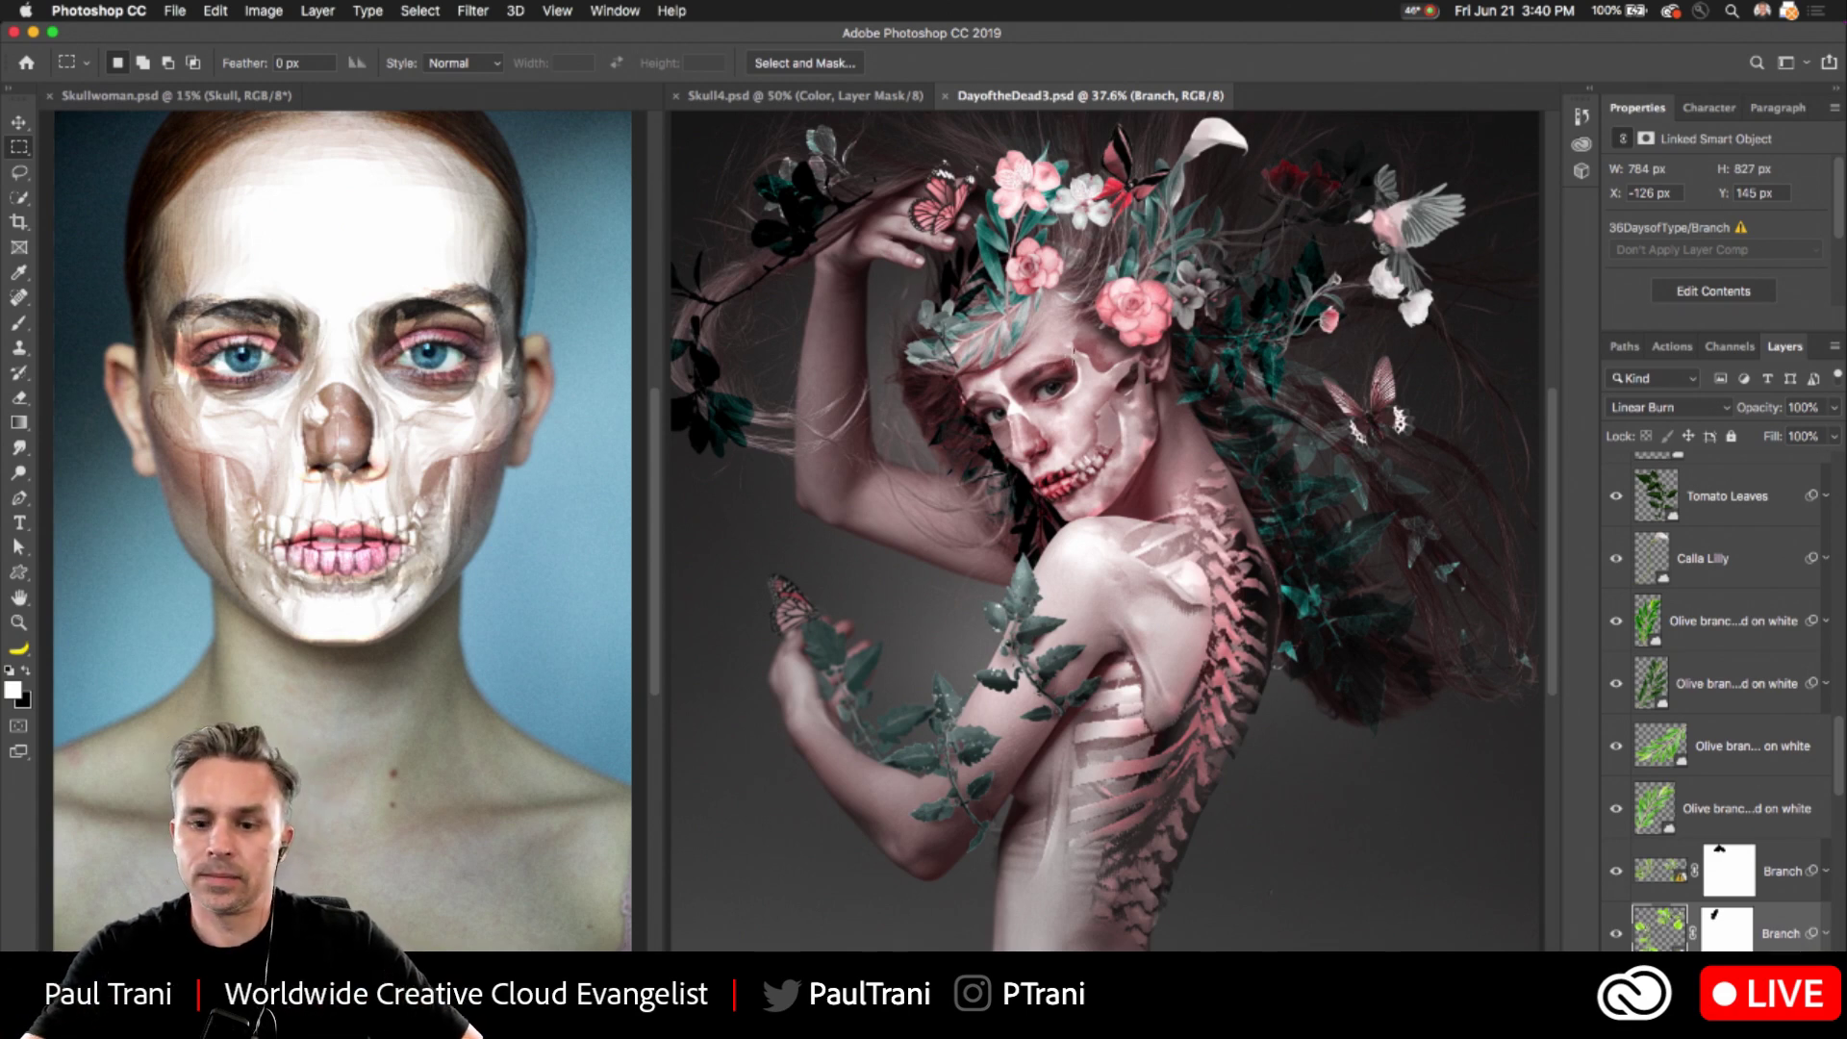
- Examine the skull blended over the woman's face up close in DayoftheDead3.psd and Skullwoman.psd
{"action": "scroll", "coordinate": [1105, 531], "scroll_direction": "up", "scroll_amount": 5}
{"action": "key", "text": "b"}
{"action": "scroll", "coordinate": [1105, 531], "scroll_direction": "up", "scroll_amount": 4}
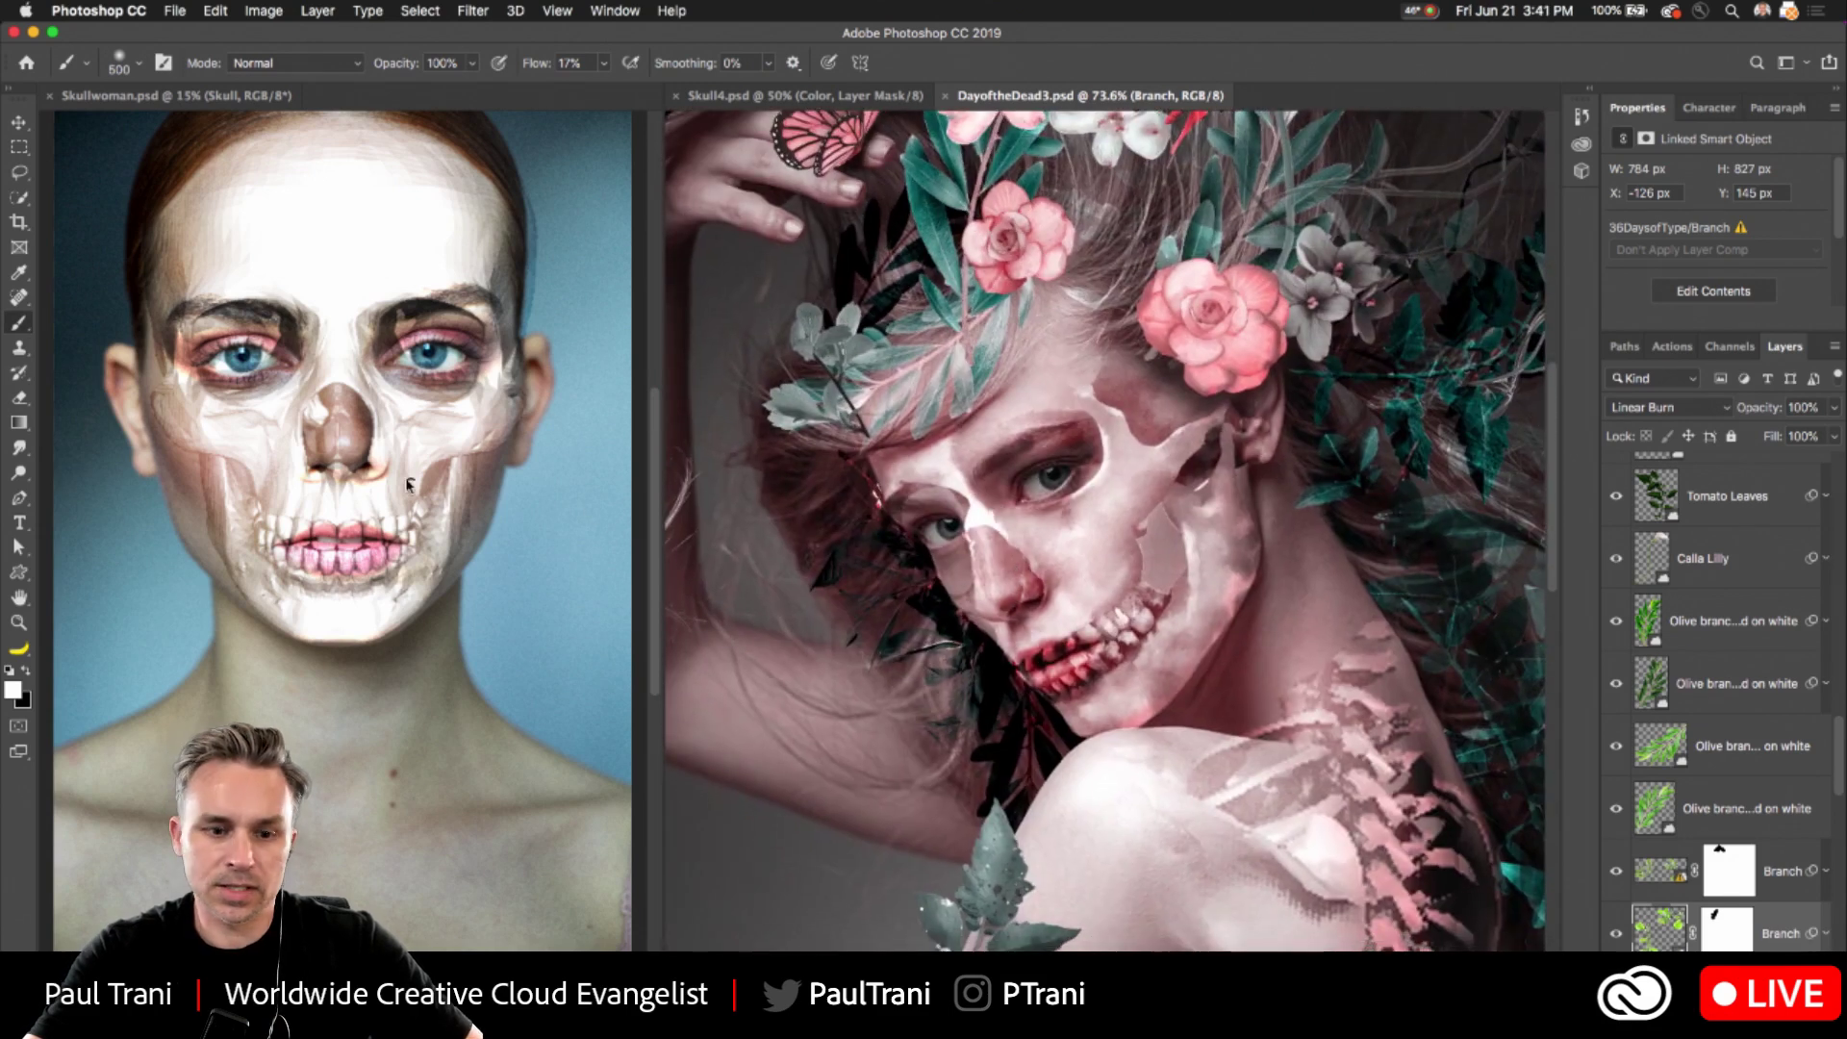
{"action": "key", "text": "m"}
{"action": "scroll", "coordinate": [214, 335], "scroll_direction": "up", "scroll_amount": 2}
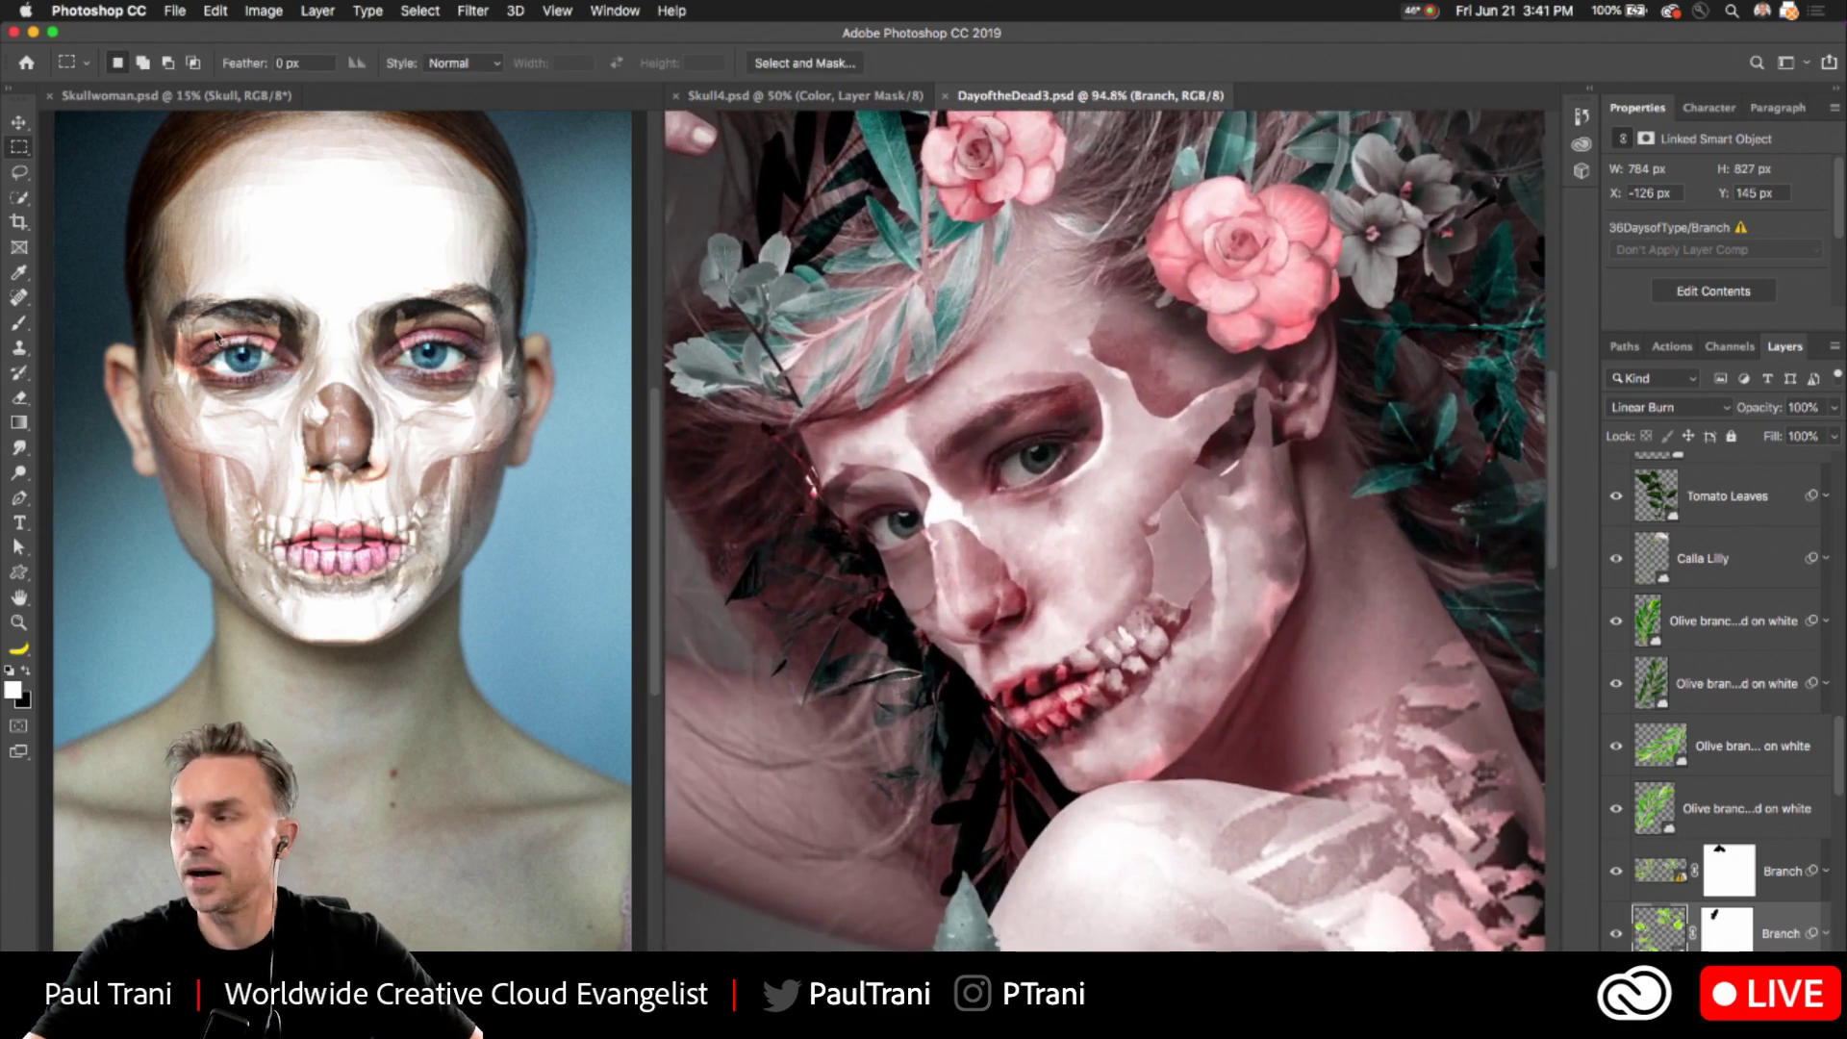
{"action": "left_click", "coordinate": [240, 353]}
{"action": "scroll", "coordinate": [231, 356], "scroll_direction": "up", "scroll_amount": 1}
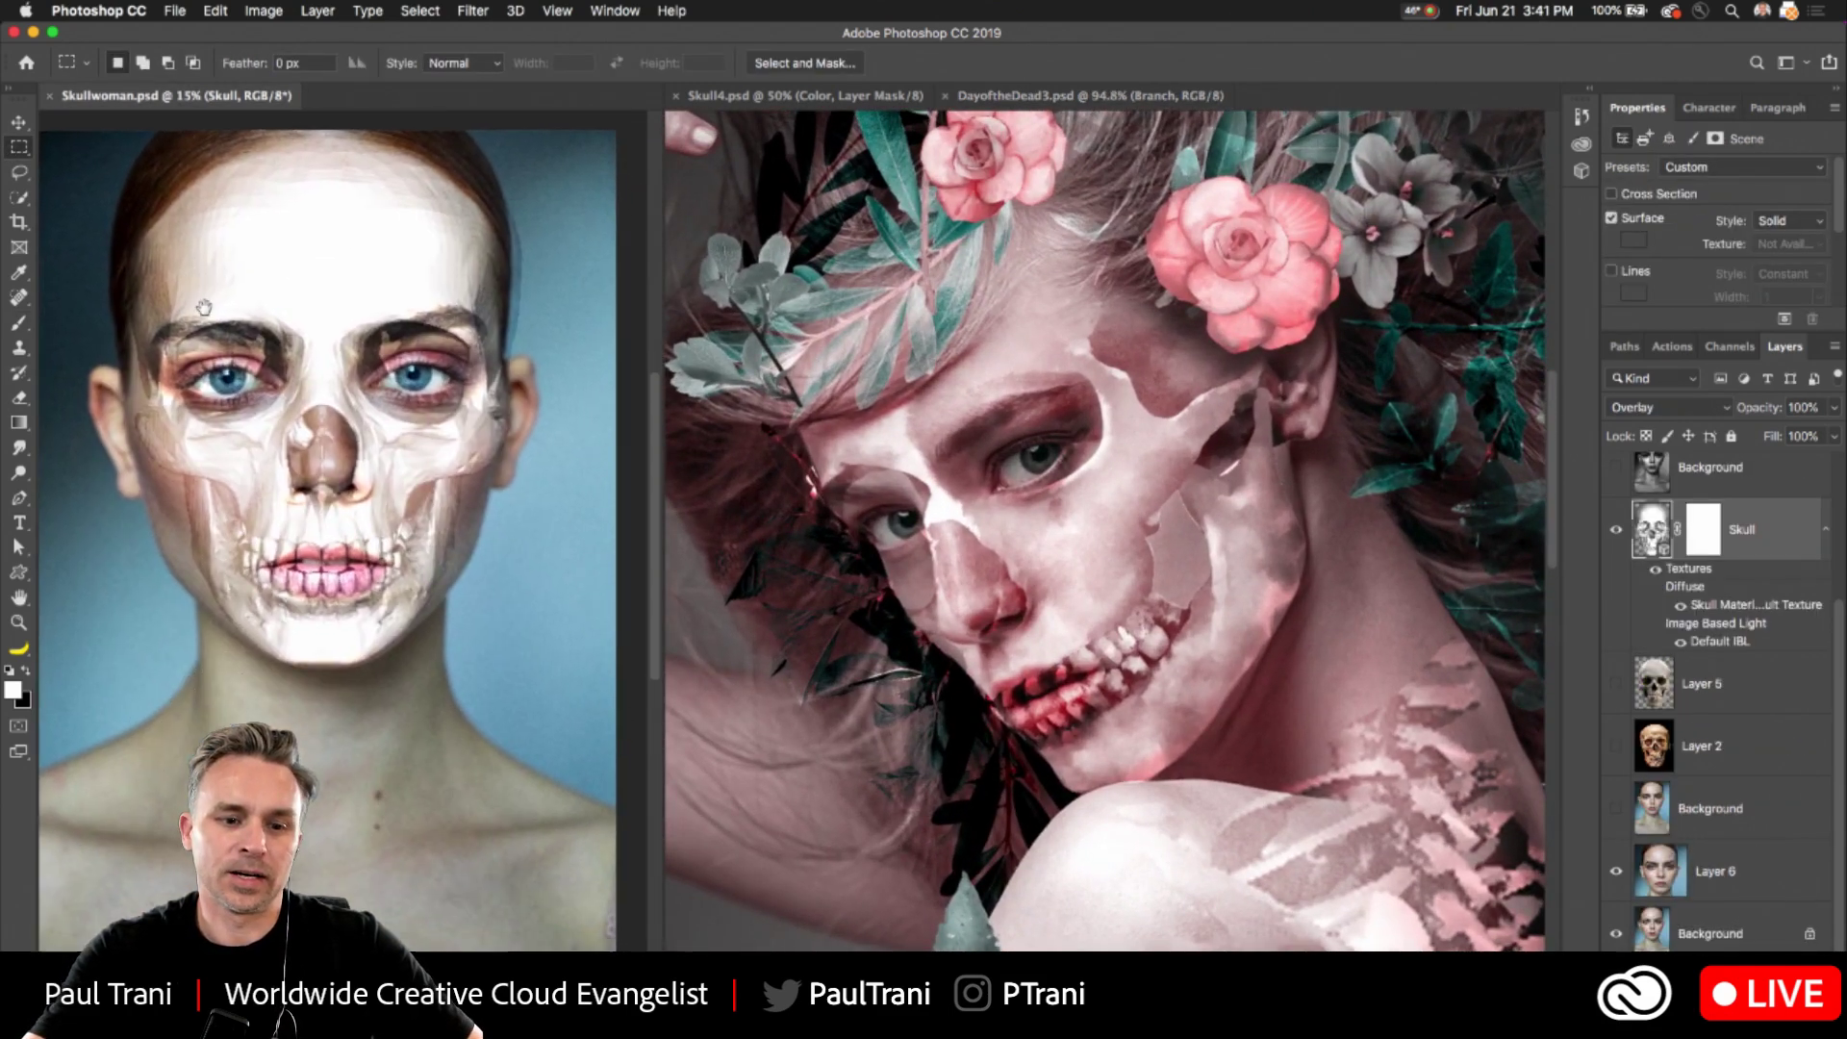
{"action": "scroll", "coordinate": [183, 315], "scroll_direction": "up", "scroll_amount": 2}
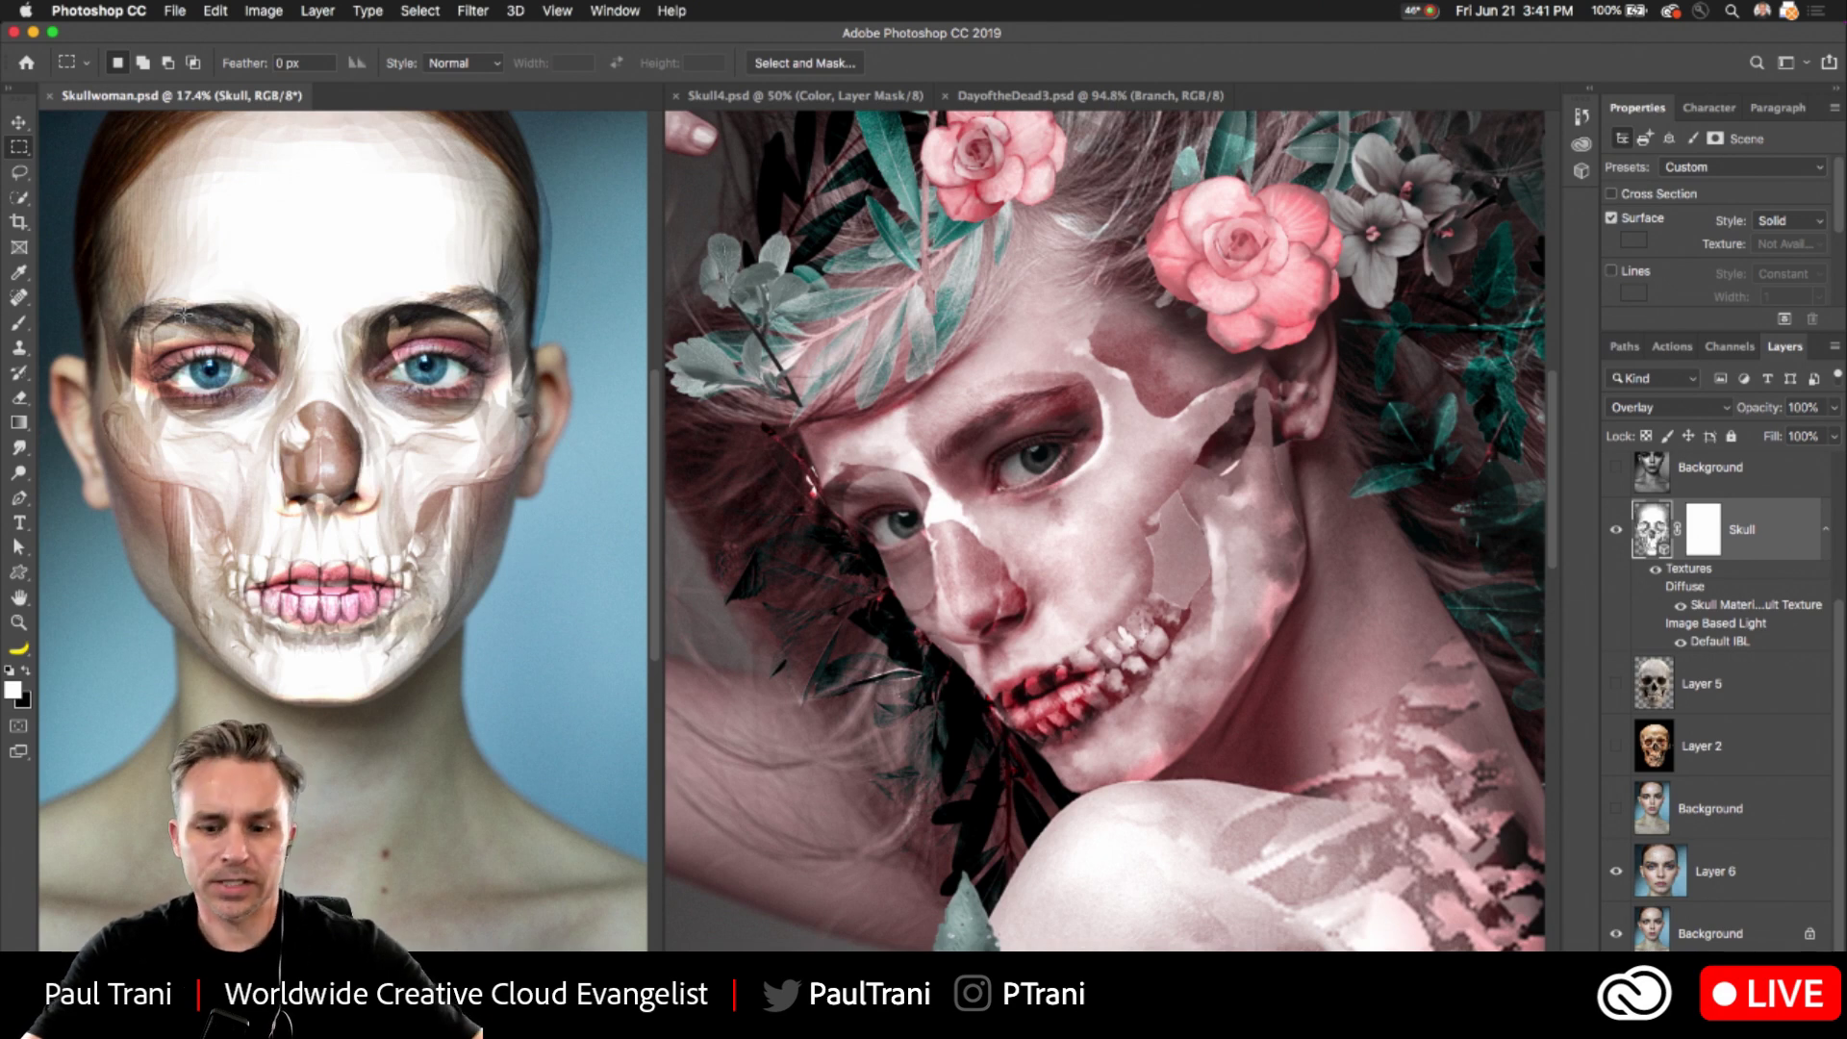
- Switch to DayoftheDead3.psd, dismissing Adobe Dimension, and inspect the skull layer and surrounding foliage layers in its layer stack
{"action": "left_click", "coordinate": [1087, 643]}
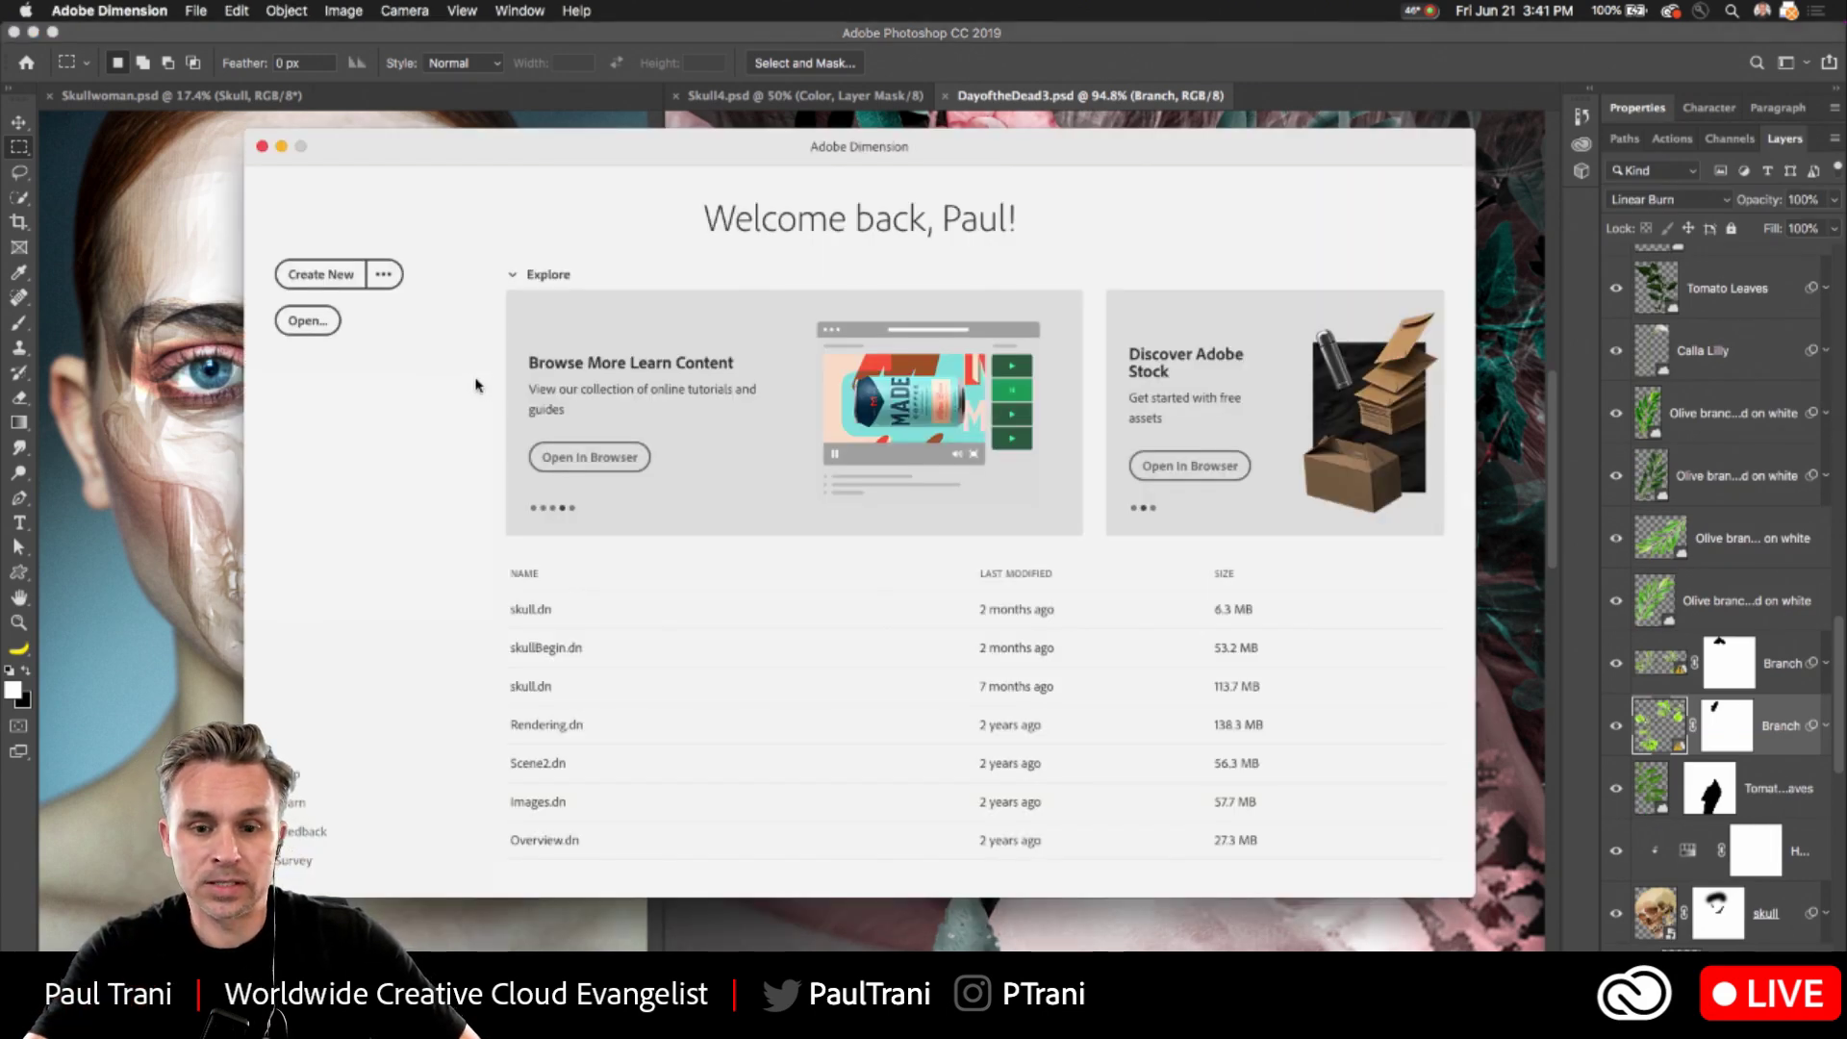
{"action": "left_click", "coordinate": [970, 45]}
{"action": "scroll", "coordinate": [1732, 611], "scroll_direction": "down", "scroll_amount": 1}
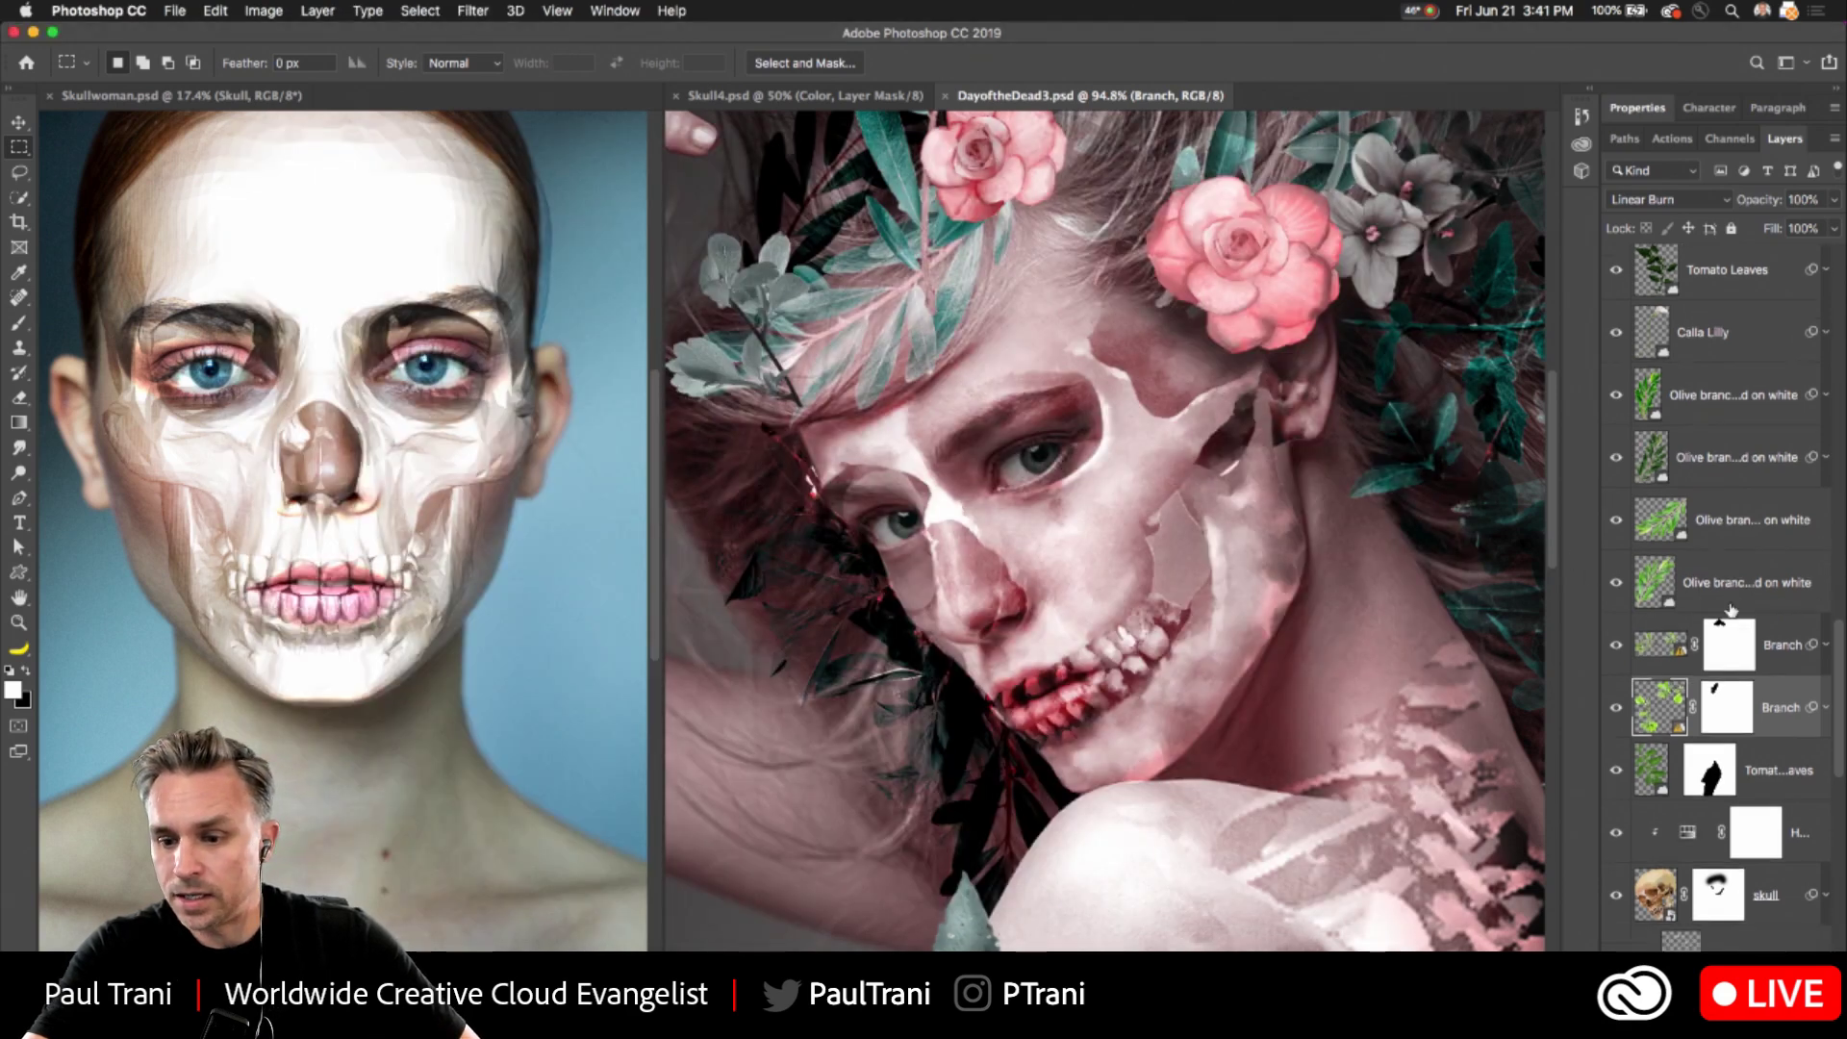
{"action": "scroll", "coordinate": [1732, 611], "scroll_direction": "down", "scroll_amount": 6}
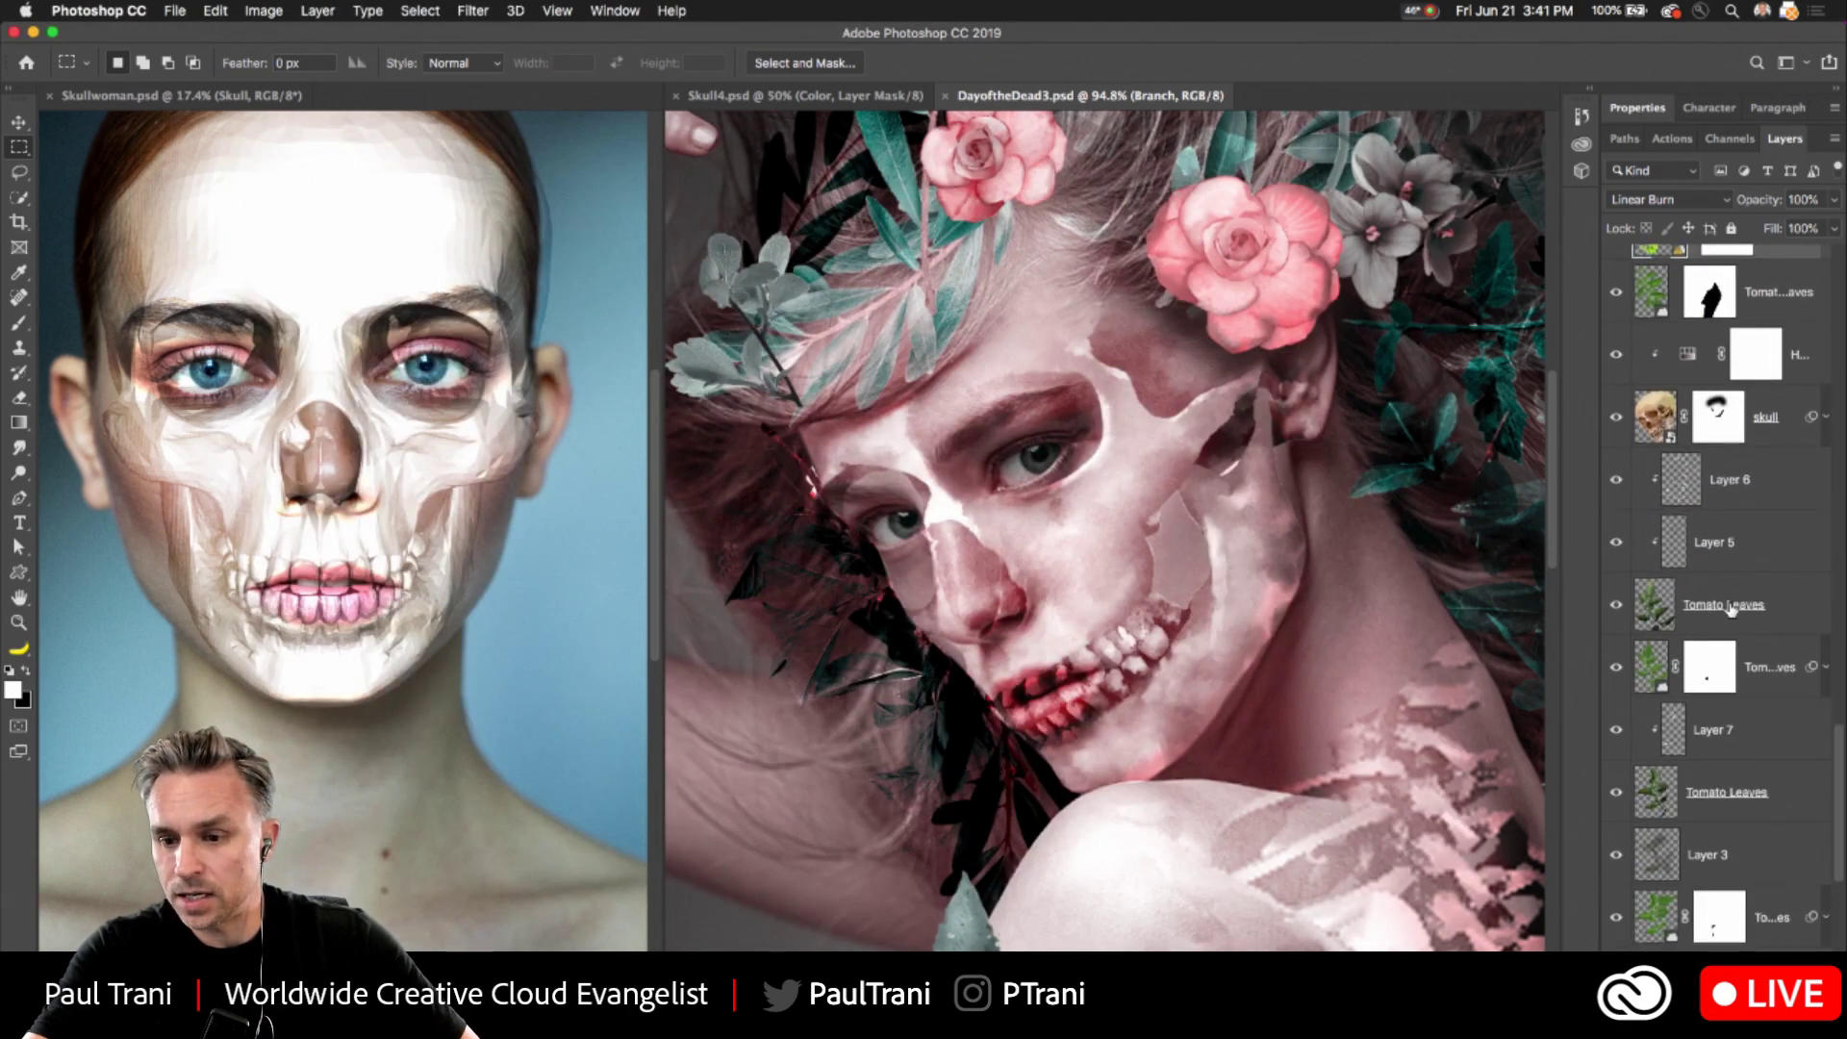
{"action": "left_click", "coordinate": [1640, 385]}
{"action": "scroll", "coordinate": [1628, 367], "scroll_direction": "up", "scroll_amount": 8}
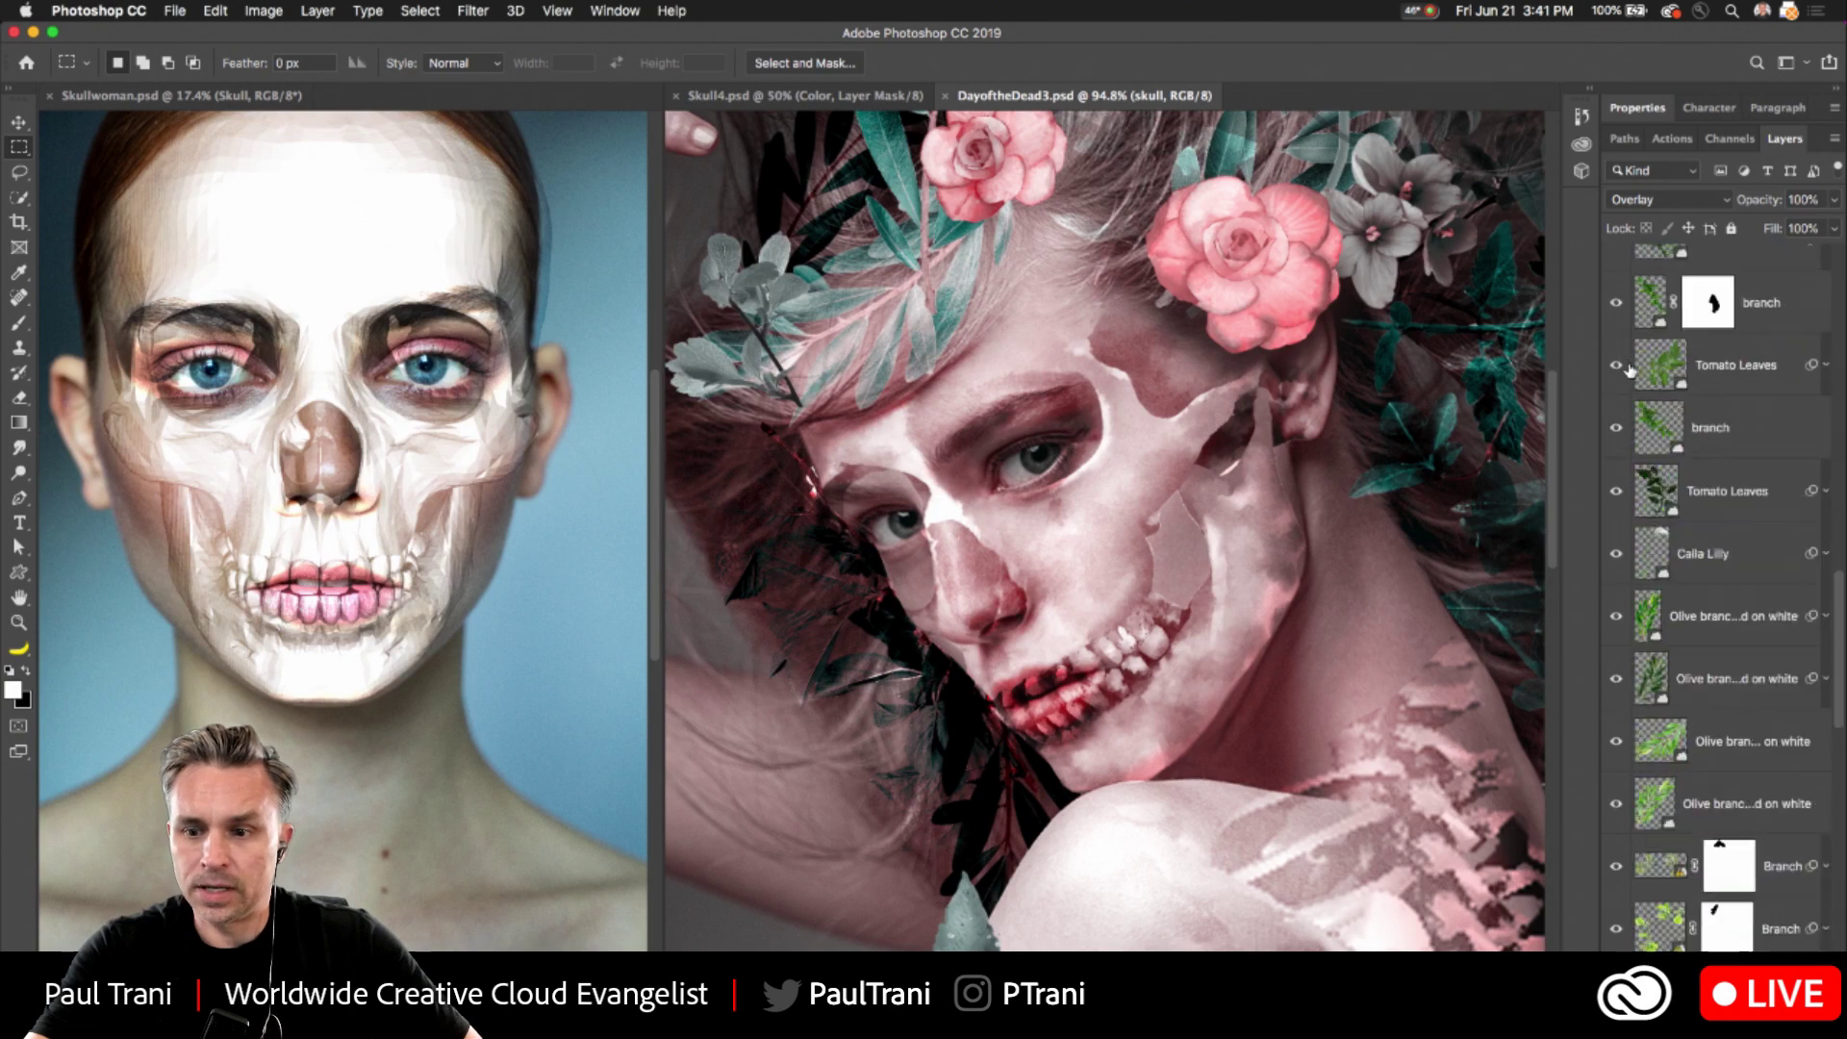
- Close DayoftheDead3.psd and Skull4.psd, and activate the Move tool in Skullwoman.psd
{"action": "left_click", "coordinate": [431, 378]}
{"action": "left_click", "coordinate": [962, 97]}
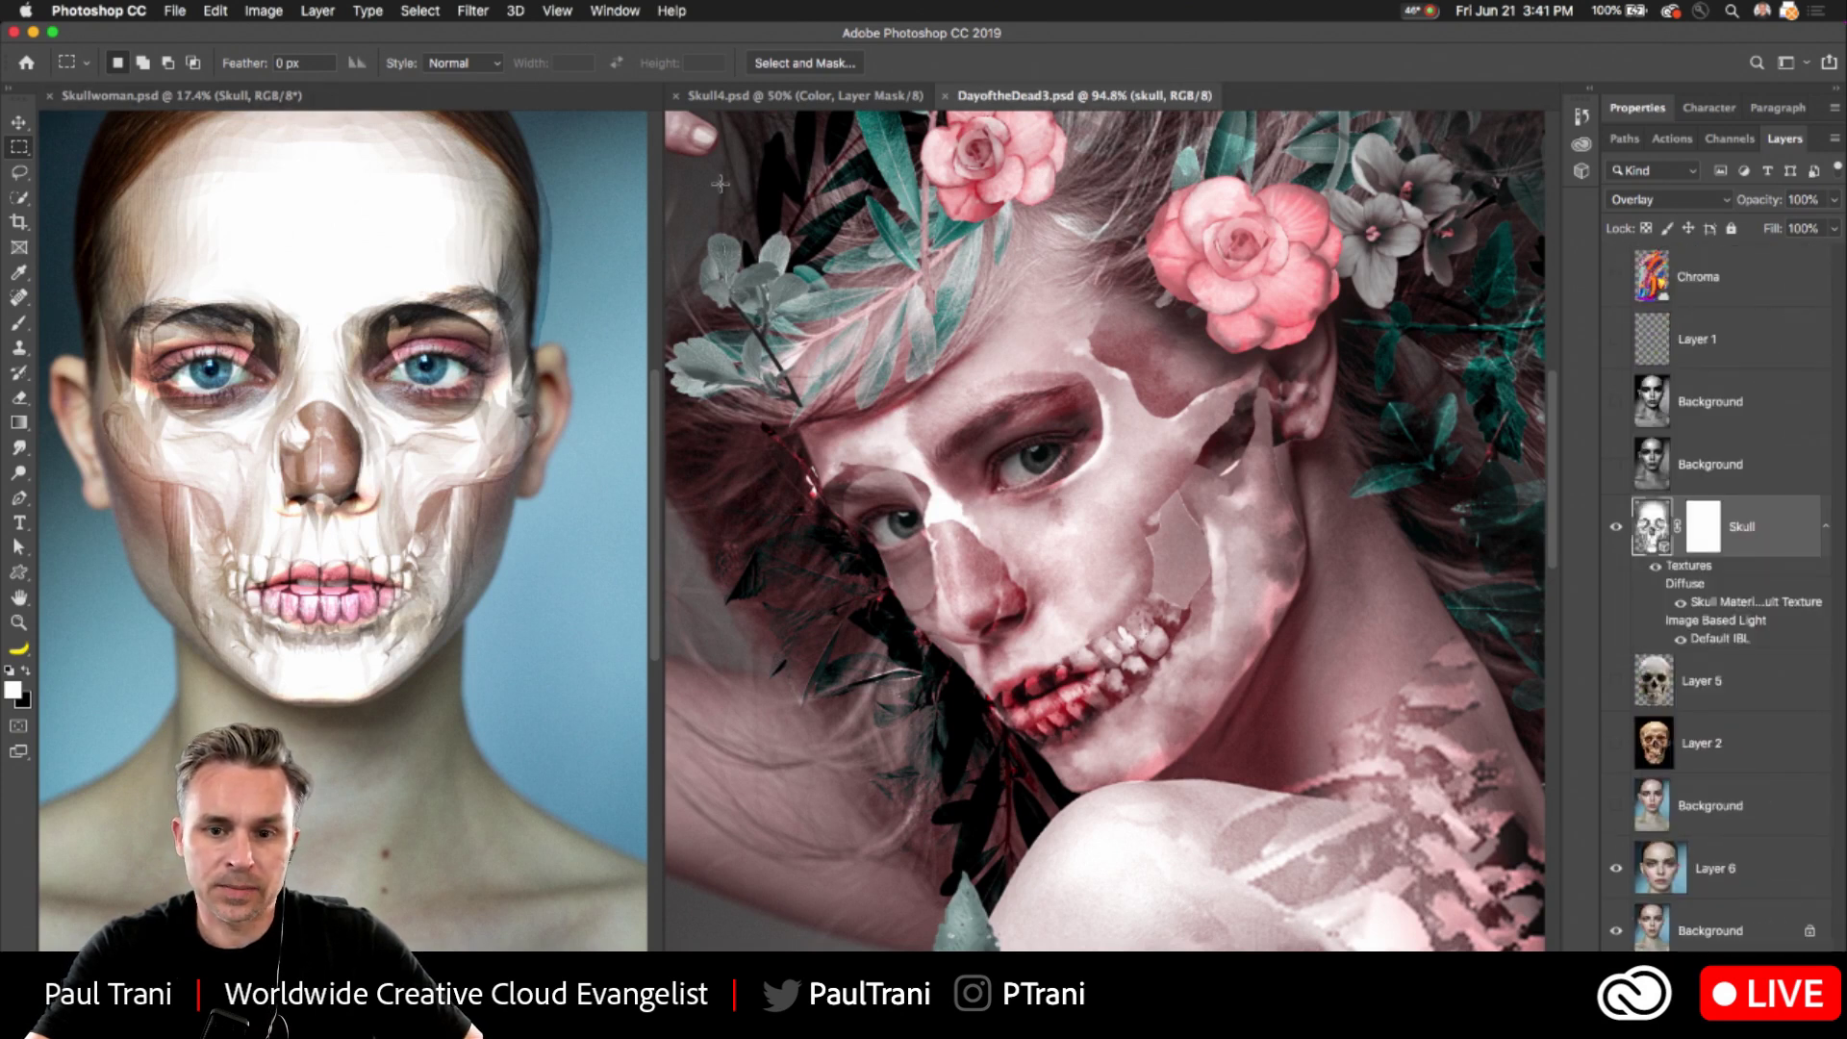
{"action": "left_click", "coordinate": [944, 96]}
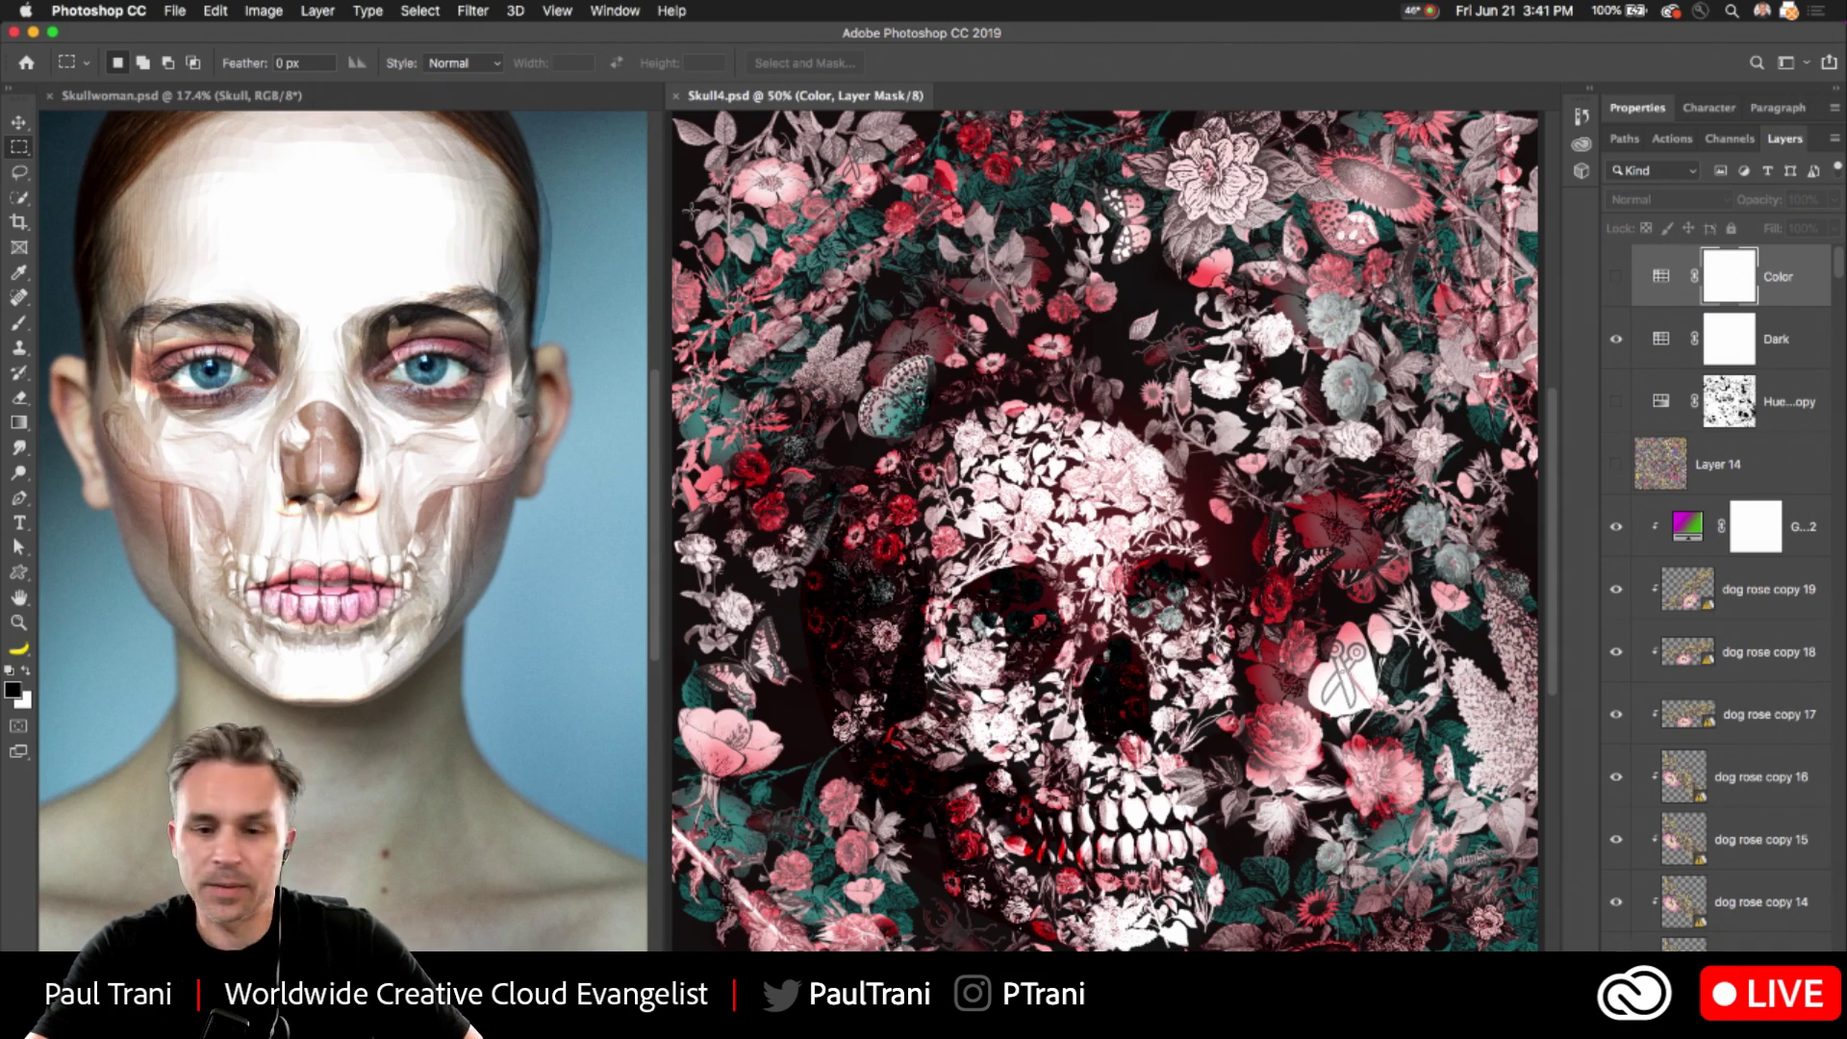
{"action": "left_click", "coordinate": [676, 97]}
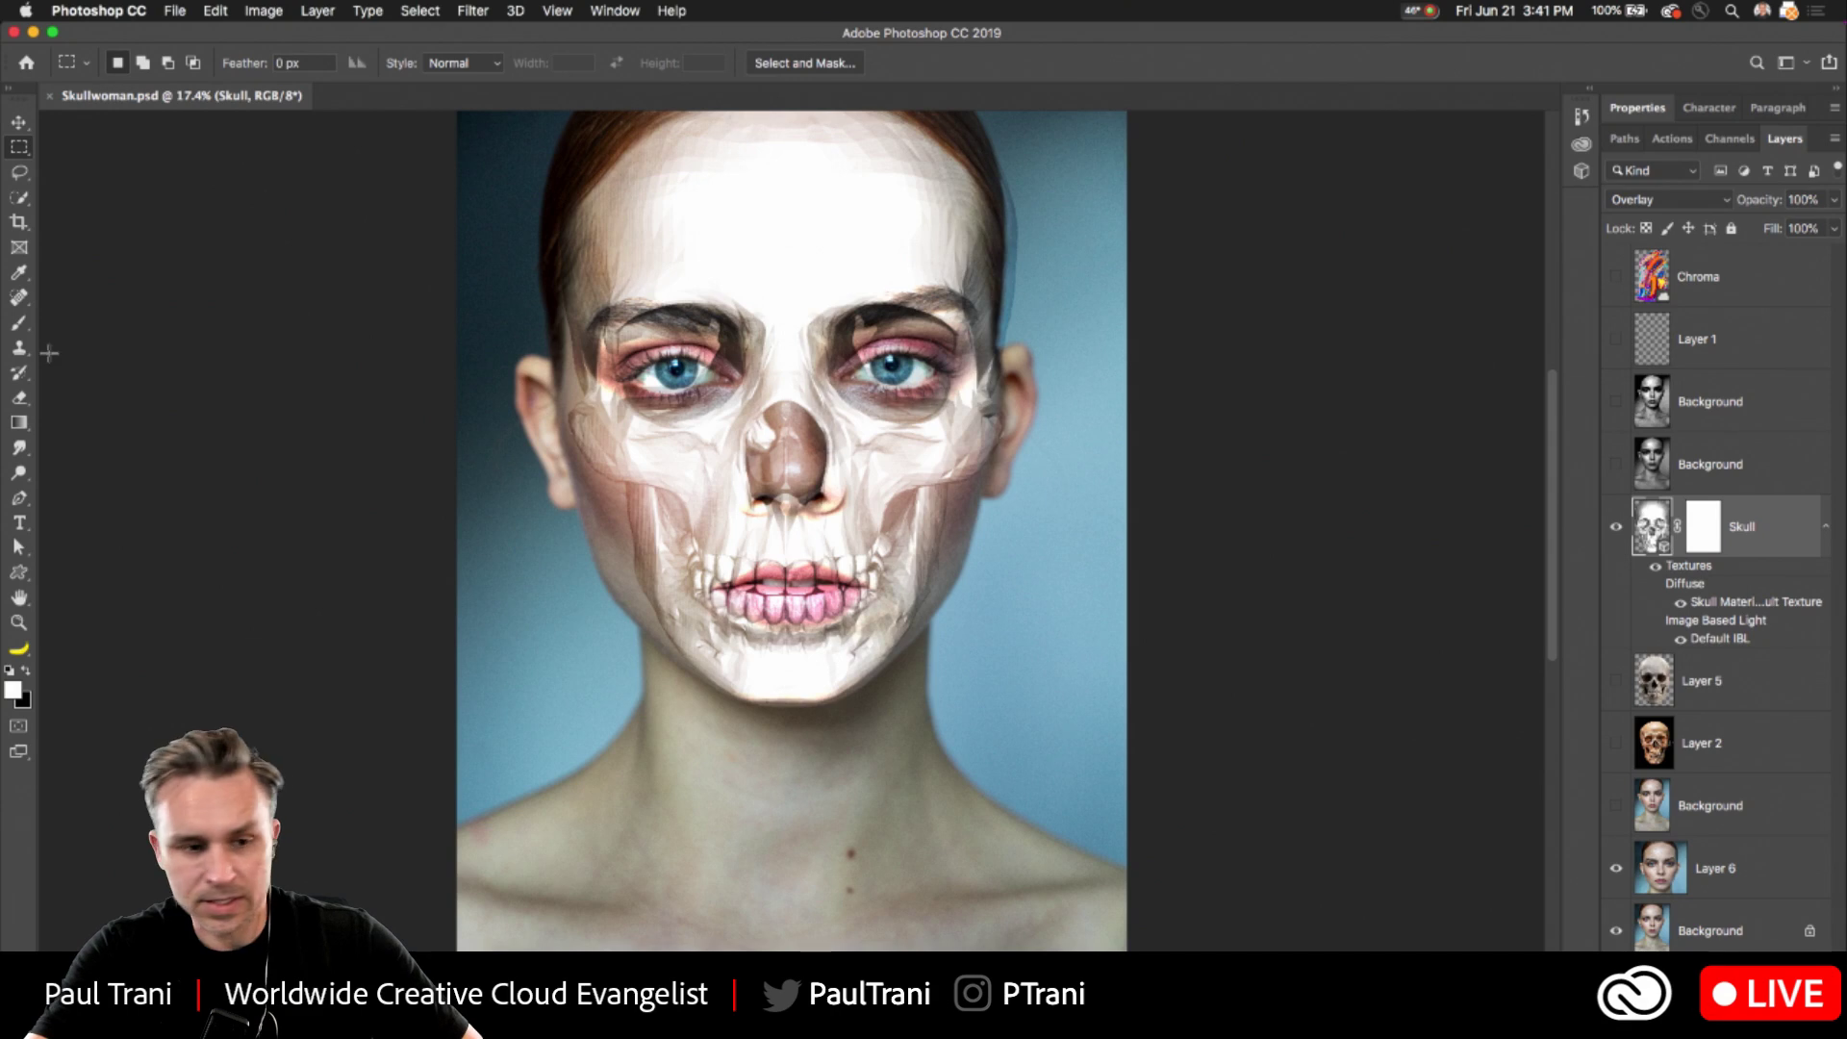
{"action": "left_click", "coordinate": [18, 123]}
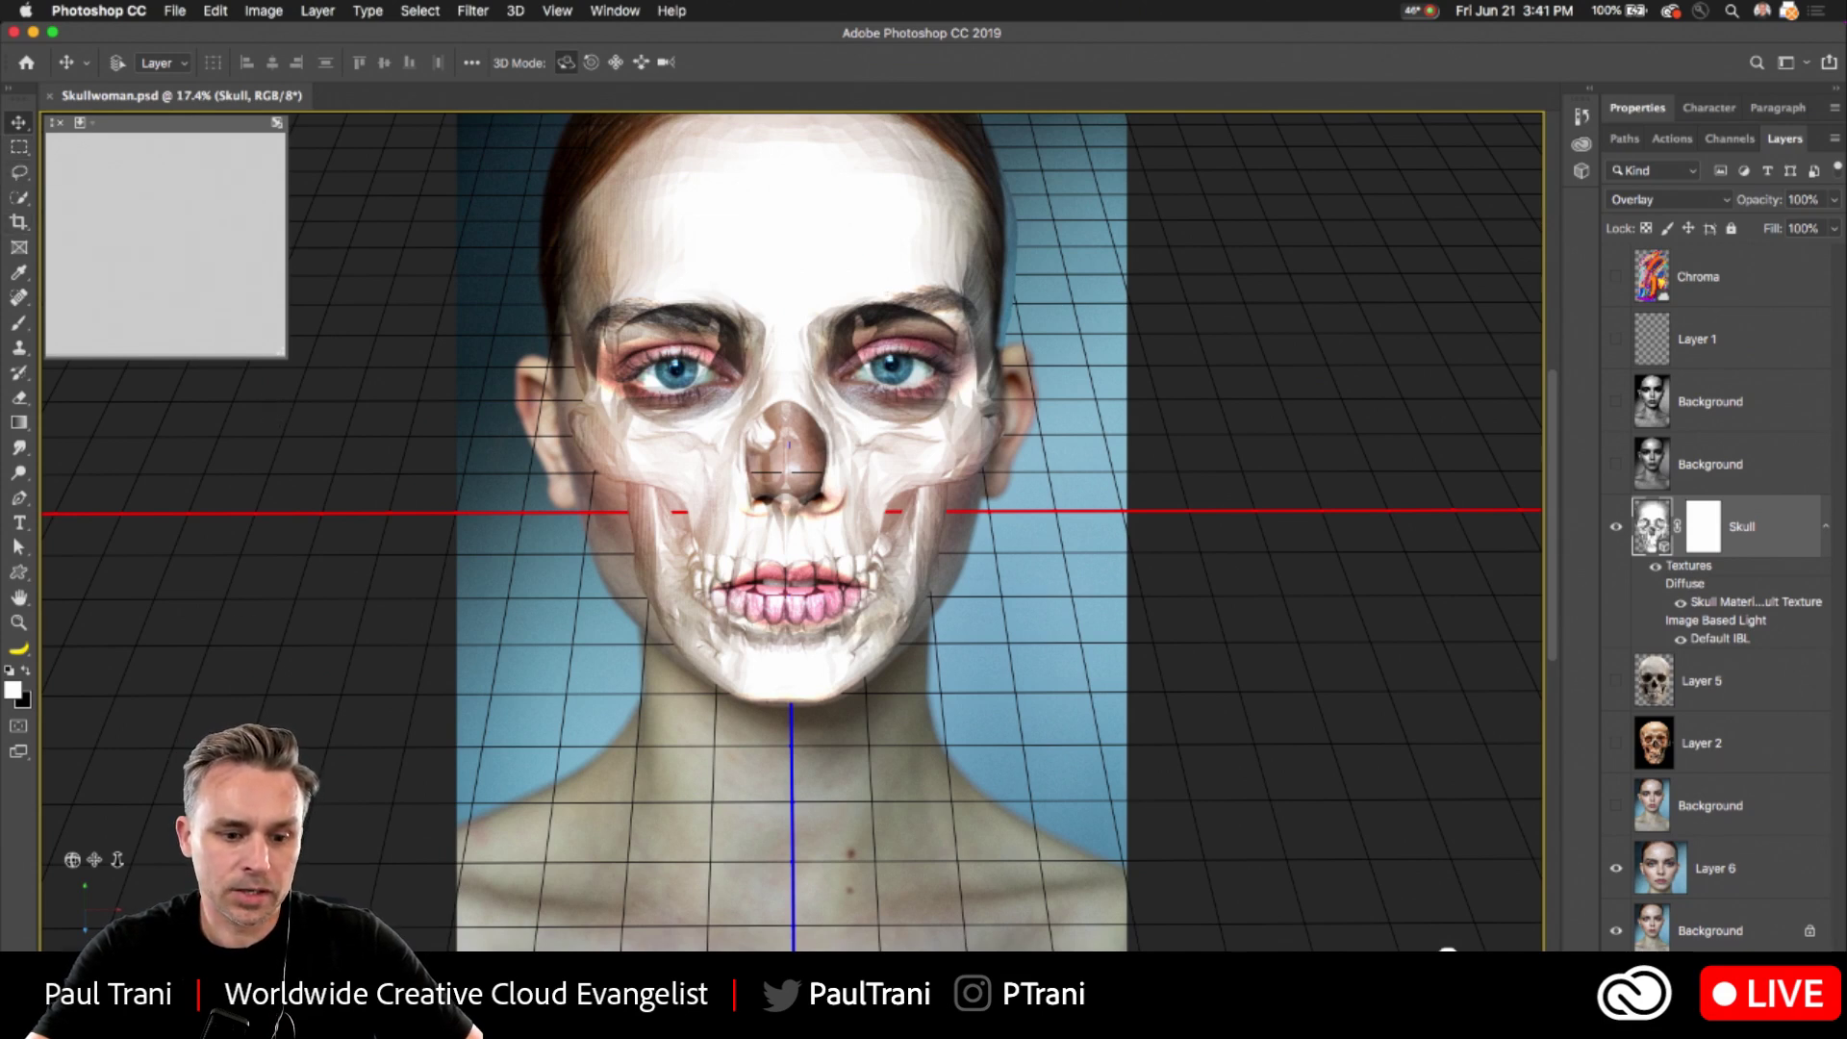
- Check the Desktop folder in Finder, and switch to Chrome to open the TurboSquid home page
{"action": "key", "text": "super+Tab"}
{"action": "left_click", "coordinate": [92, 159]}
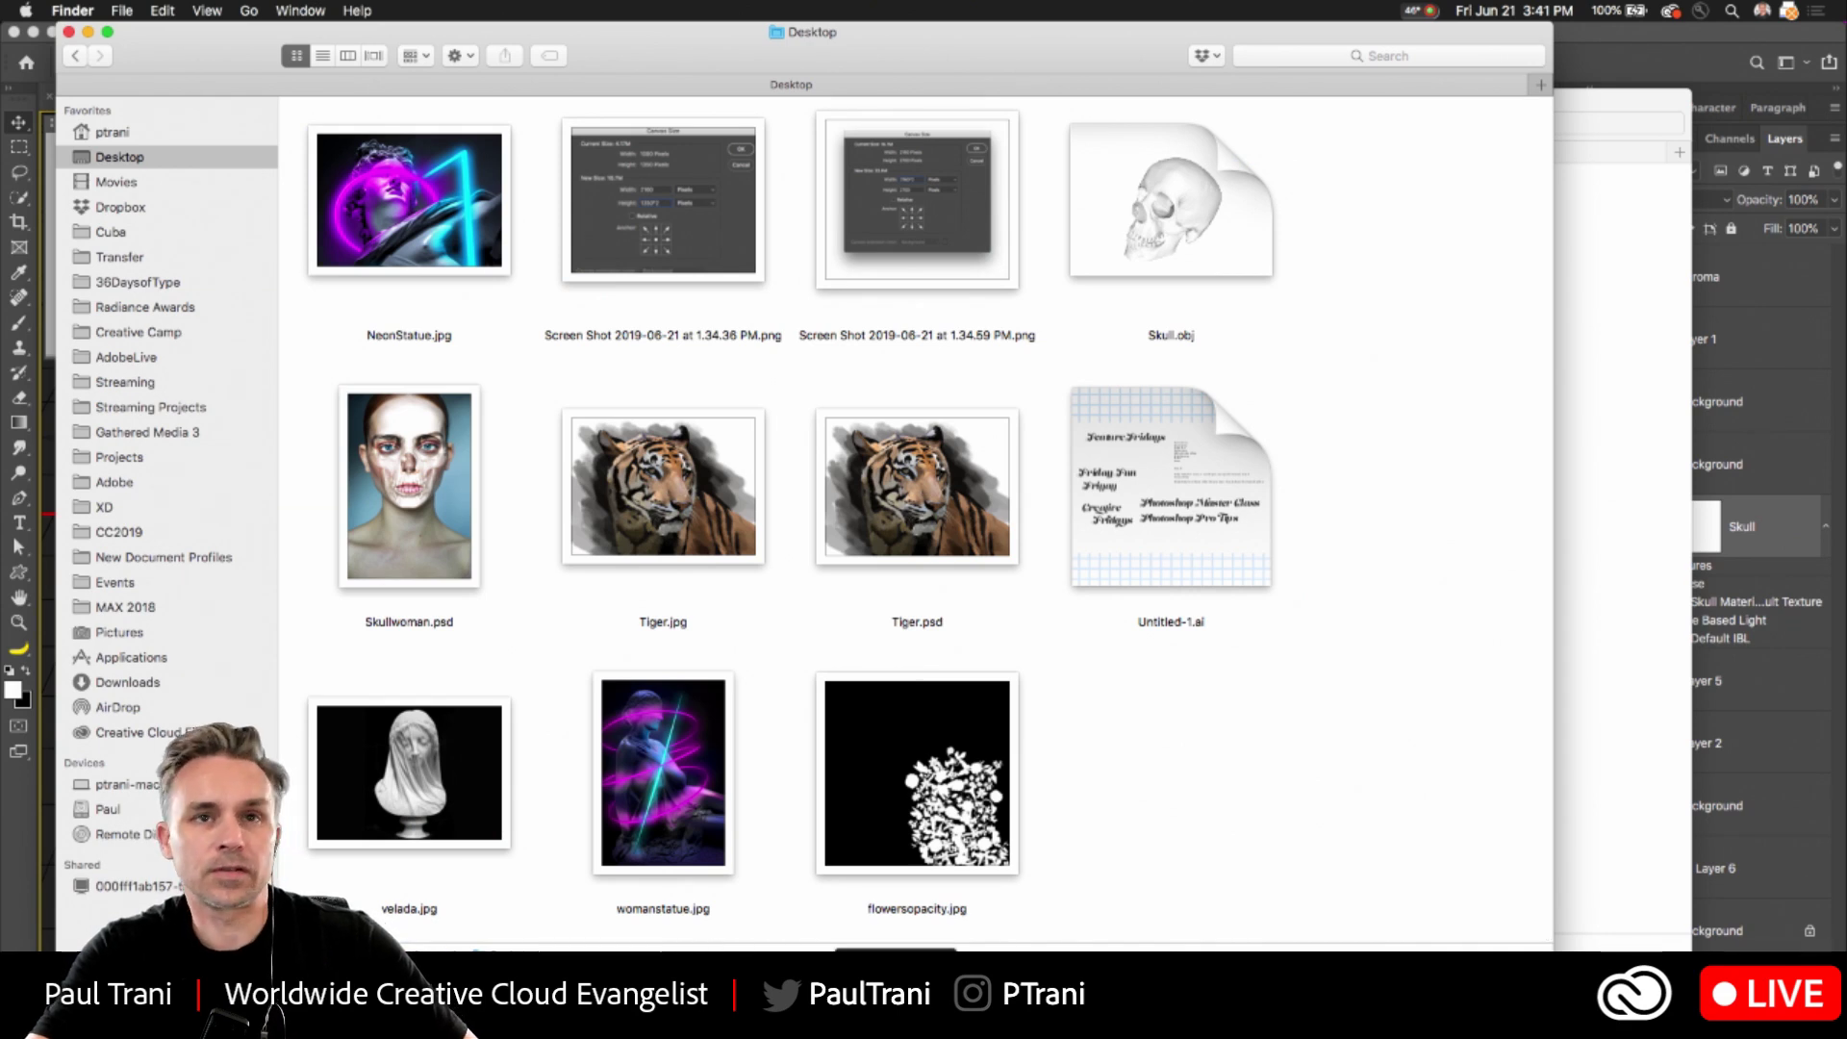
{"action": "key", "text": "super+Tab"}
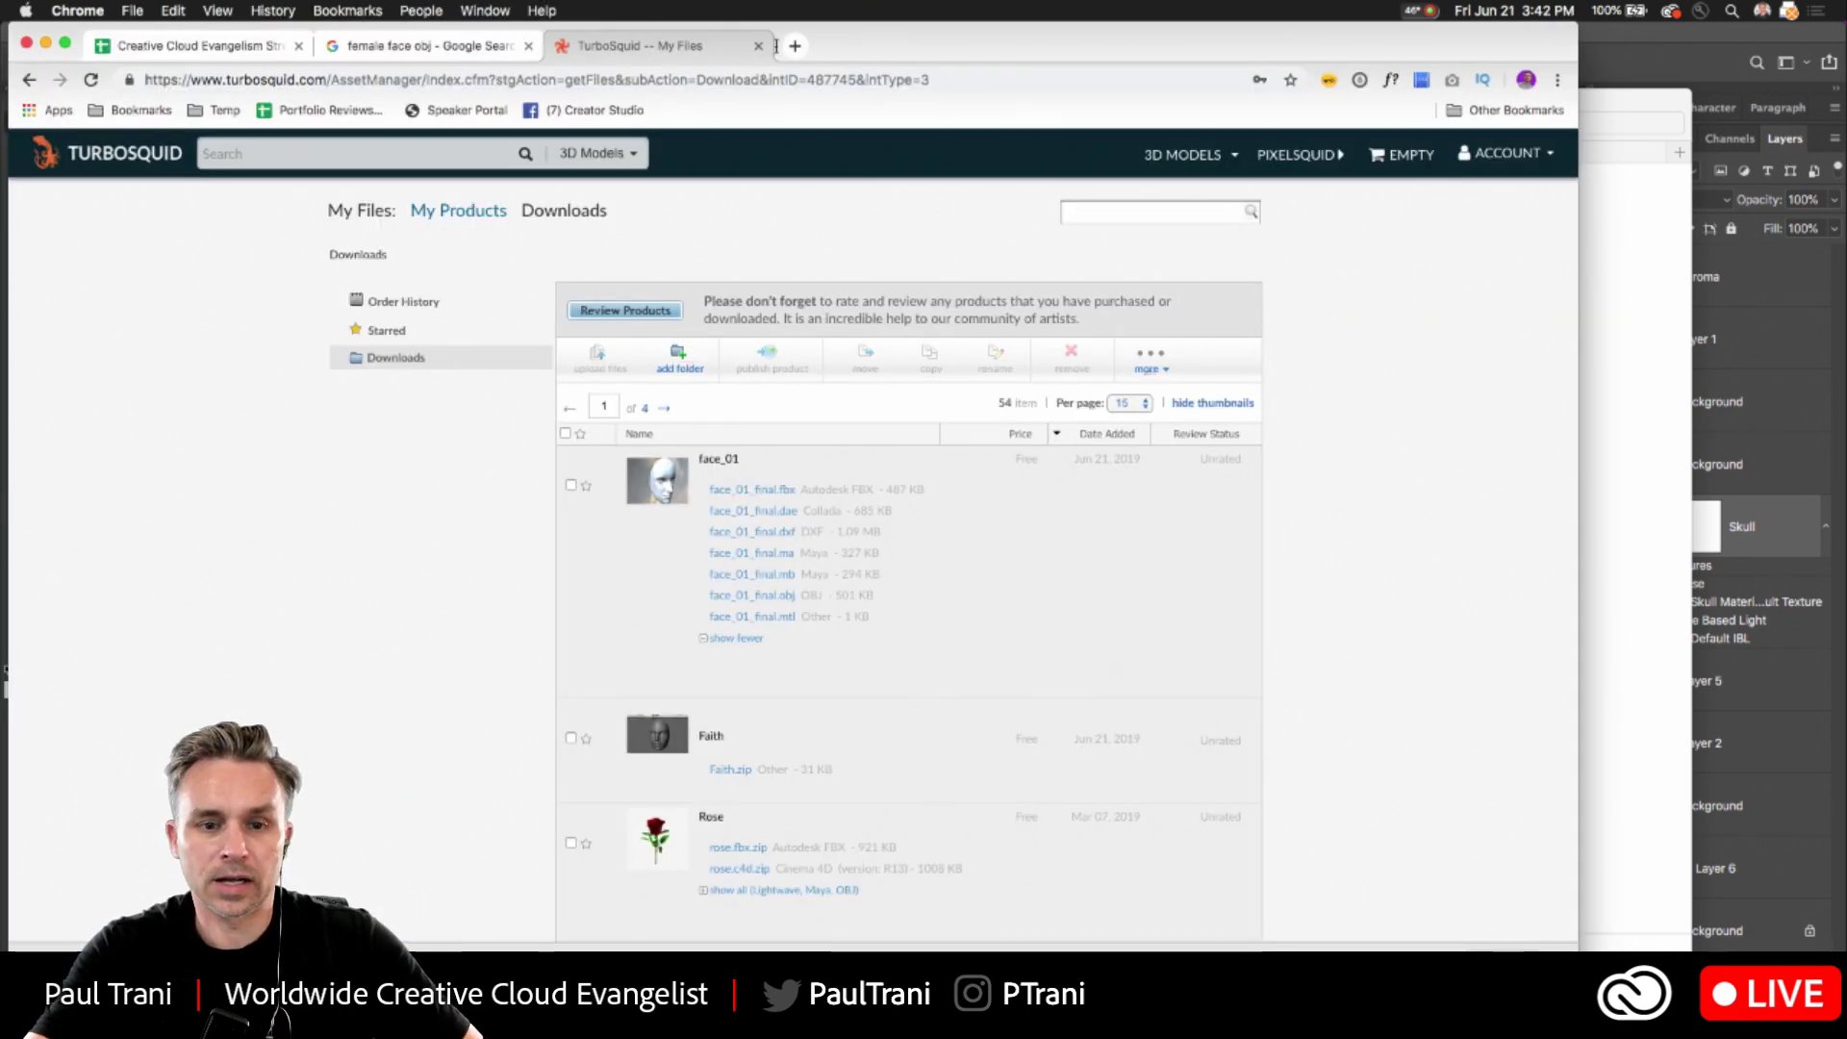
{"action": "left_click_drag", "start_coordinate": [877, 40], "coordinate": [995, 40]}
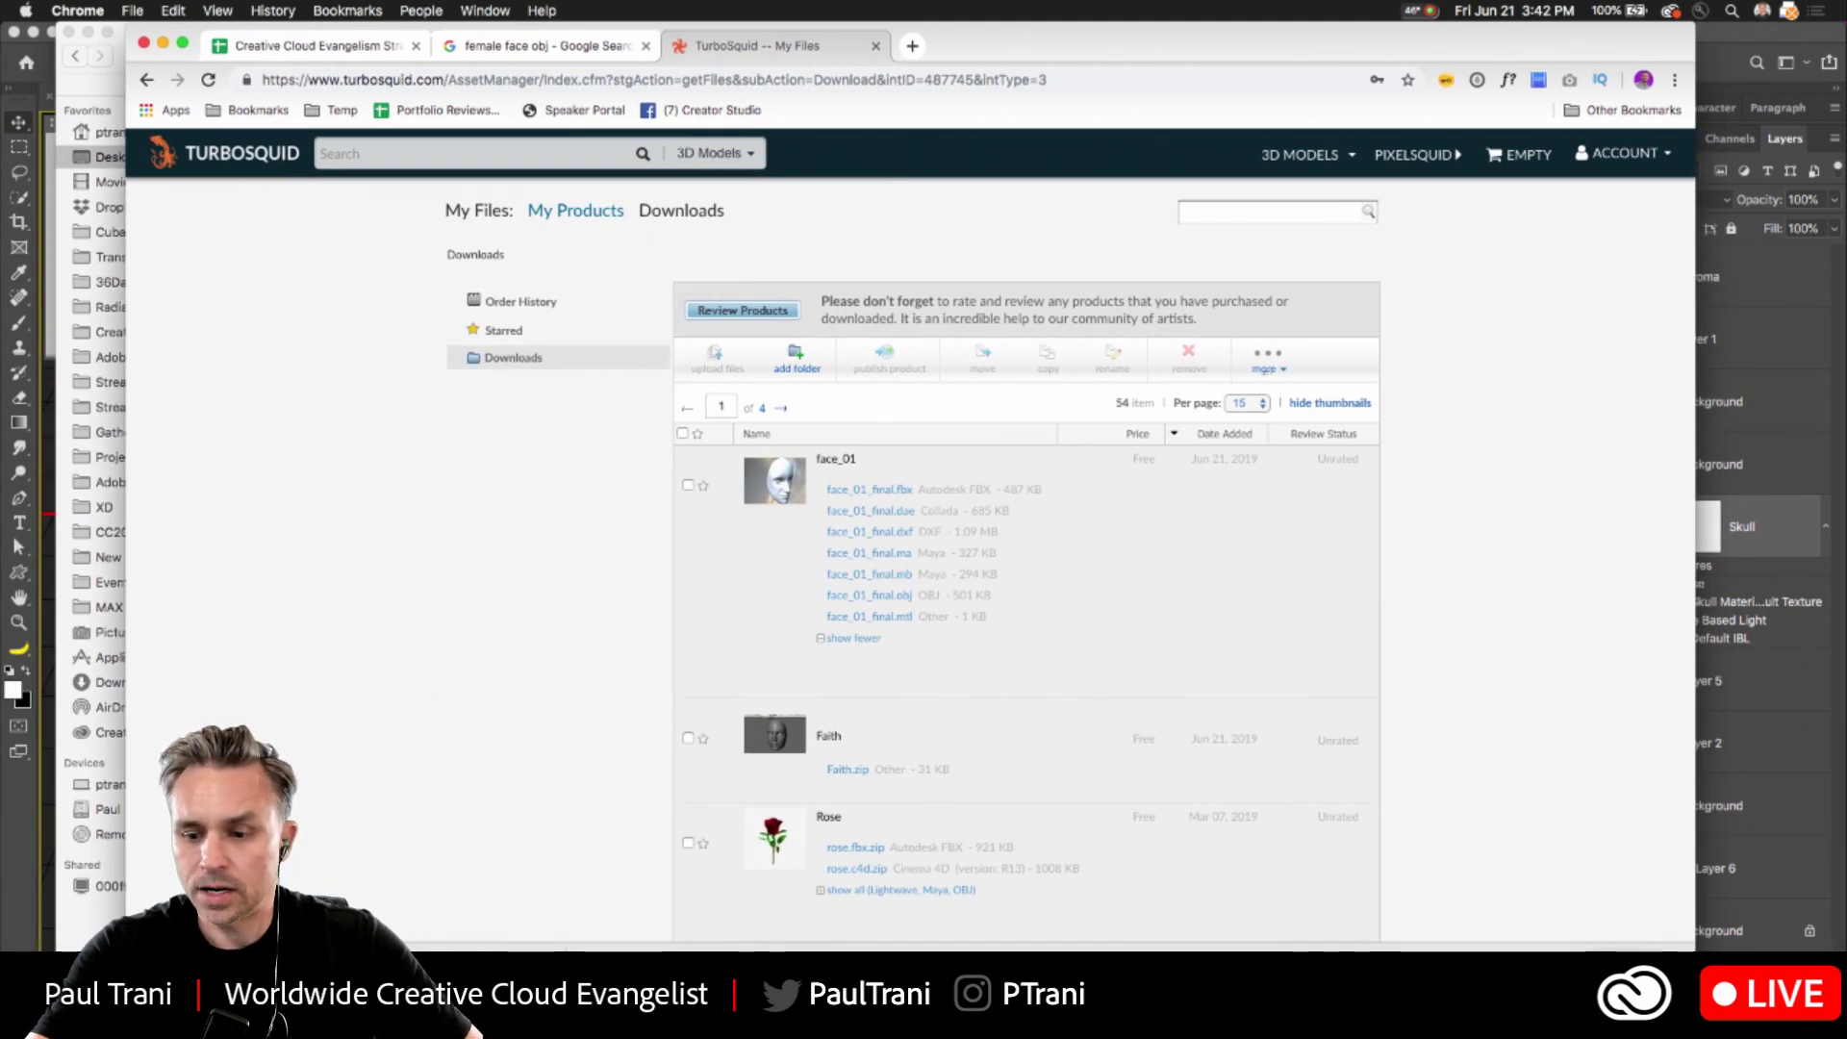
{"action": "left_click", "coordinate": [178, 153]}
- Open stock.adobe.com in a new browser tab
{"action": "left_click", "coordinate": [912, 45]}
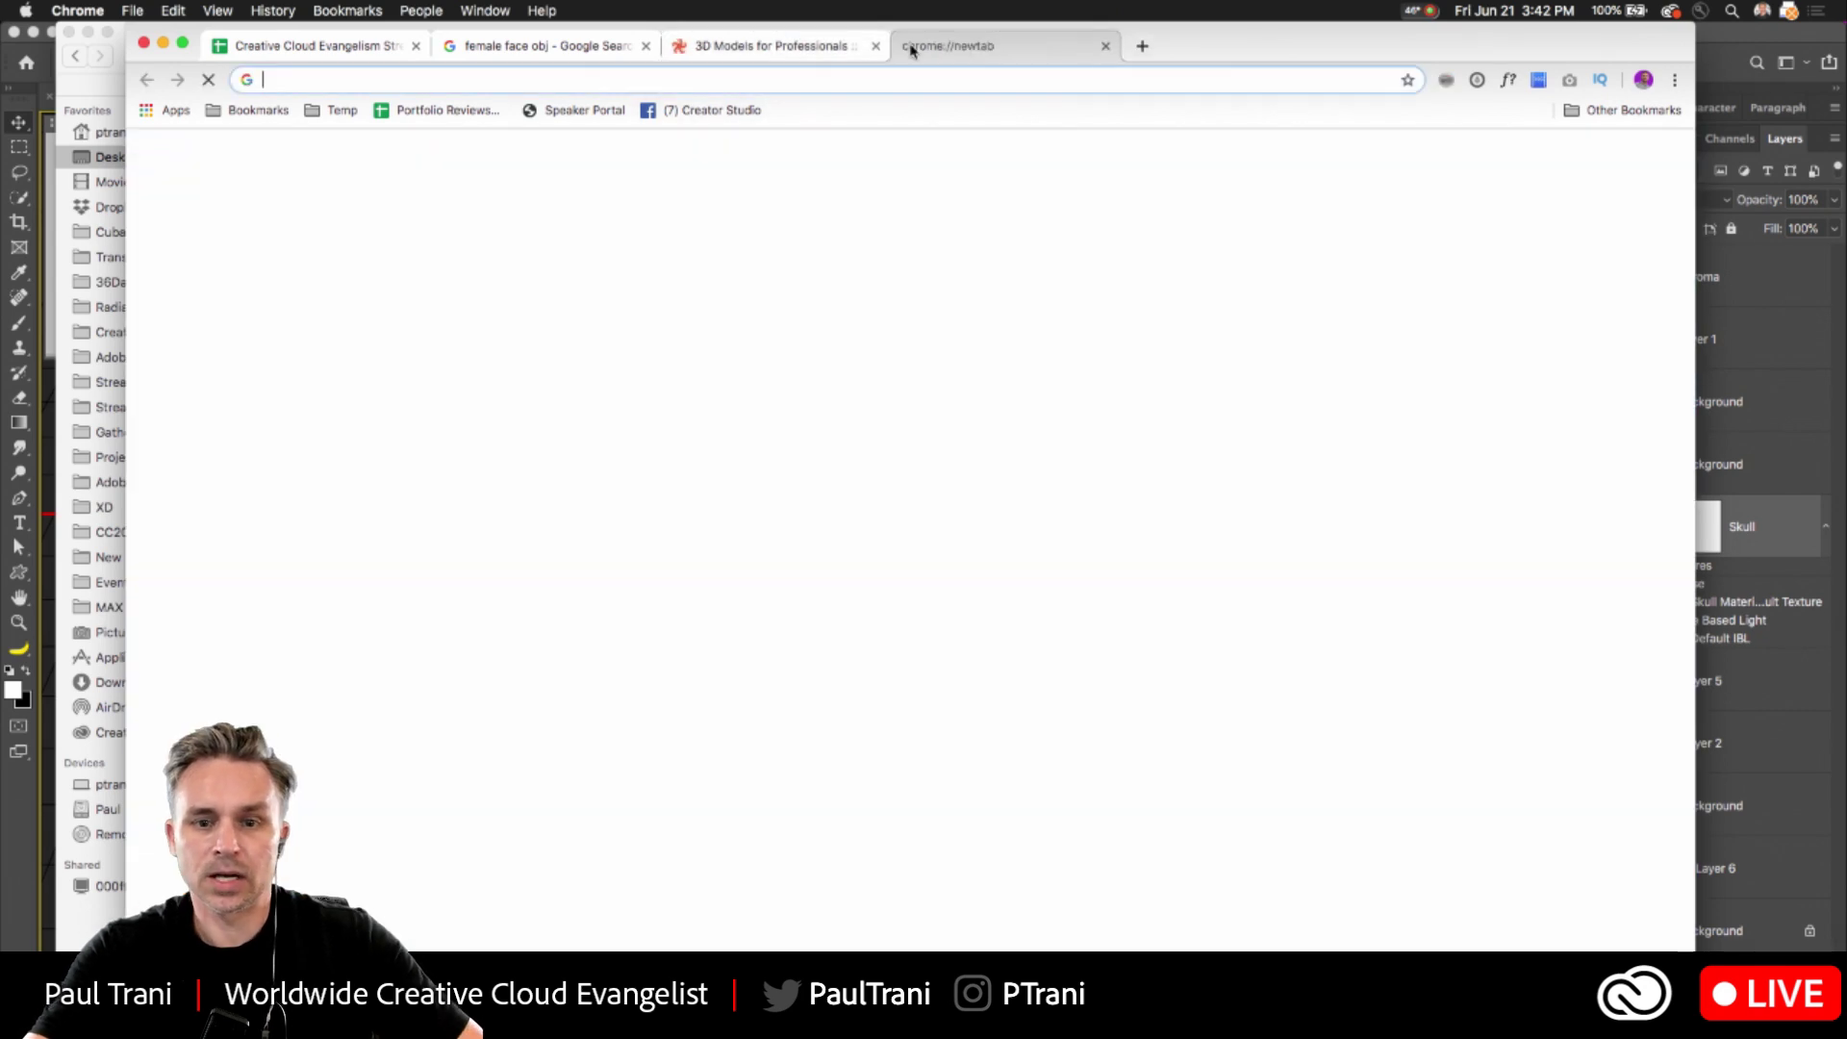
{"action": "type", "text": "stock.adobe.com"}
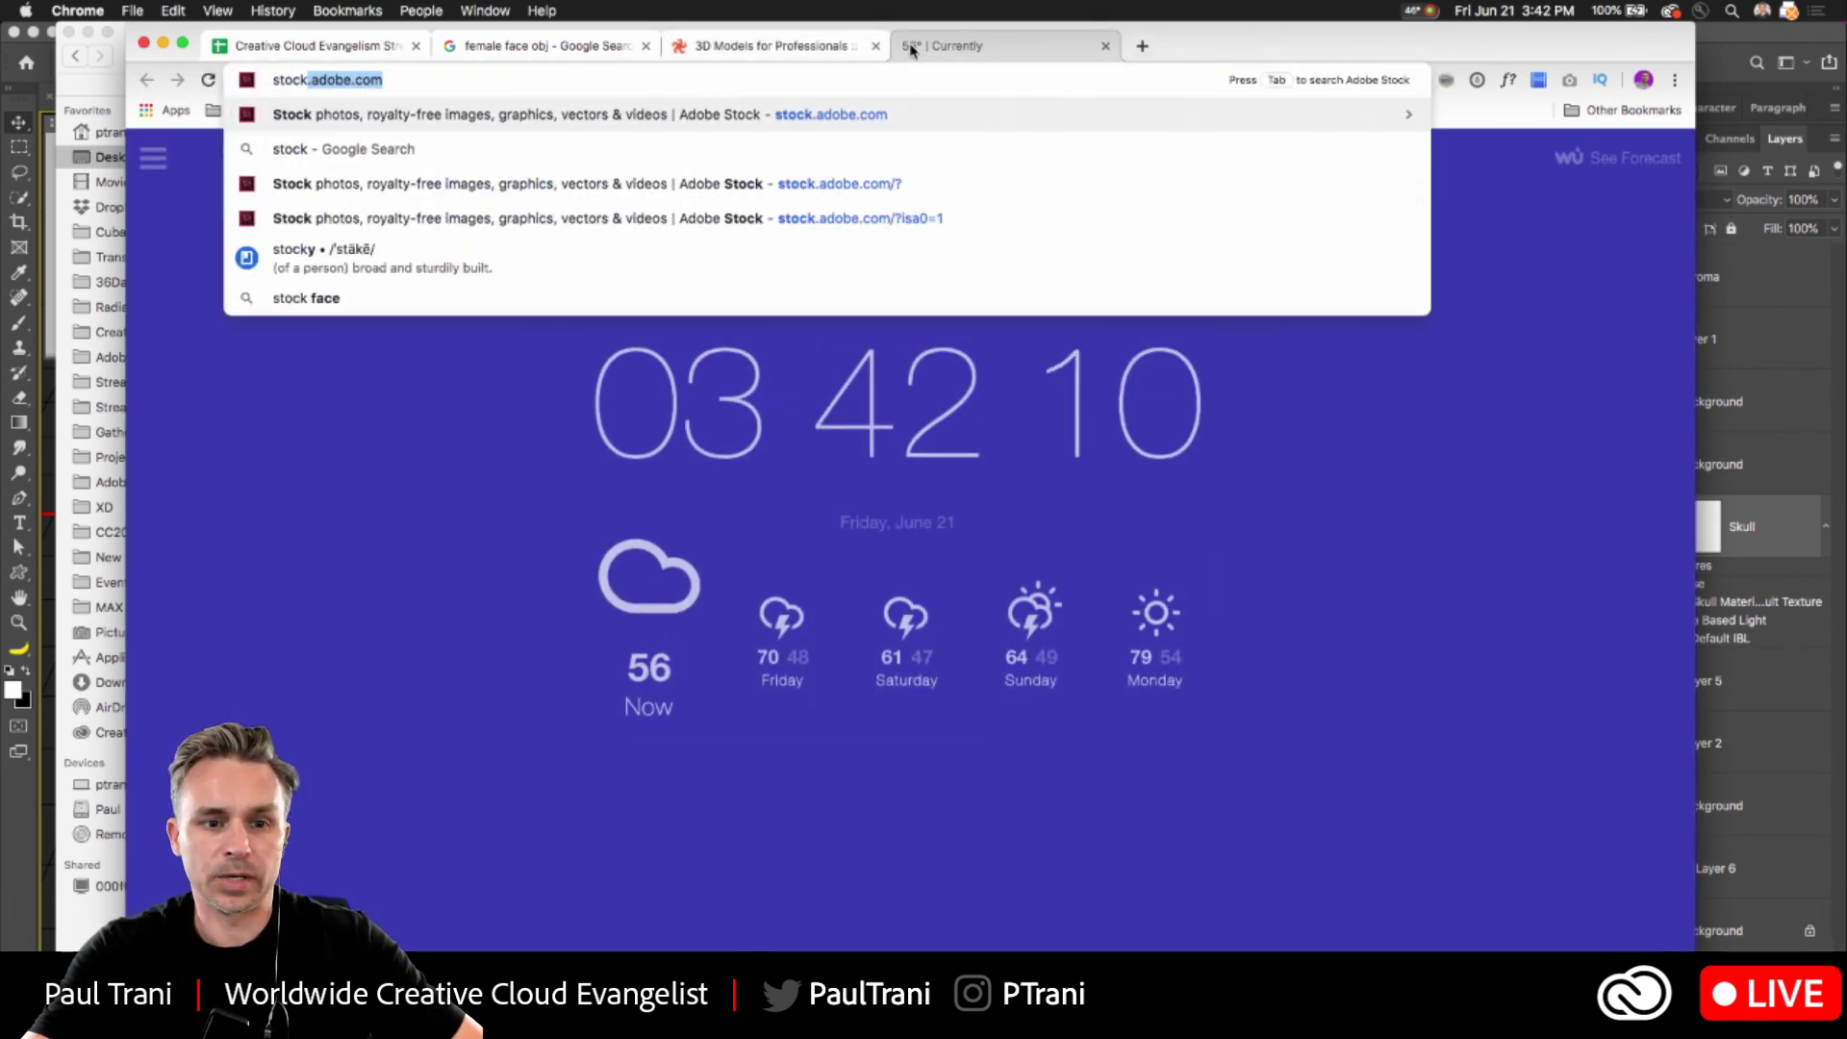
{"action": "key", "text": "Return"}
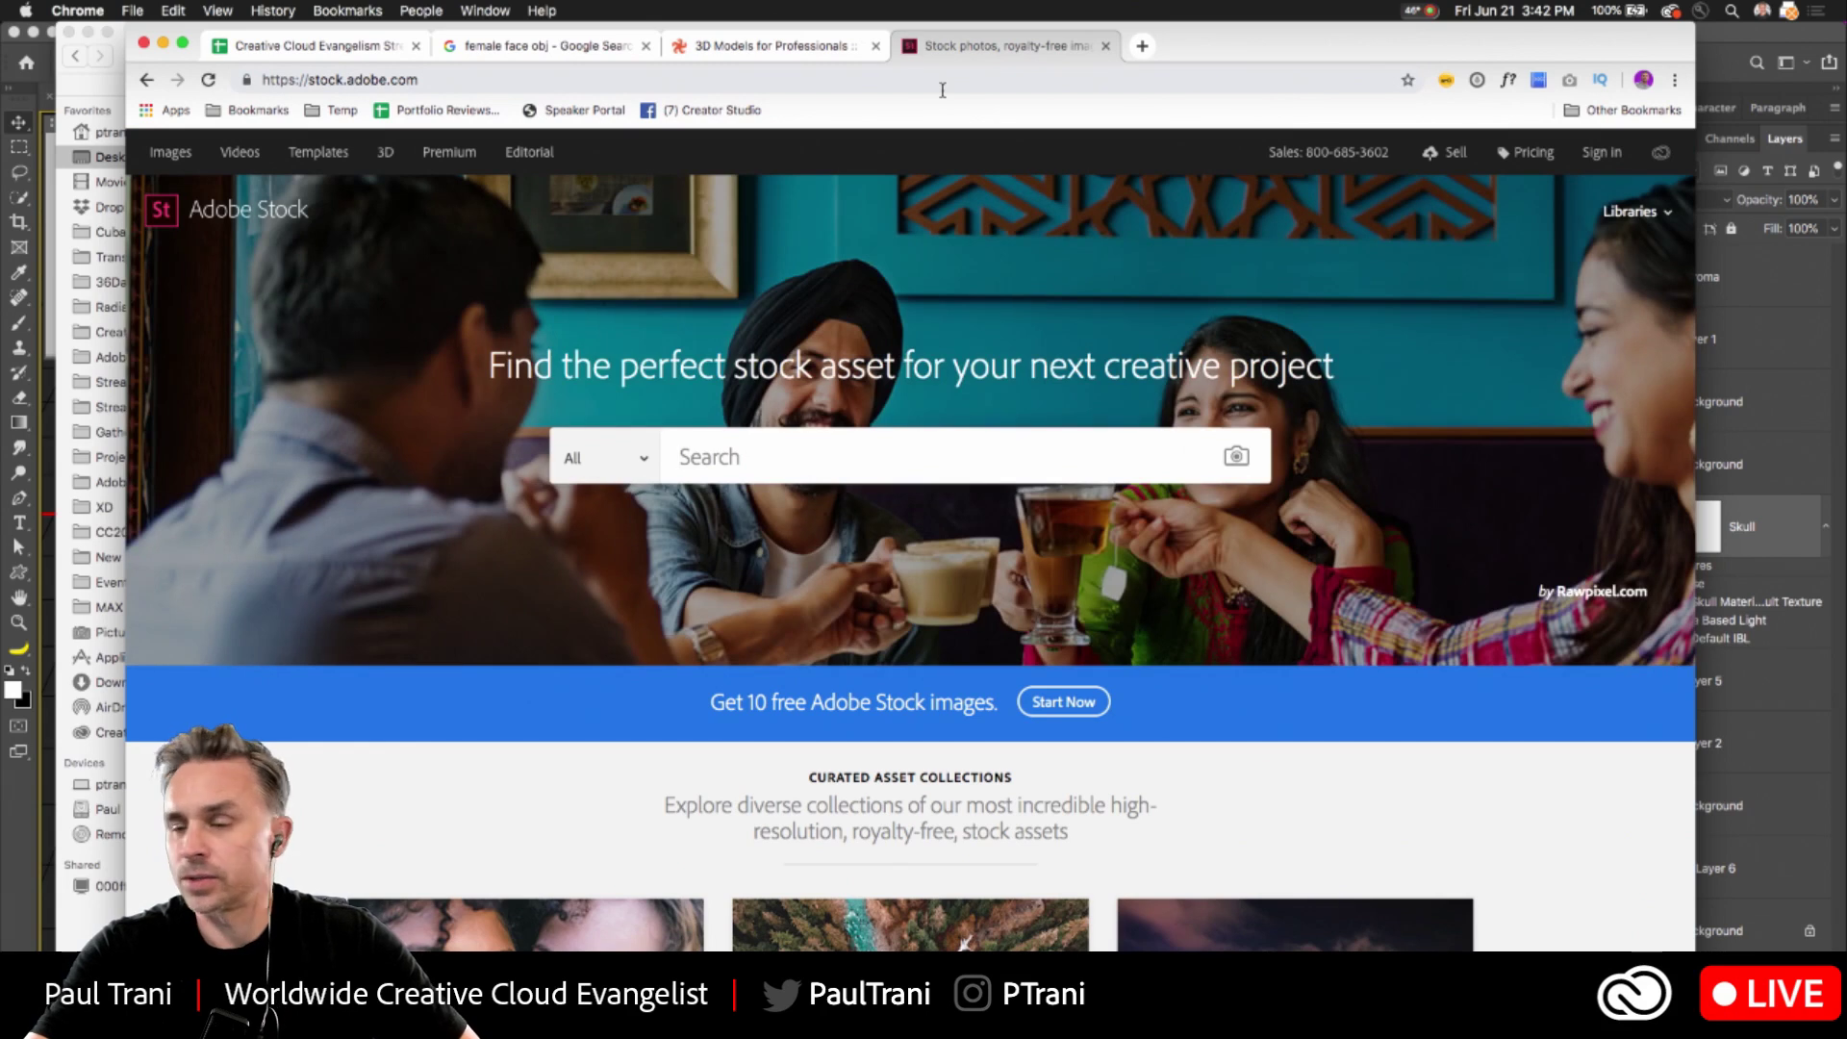
- Search Adobe Stock's 3D category for "skull" and look through the models
{"action": "left_click", "coordinate": [731, 458]}
{"action": "left_click", "coordinate": [616, 458]}
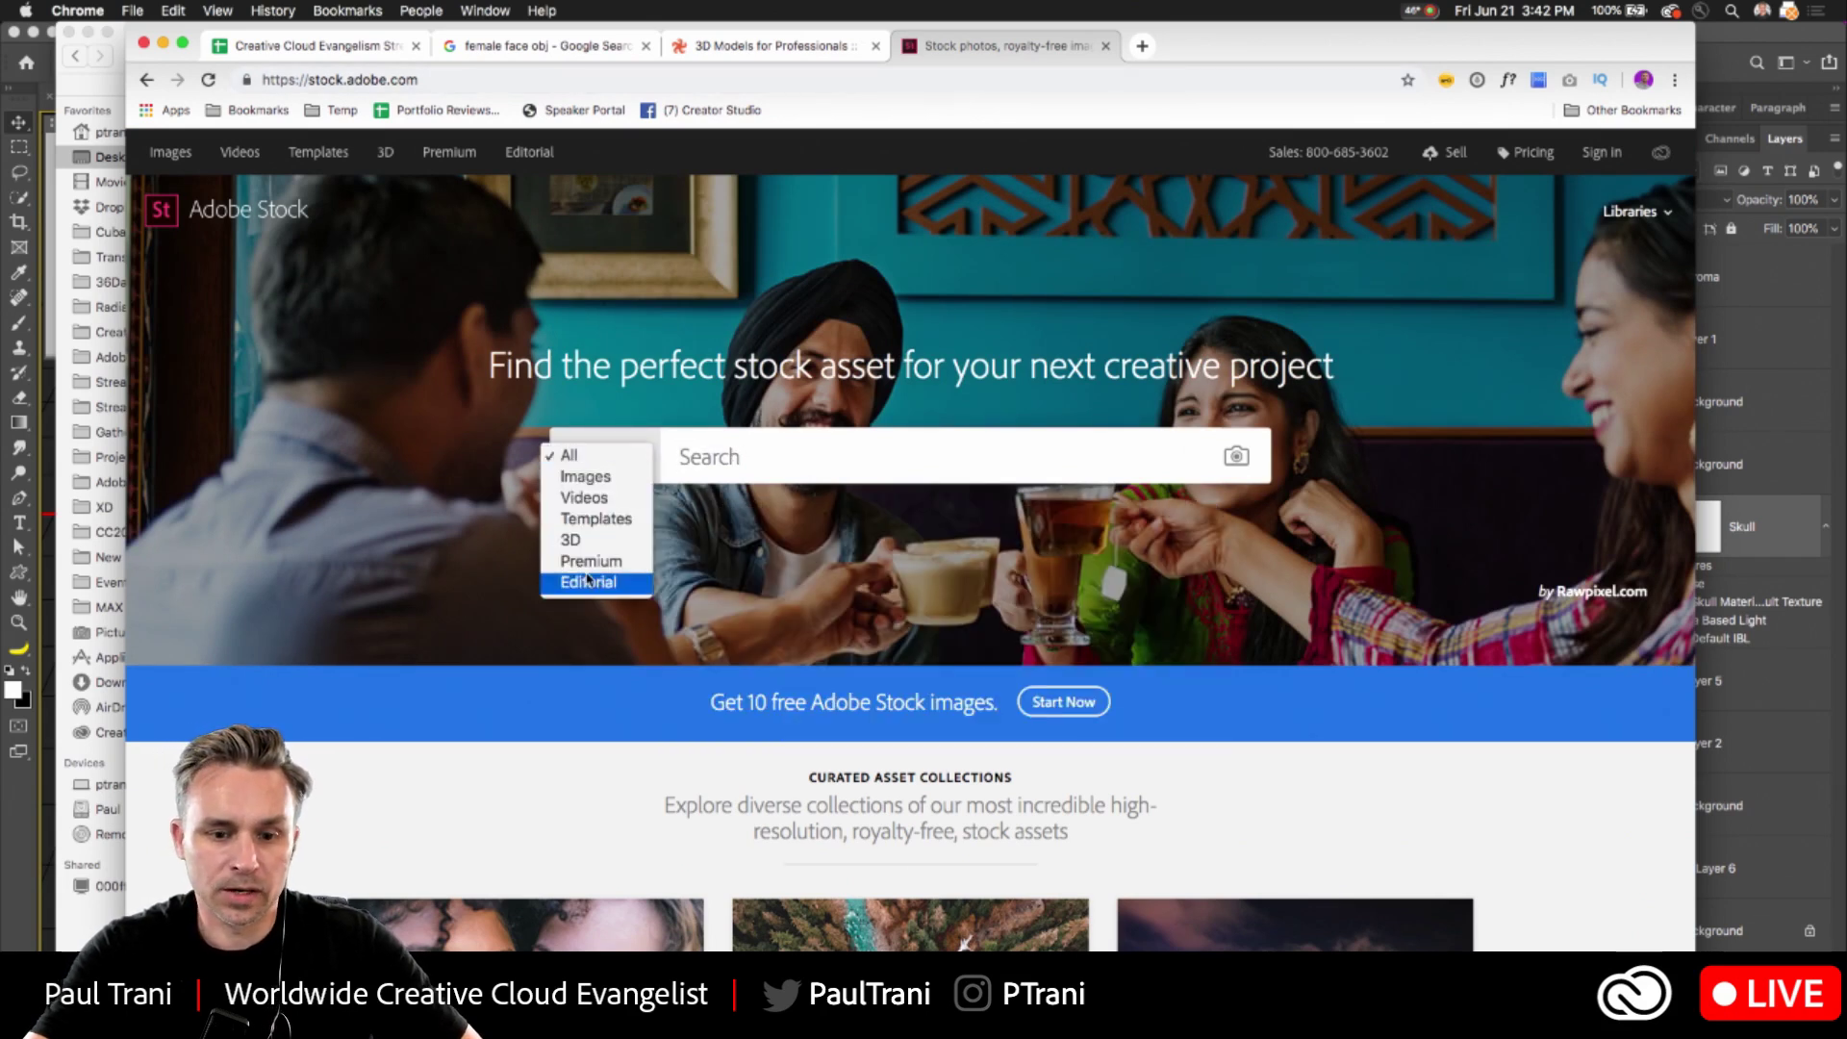
{"action": "left_click", "coordinate": [571, 540]}
{"action": "left_click", "coordinate": [678, 458]}
{"action": "type", "text": "sk"}
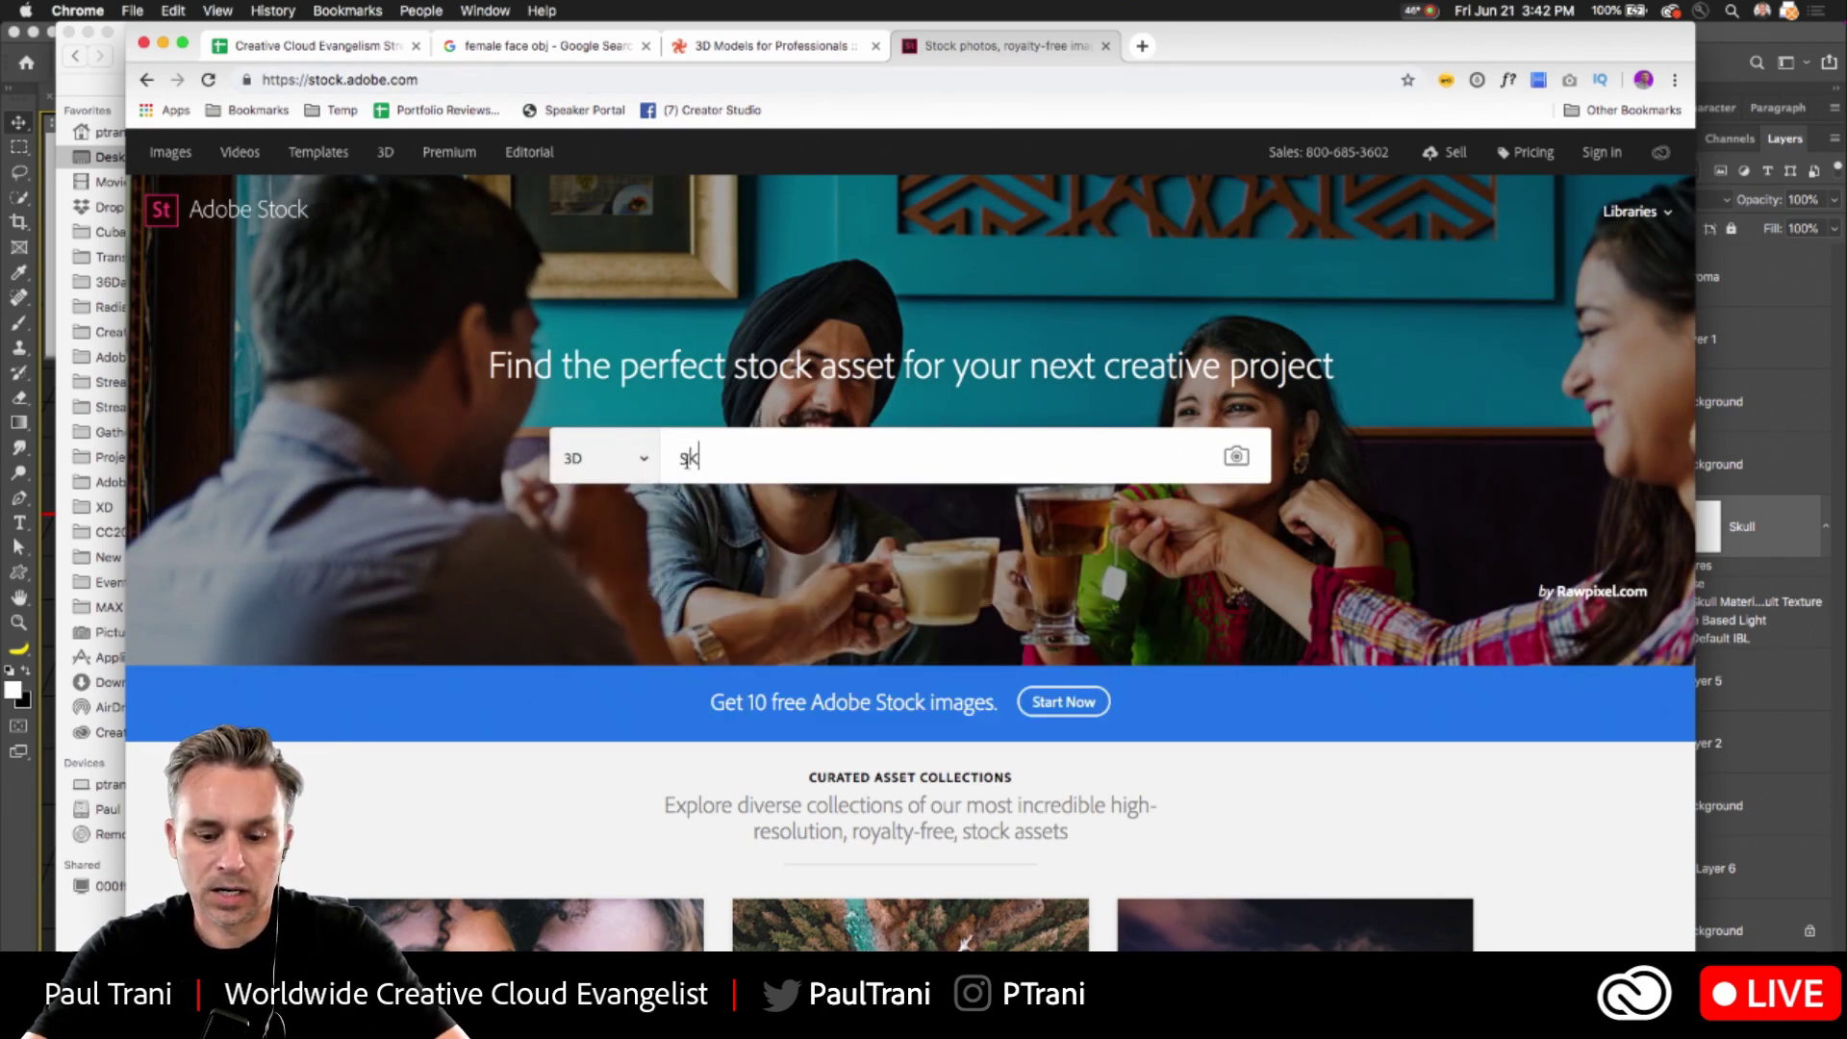
{"action": "type", "text": "ull"}
{"action": "key", "text": "Return"}
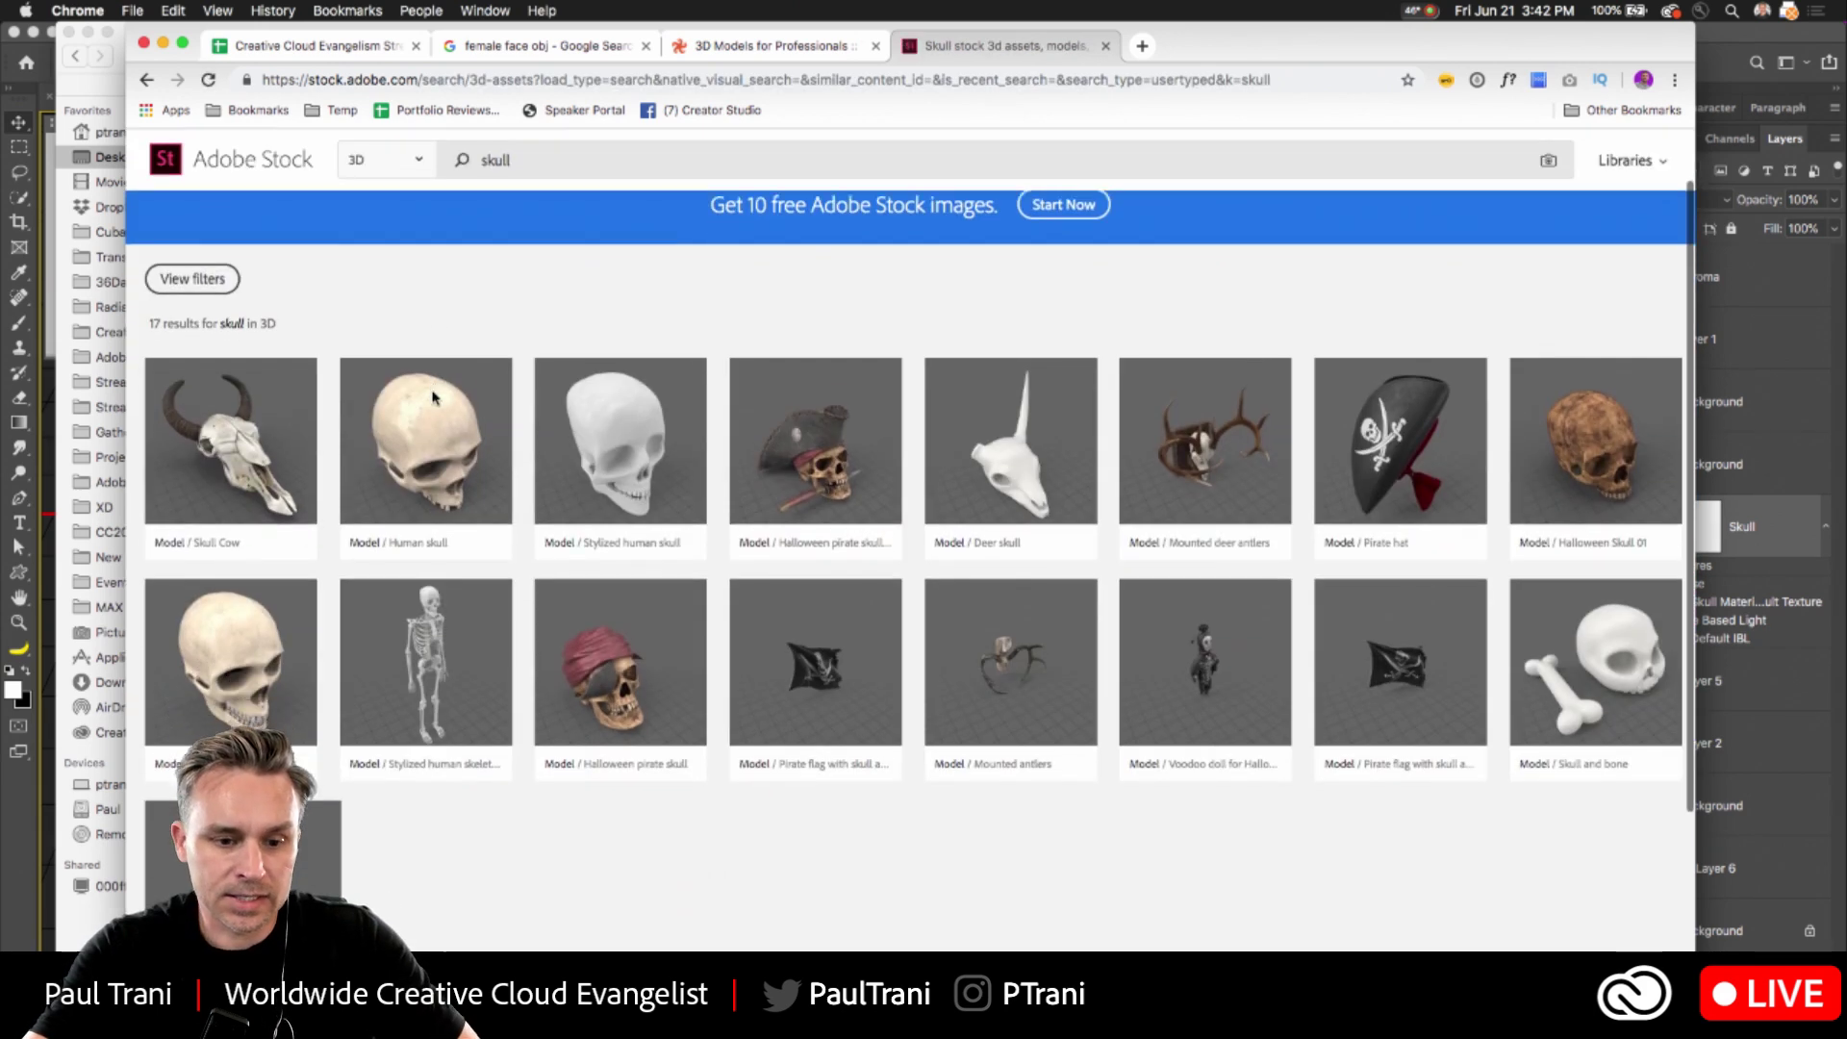
{"action": "scroll", "coordinate": [128, 705], "scroll_direction": "down", "scroll_amount": 2}
{"action": "mouse_move", "coordinate": [219, 656]}
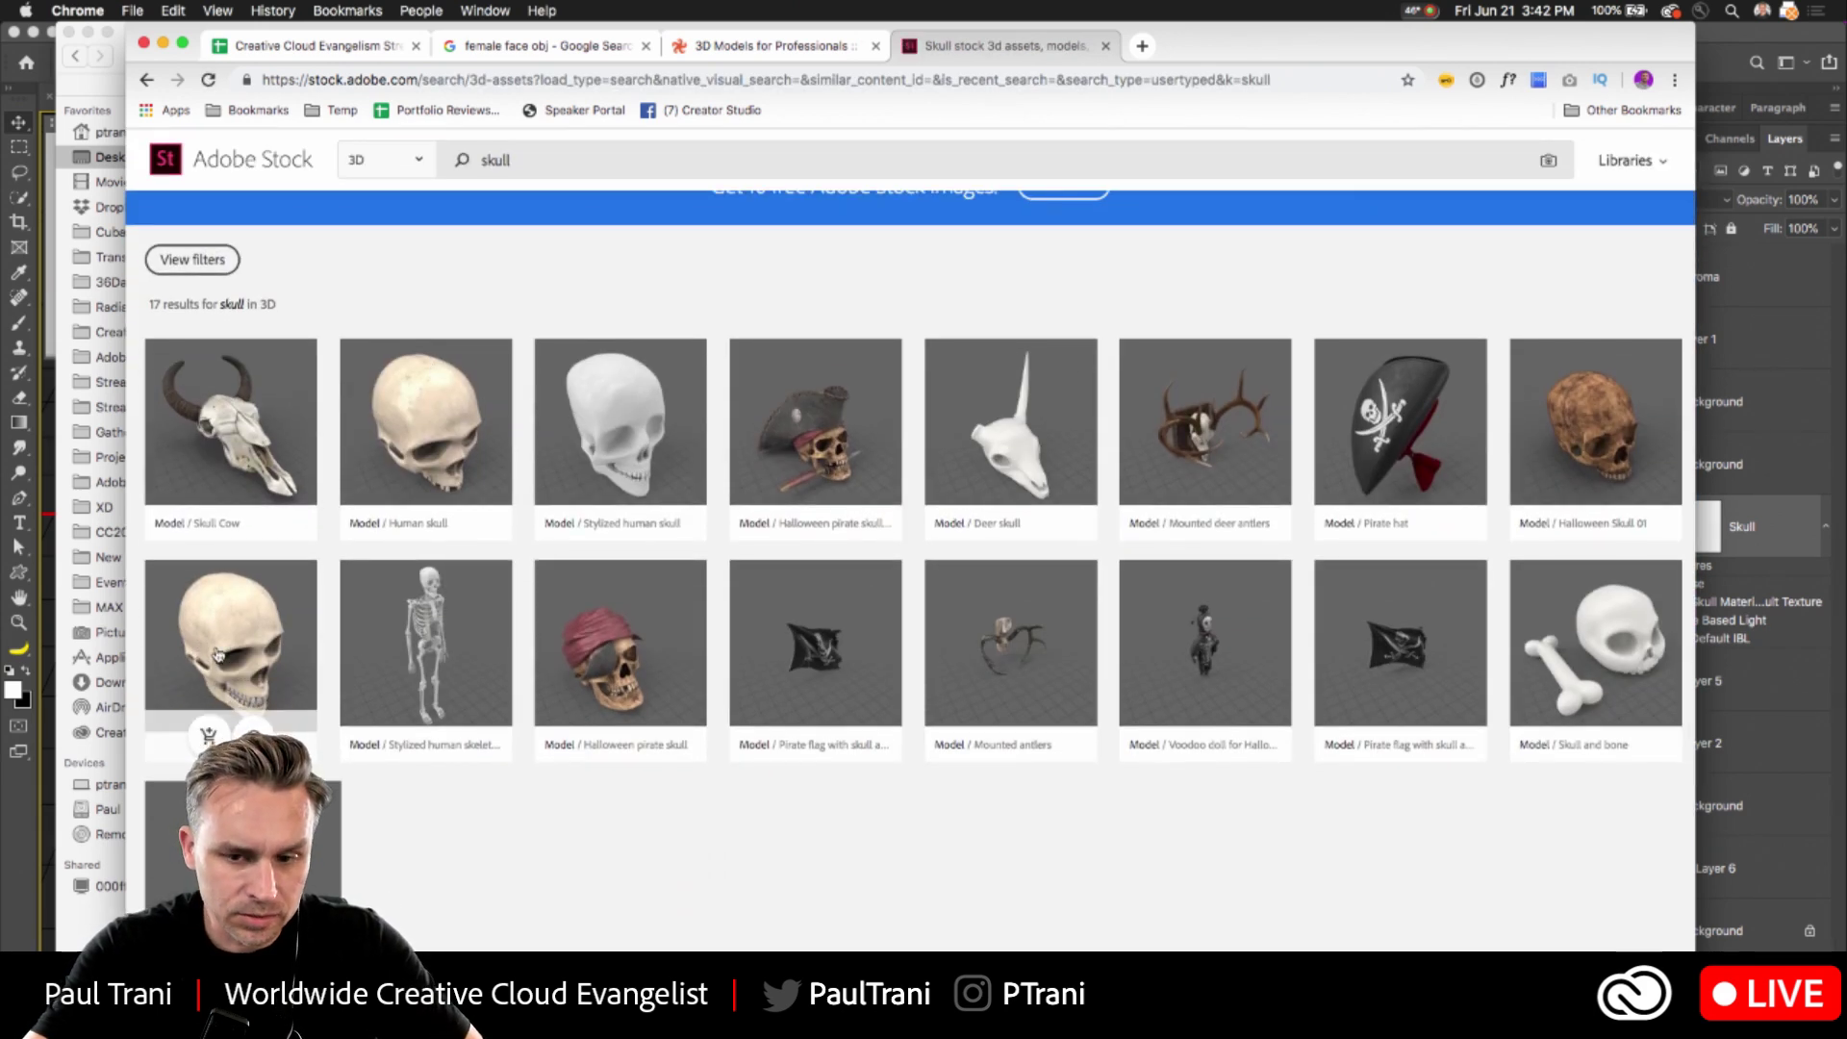
{"action": "mouse_move", "coordinate": [1563, 411]}
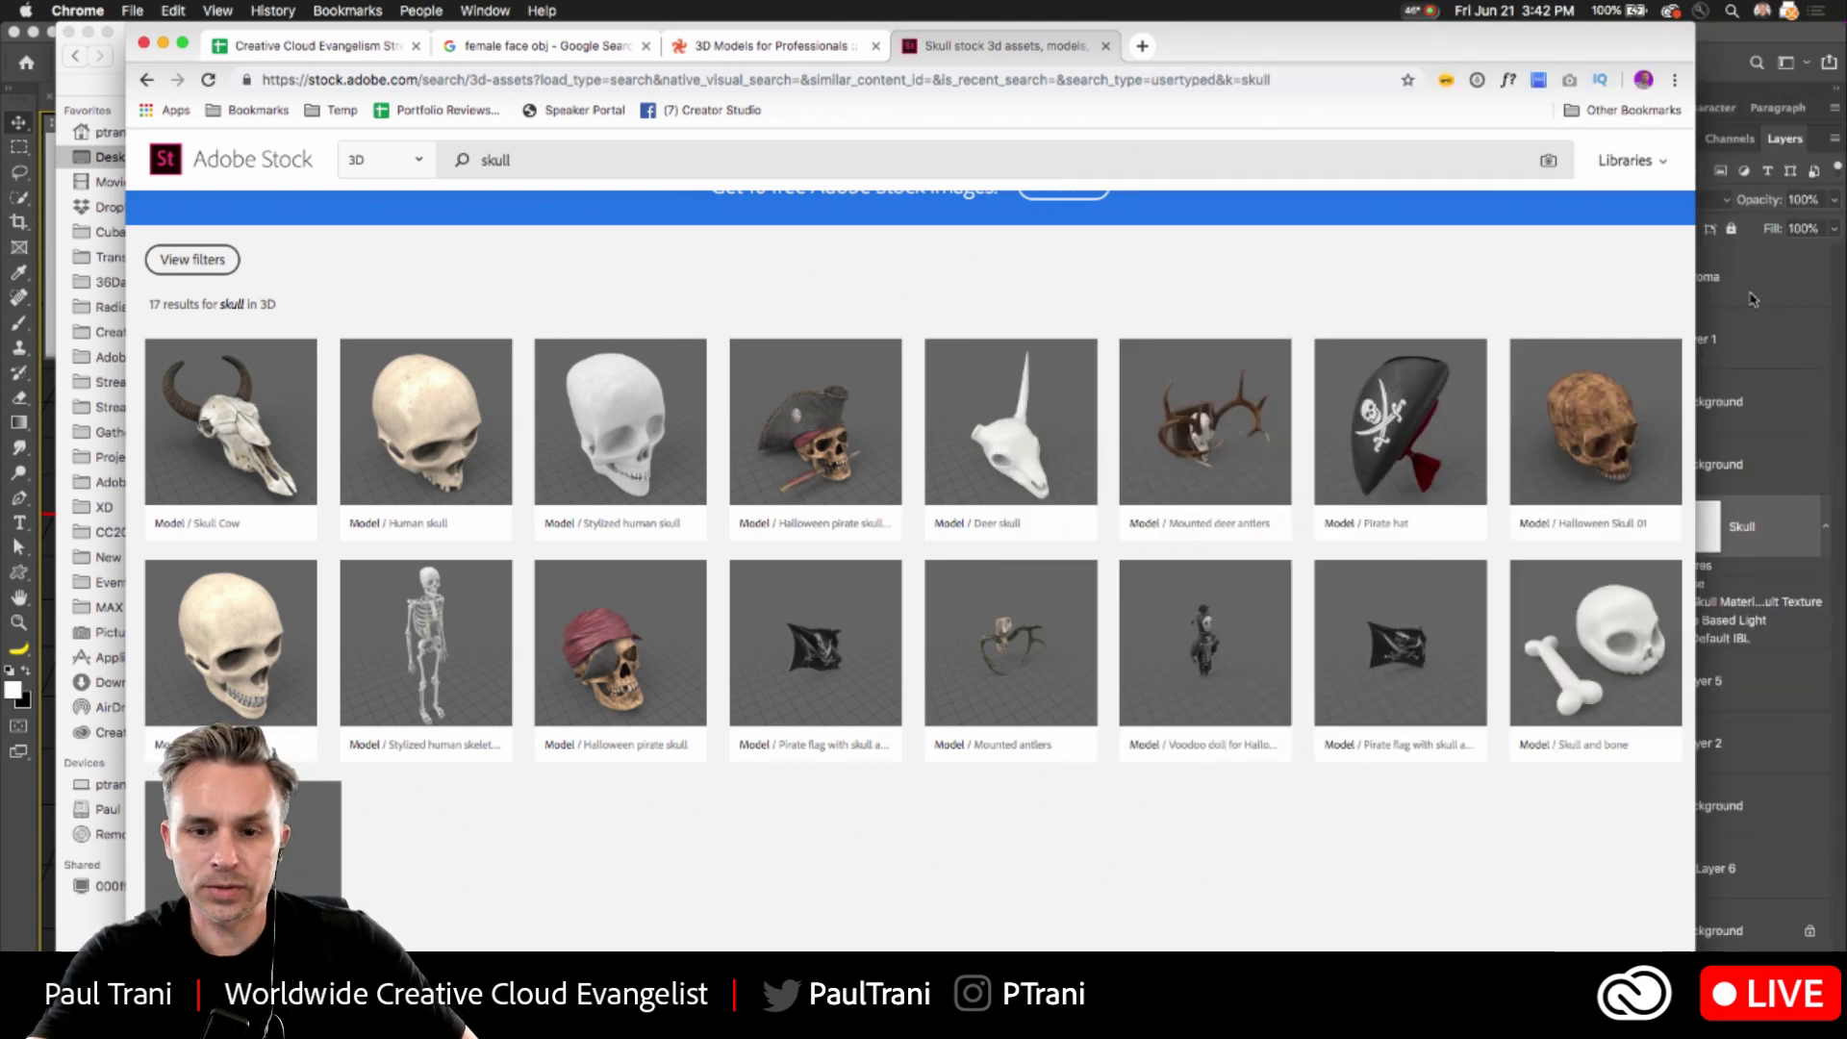
- Select the Chroma layer in Photoshop, and switch to Finder to preview Tiger.jpg and NeonStatue.jpg on the Desktop
{"action": "left_click", "coordinate": [1753, 299]}
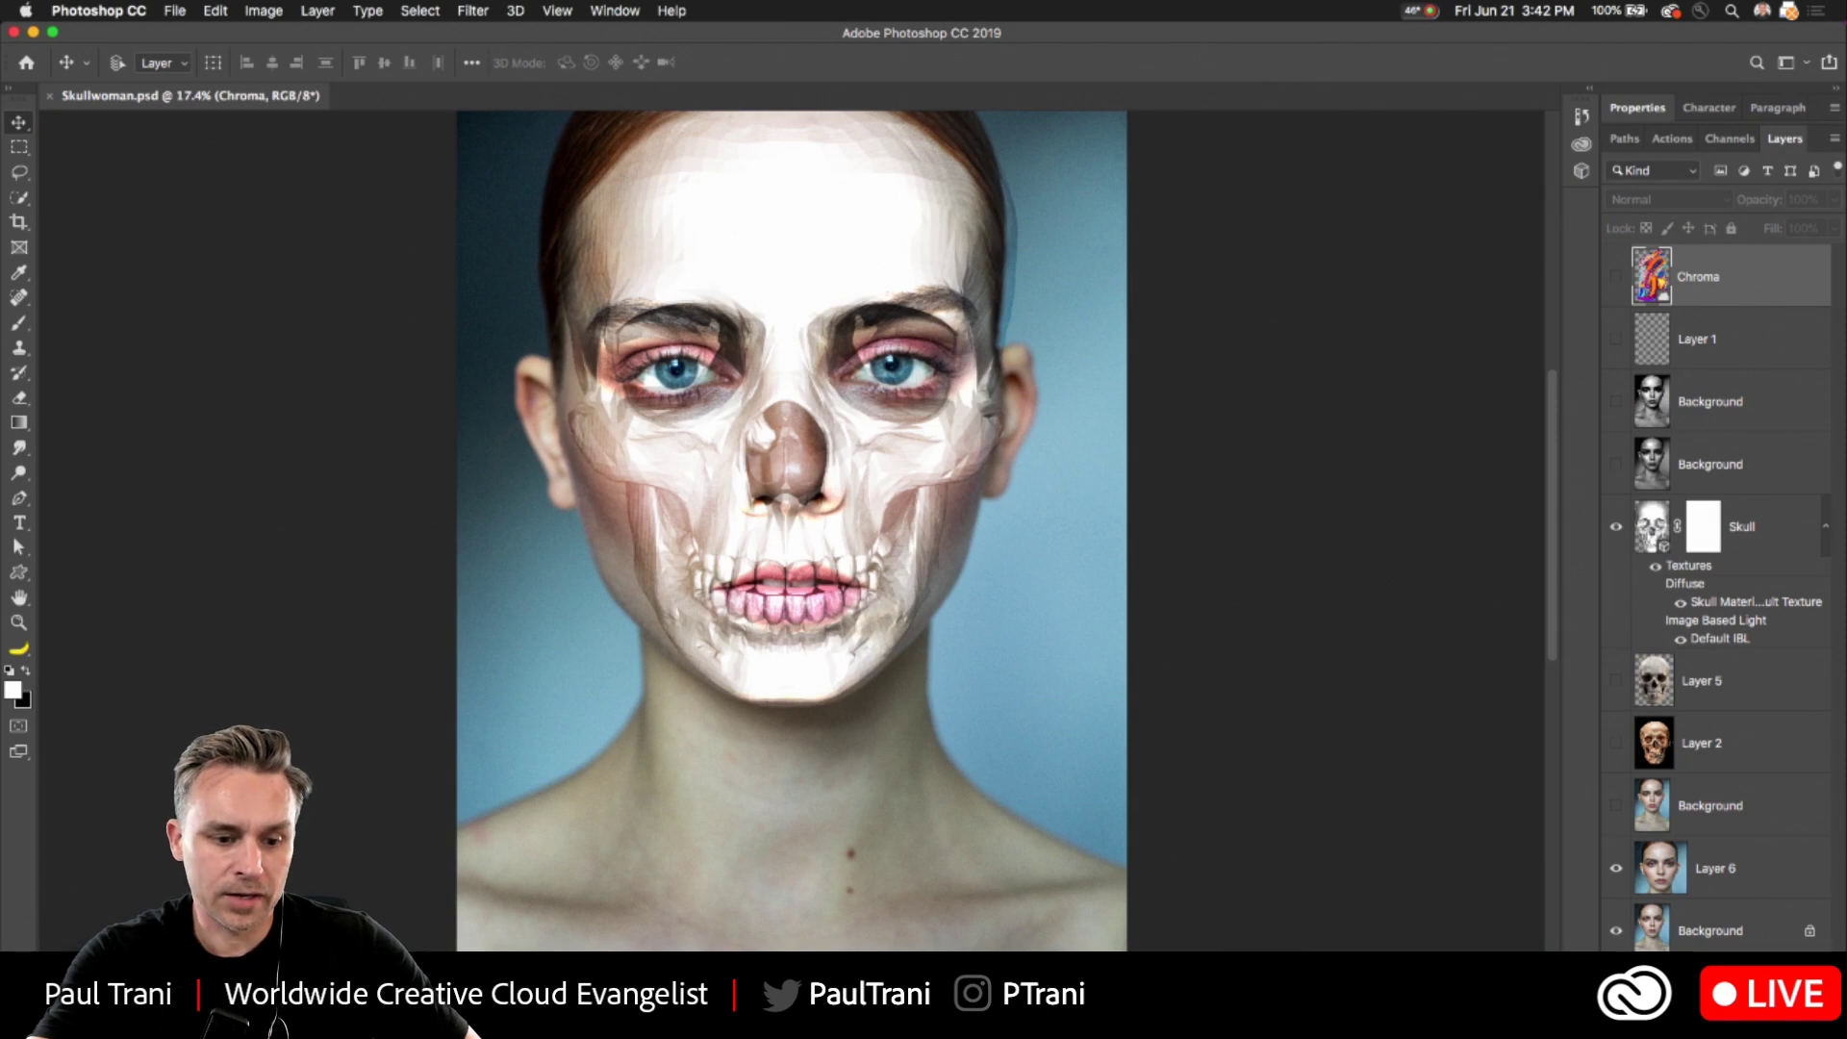
{"action": "key", "text": "super+Tab"}
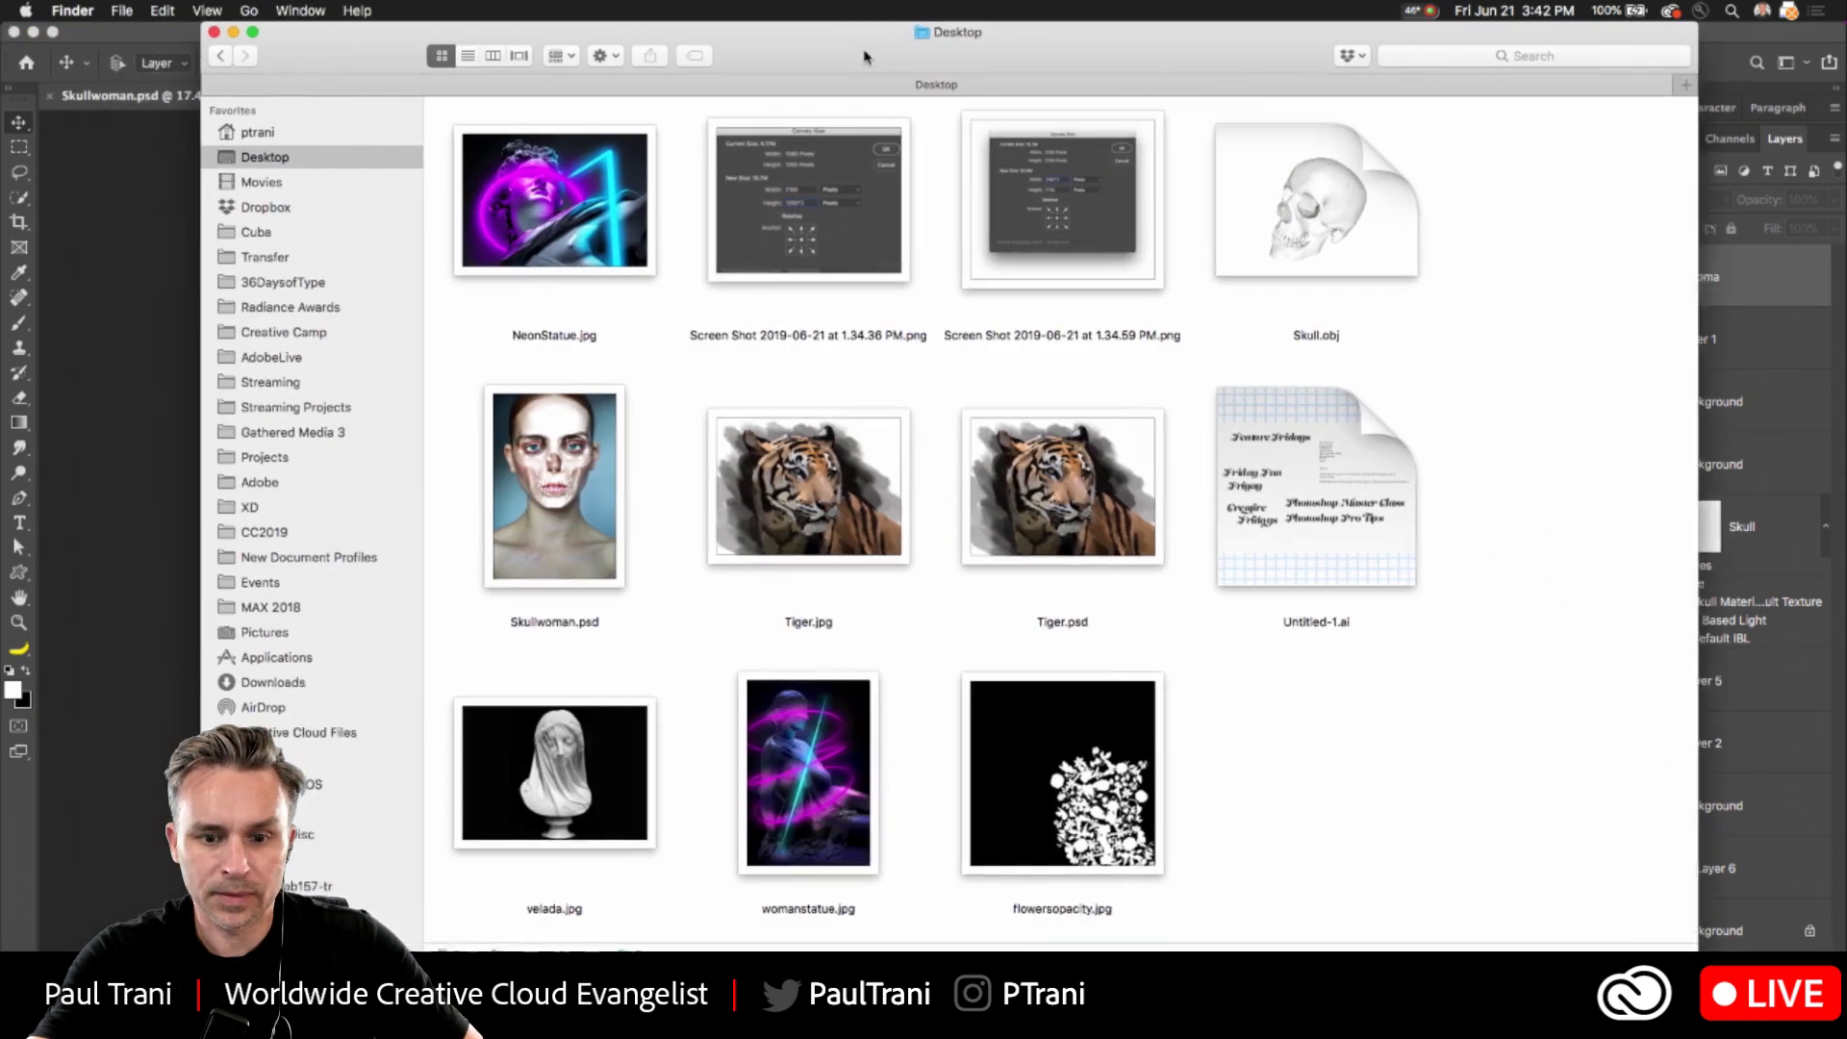
{"action": "left_click_drag", "start_coordinate": [865, 57], "coordinate": [937, 57]}
{"action": "left_click", "coordinate": [832, 509]}
{"action": "key", "text": "space"}
{"action": "key", "text": "space"}
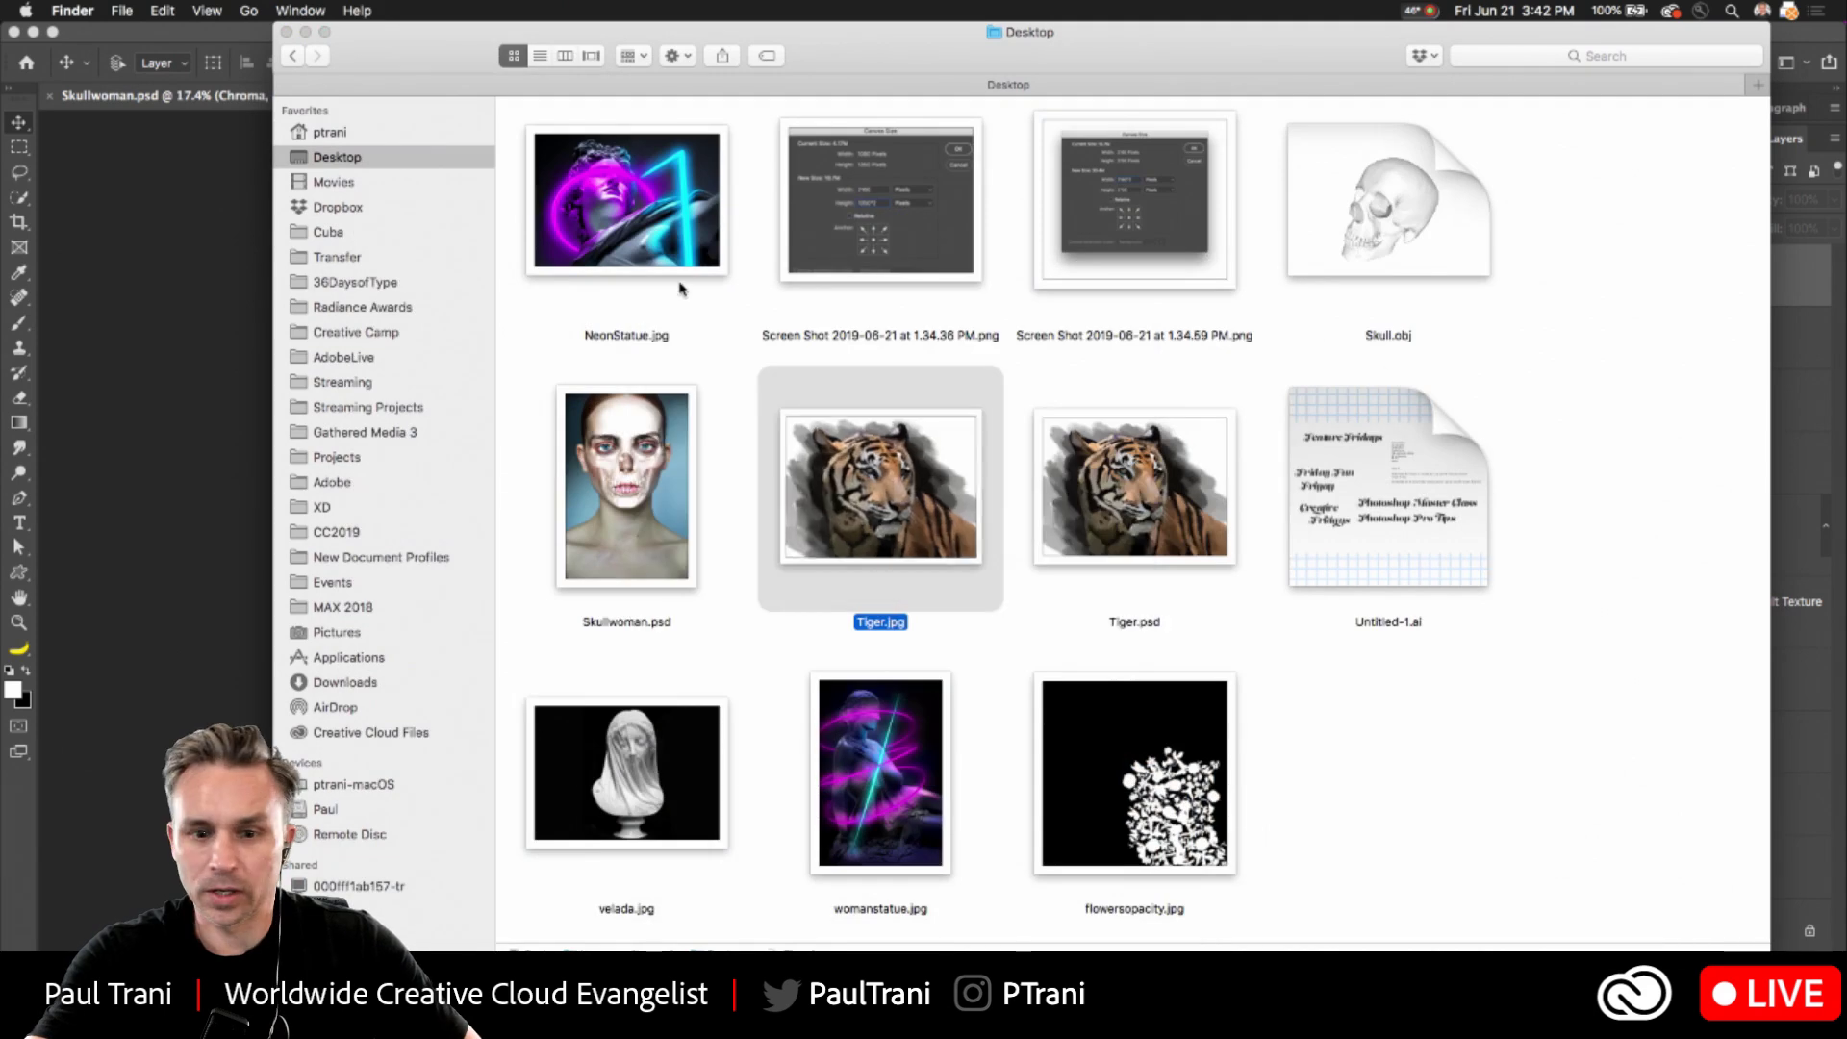
{"action": "left_click", "coordinate": [679, 288]}
{"action": "key", "text": "space"}
{"action": "key", "text": "space"}
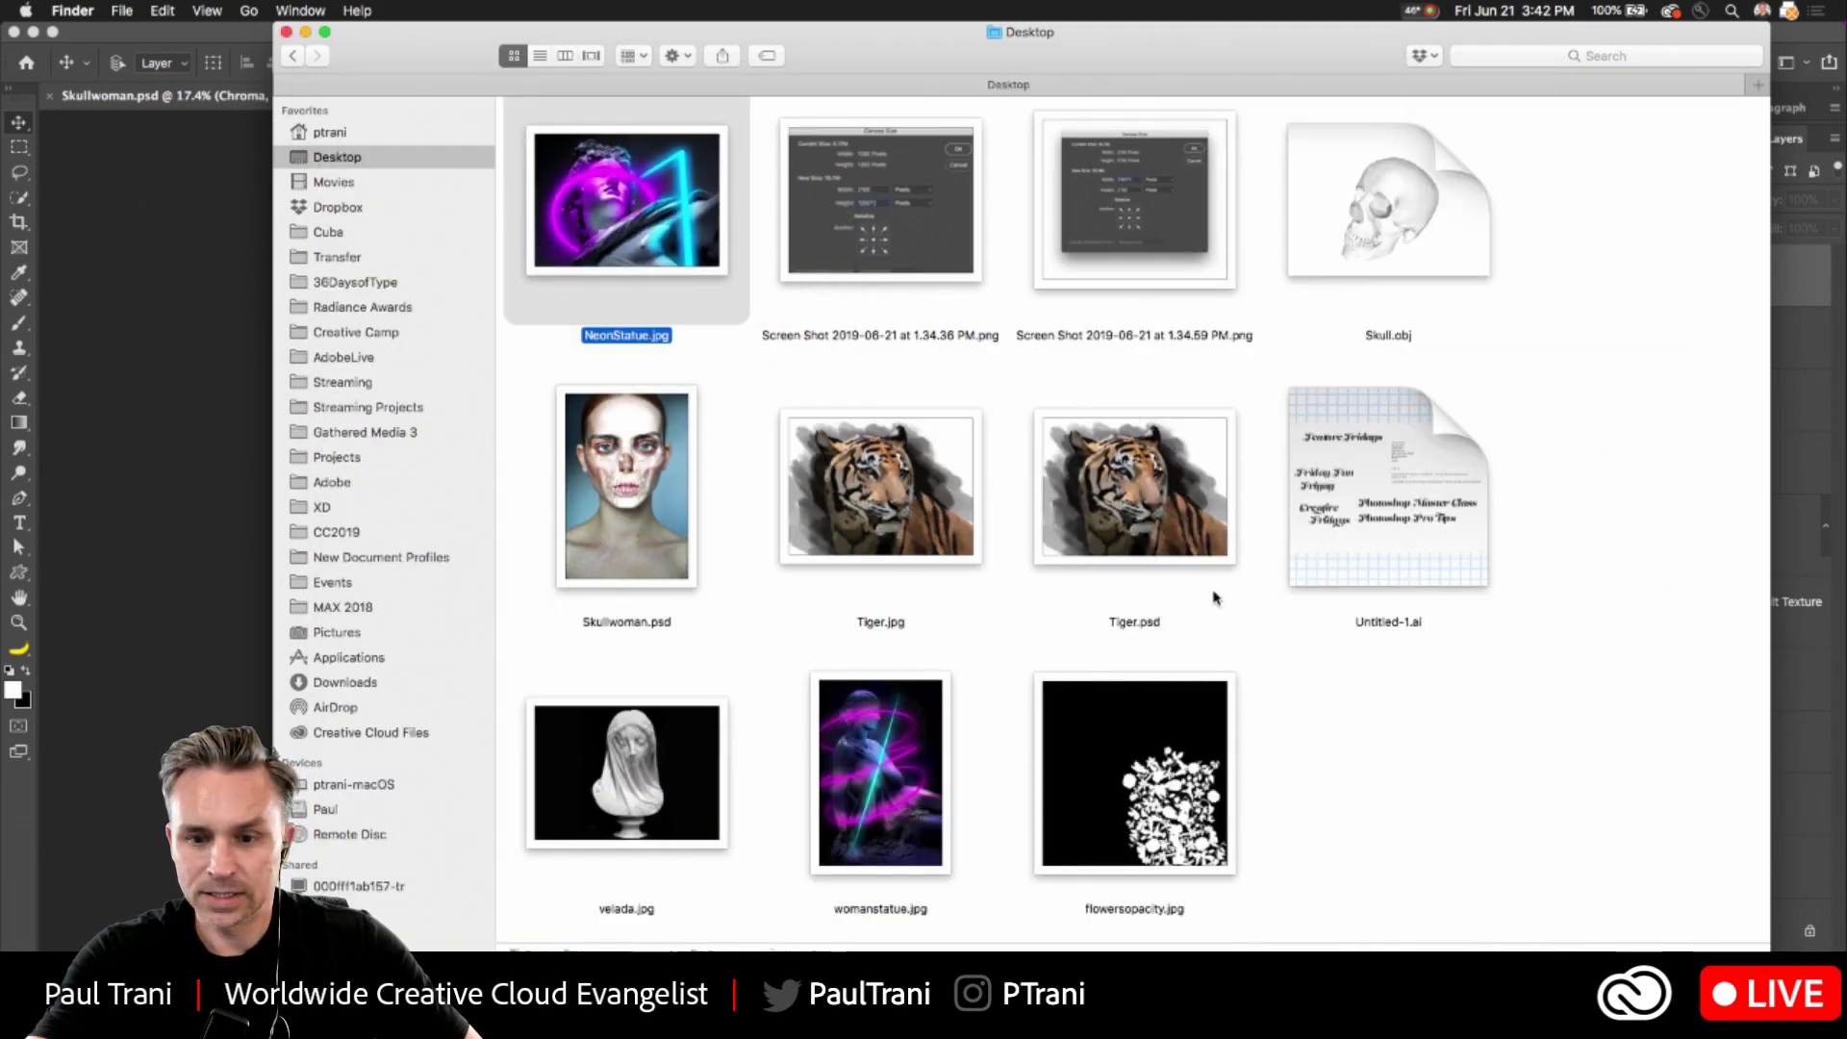
- Bring Skull.obj from the Desktop folder into Skullwoman.psd as a 3D layer, accepting the default scene size in millimeters
{"action": "left_click", "coordinate": [1583, 868]}
{"action": "left_click", "coordinate": [1388, 202]}
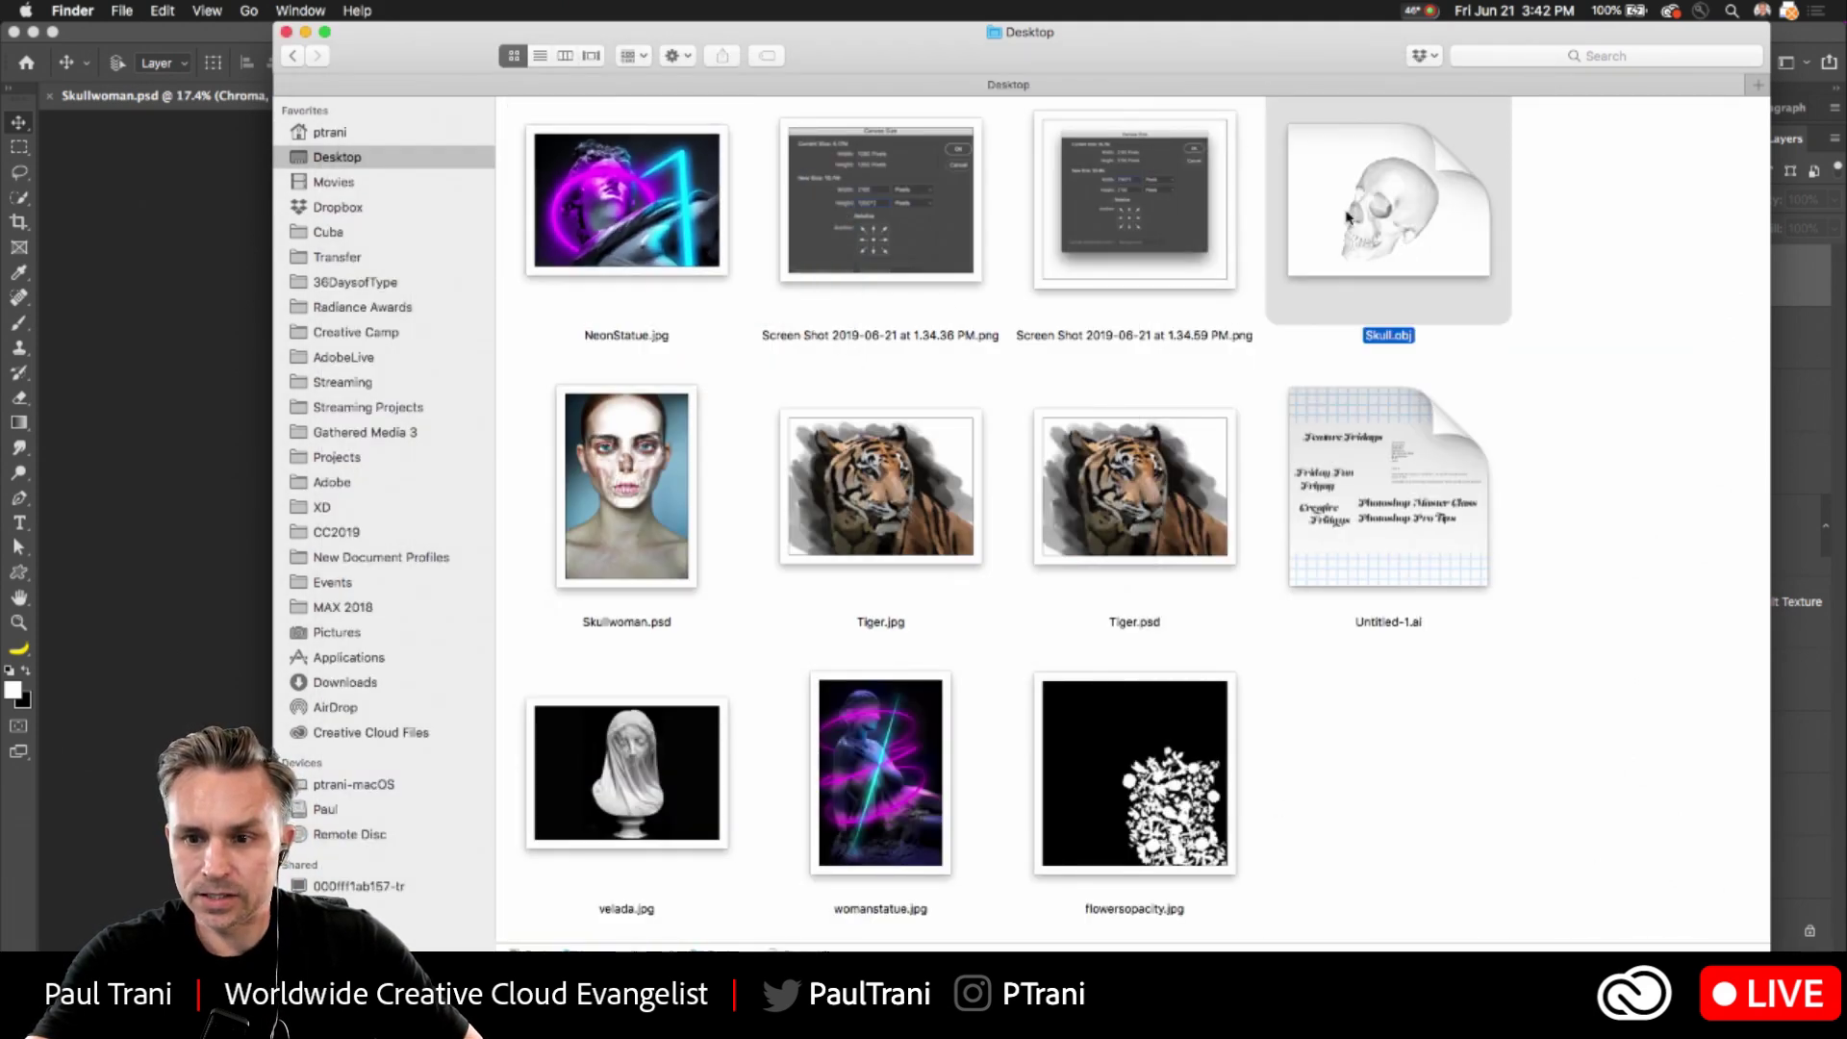
{"action": "left_click_drag", "start_coordinate": [1092, 63], "coordinate": [1, 544]}
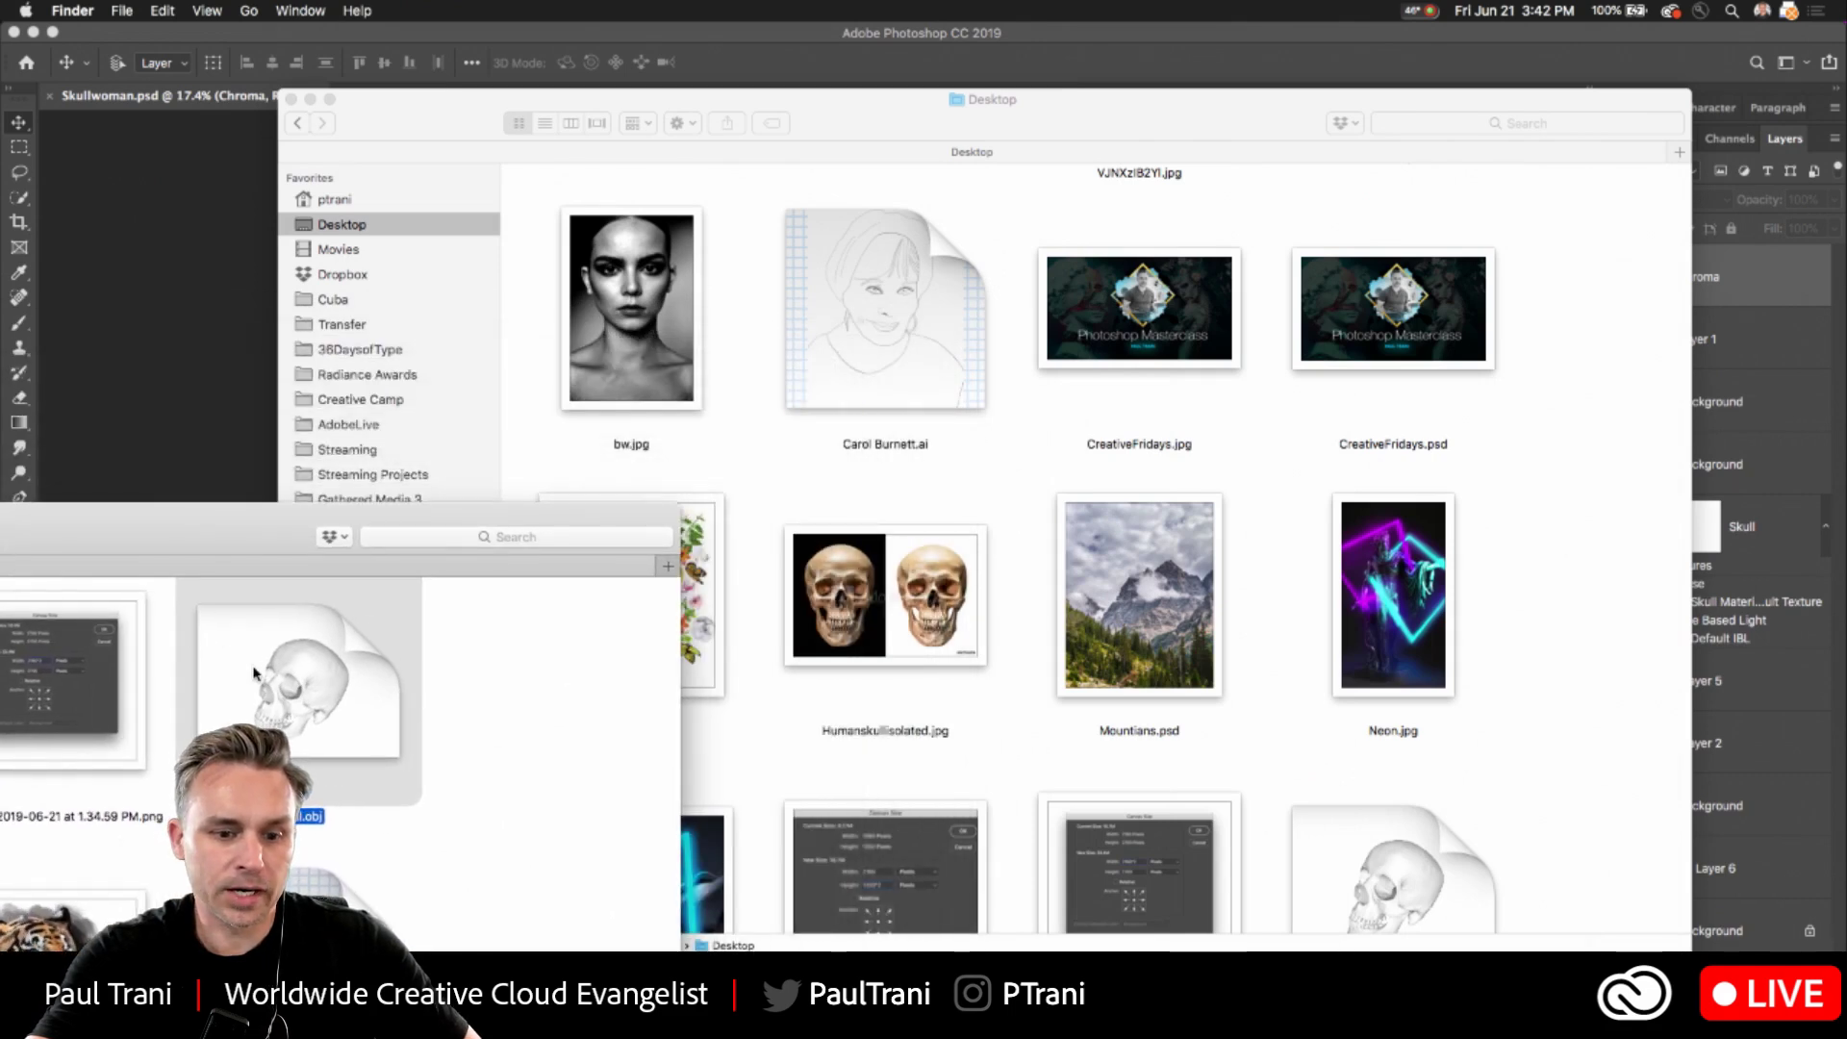
{"action": "left_click_drag", "start_coordinate": [288, 673], "coordinate": [141, 303]}
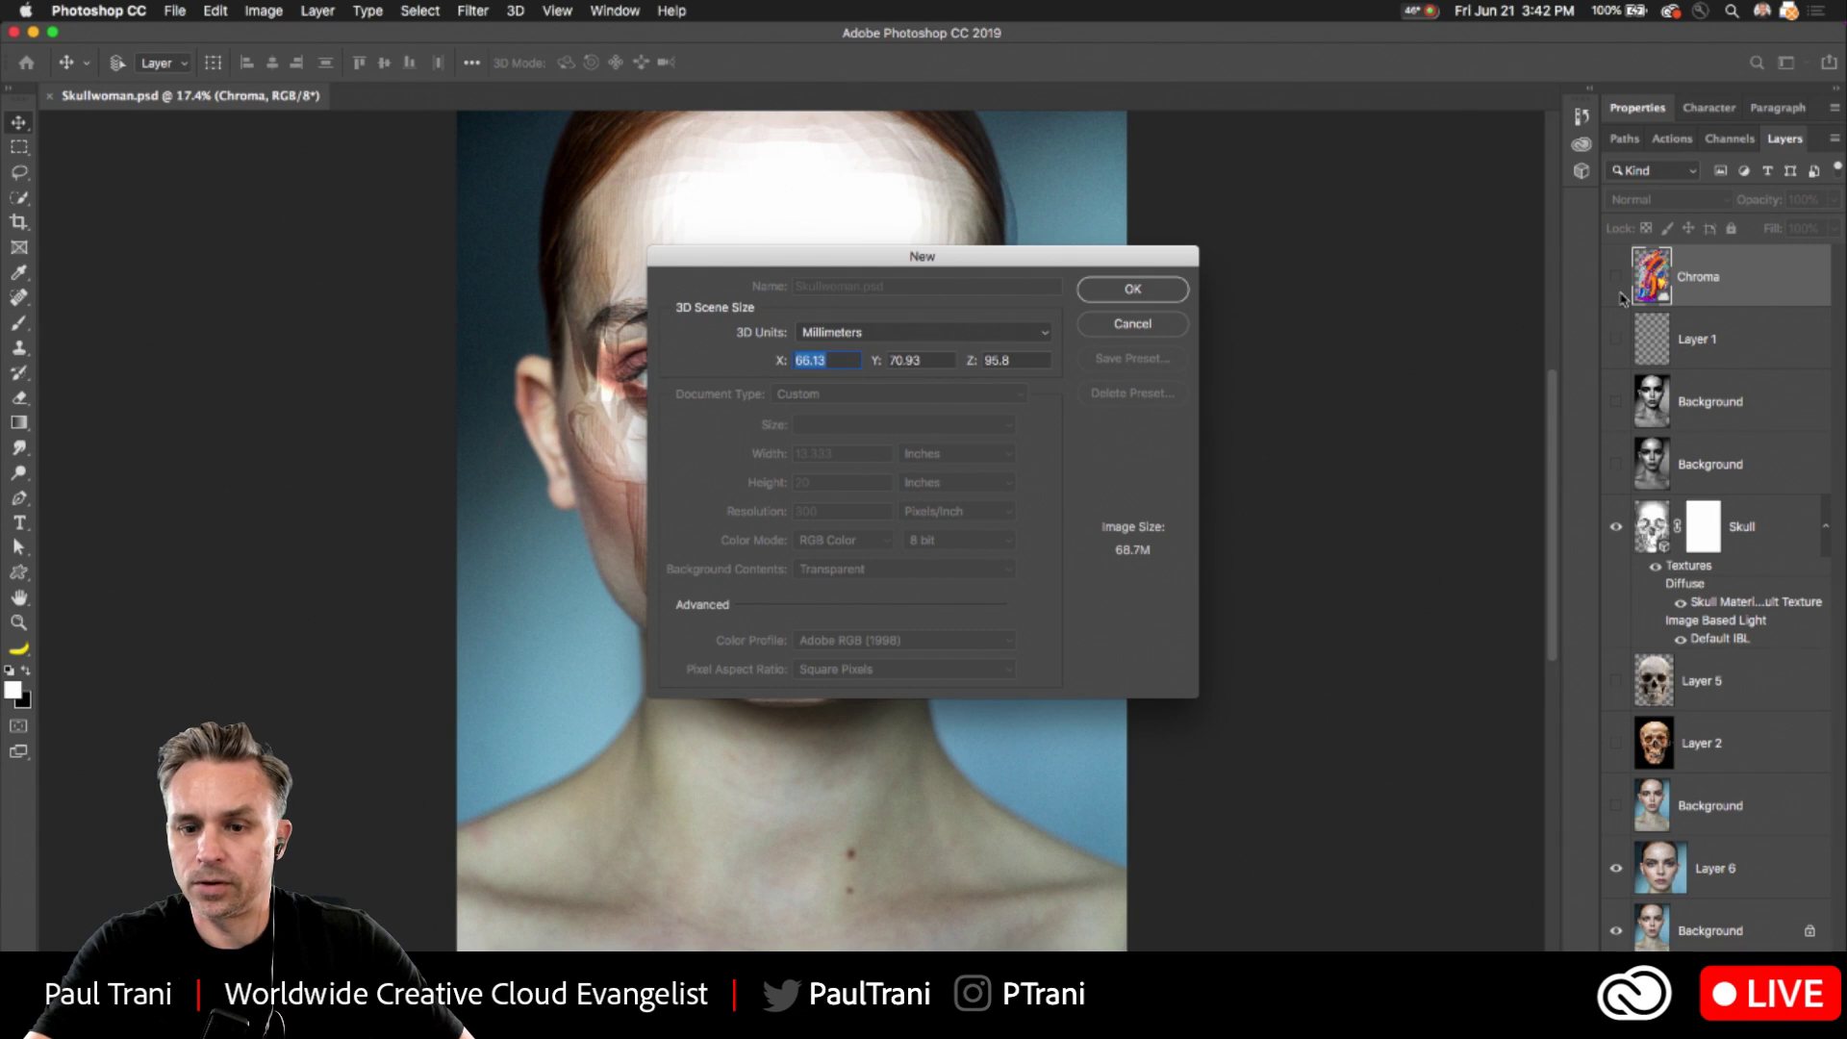
{"action": "key", "text": "Return"}
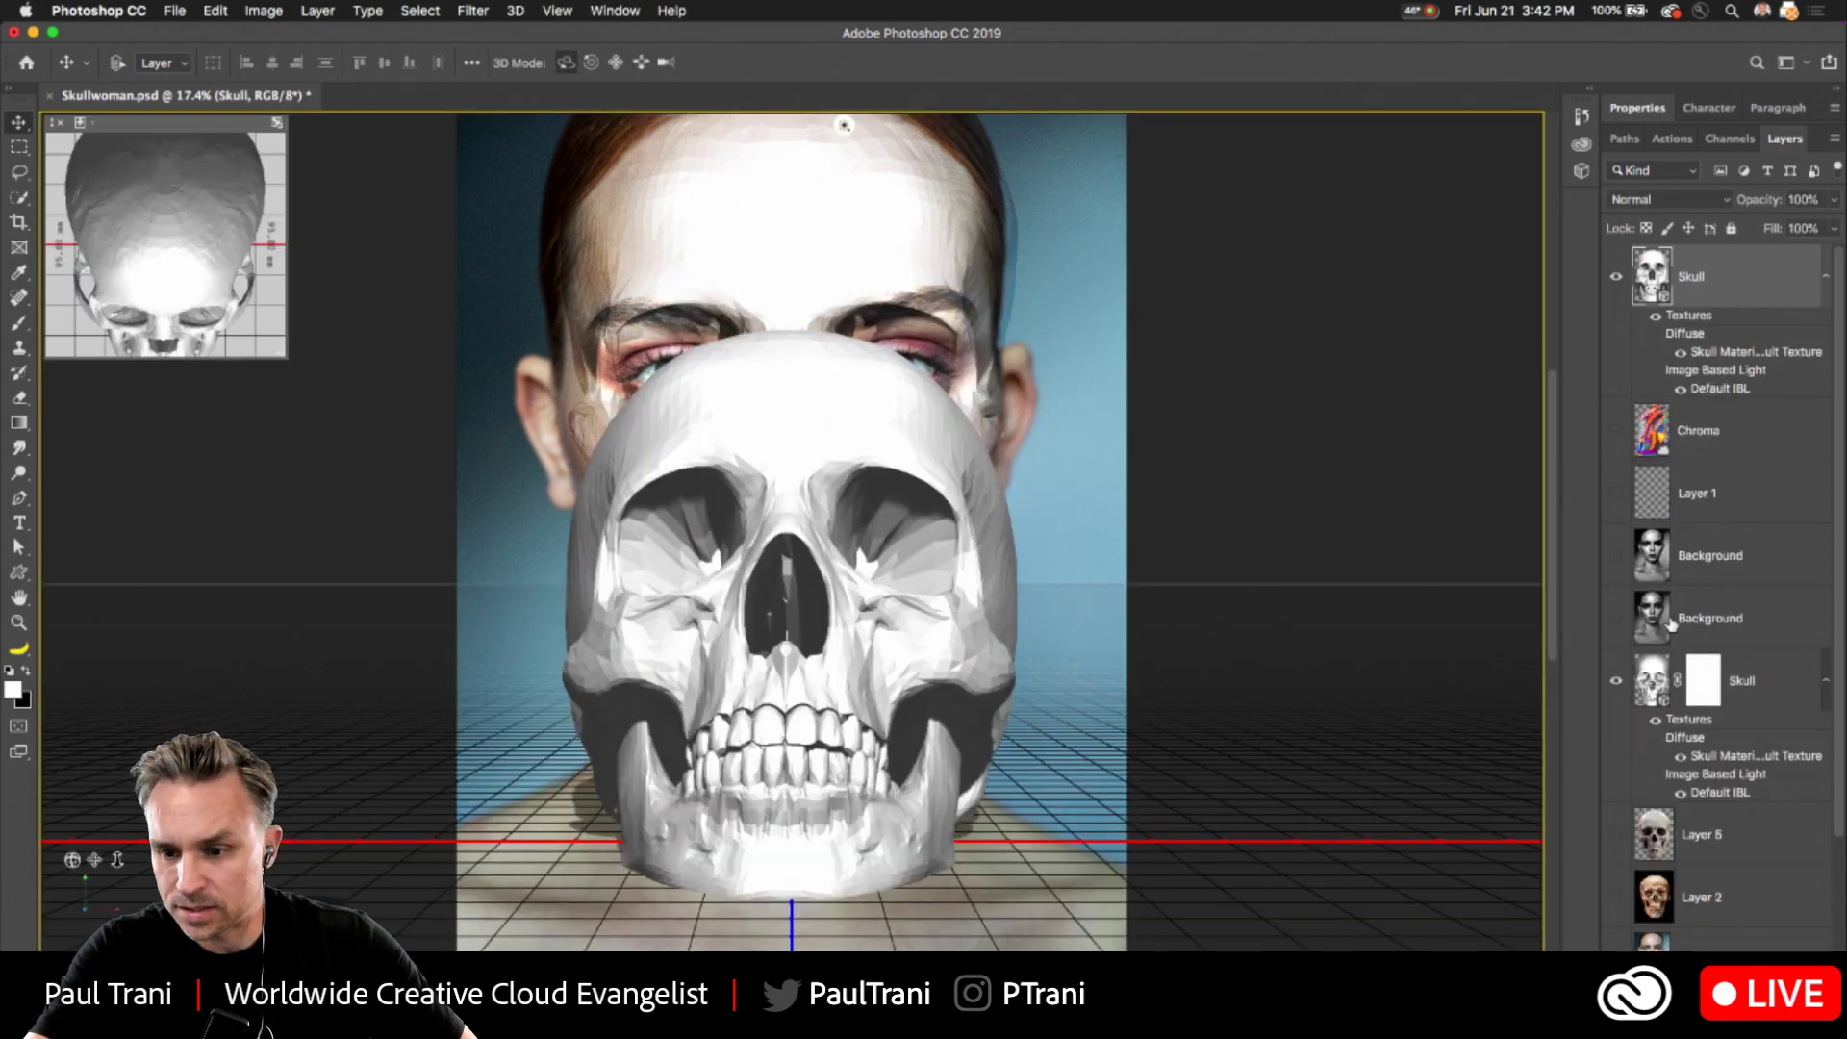
- Hide the older masked Skull layer and select the newly imported Skull layer above Chroma
{"action": "left_click", "coordinate": [1616, 680]}
{"action": "left_click", "coordinate": [1654, 680]}
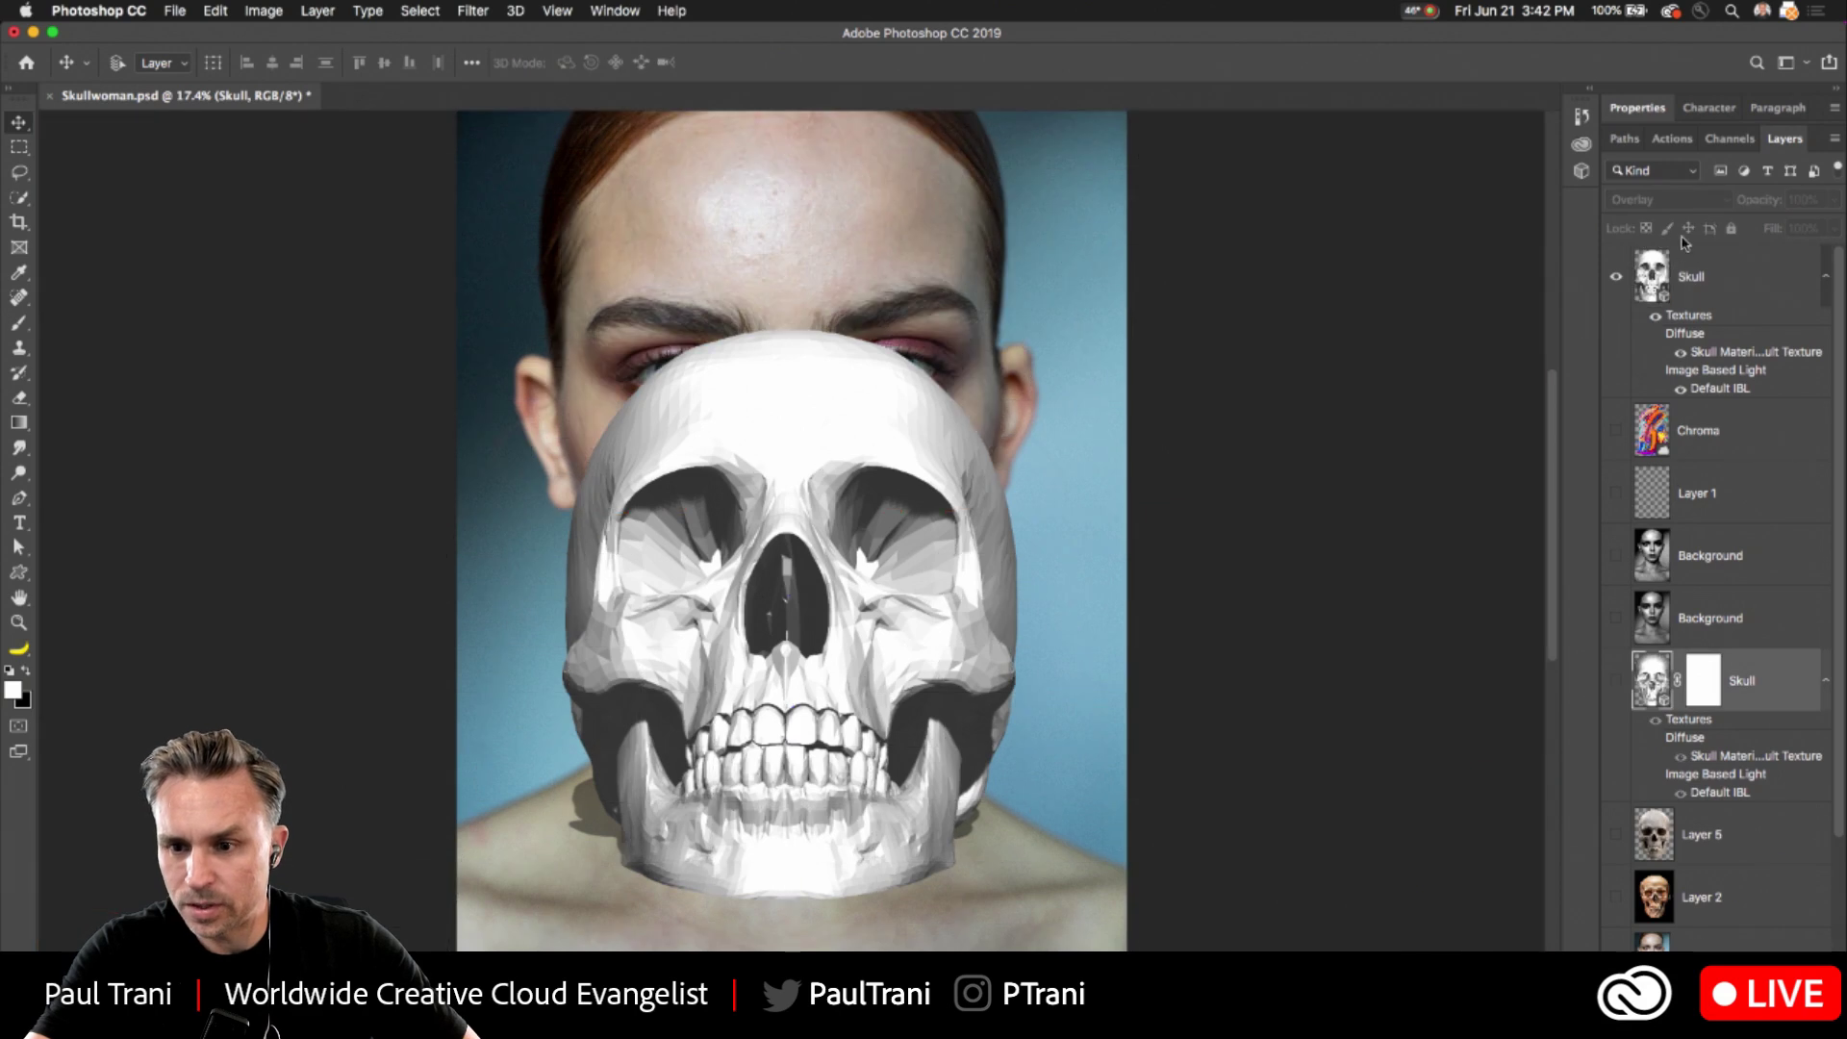
{"action": "left_click", "coordinate": [1699, 275]}
{"action": "left_click", "coordinate": [1695, 278]}
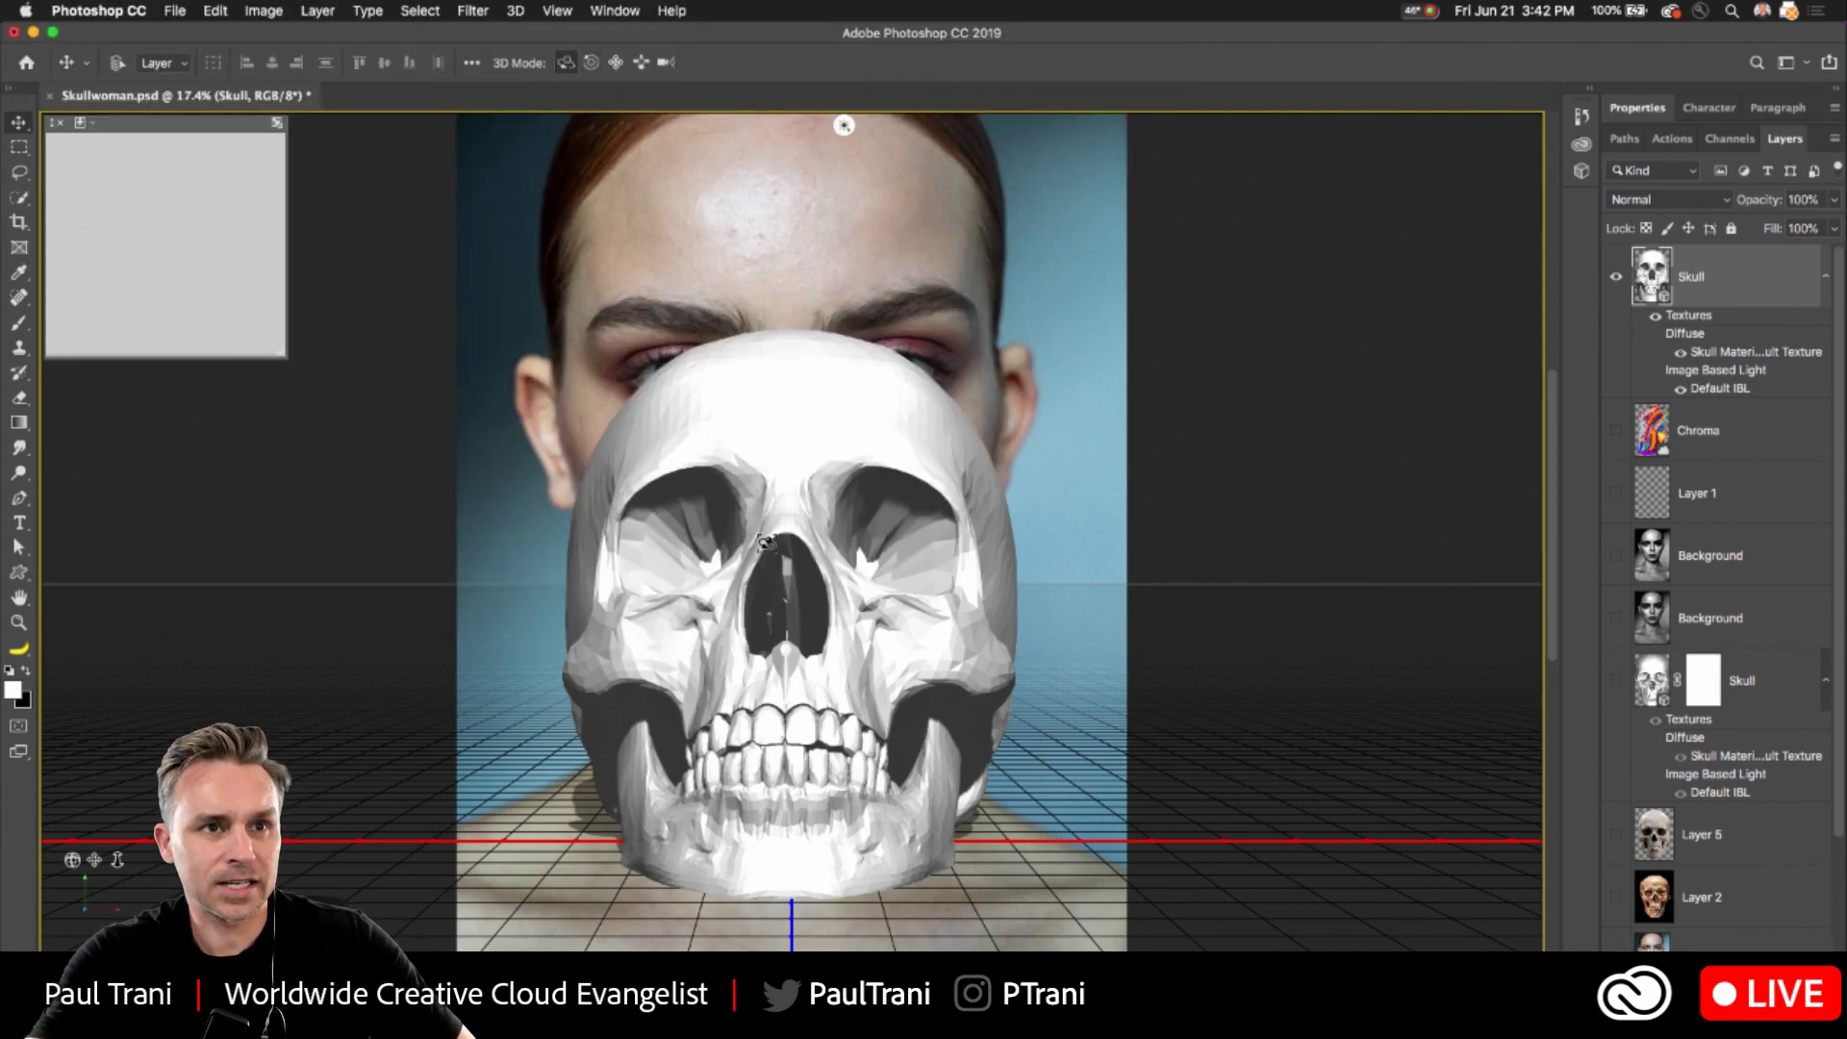
- Orbit and pan the 3D skull's view to place it over the woman's face, and lower the Skull layer's opacity to 43%
{"action": "left_click_drag", "start_coordinate": [777, 623], "coordinate": [766, 550]}
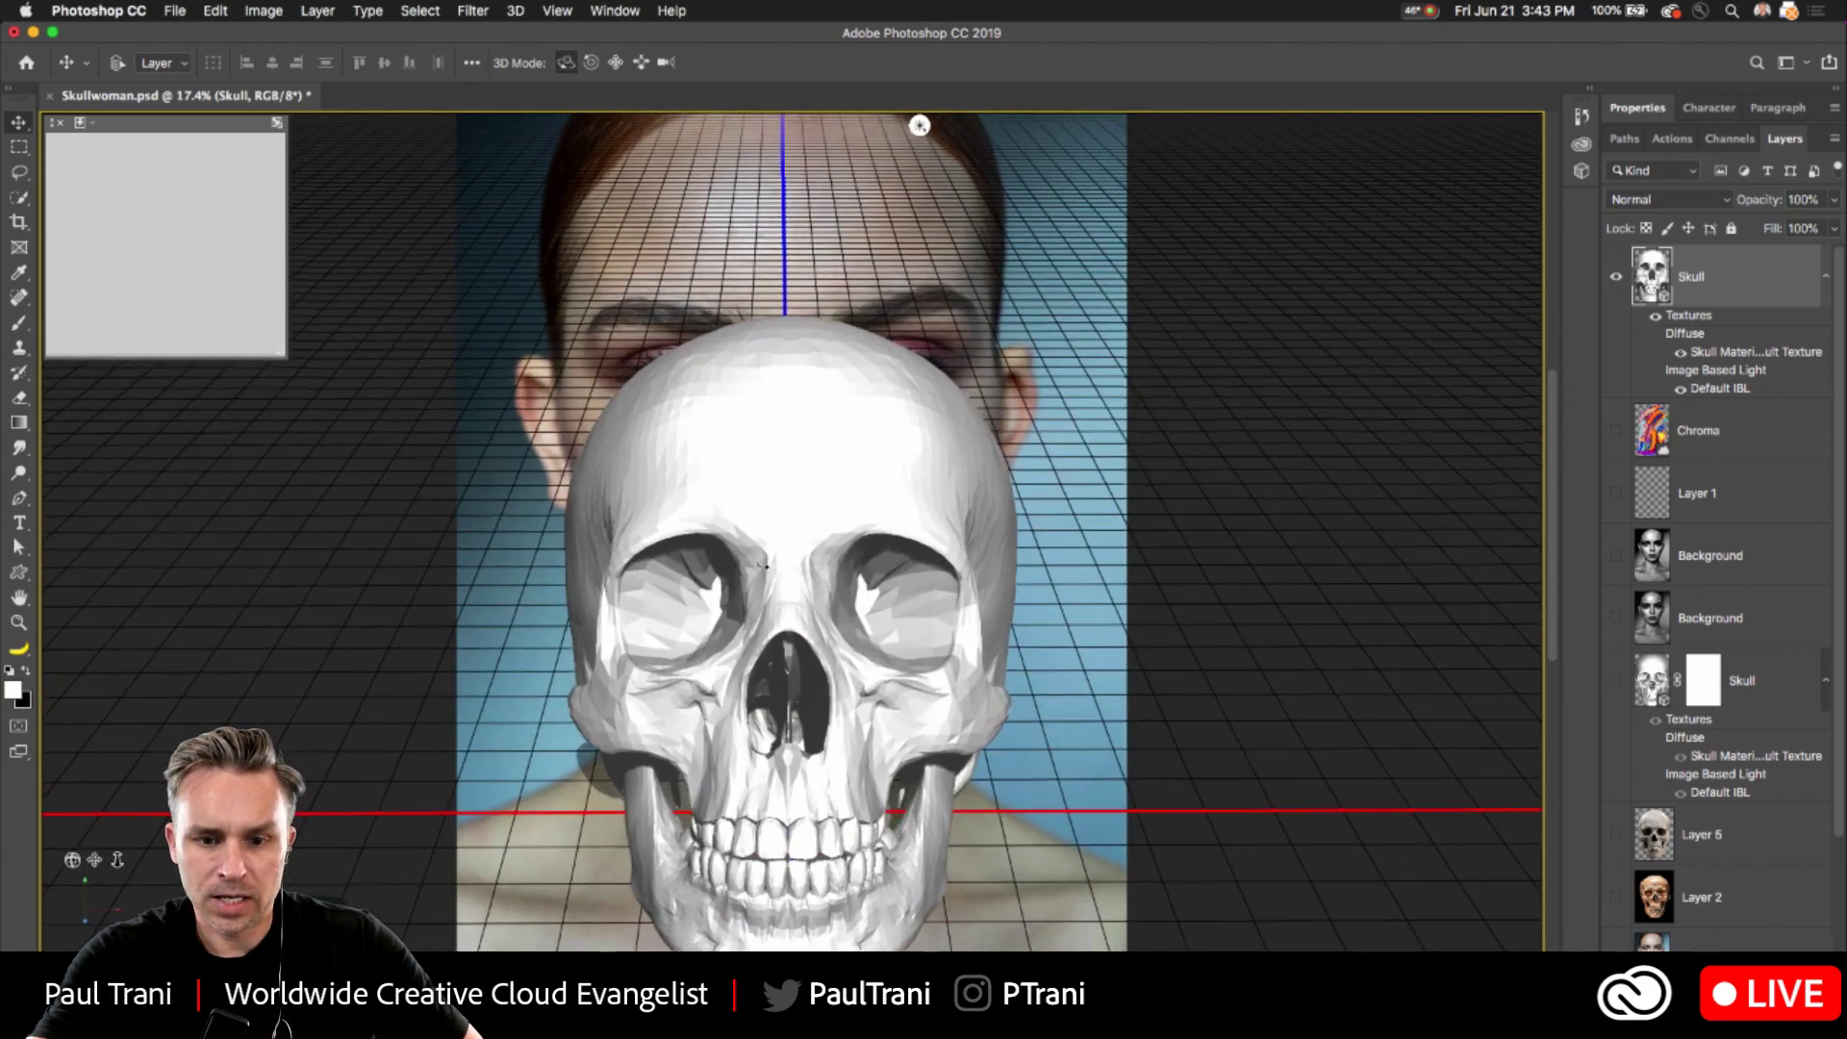
{"action": "left_click", "coordinate": [616, 63]}
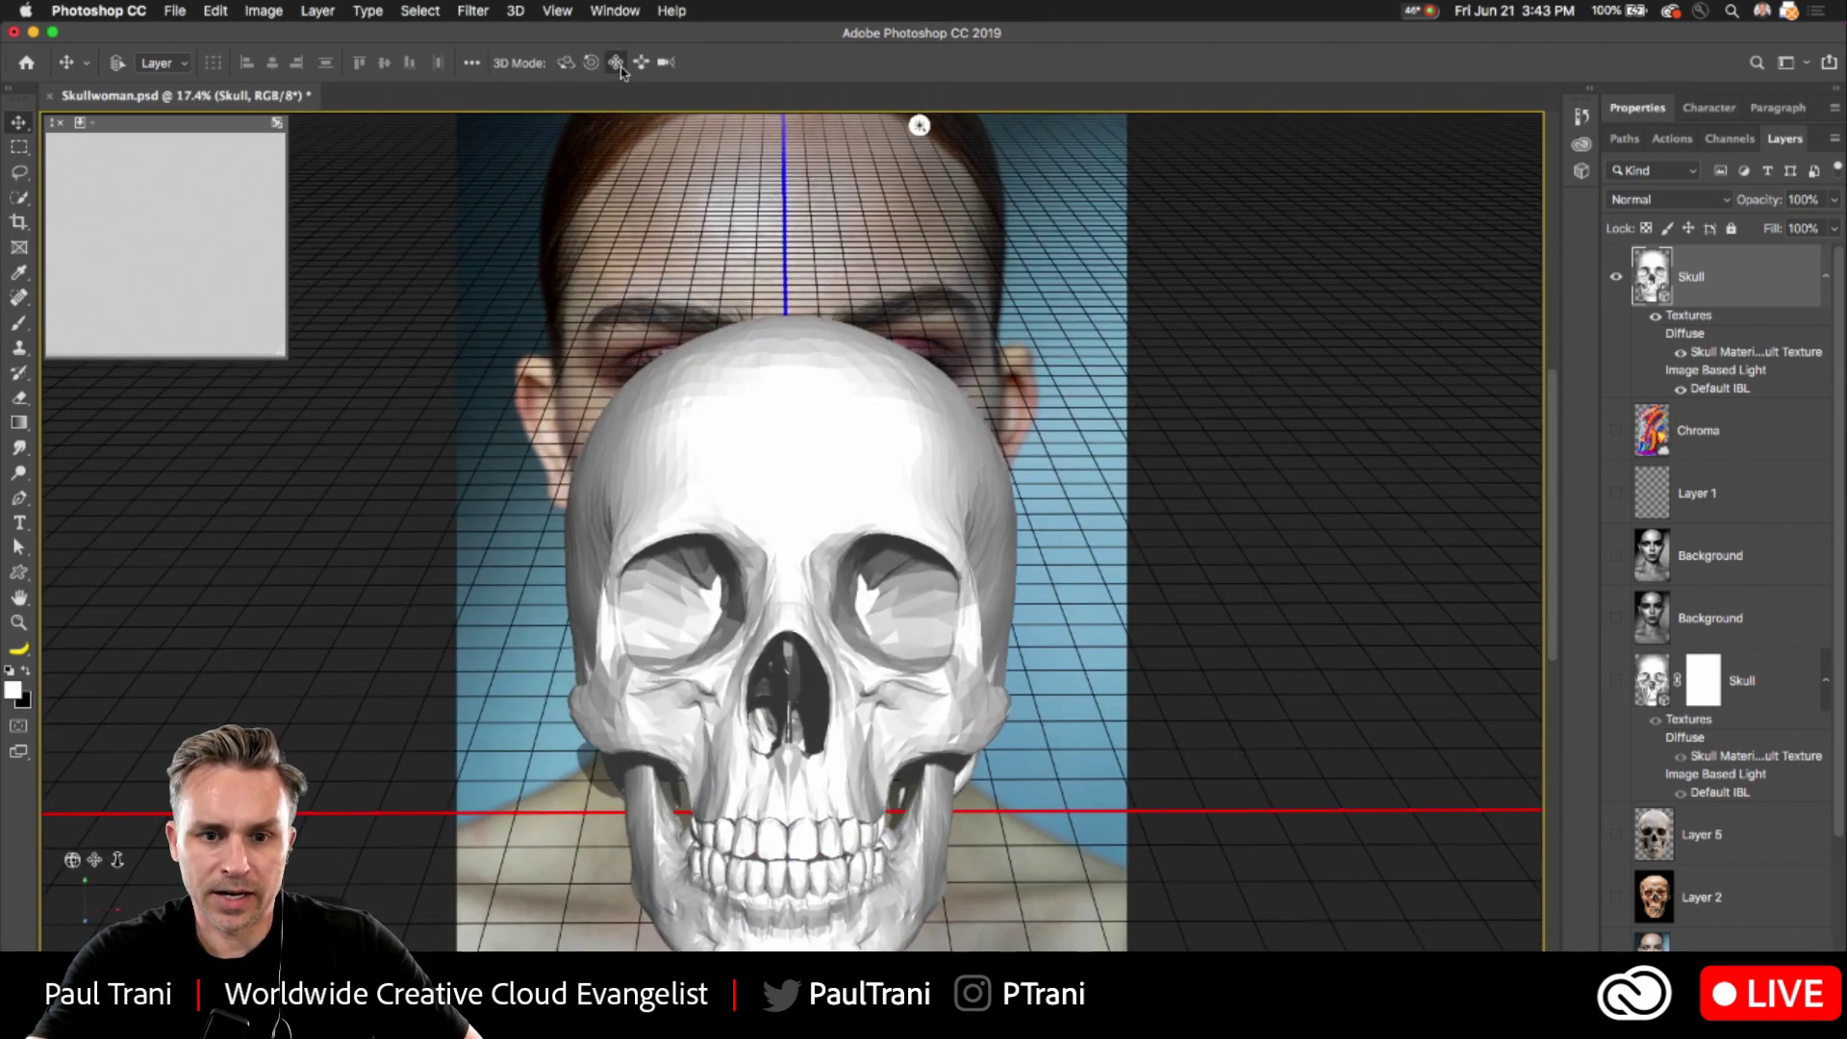
{"action": "left_click_drag", "start_coordinate": [808, 546], "coordinate": [827, 128]}
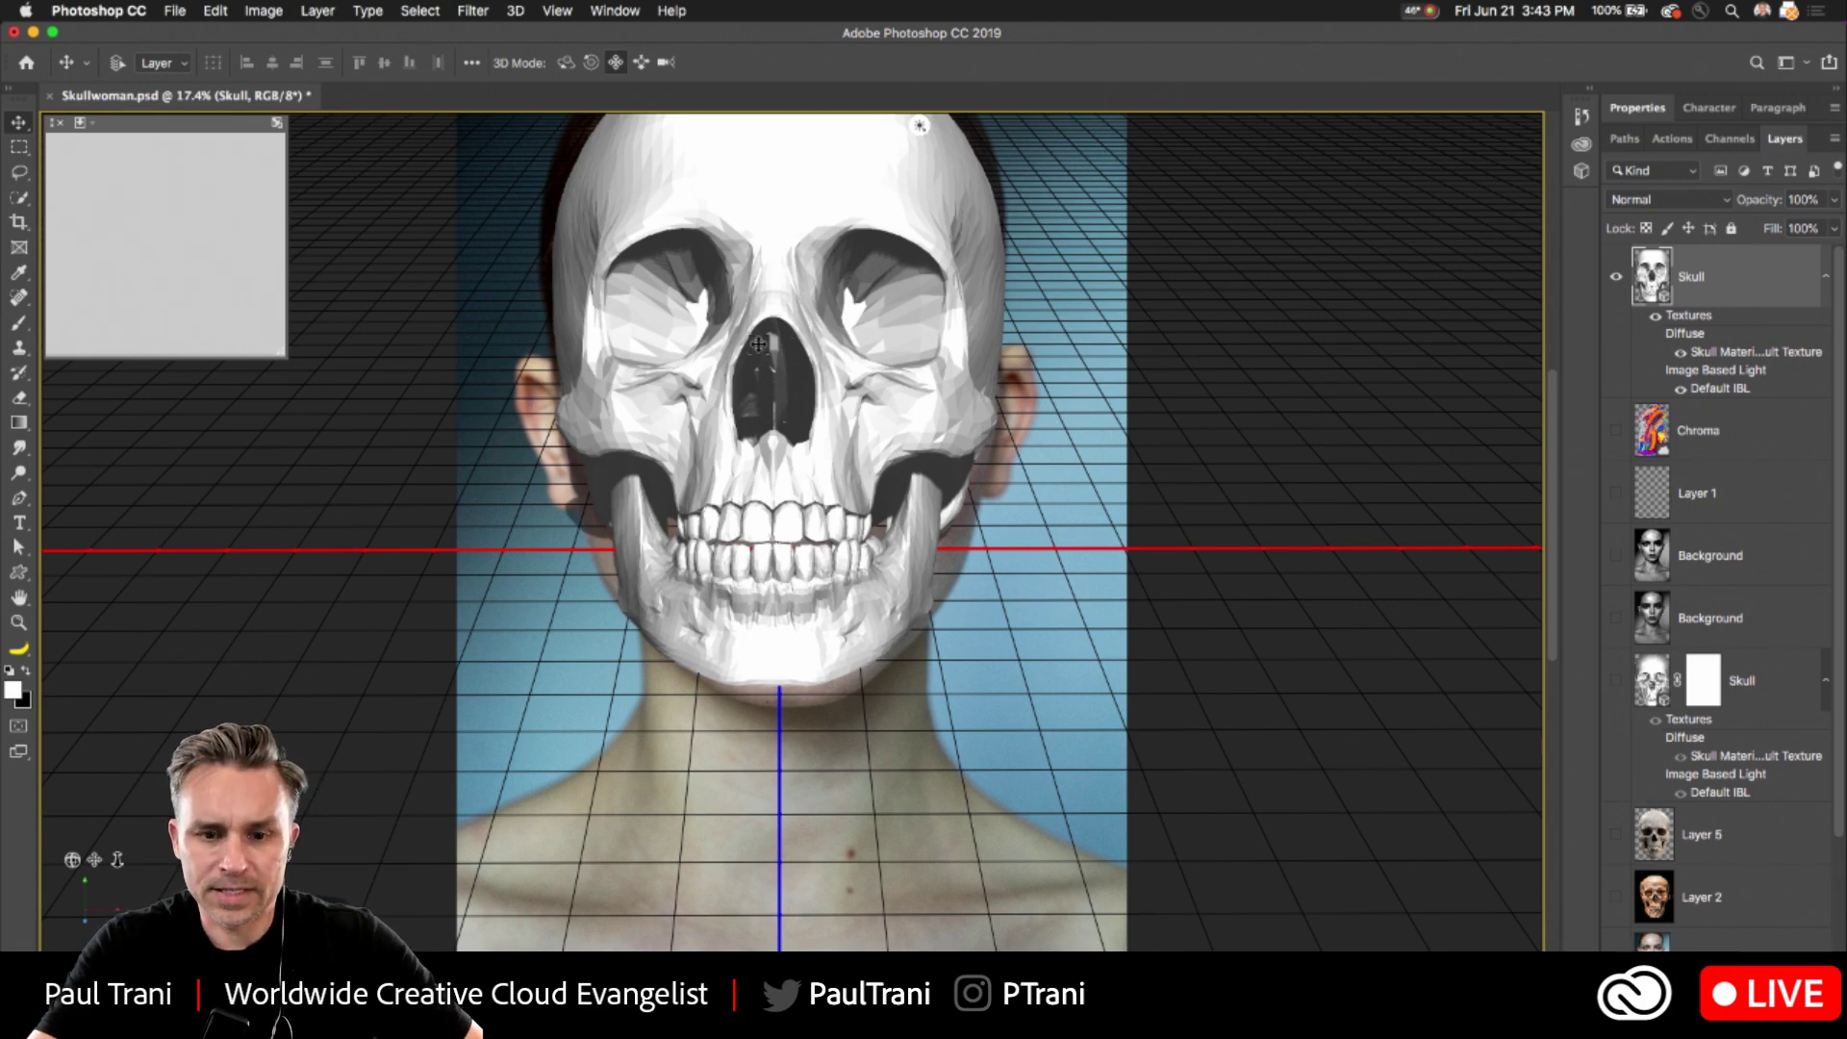
{"action": "left_click_drag", "start_coordinate": [757, 357], "coordinate": [760, 364]}
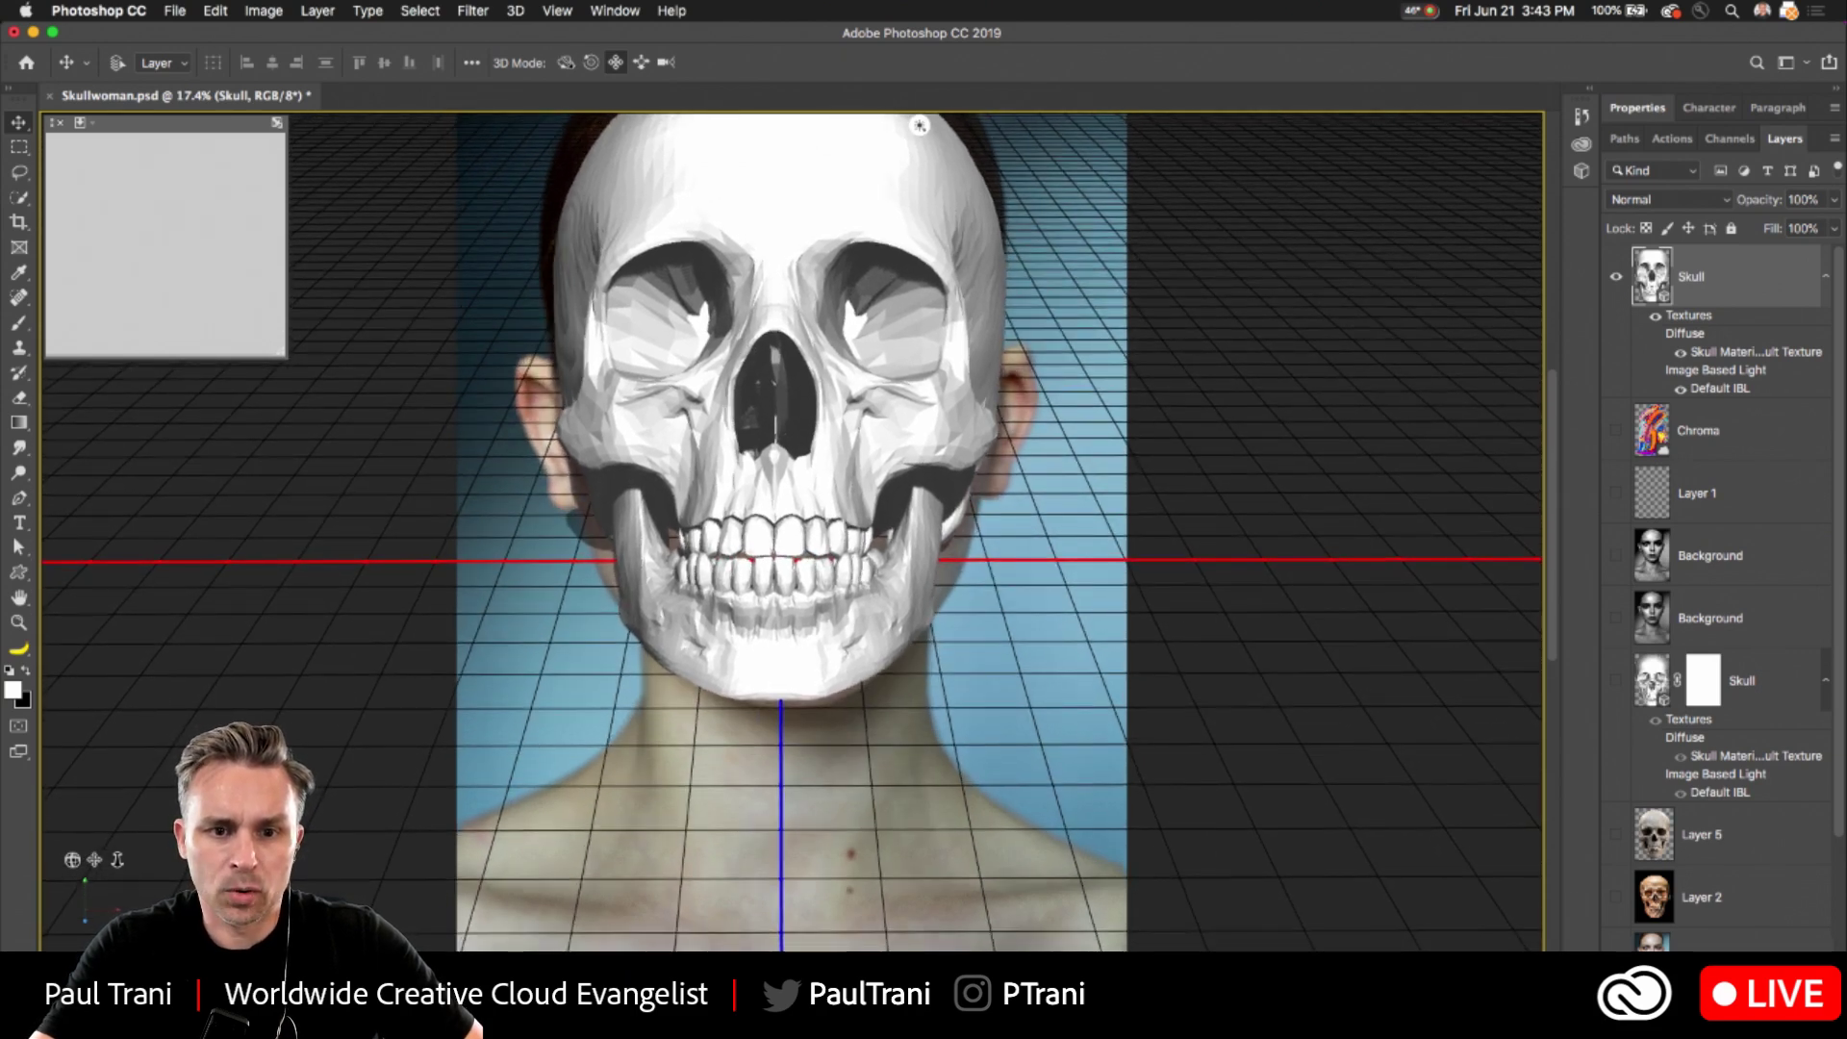
{"action": "left_click", "coordinate": [566, 62]}
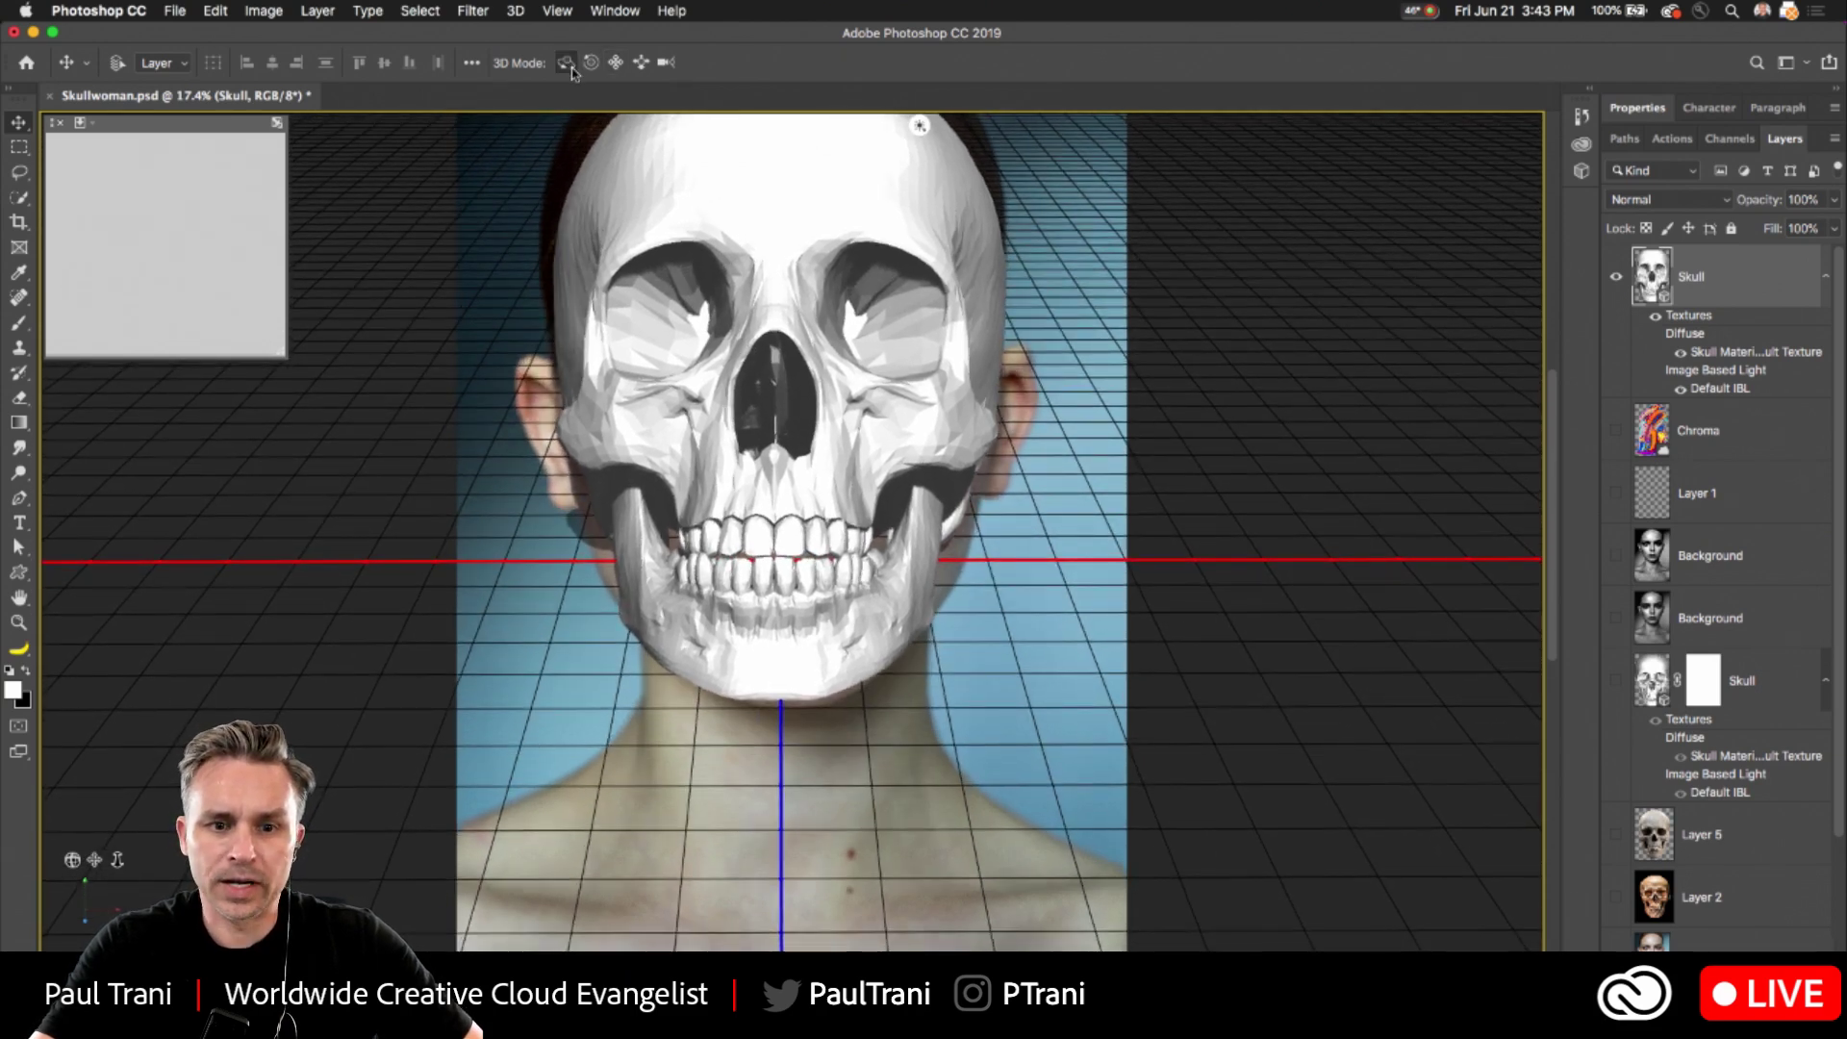
{"action": "left_click_drag", "start_coordinate": [799, 334], "coordinate": [791, 339]}
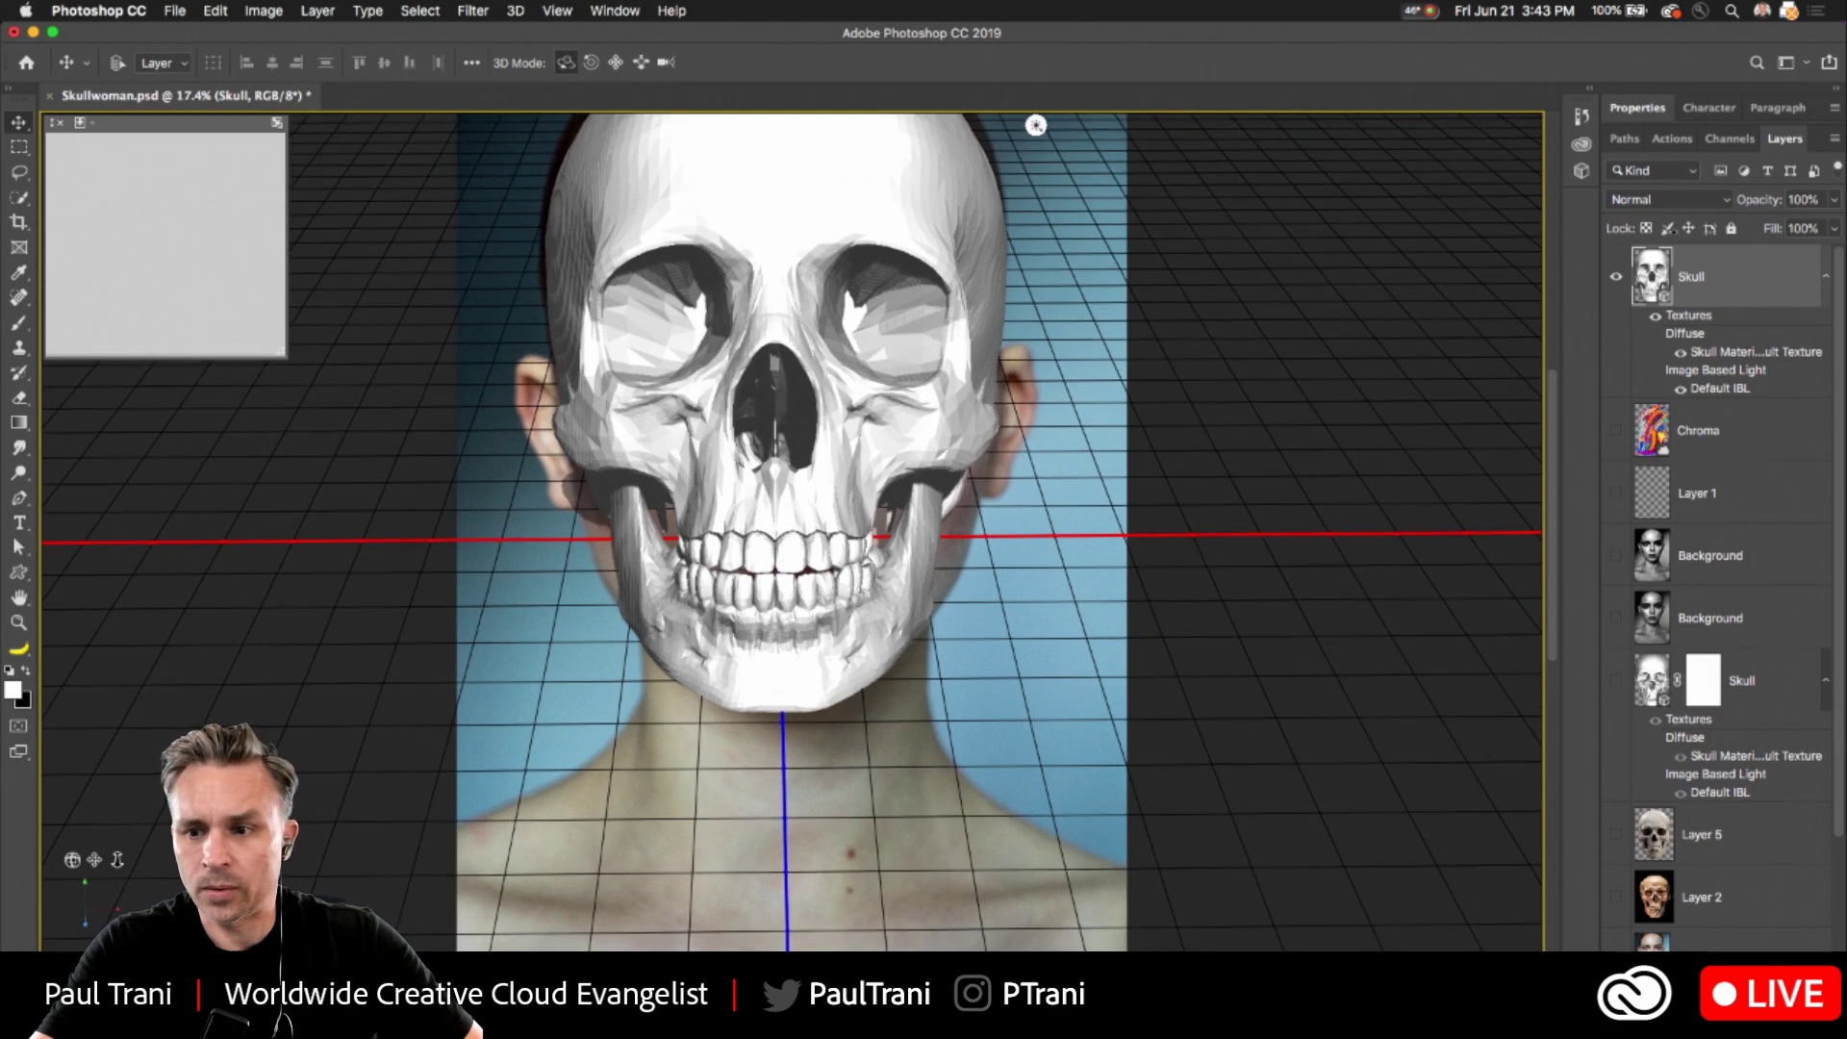
{"action": "left_click_drag", "start_coordinate": [1761, 201], "coordinate": [1712, 210]}
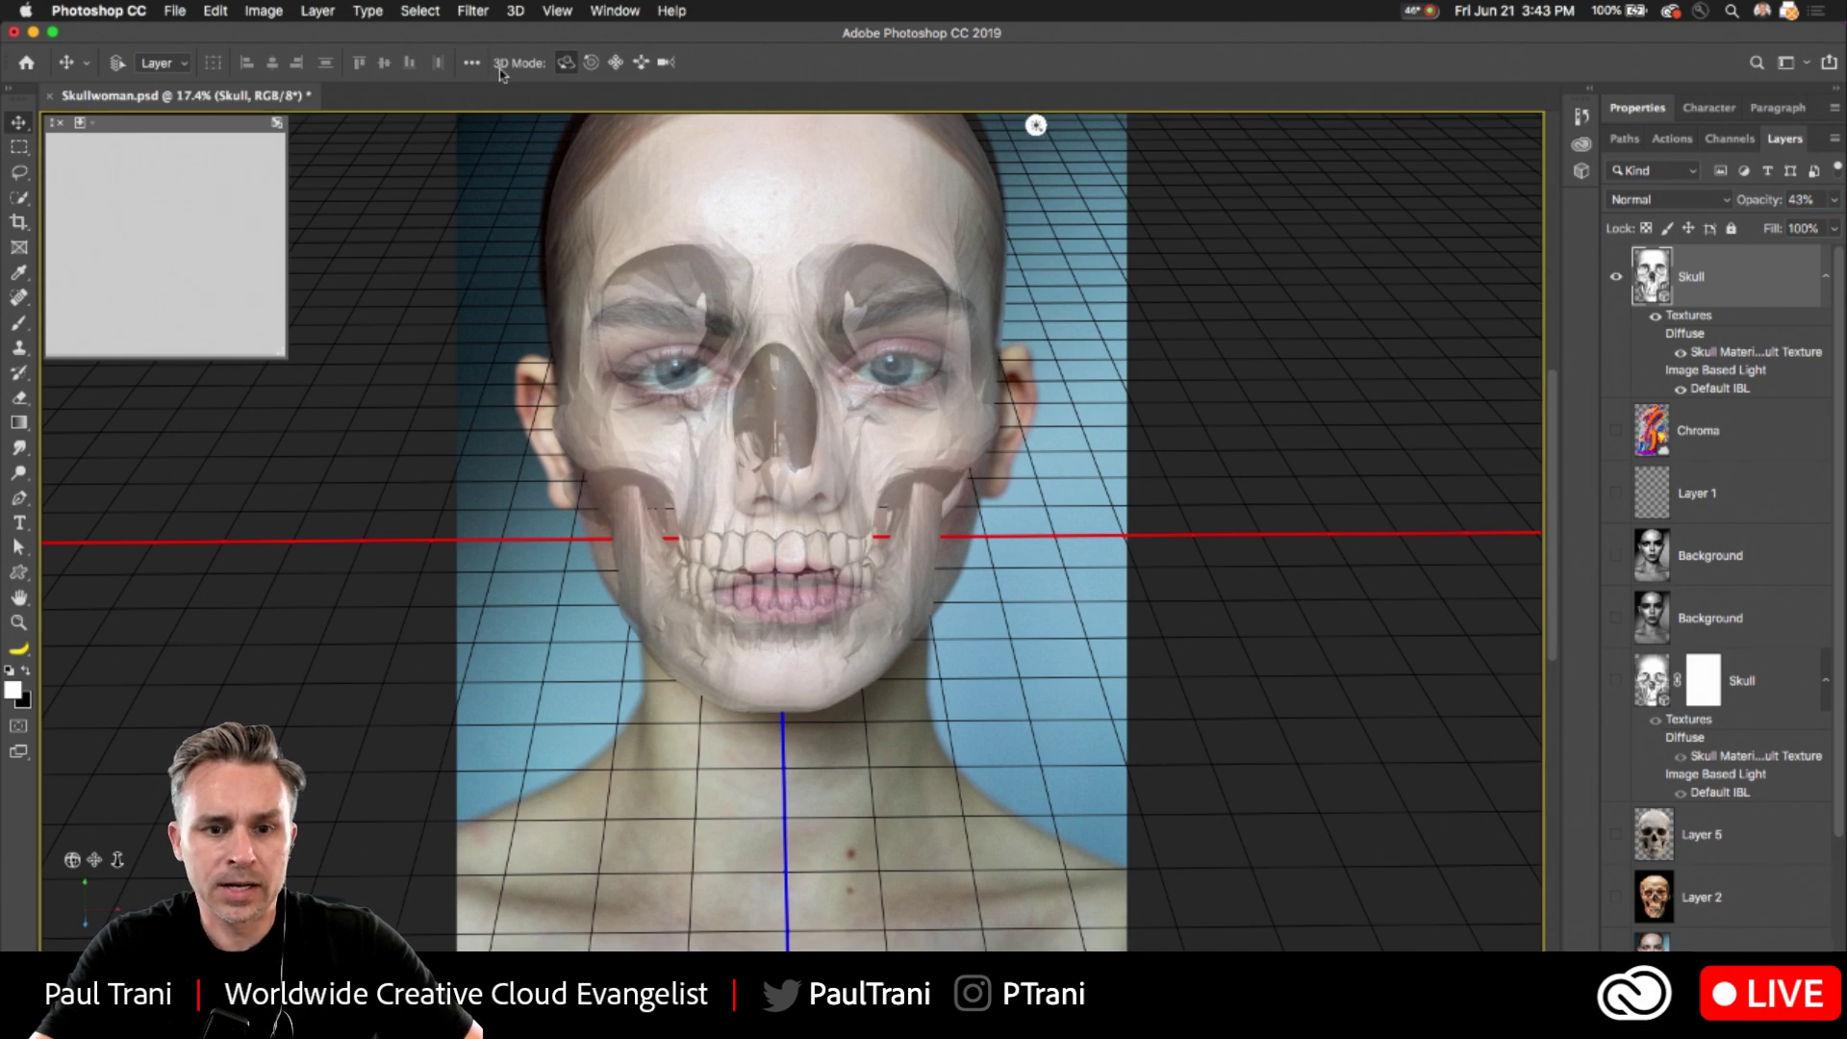
- Select the Skull mesh in the 3D scene and scale it along Y to about 0.87 to match the face's proportions
{"action": "left_click", "coordinate": [1591, 93]}
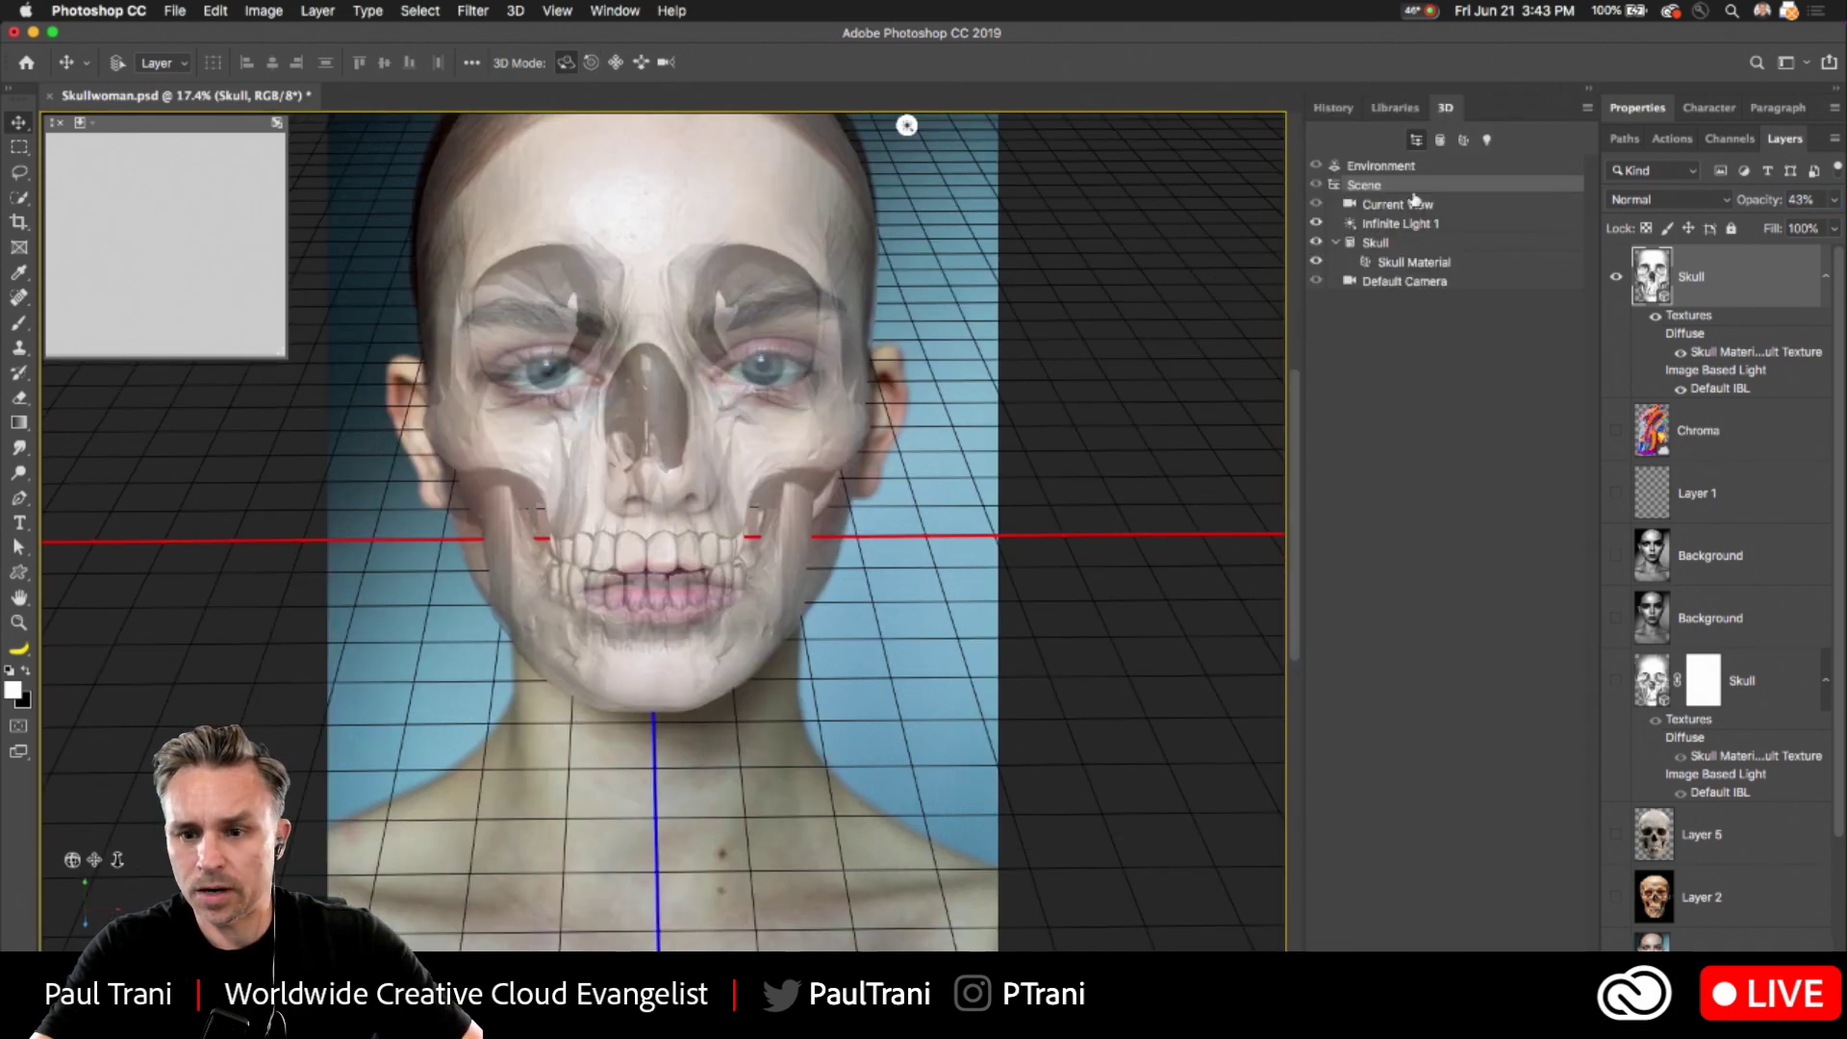
{"action": "left_click", "coordinate": [1371, 244]}
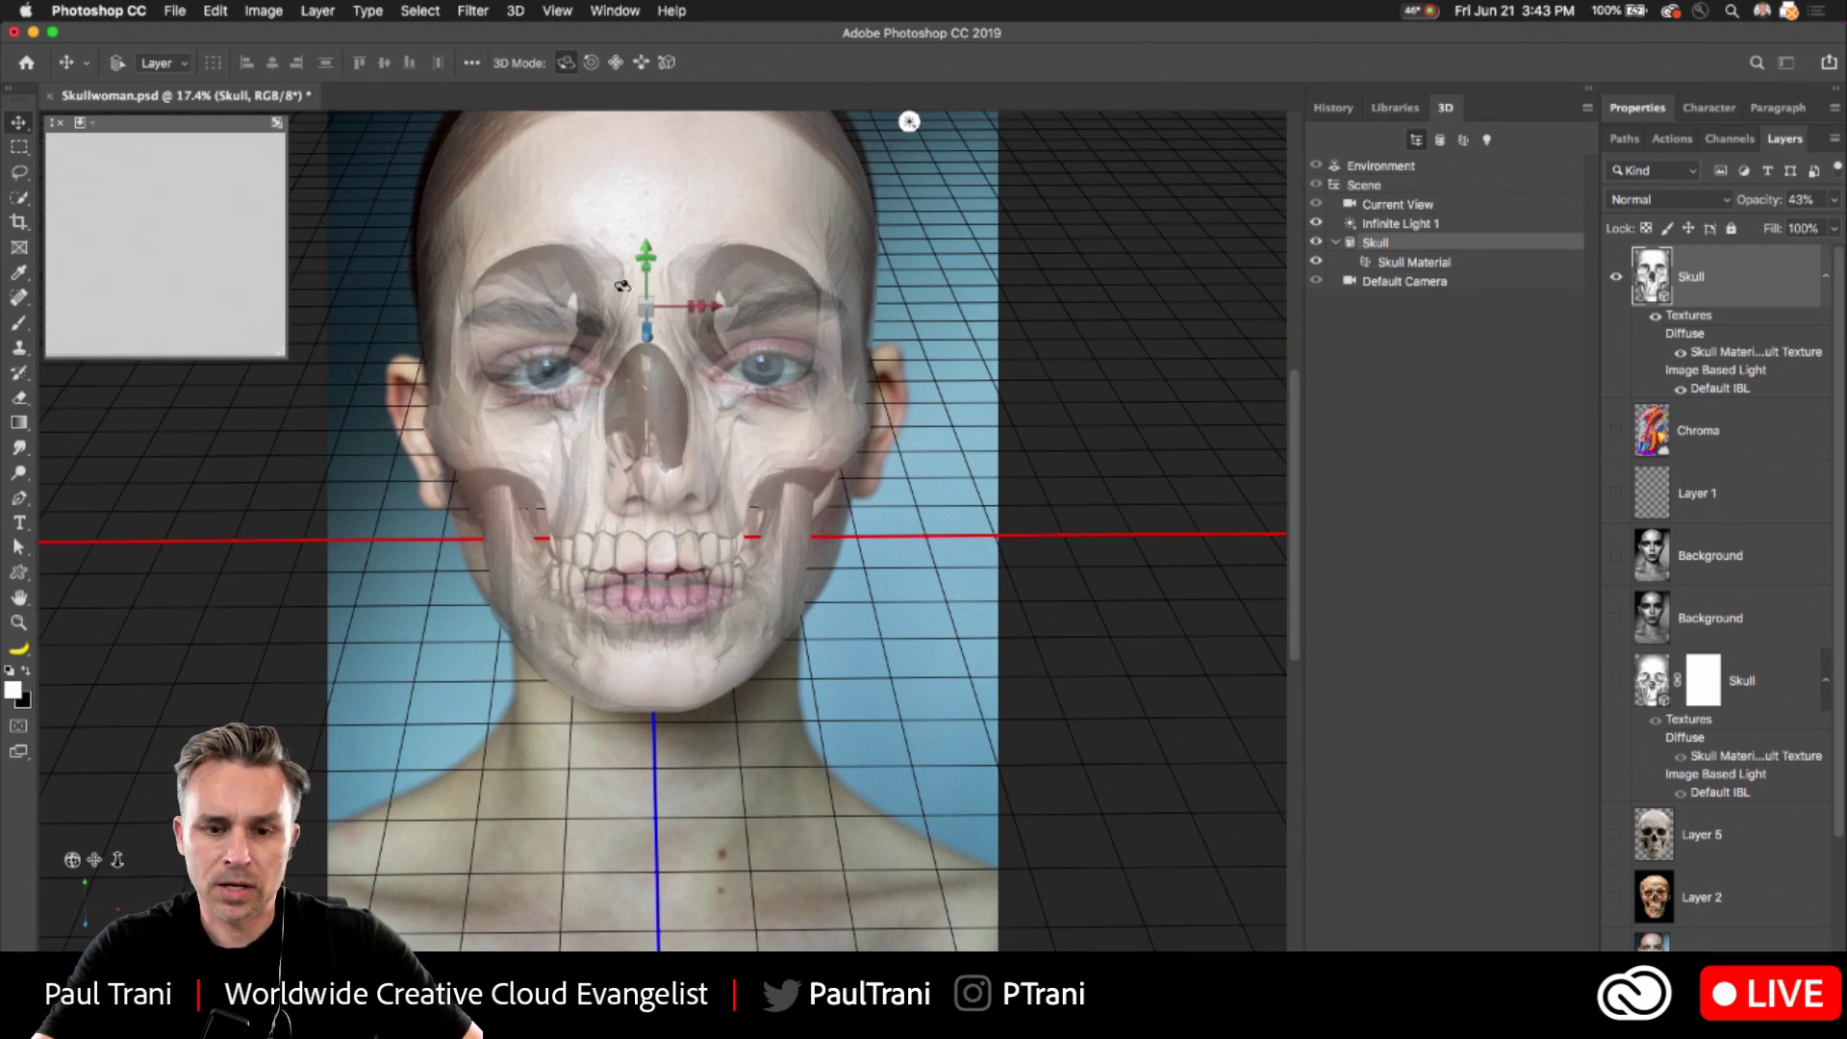
{"action": "key", "text": "super+equal"}
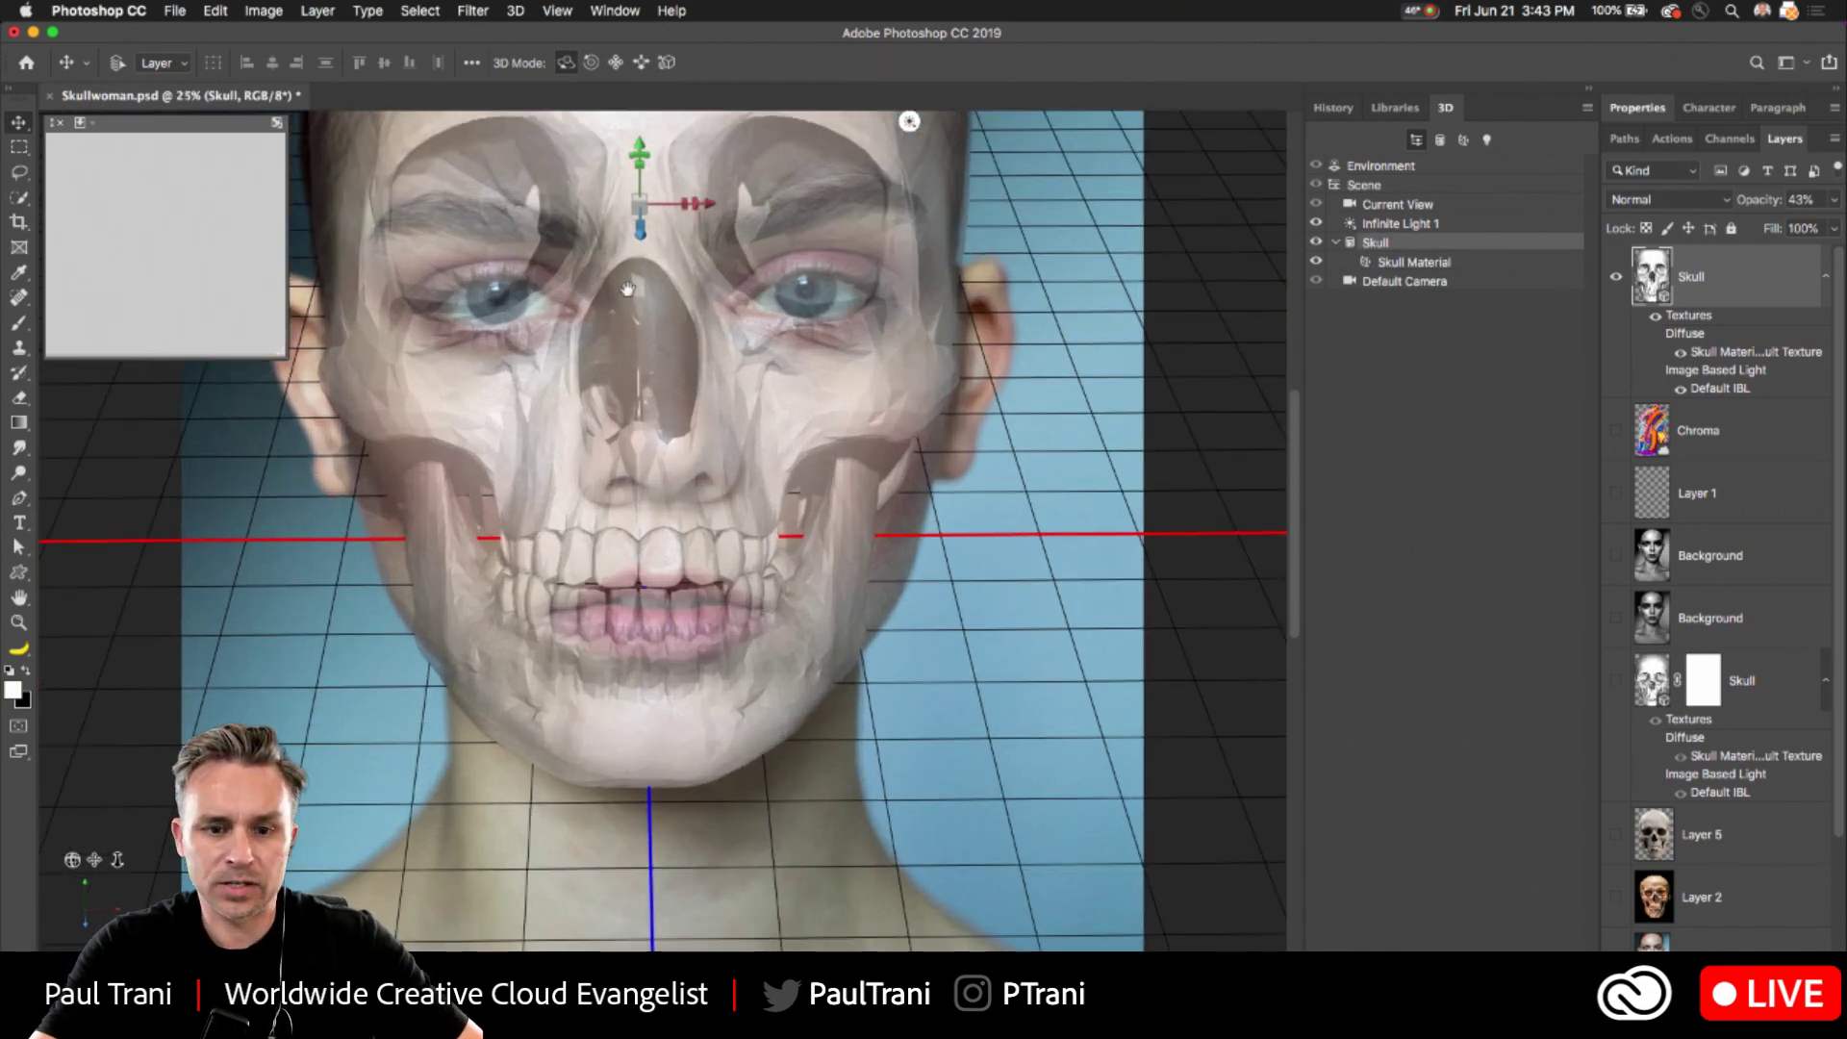
{"action": "left_click_drag", "start_coordinate": [631, 295], "coordinate": [646, 528]}
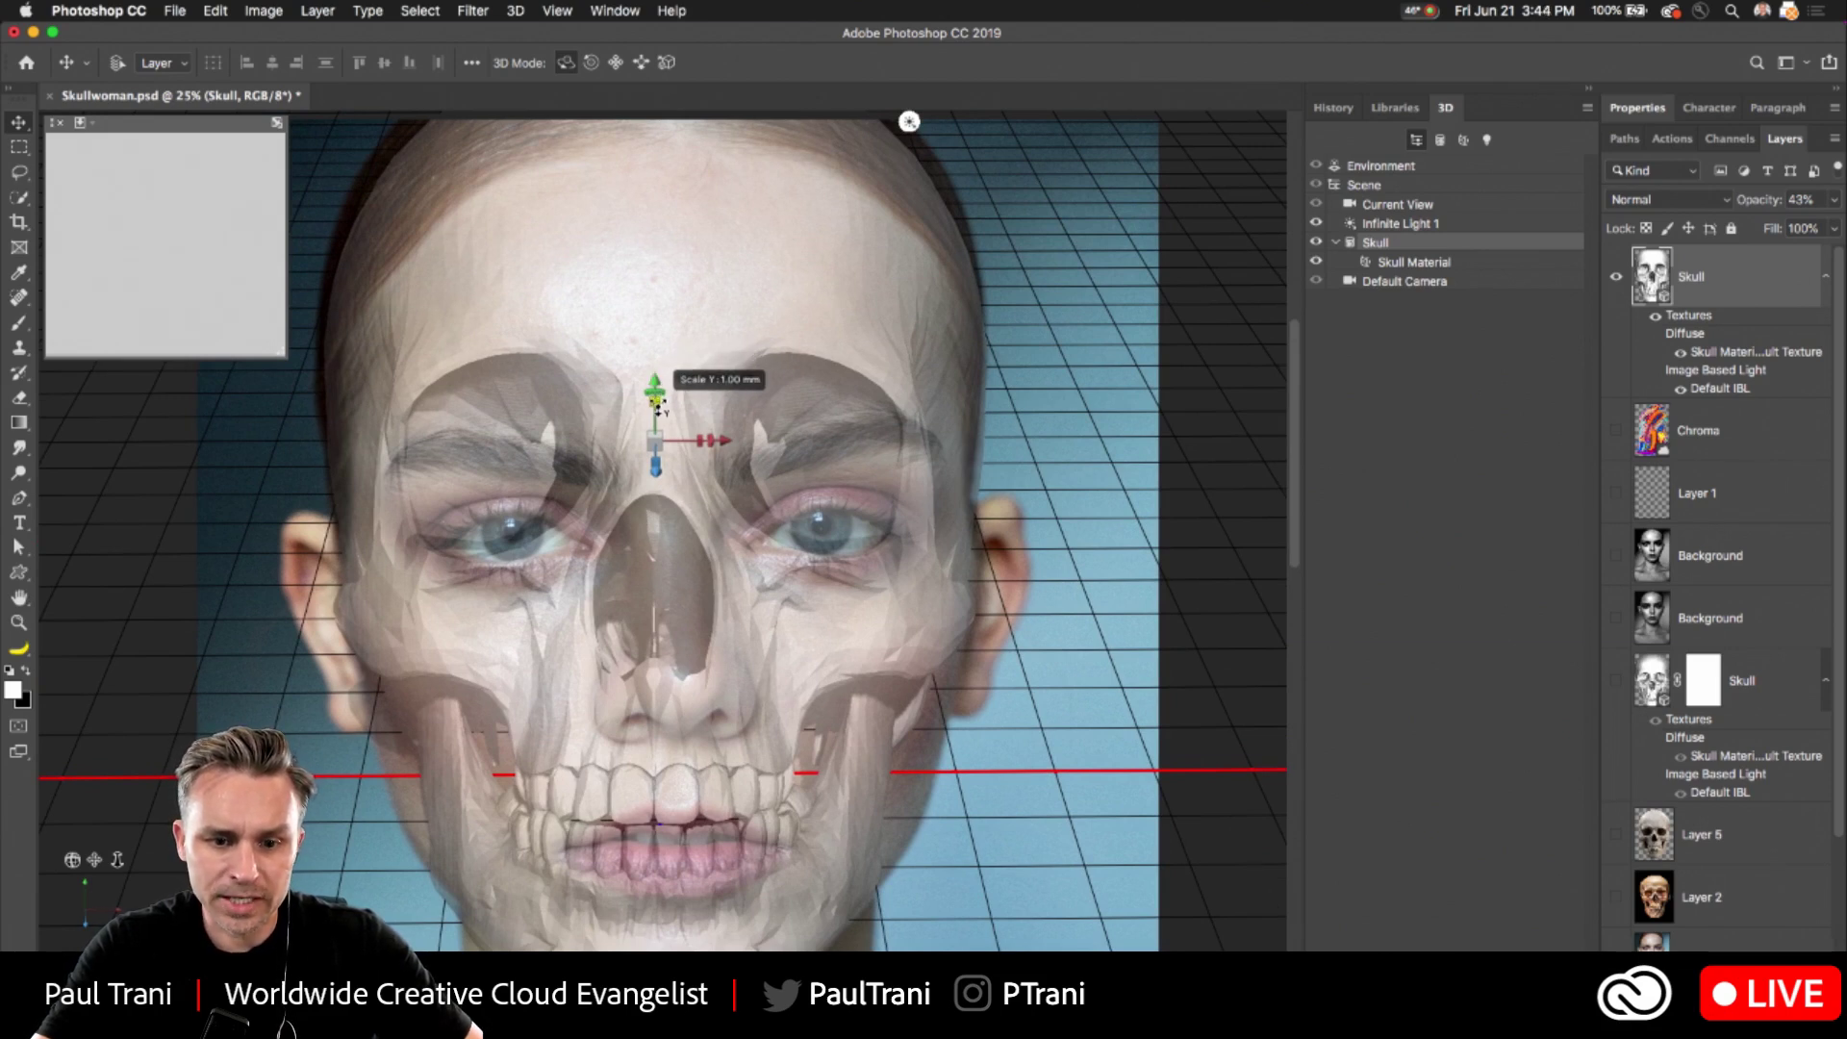
{"action": "left_click_drag", "start_coordinate": [658, 402], "coordinate": [661, 433]}
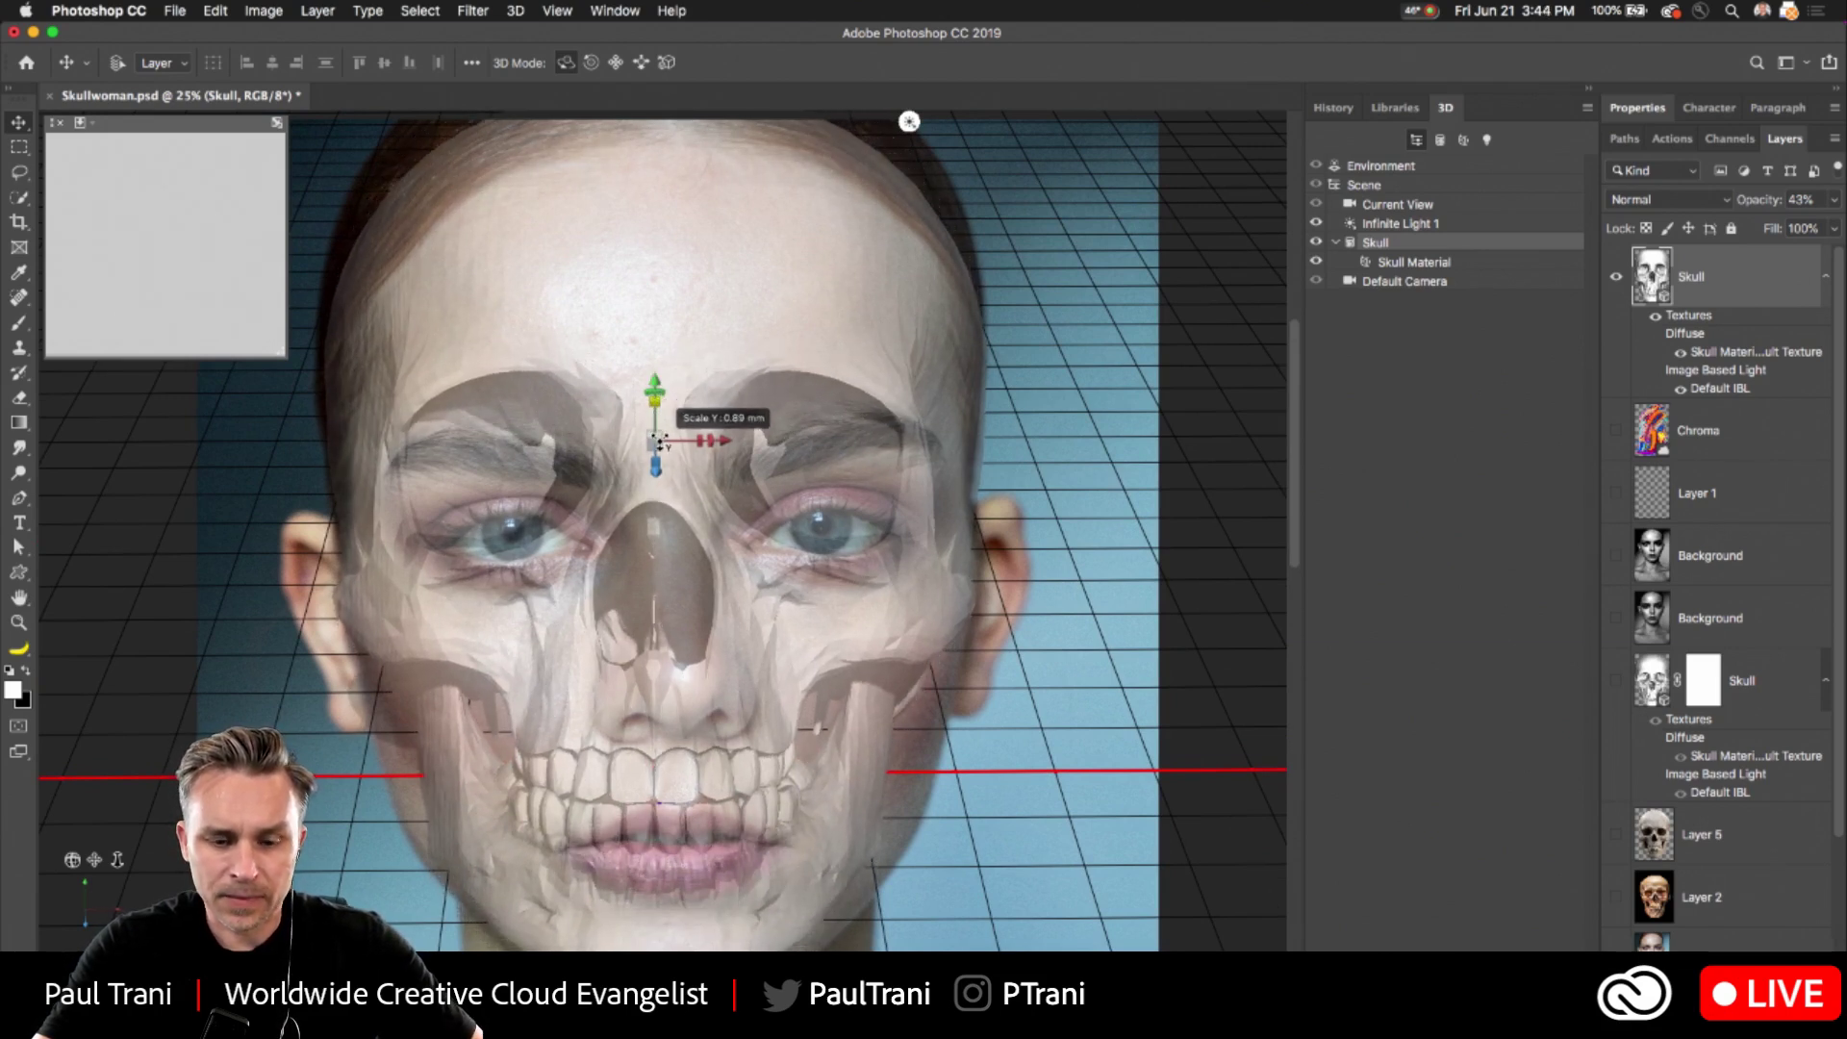
{"action": "scroll", "coordinate": [640, 318], "scroll_direction": "down", "scroll_amount": 3}
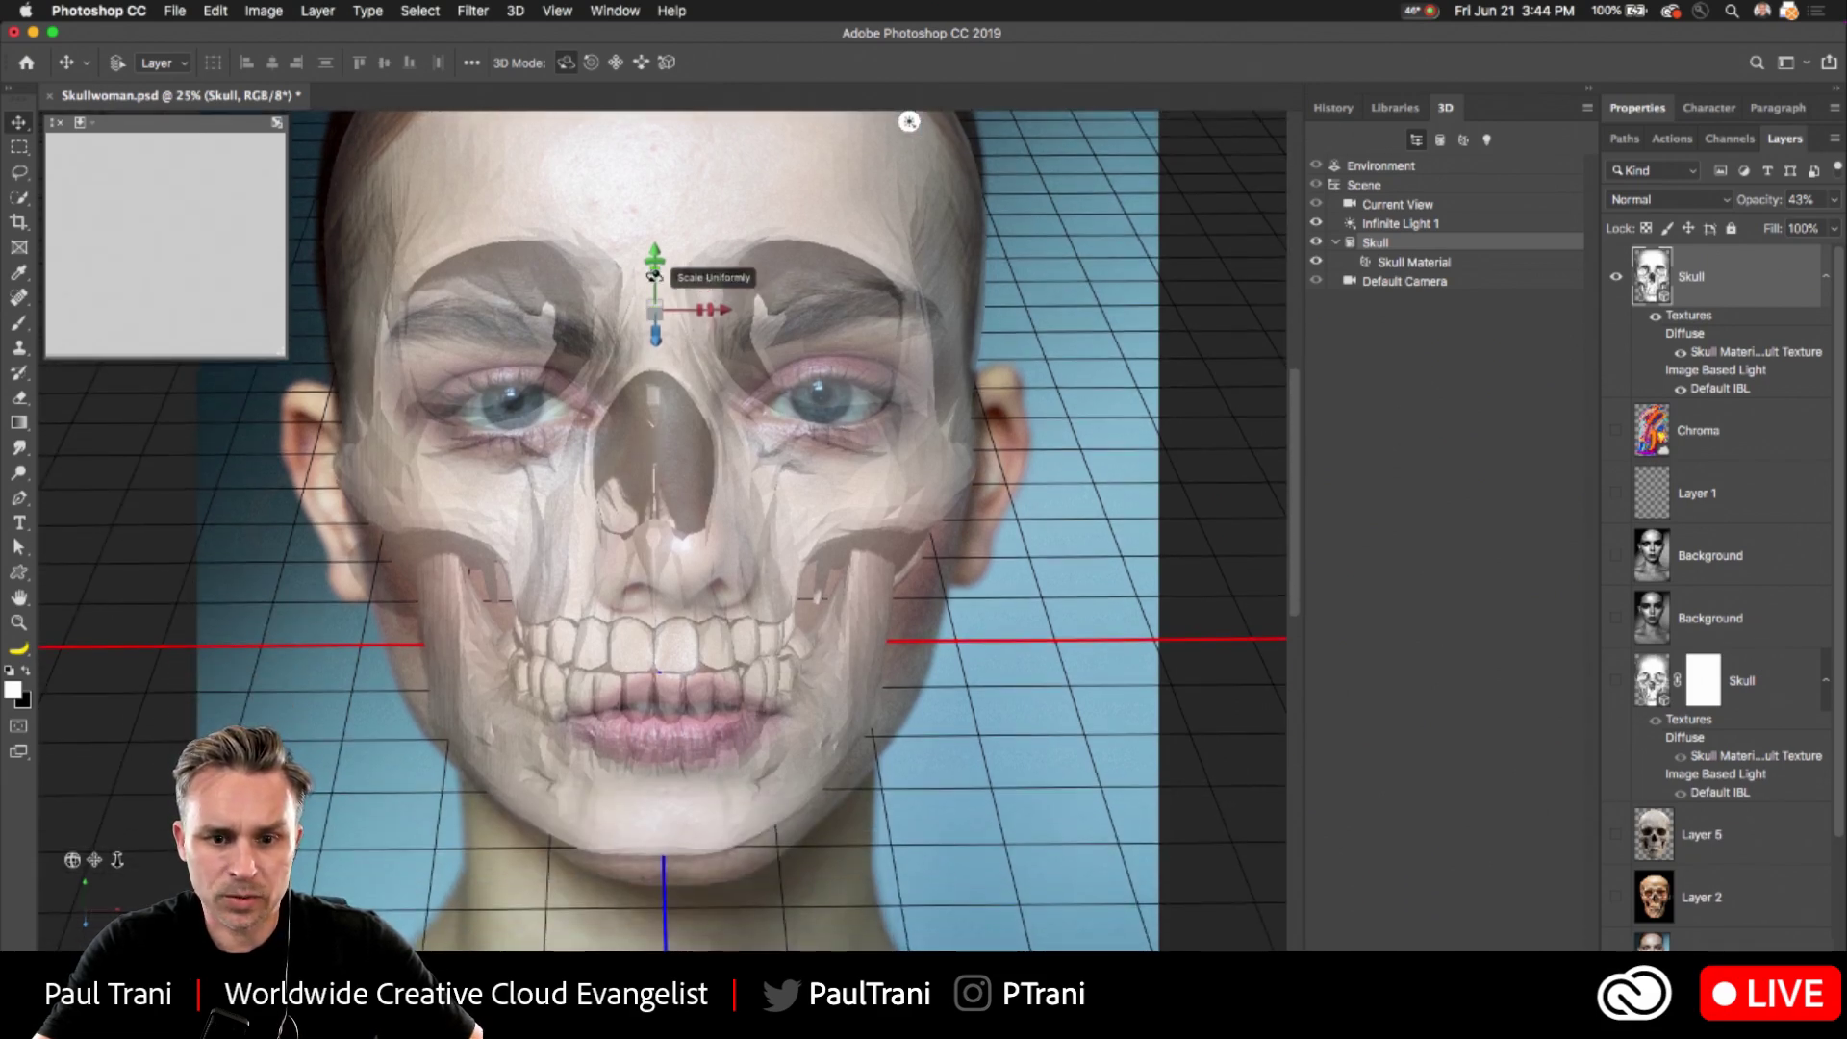
{"action": "left_click_drag", "start_coordinate": [656, 269], "coordinate": [656, 274]}
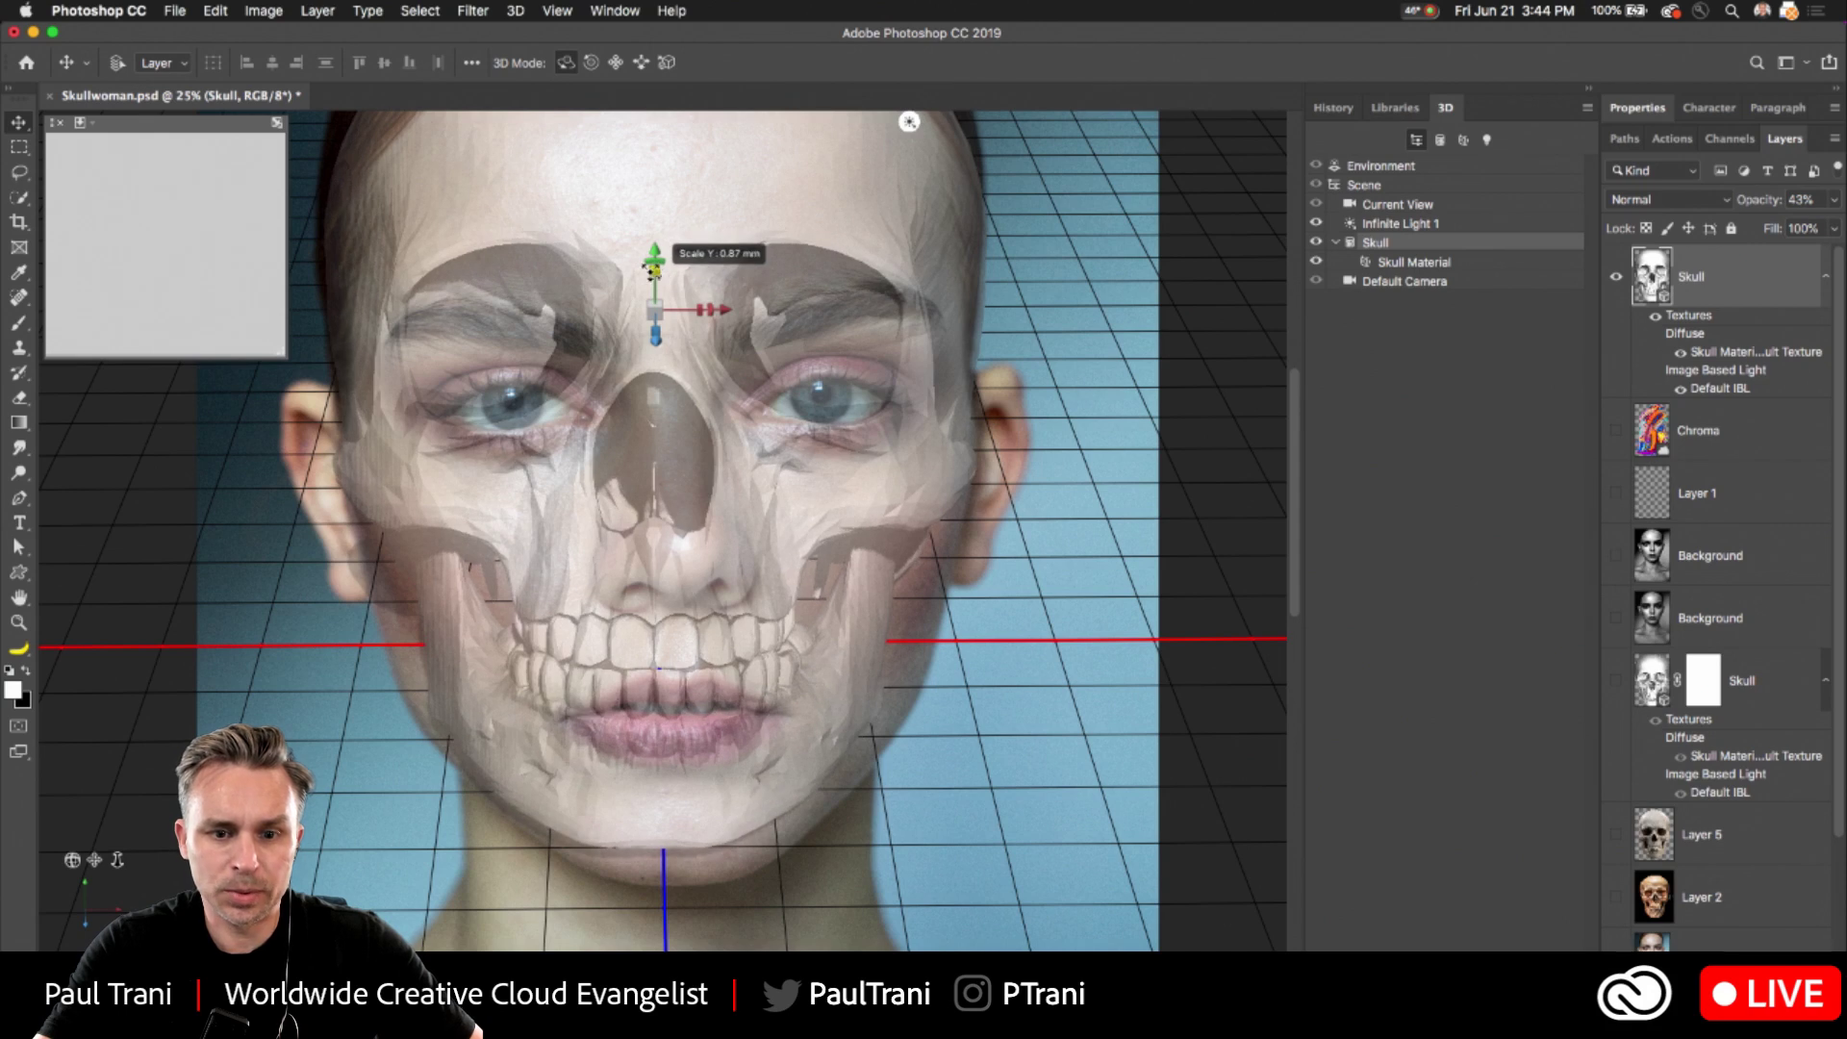
- Pan the 3D scene so the skull's eye sockets surround the woman's eyes, and restore the Skull layer's opacity to 100%
{"action": "left_click", "coordinate": [614, 63]}
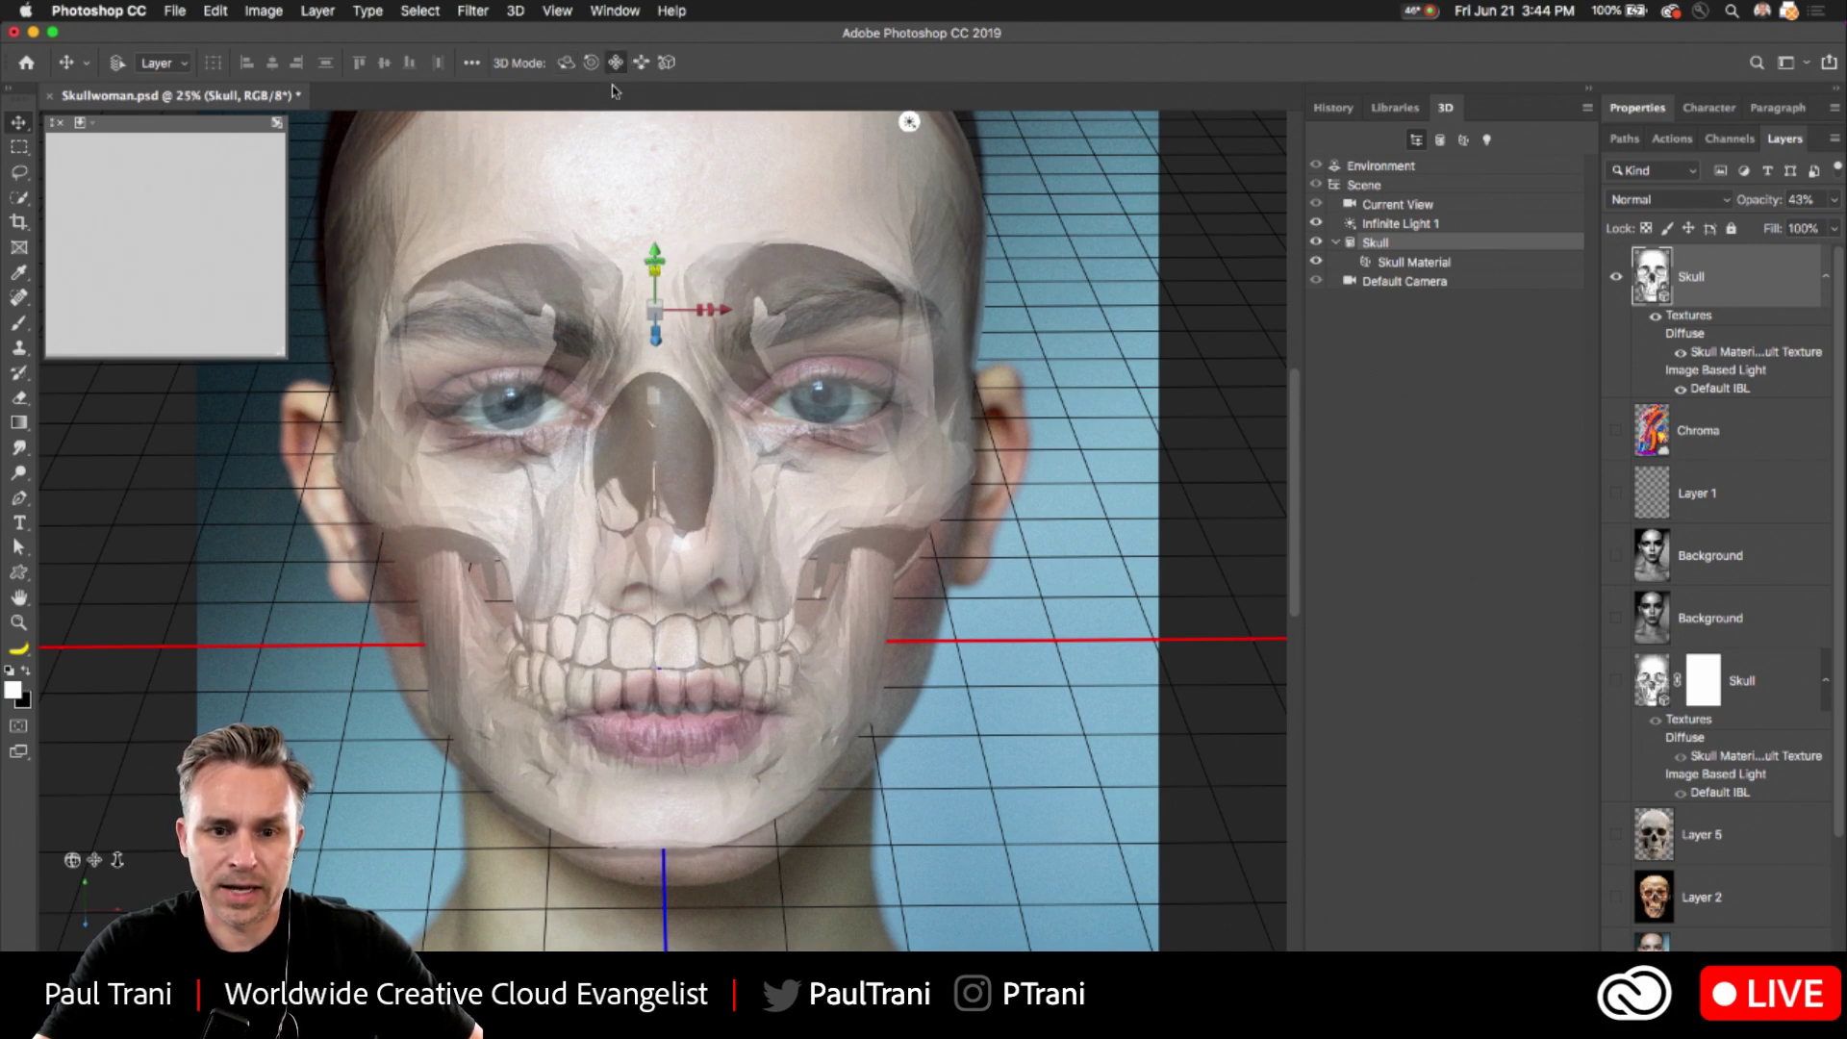
{"action": "left_click", "coordinate": [1425, 192]}
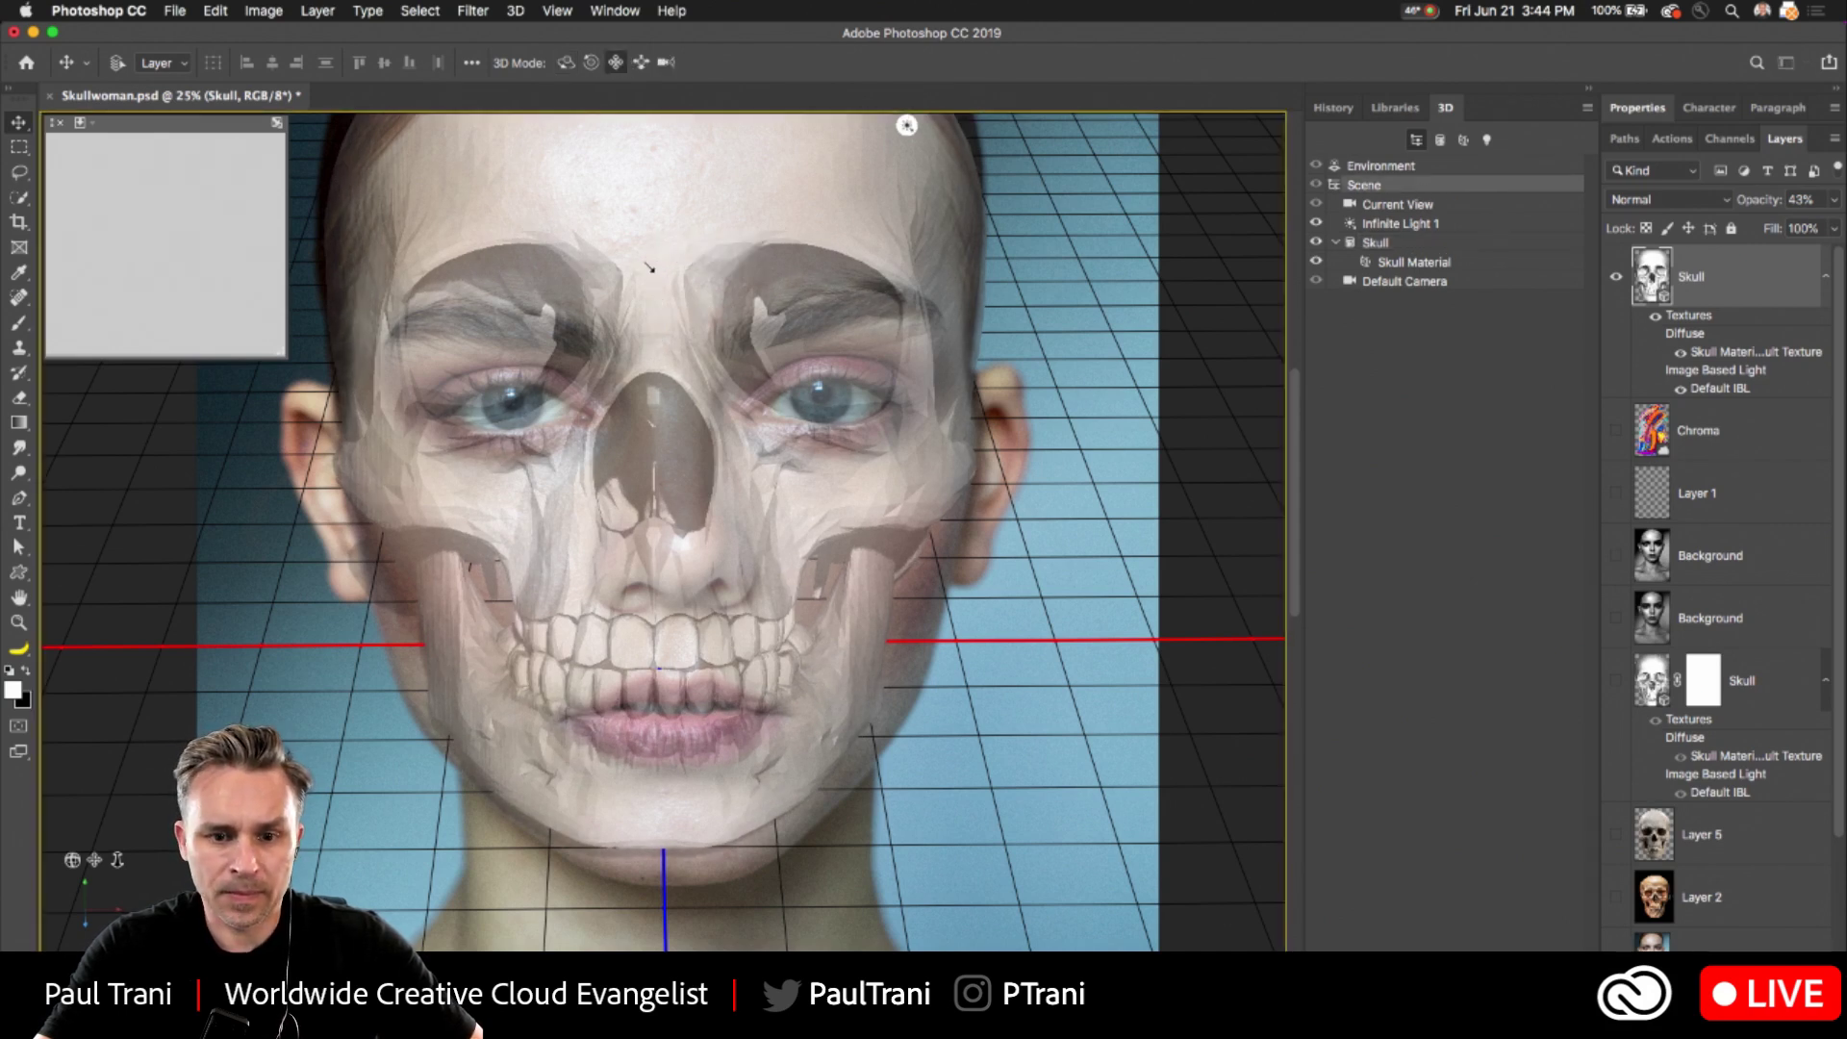
{"action": "left_click_drag", "start_coordinate": [679, 252], "coordinate": [661, 335]}
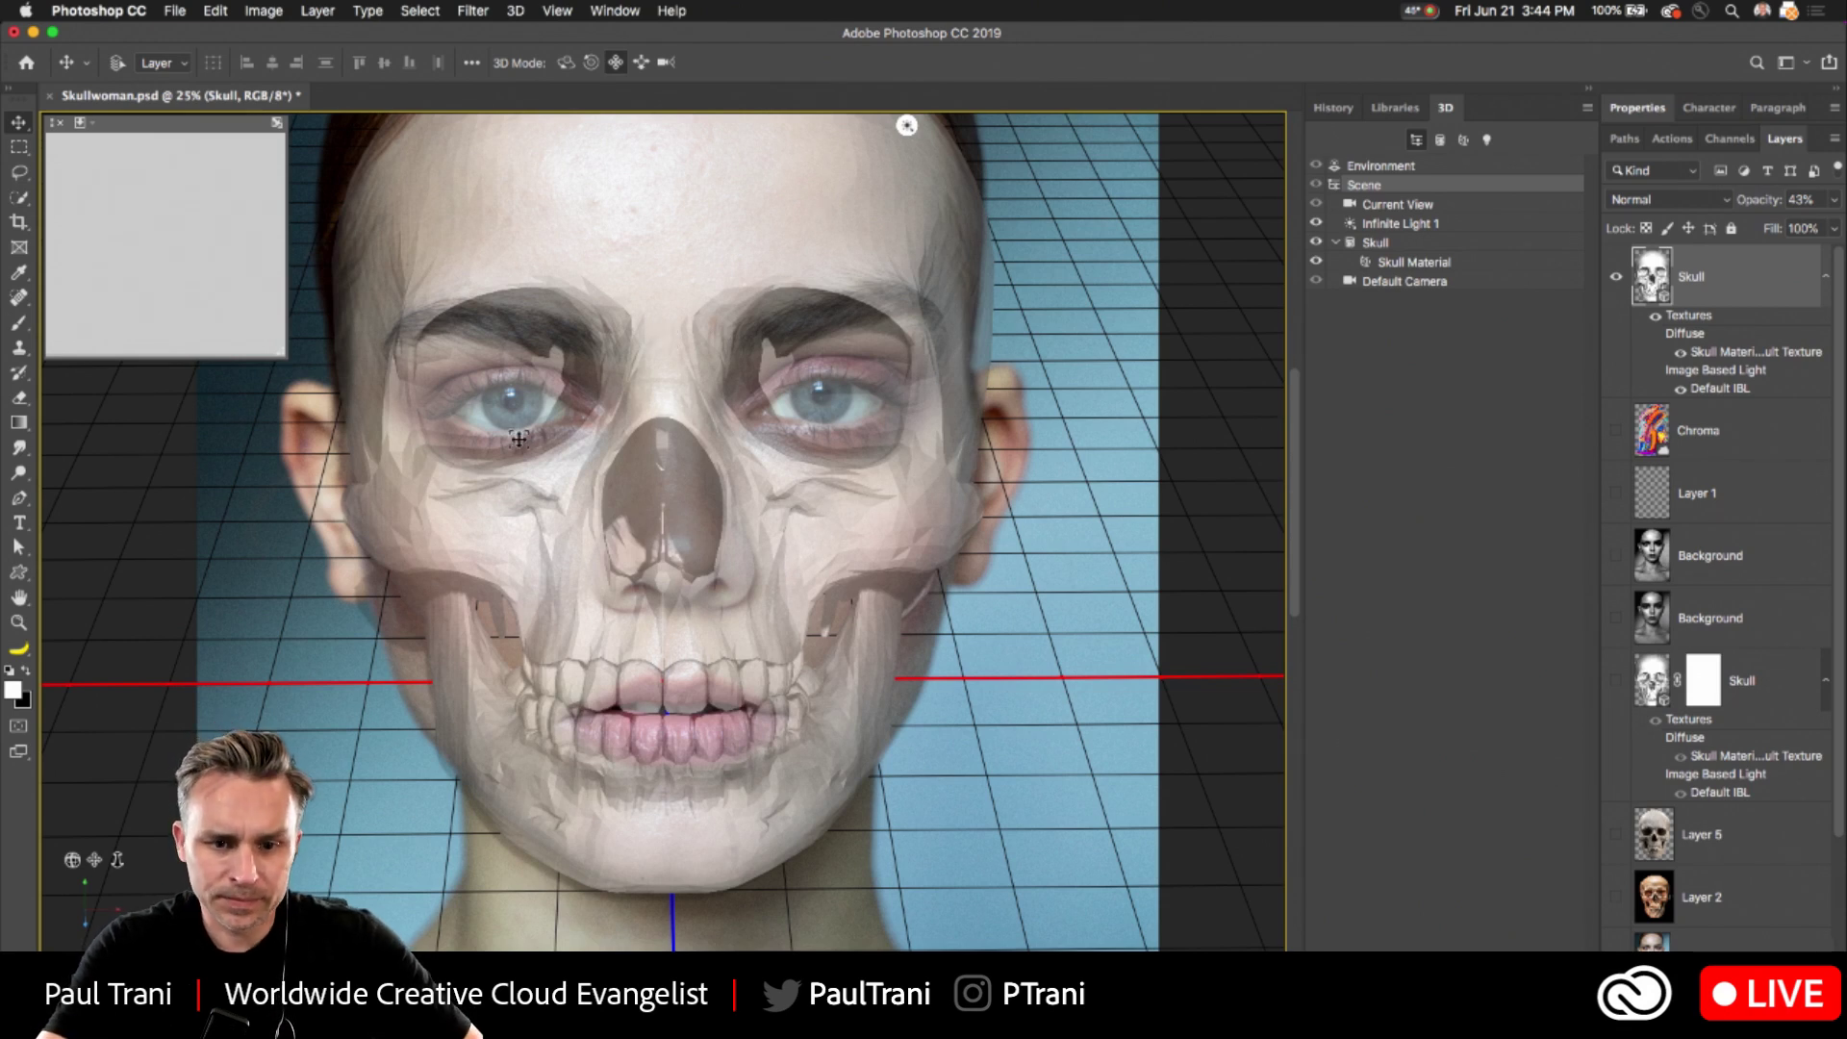
{"action": "left_click_drag", "start_coordinate": [1749, 199], "coordinate": [1840, 216]}
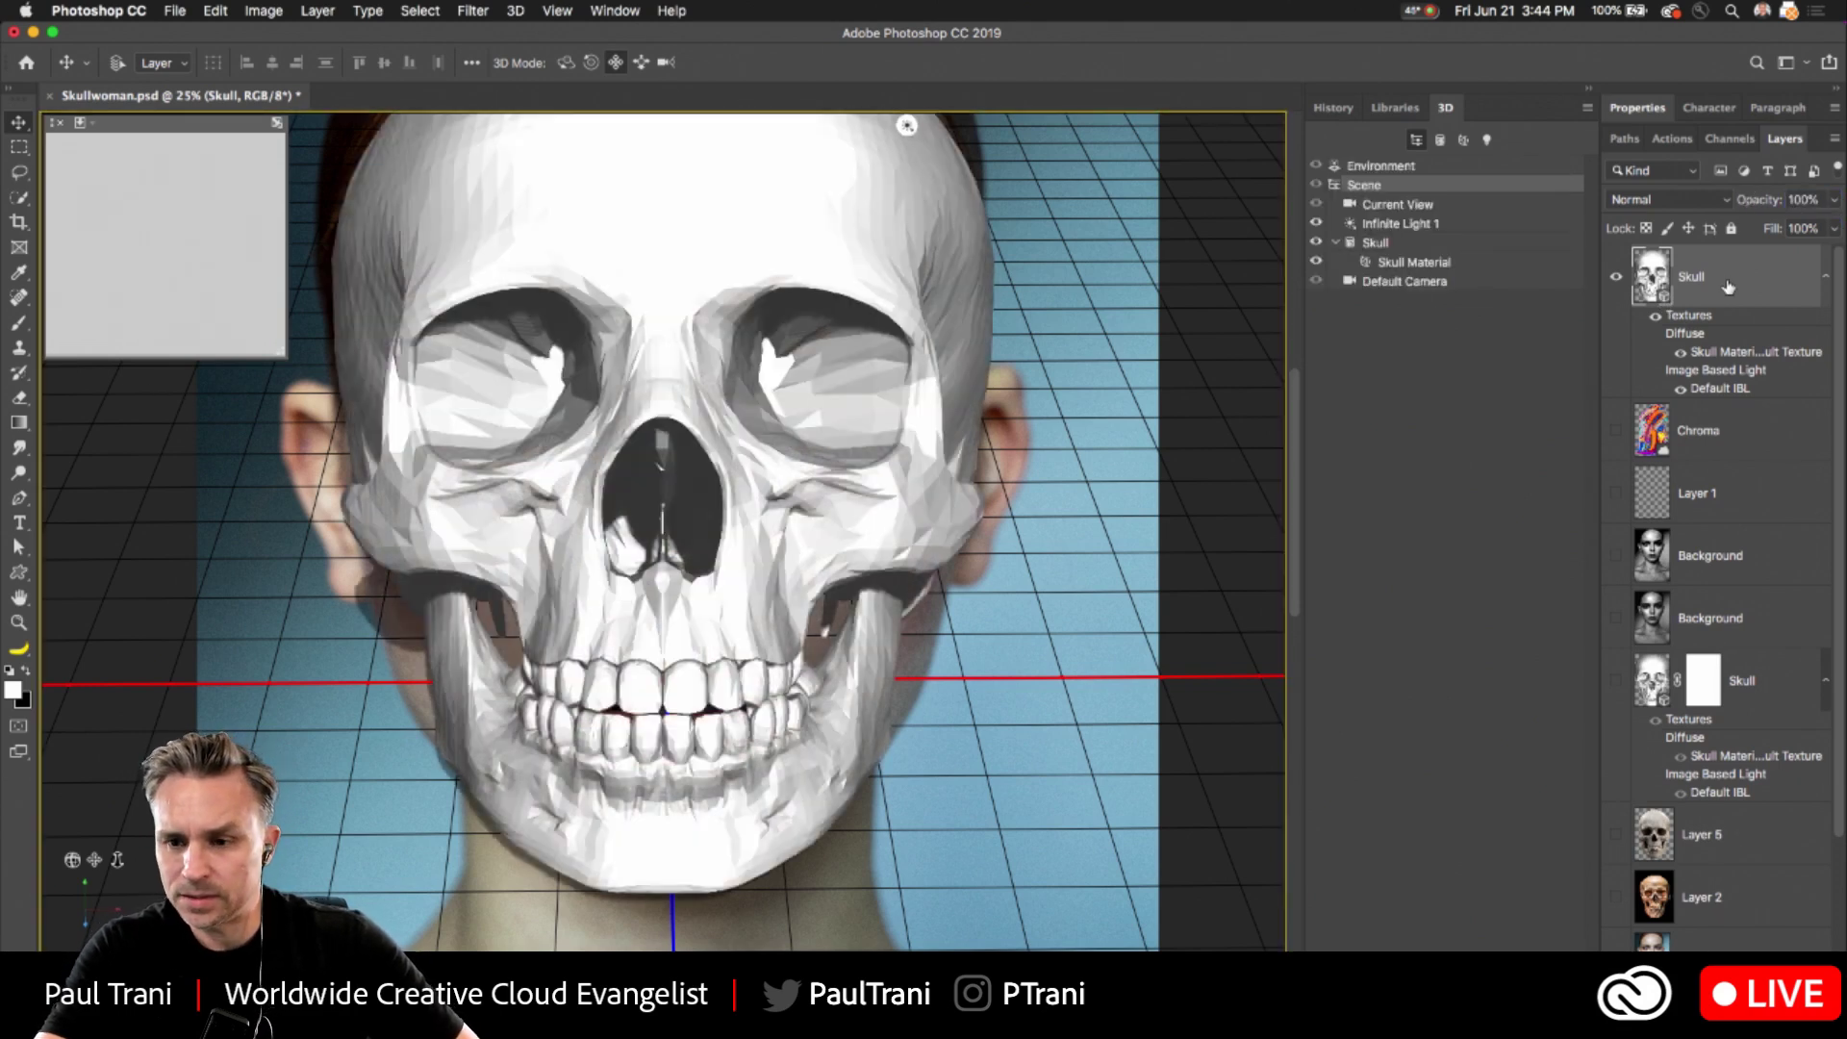
- Set the Skull layer's blend mode to Overlay, hide the 3D guides by switching to the Rectangular Marquee tool, and collapse the layer's texture list
{"action": "left_click", "coordinate": [1402, 263]}
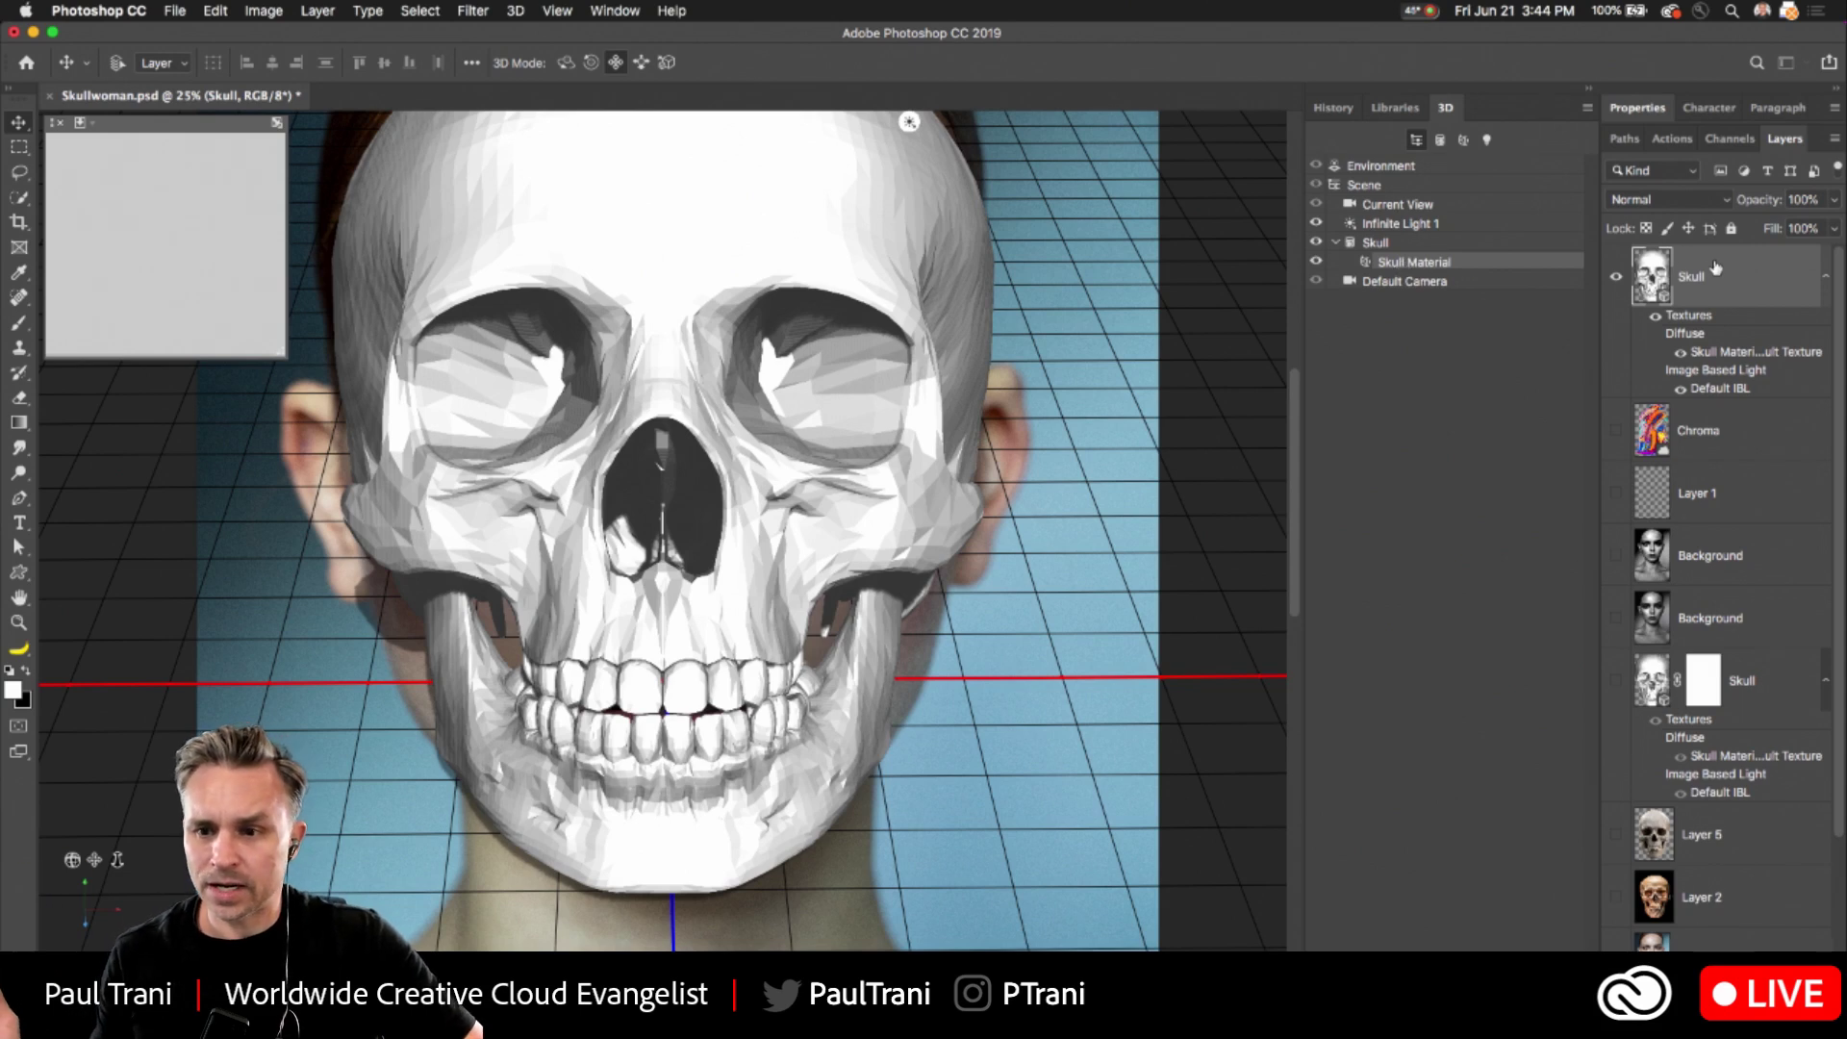
{"action": "left_click", "coordinate": [1680, 200]}
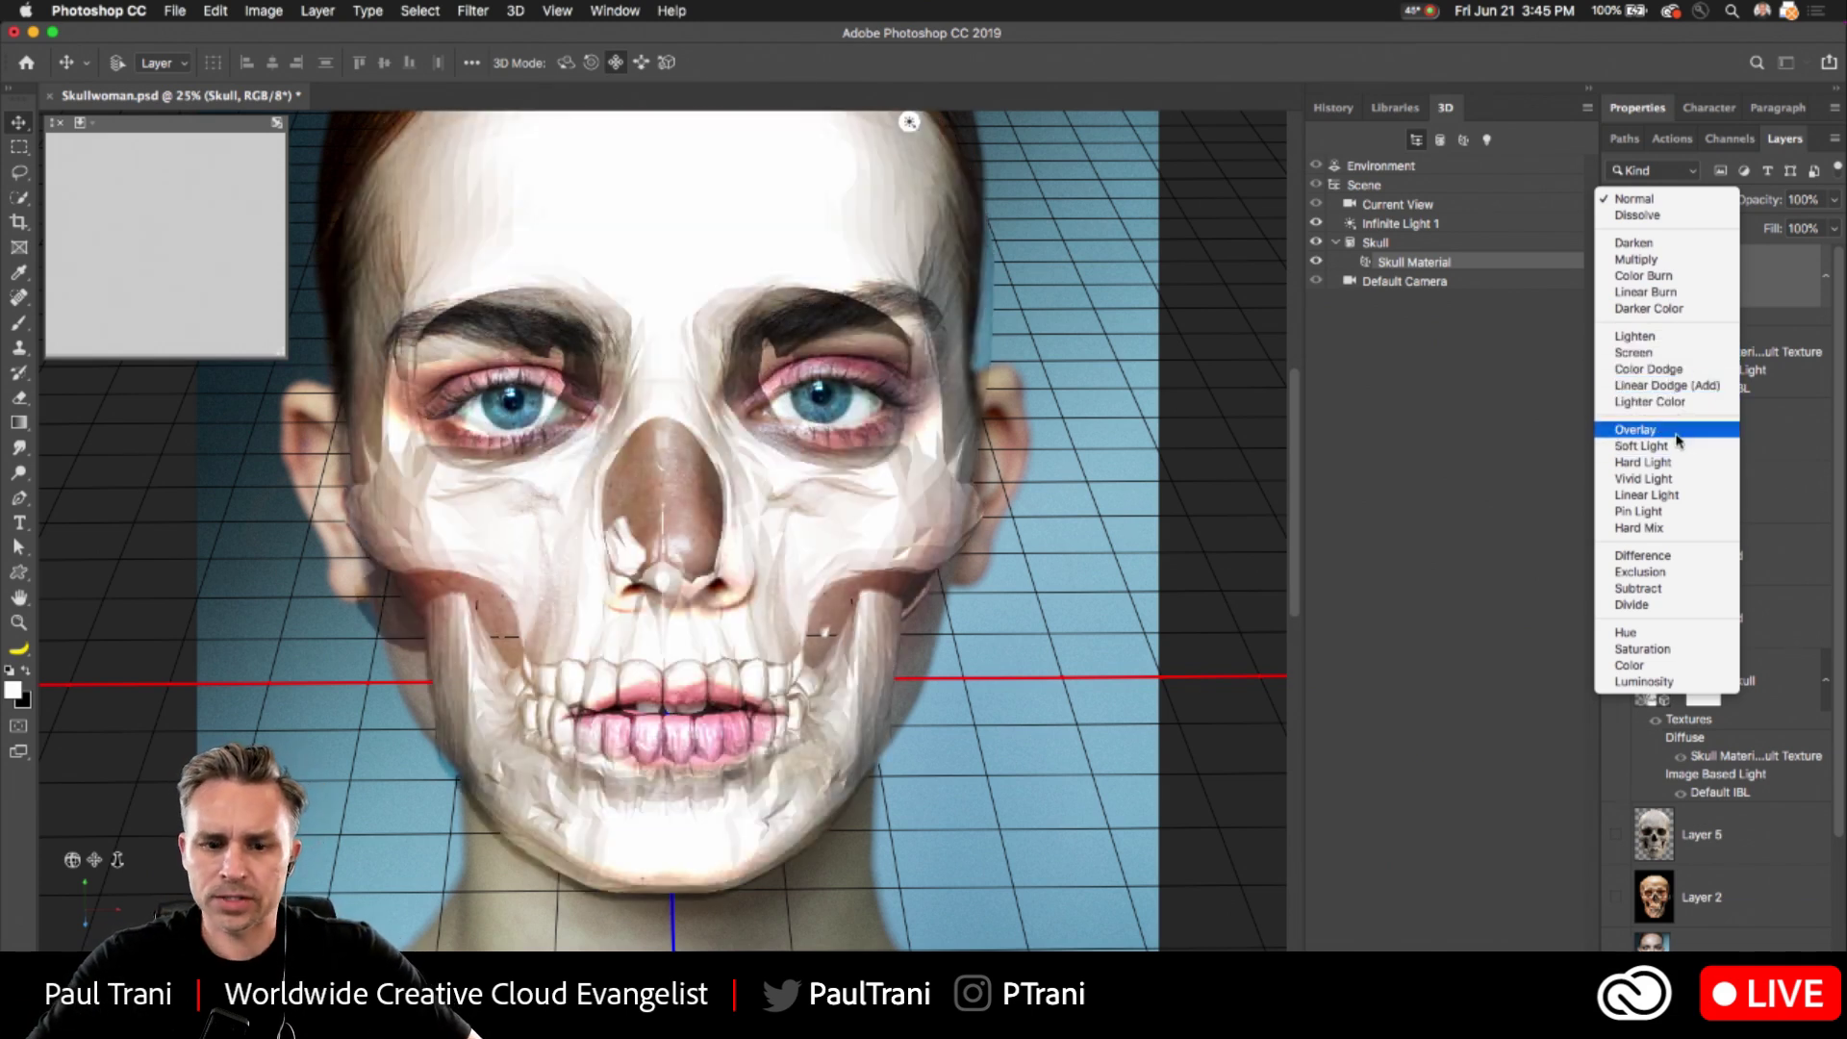
{"action": "left_click", "coordinate": [1663, 429]}
{"action": "left_click", "coordinate": [574, 306]}
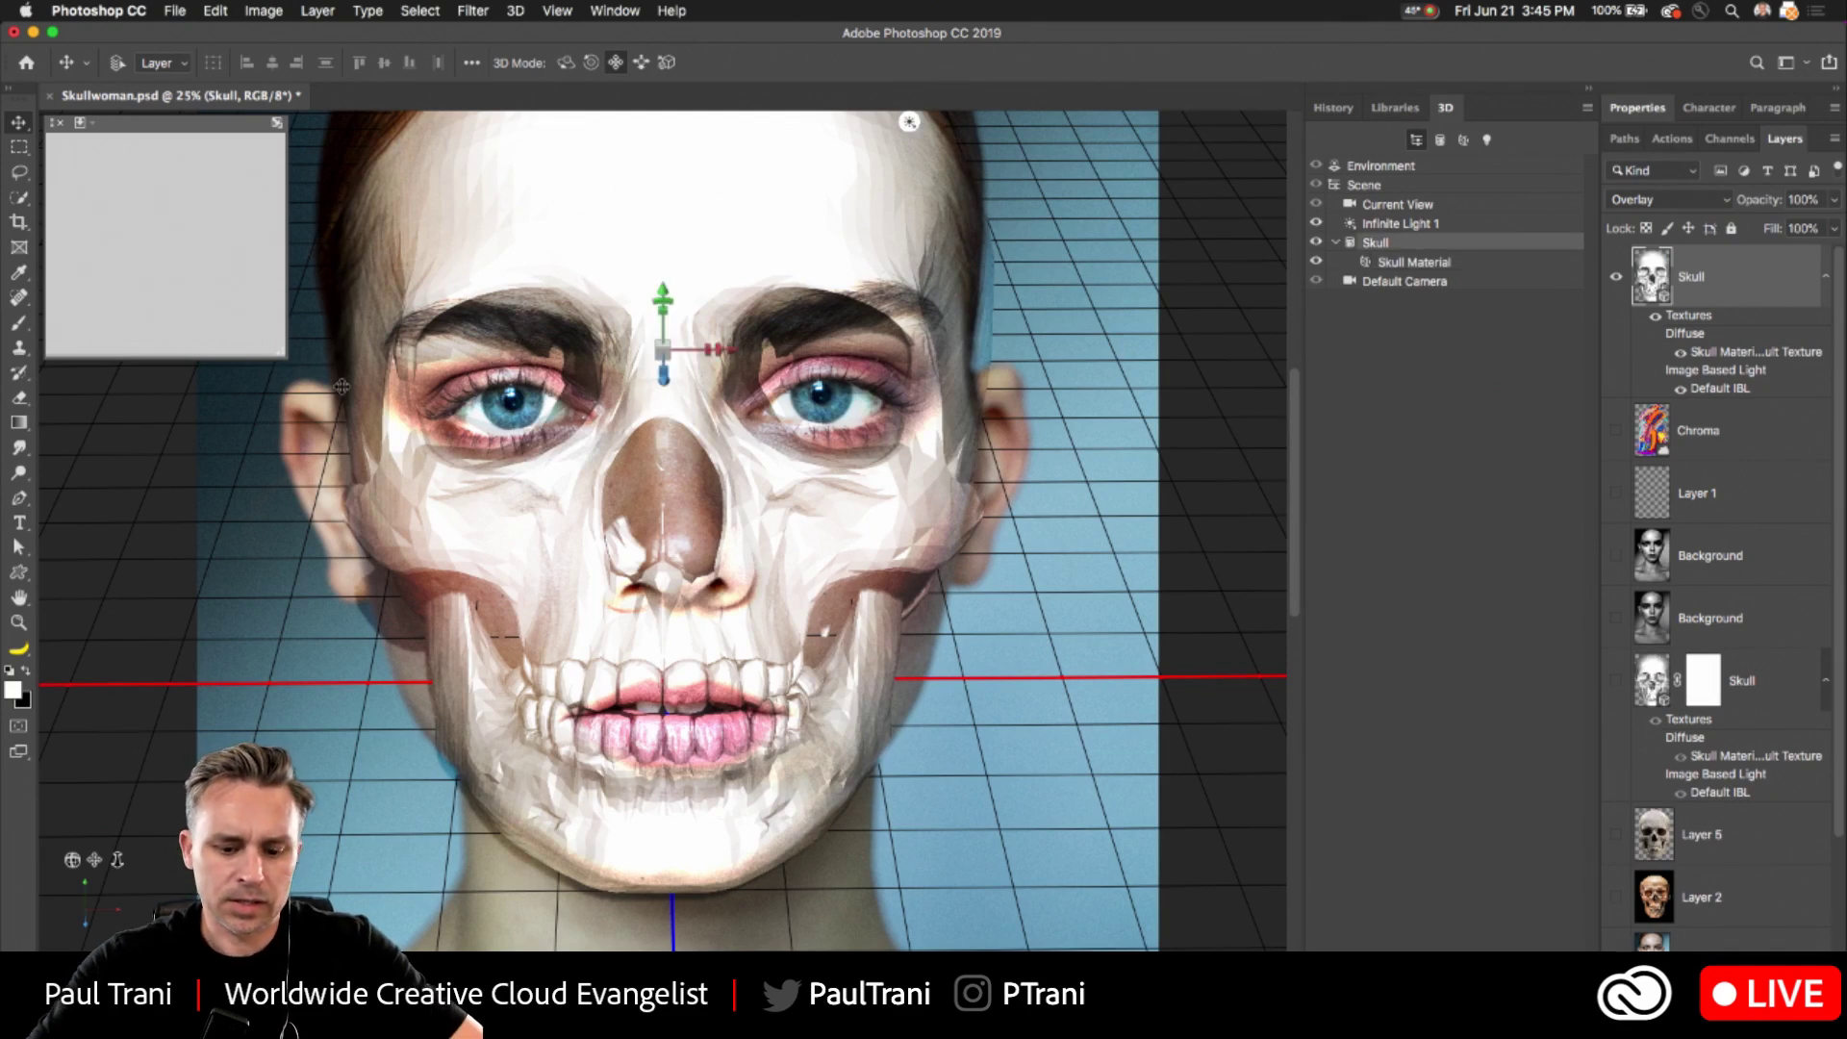
{"action": "key", "text": "super+minus"}
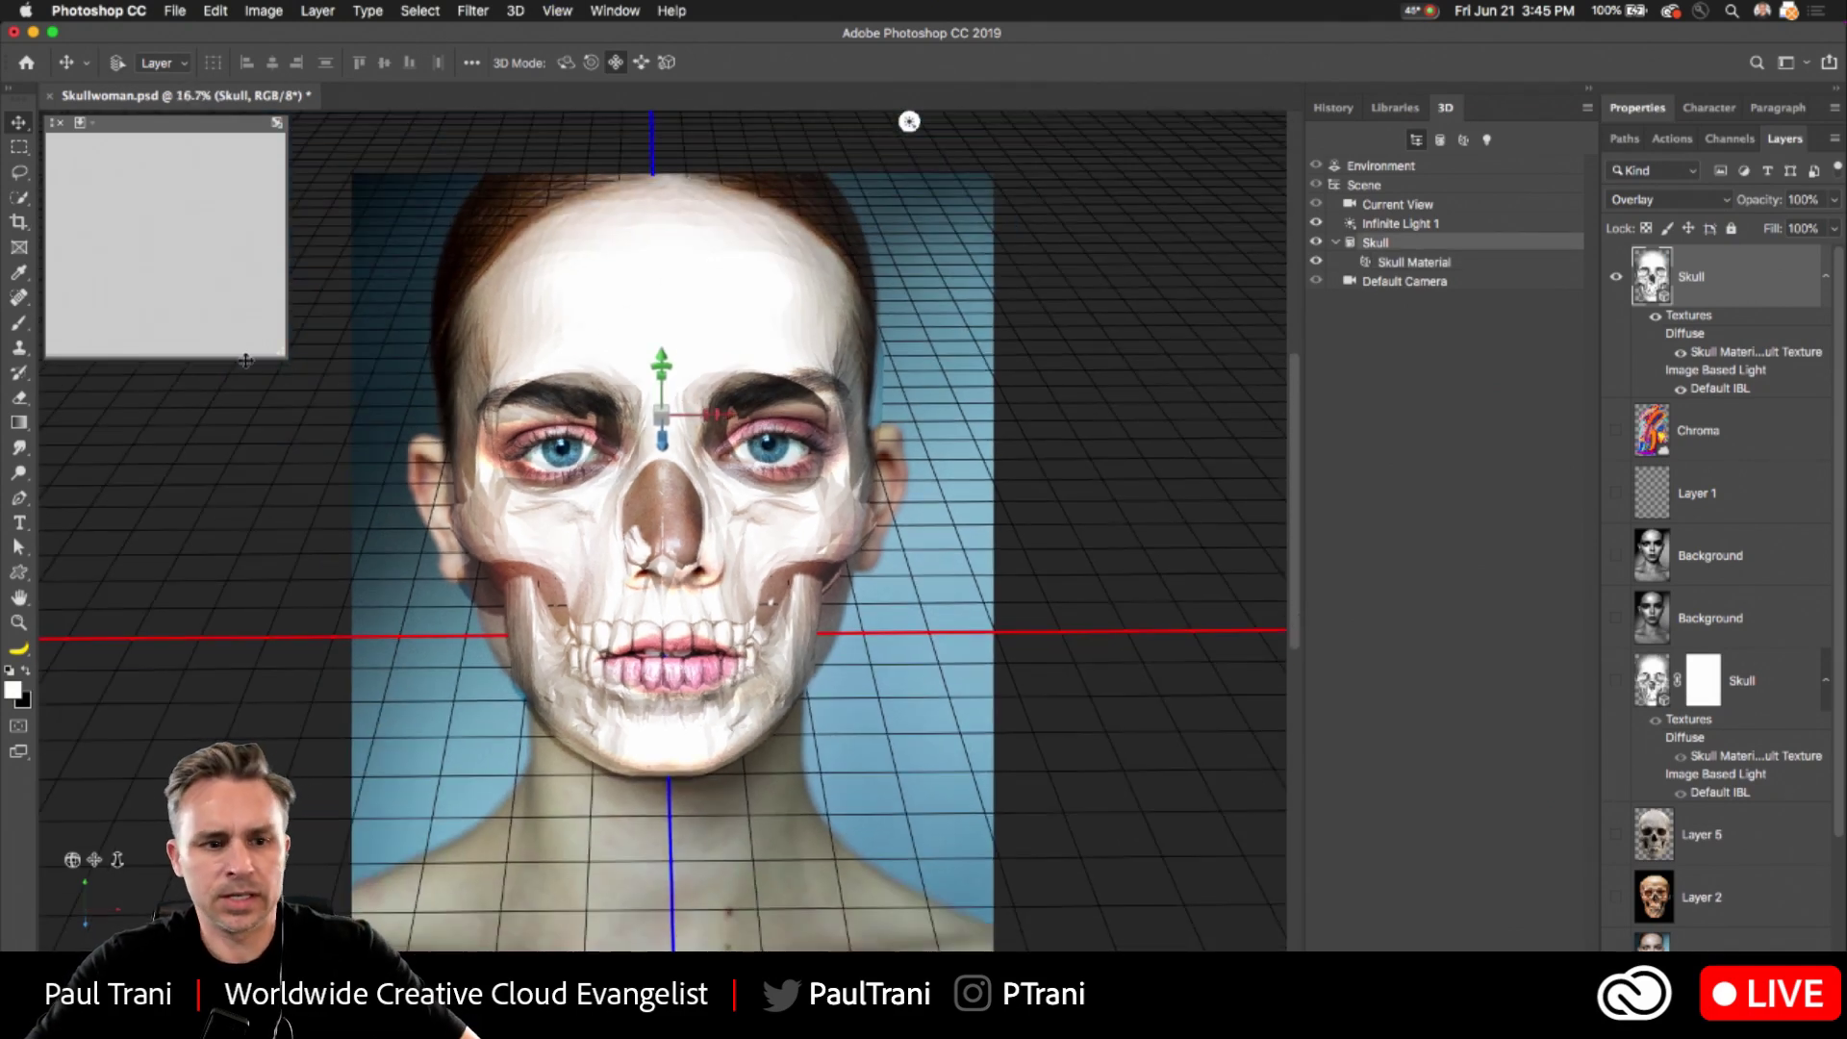
{"action": "left_click", "coordinate": [19, 146]}
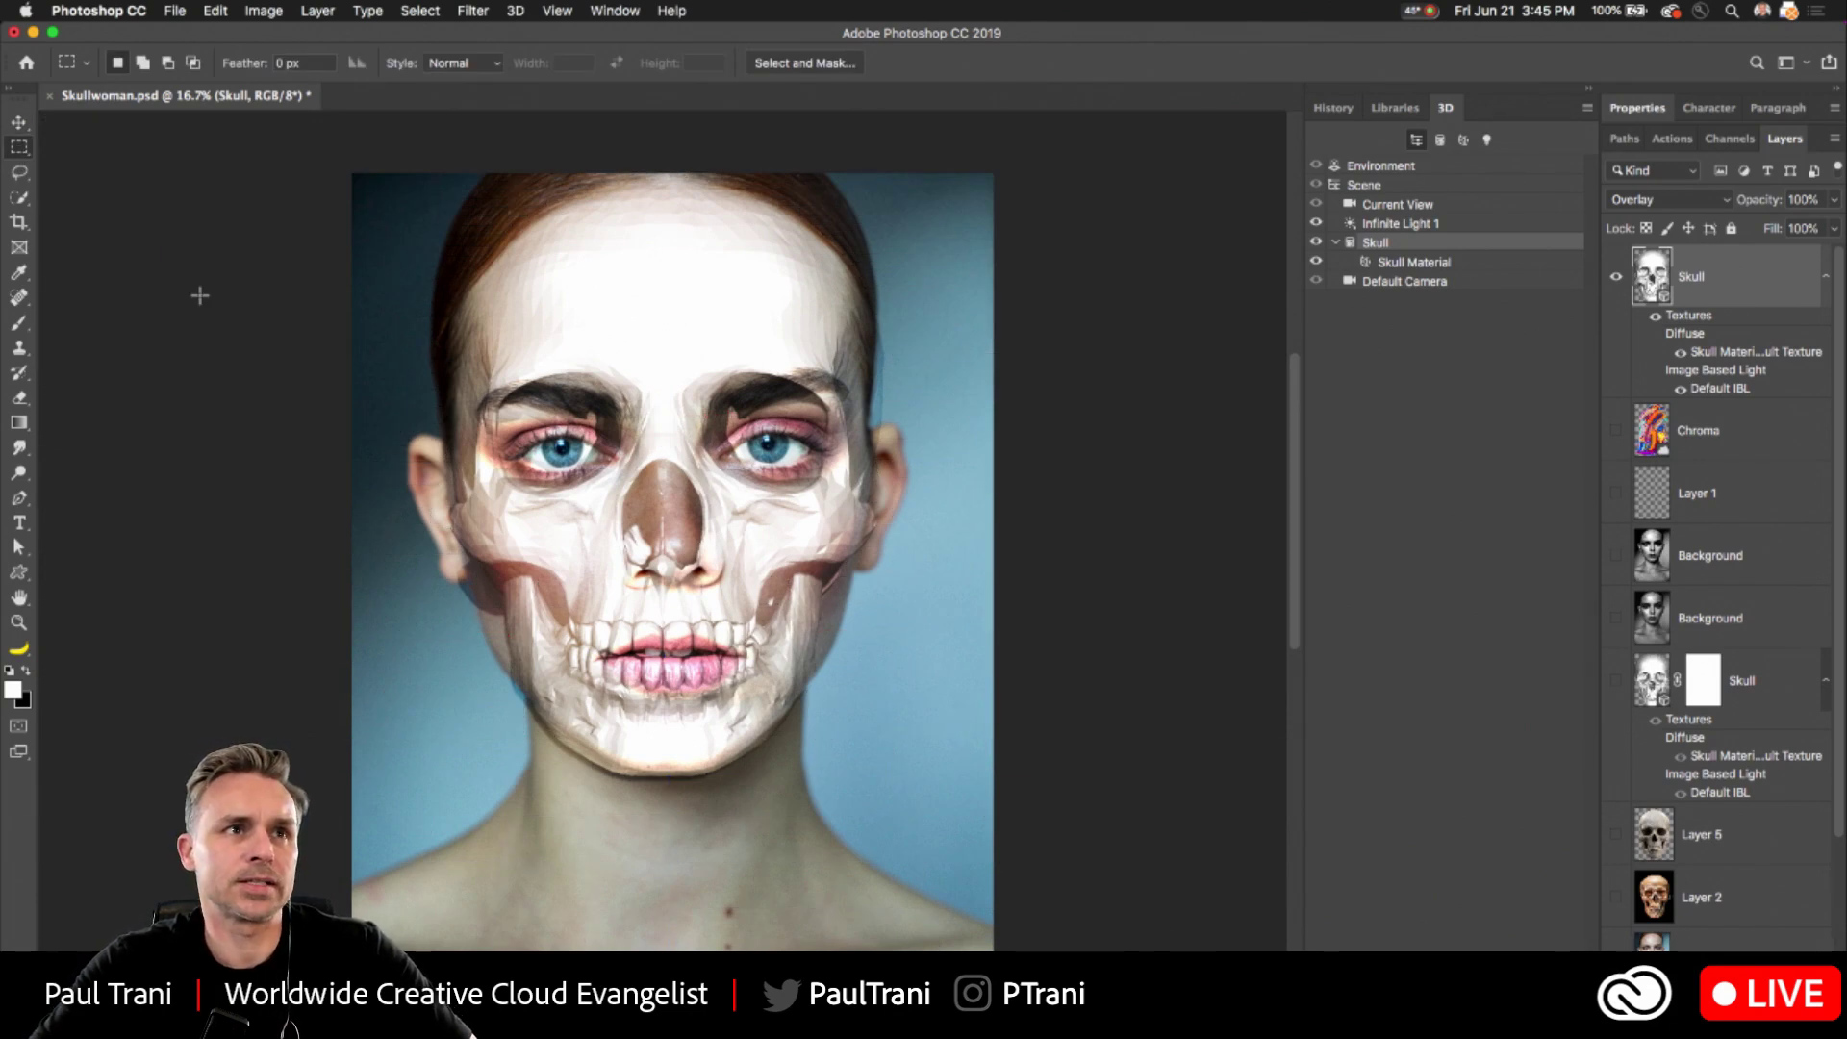
{"action": "left_click", "coordinate": [1825, 276]}
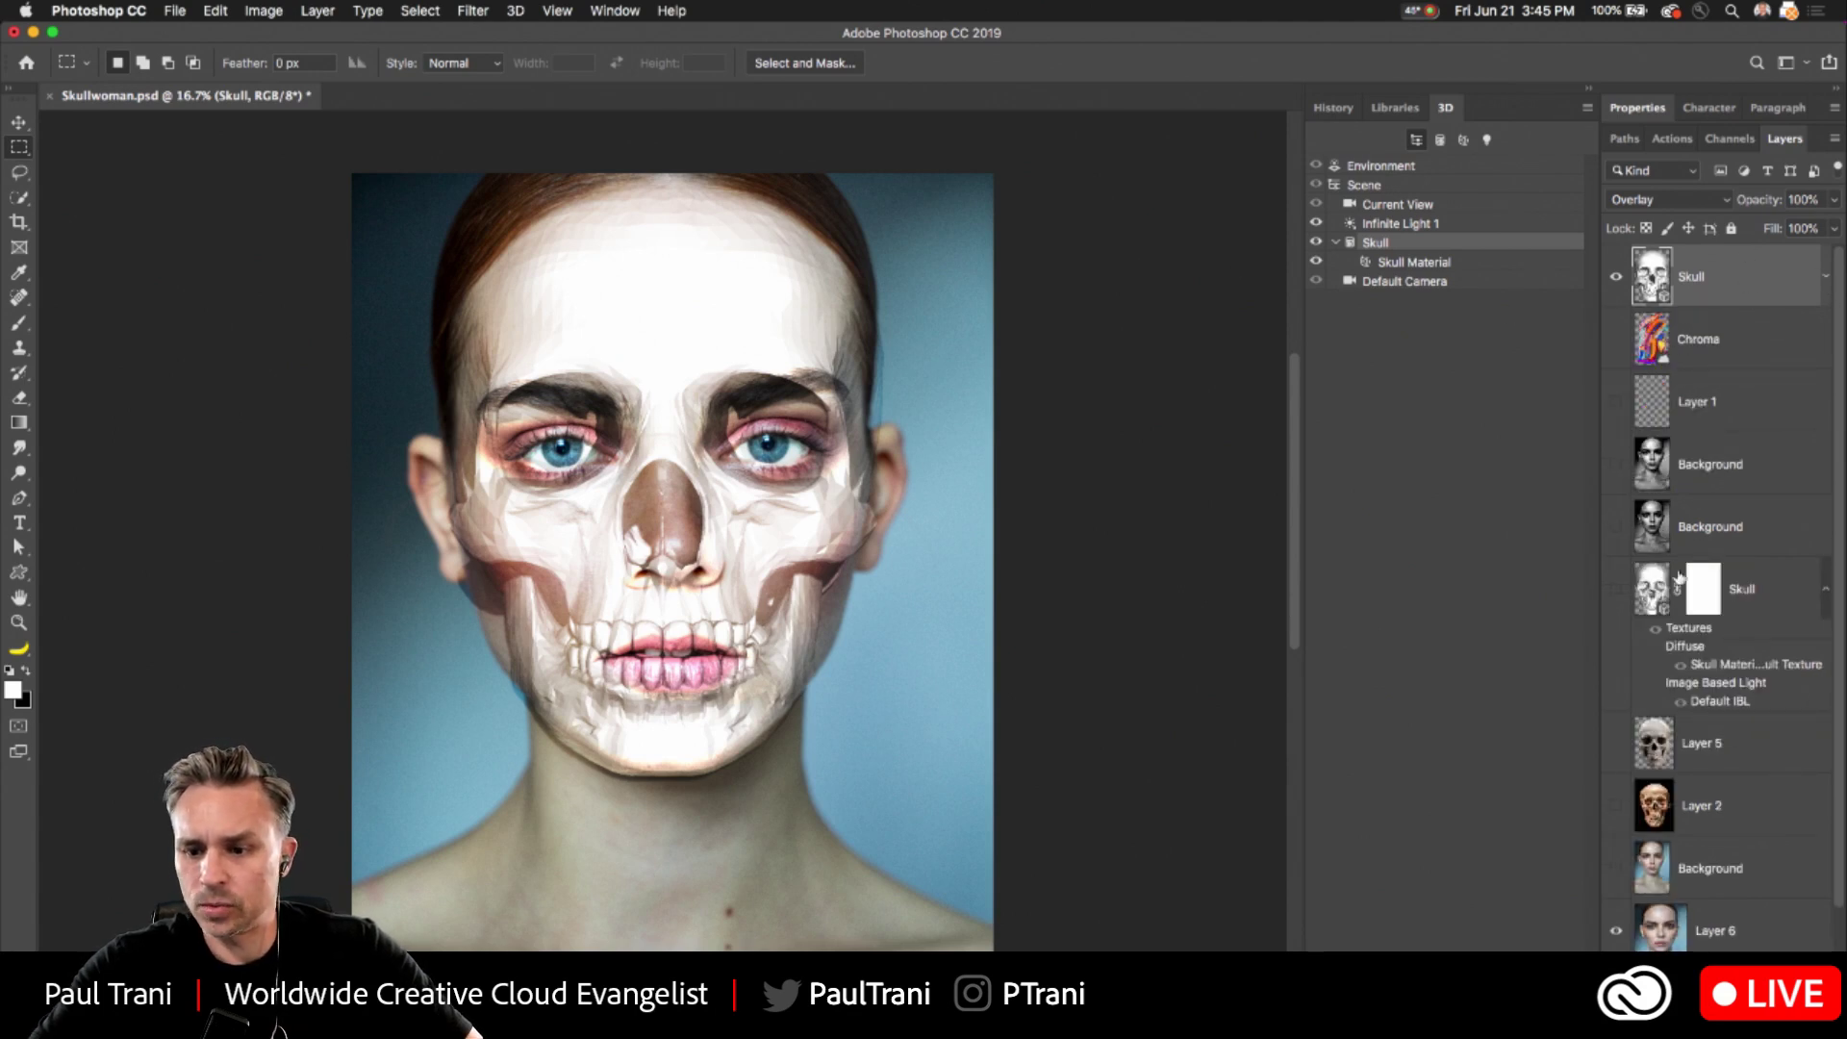
- Select Skull Material in the 3D scene and open its Diffuse texture for editing
{"action": "left_click", "coordinate": [1397, 106]}
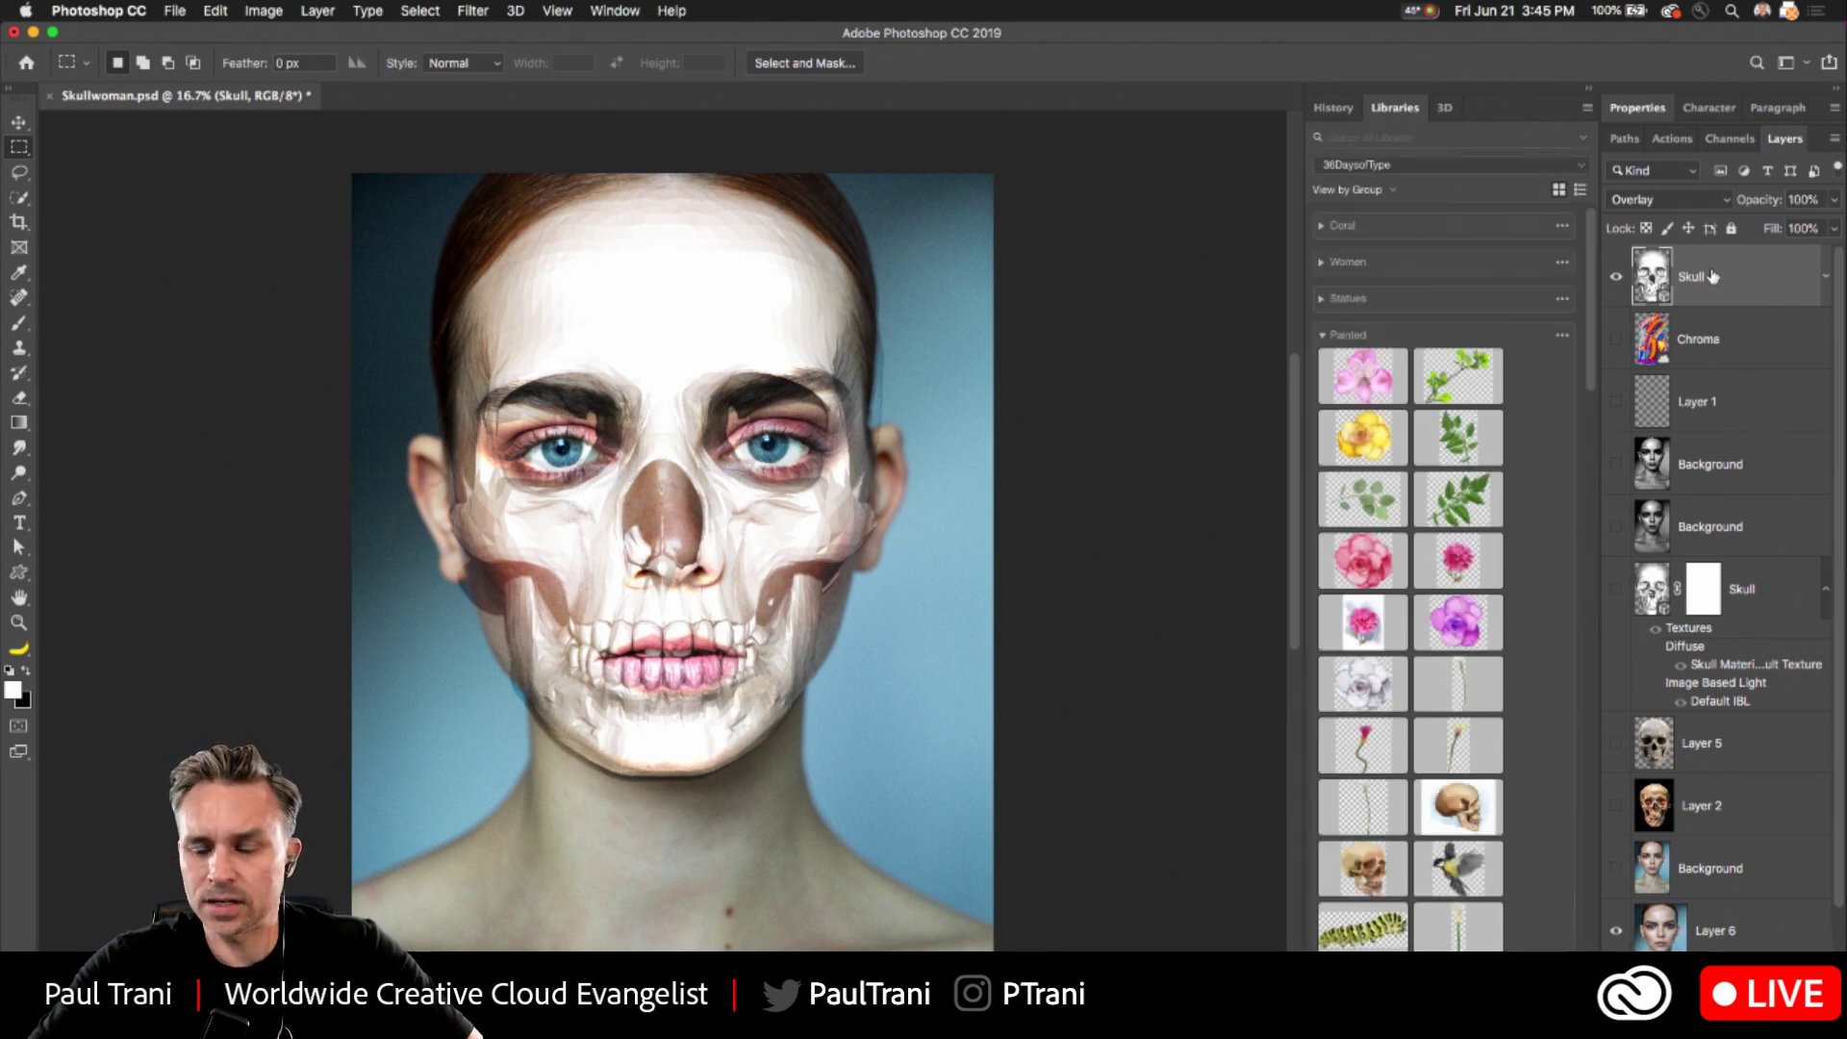
{"action": "left_click", "coordinate": [1444, 107]}
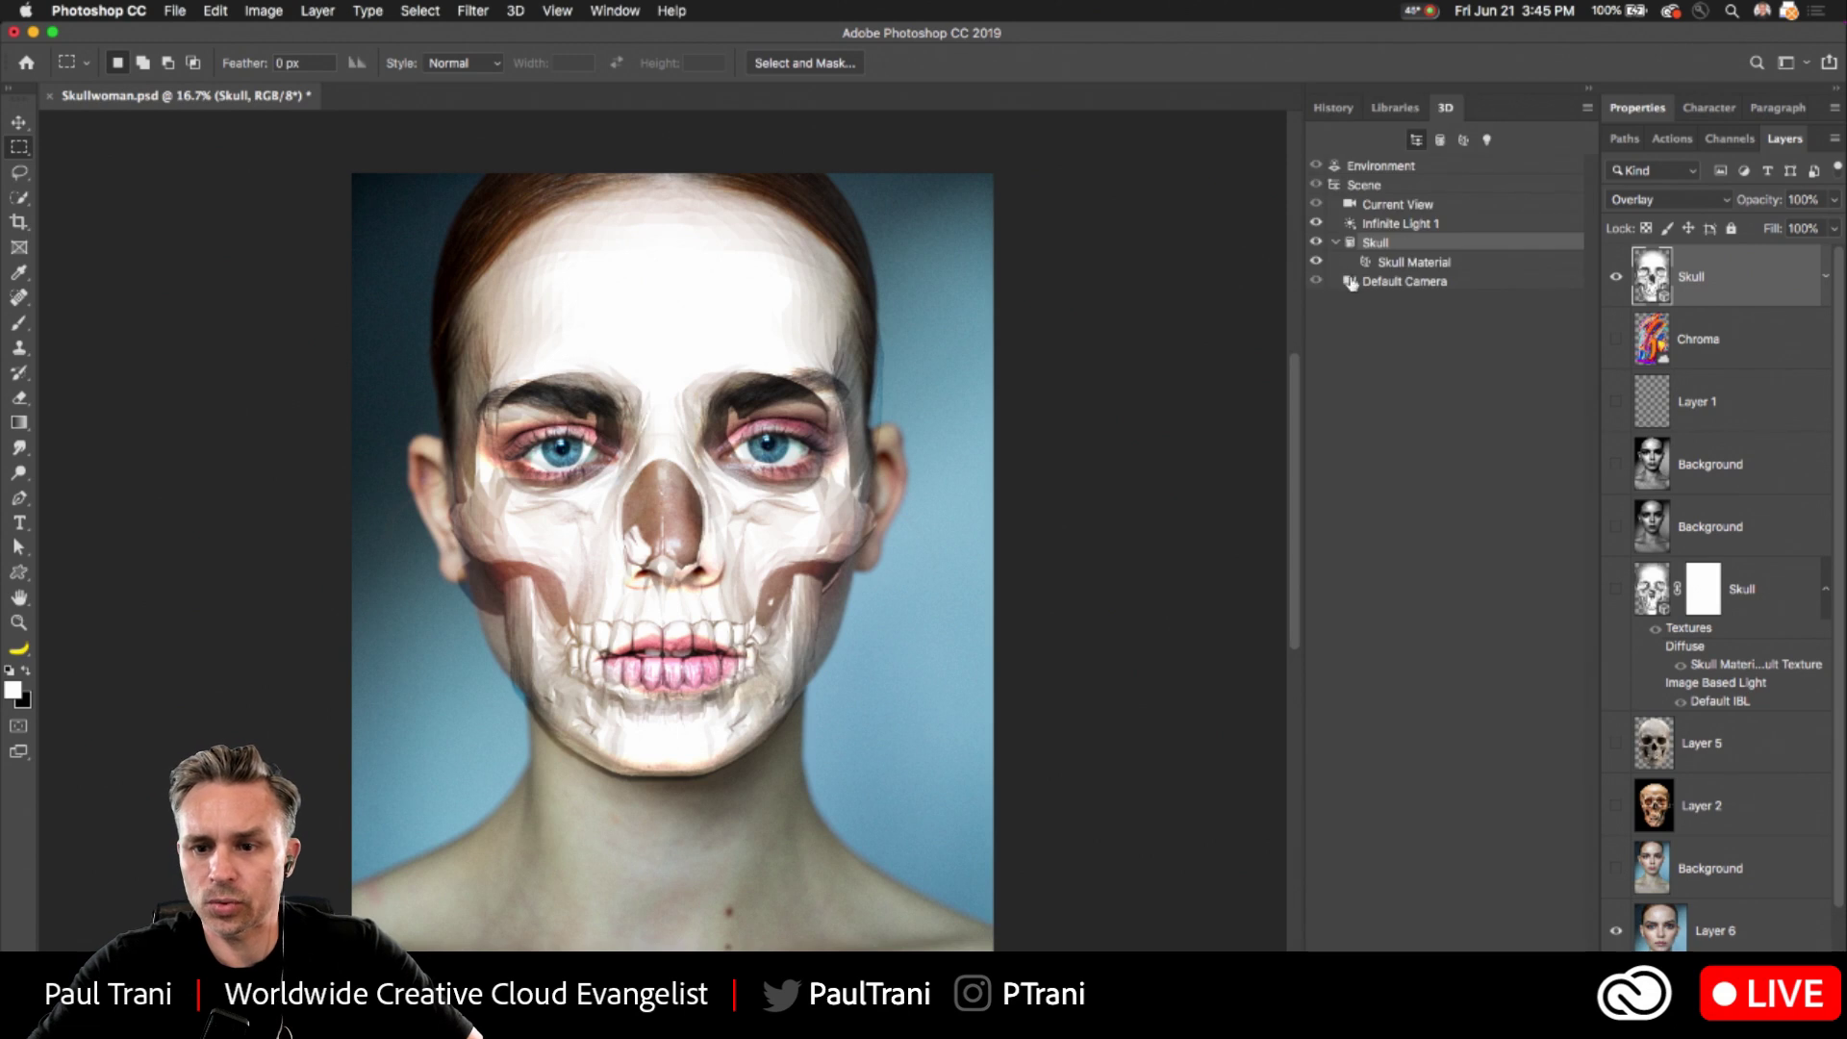
{"action": "left_click", "coordinate": [1399, 263]}
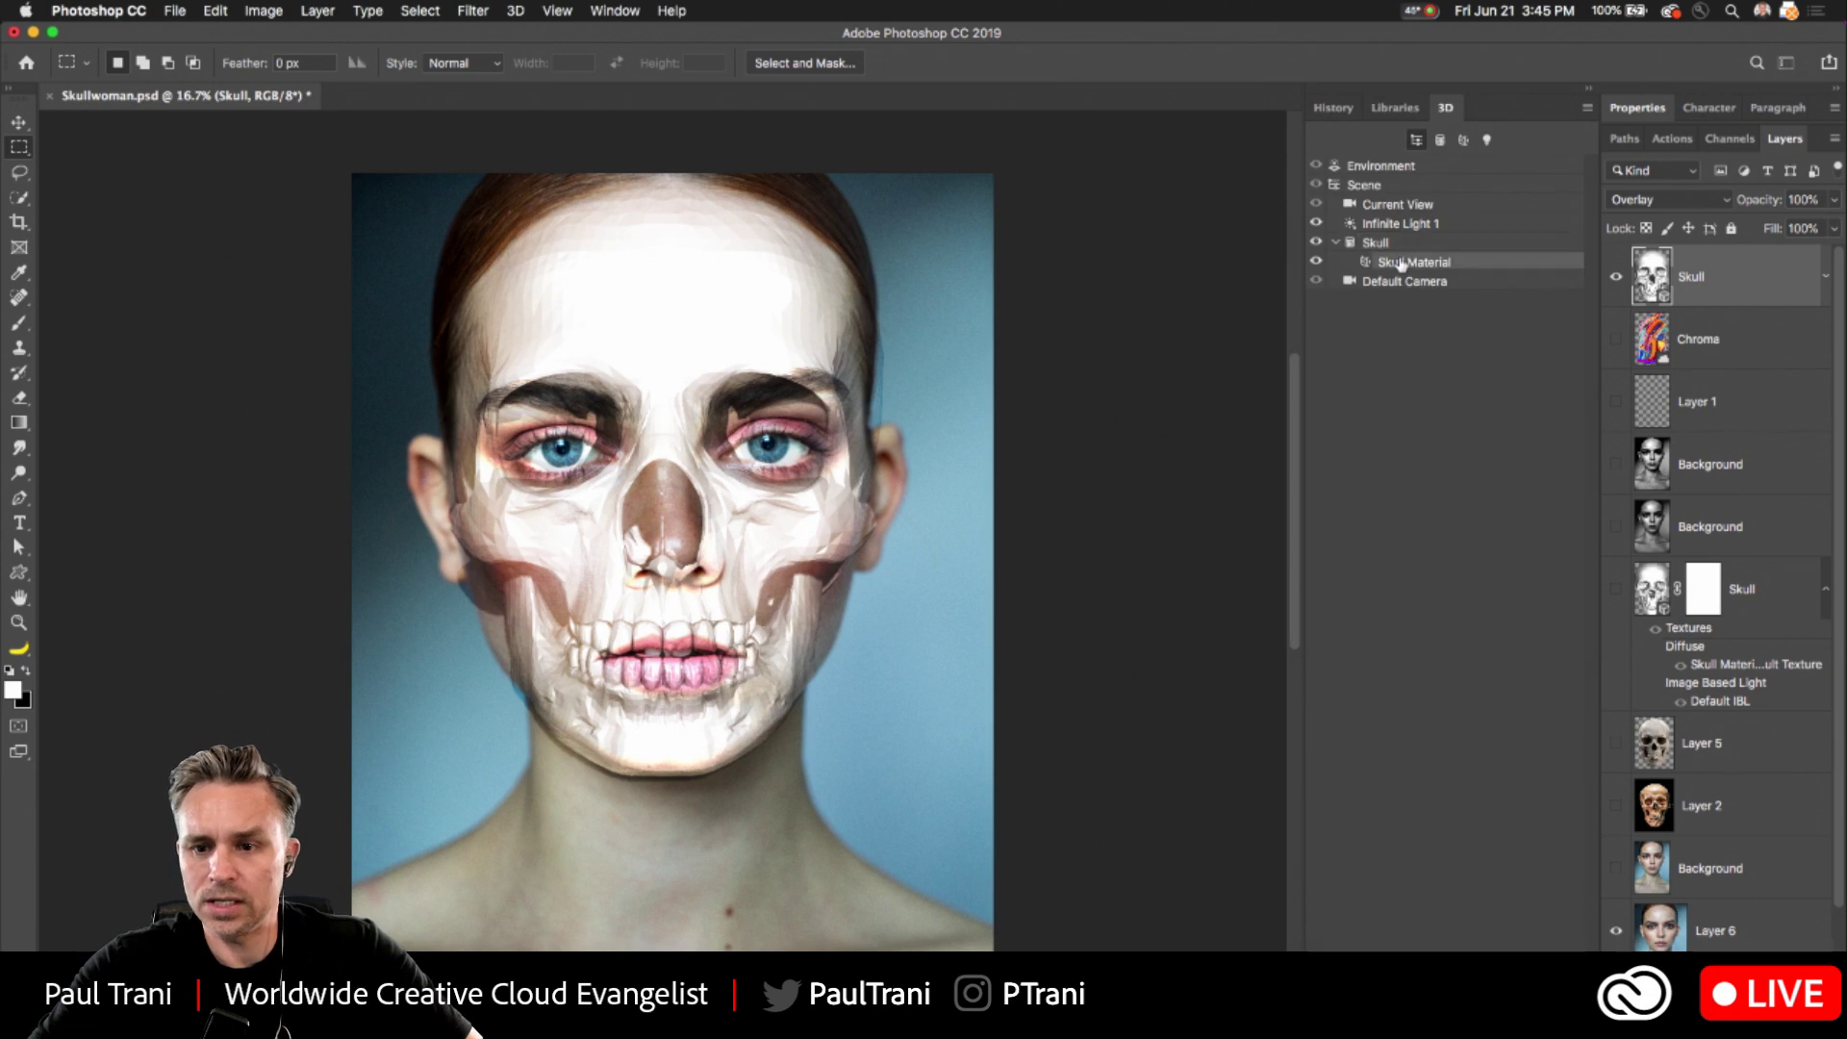
{"action": "left_click", "coordinate": [1642, 109]}
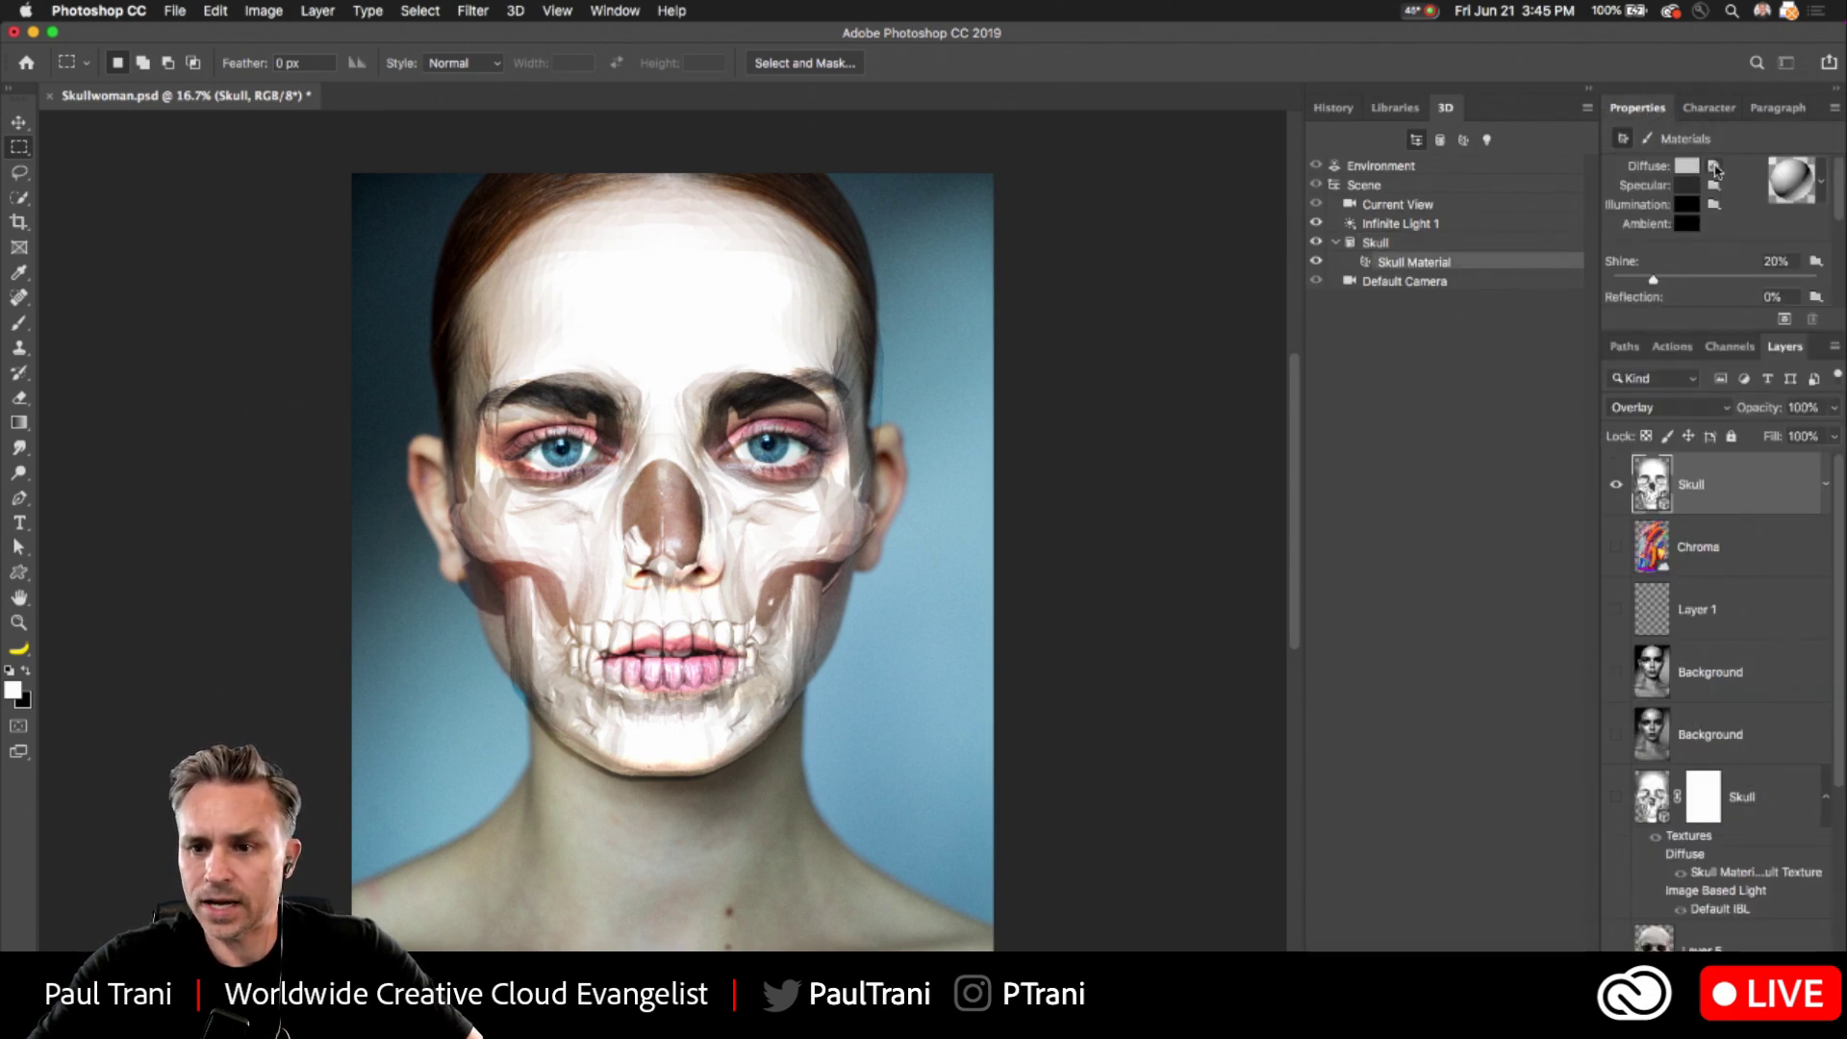
{"action": "mouse_move", "coordinate": [1716, 170]}
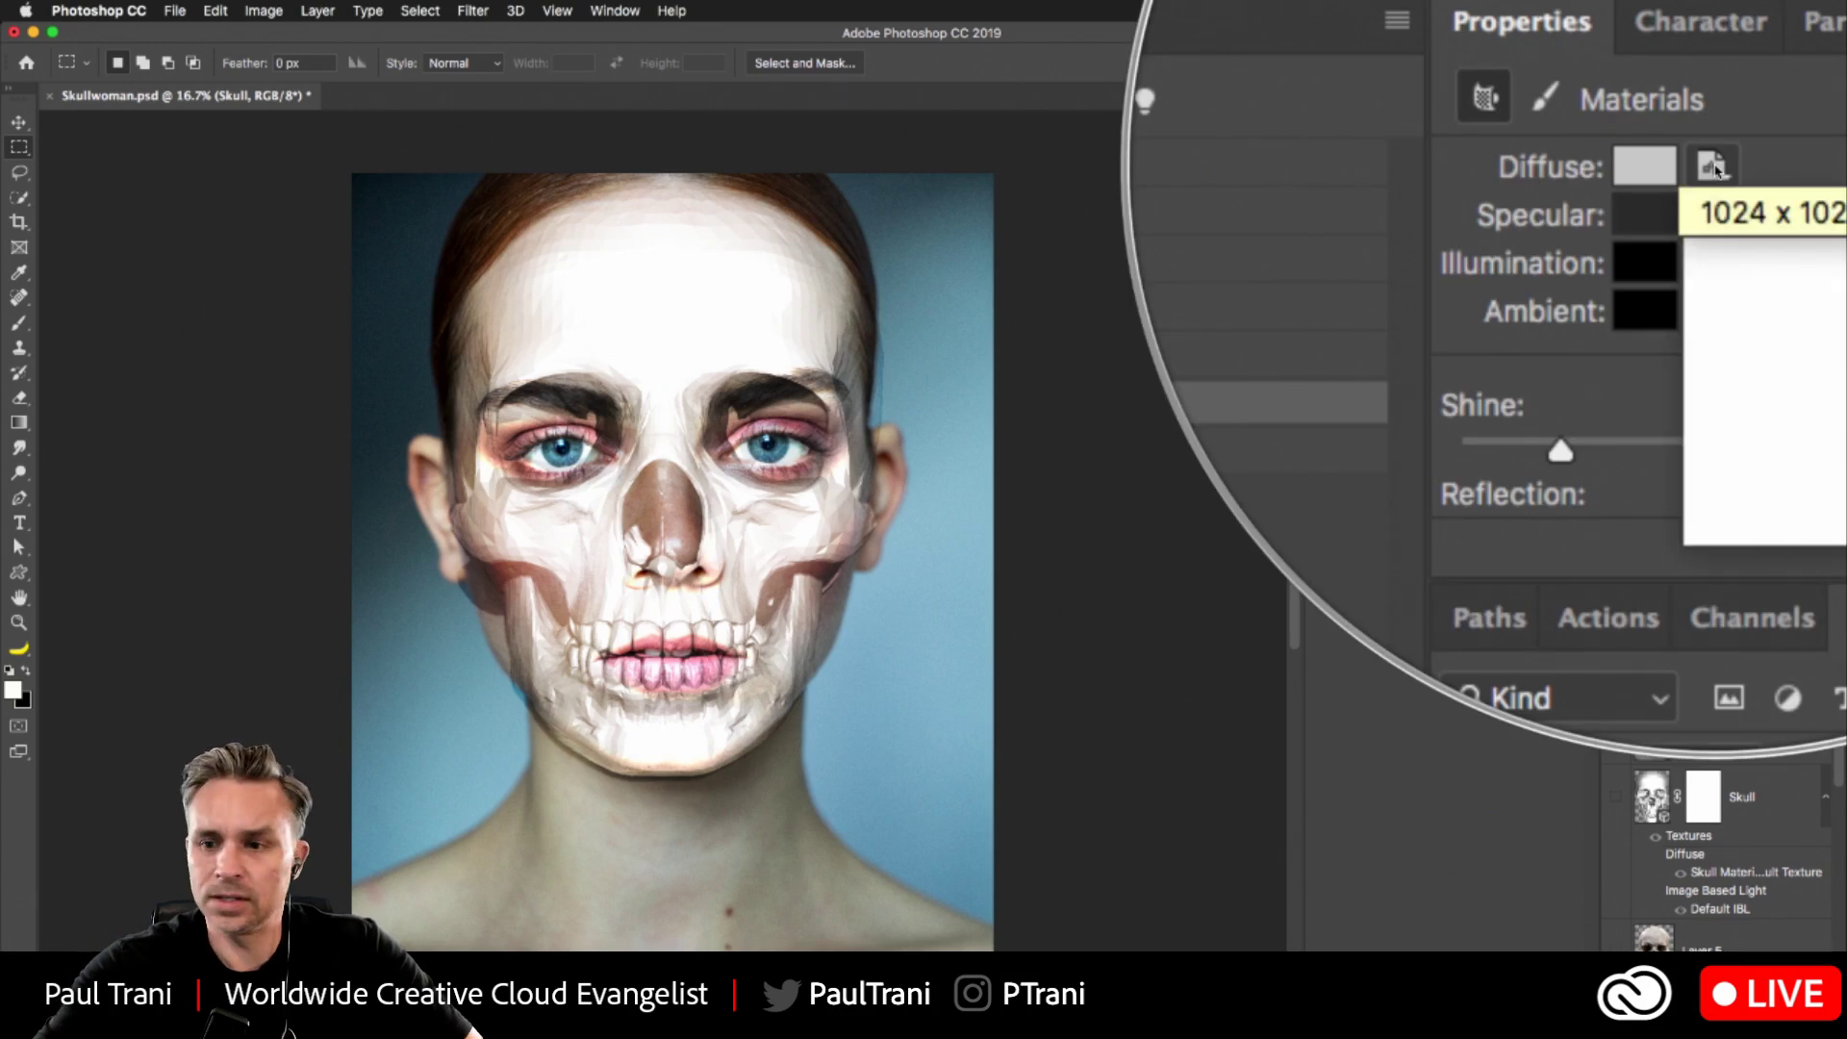
{"action": "left_click", "coordinate": [1715, 168]}
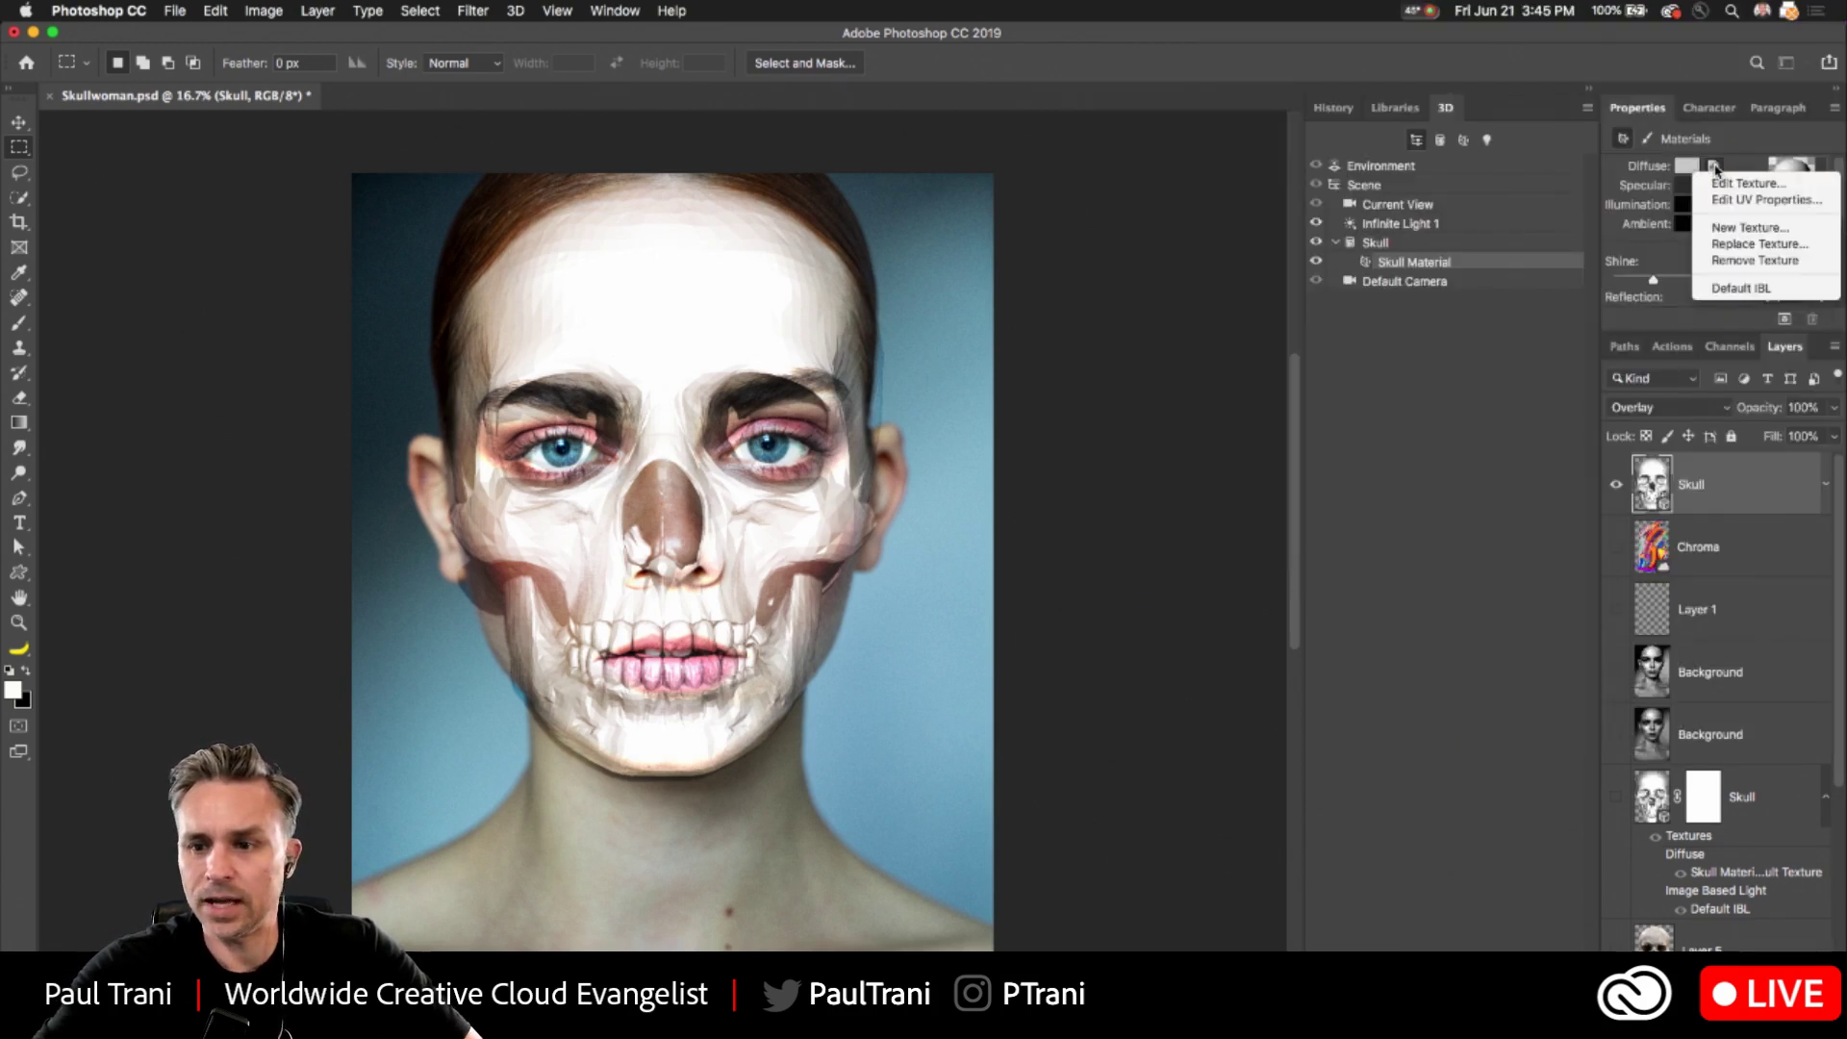
{"action": "left_click", "coordinate": [1721, 184]}
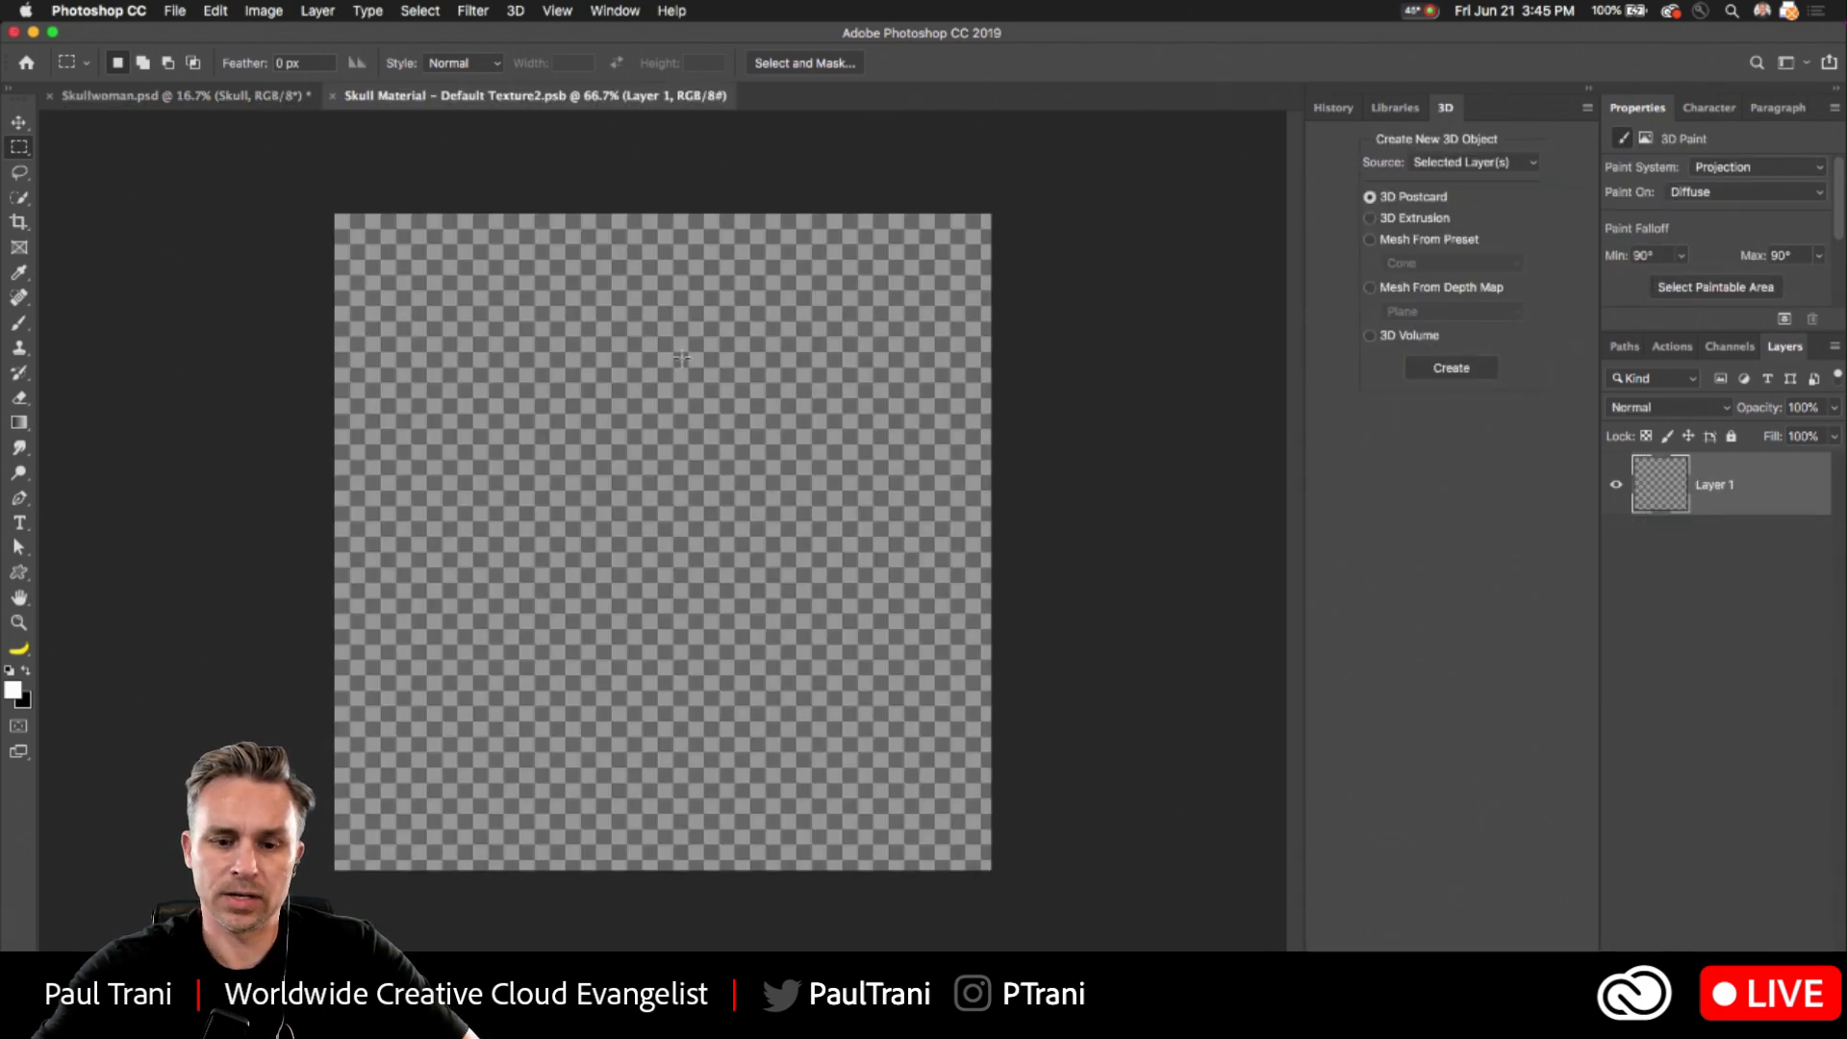
- Place the flowers graphic from the 36DaysofType library onto the skull's texture canvas
{"action": "left_click", "coordinate": [1397, 107]}
{"action": "scroll", "coordinate": [1518, 718], "scroll_direction": "down", "scroll_amount": 15}
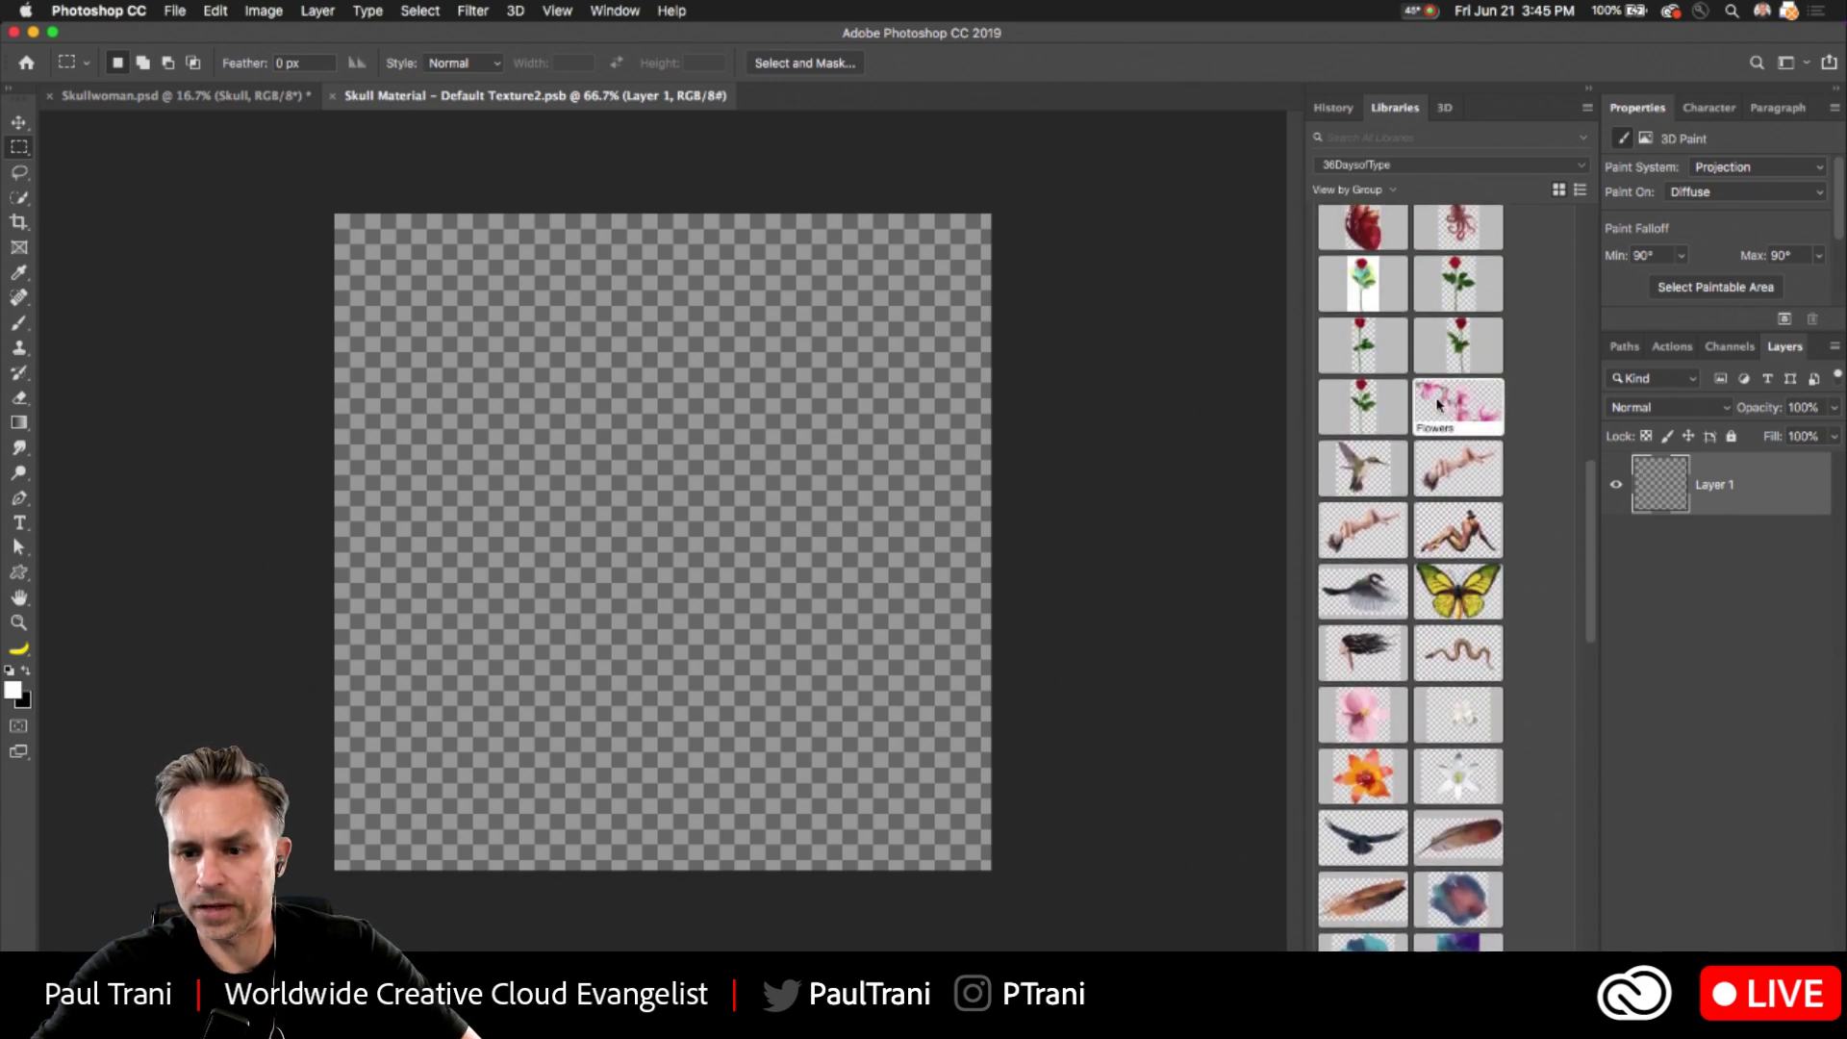
{"action": "scroll", "coordinate": [1449, 439], "scroll_direction": "down", "scroll_amount": 5}
{"action": "scroll", "coordinate": [1449, 440], "scroll_direction": "down", "scroll_amount": 5}
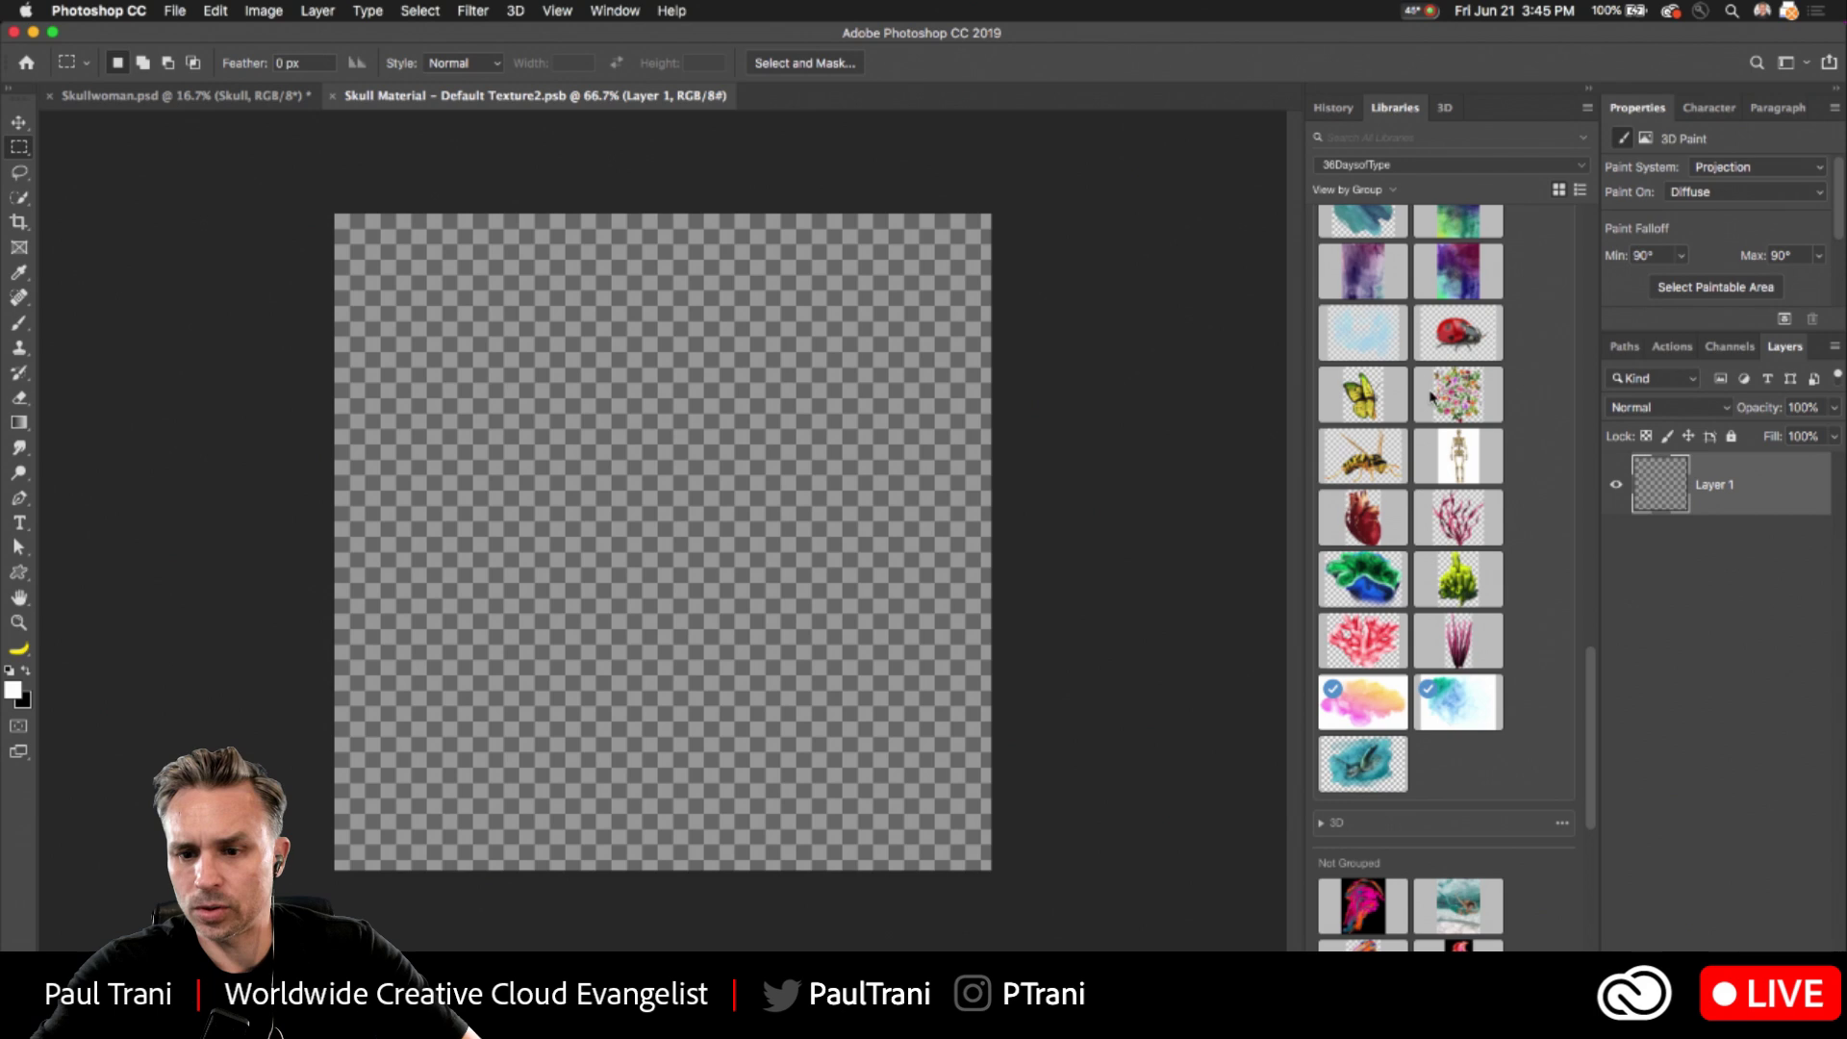
{"action": "left_click_drag", "start_coordinate": [1457, 391], "coordinate": [757, 583]}
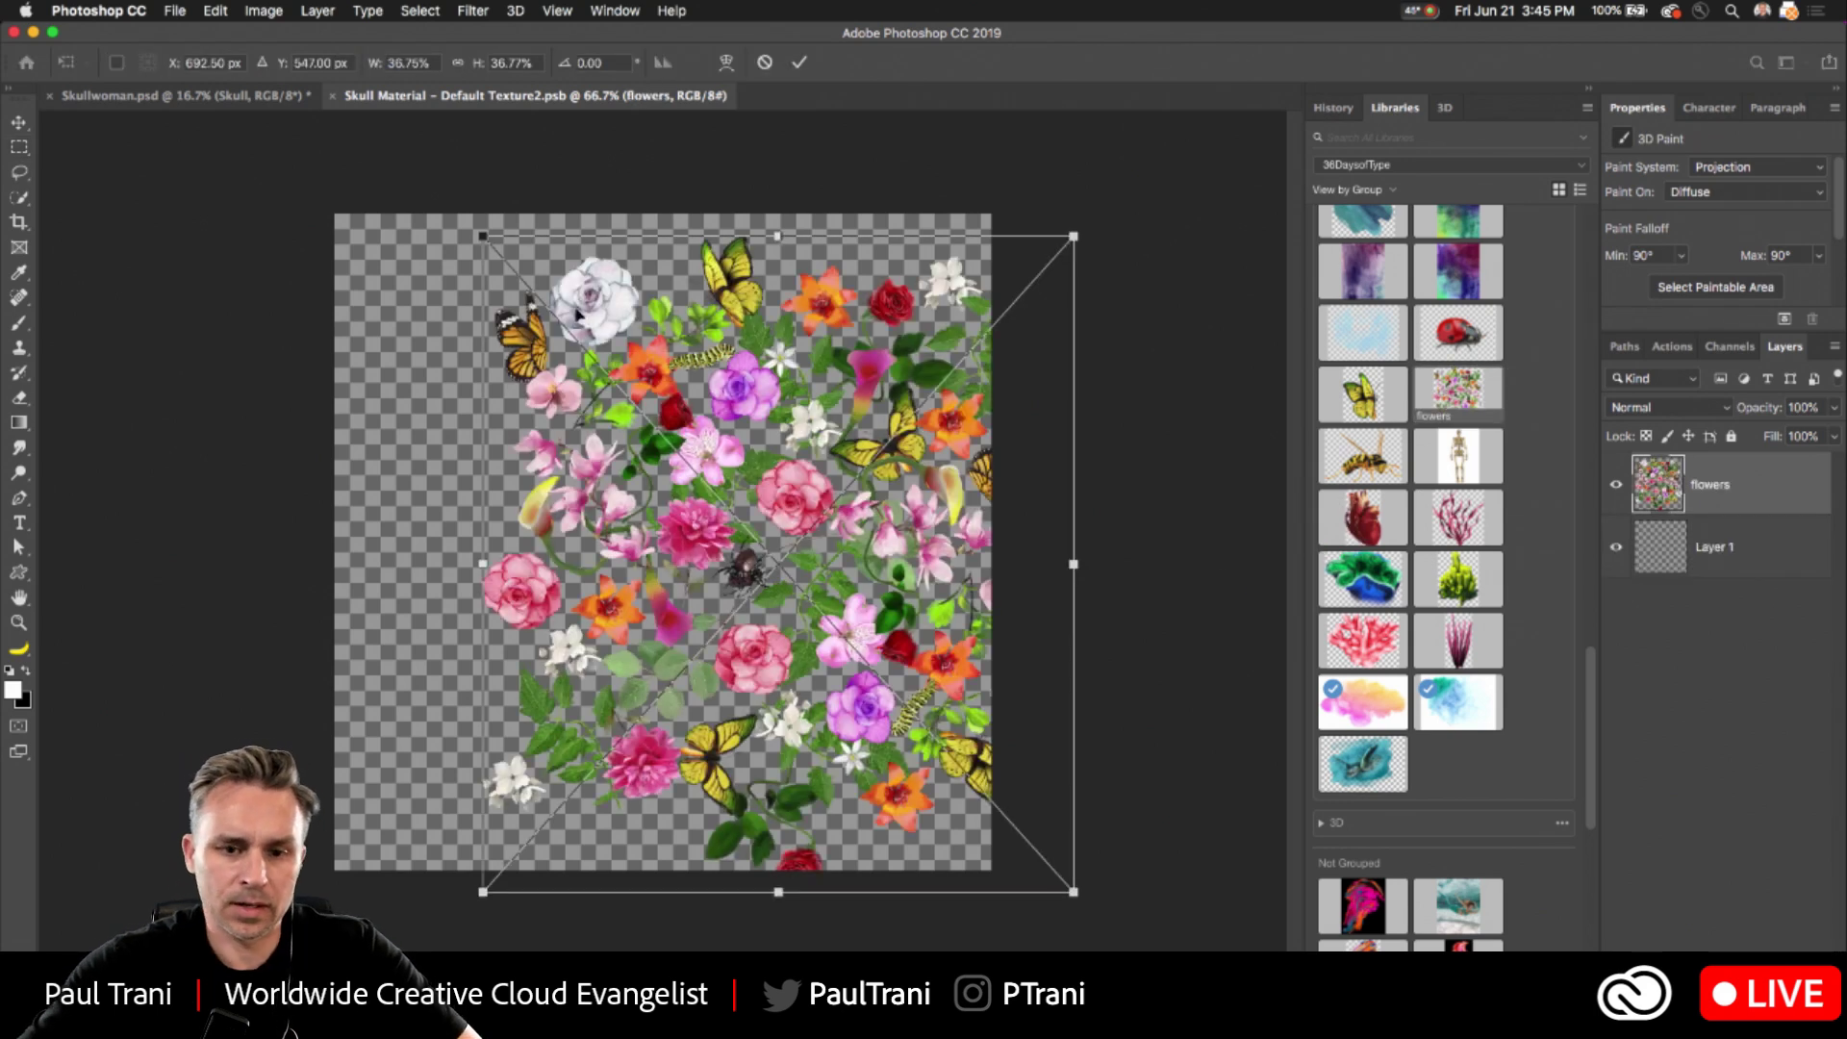
- Scale the flowers graphic to about 26.4% and place it in the lower-right part of the texture canvas
{"action": "left_click_drag", "start_coordinate": [1074, 235], "coordinate": [909, 413]}
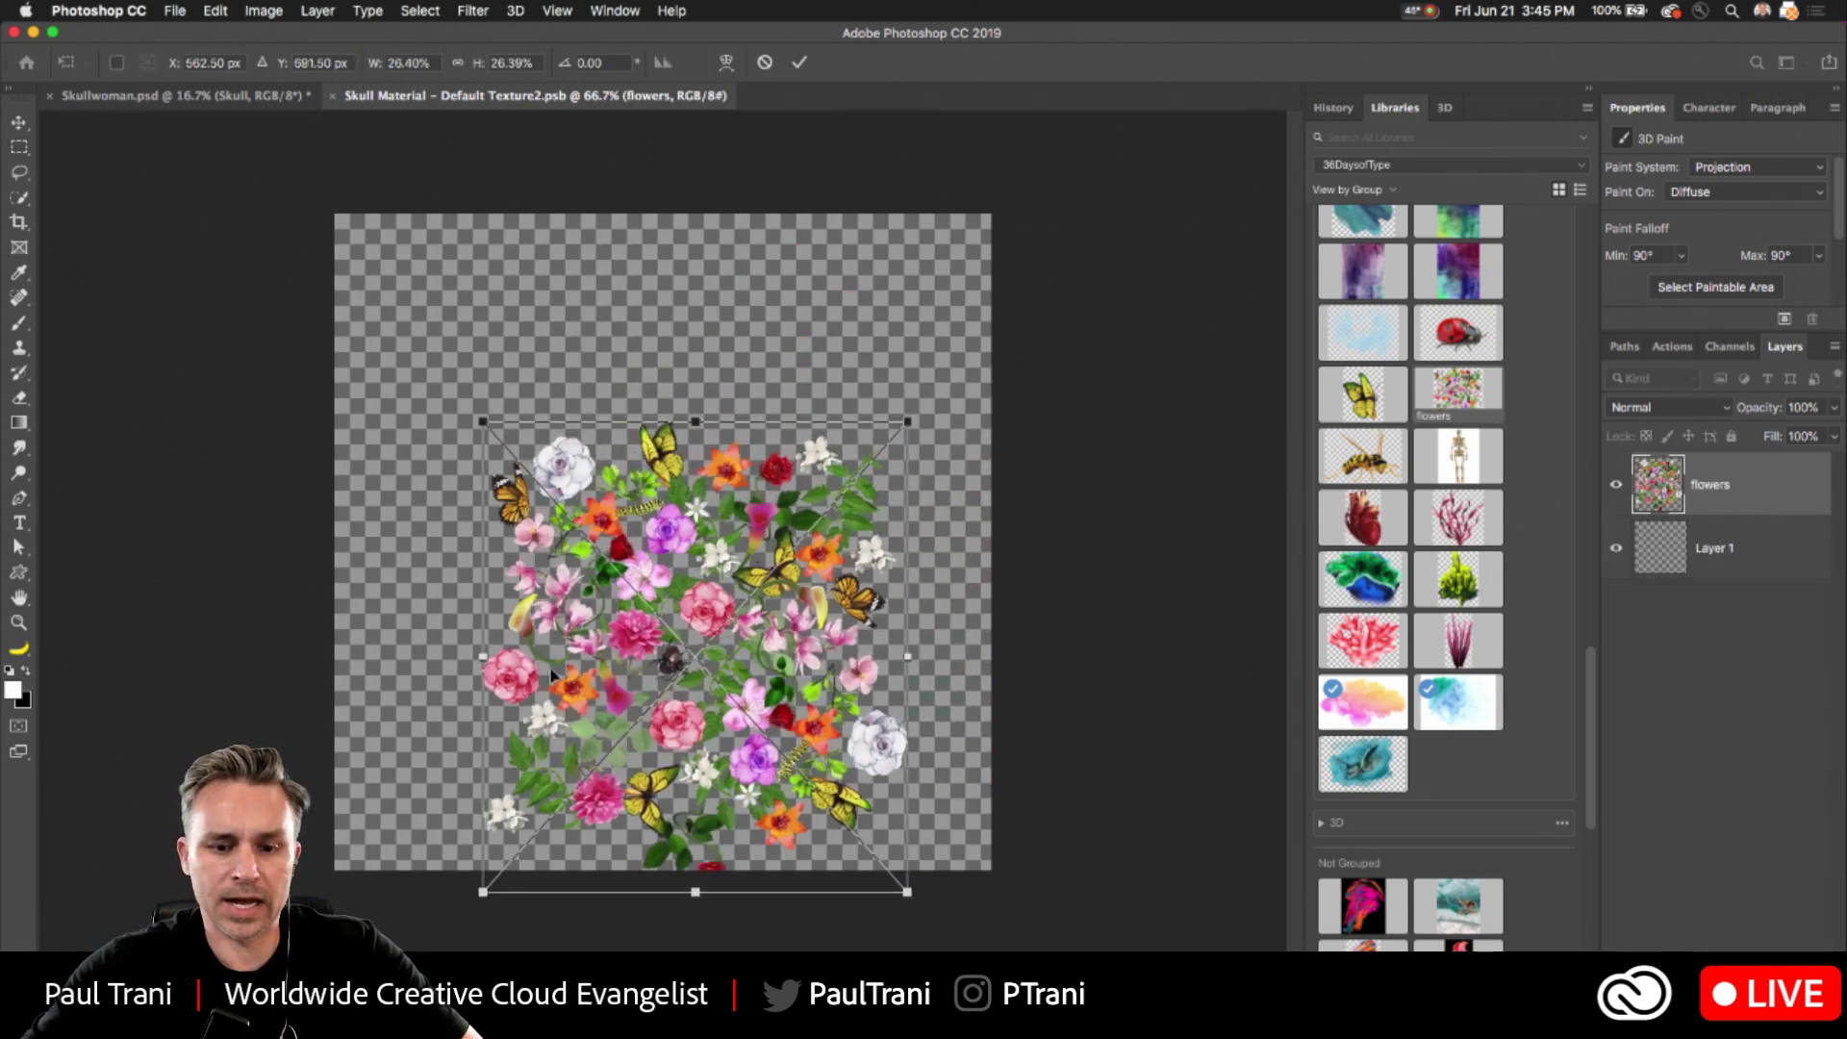
{"action": "left_click_drag", "start_coordinate": [523, 638], "coordinate": [608, 599]}
{"action": "key", "text": "Return"}
{"action": "key", "text": "m"}
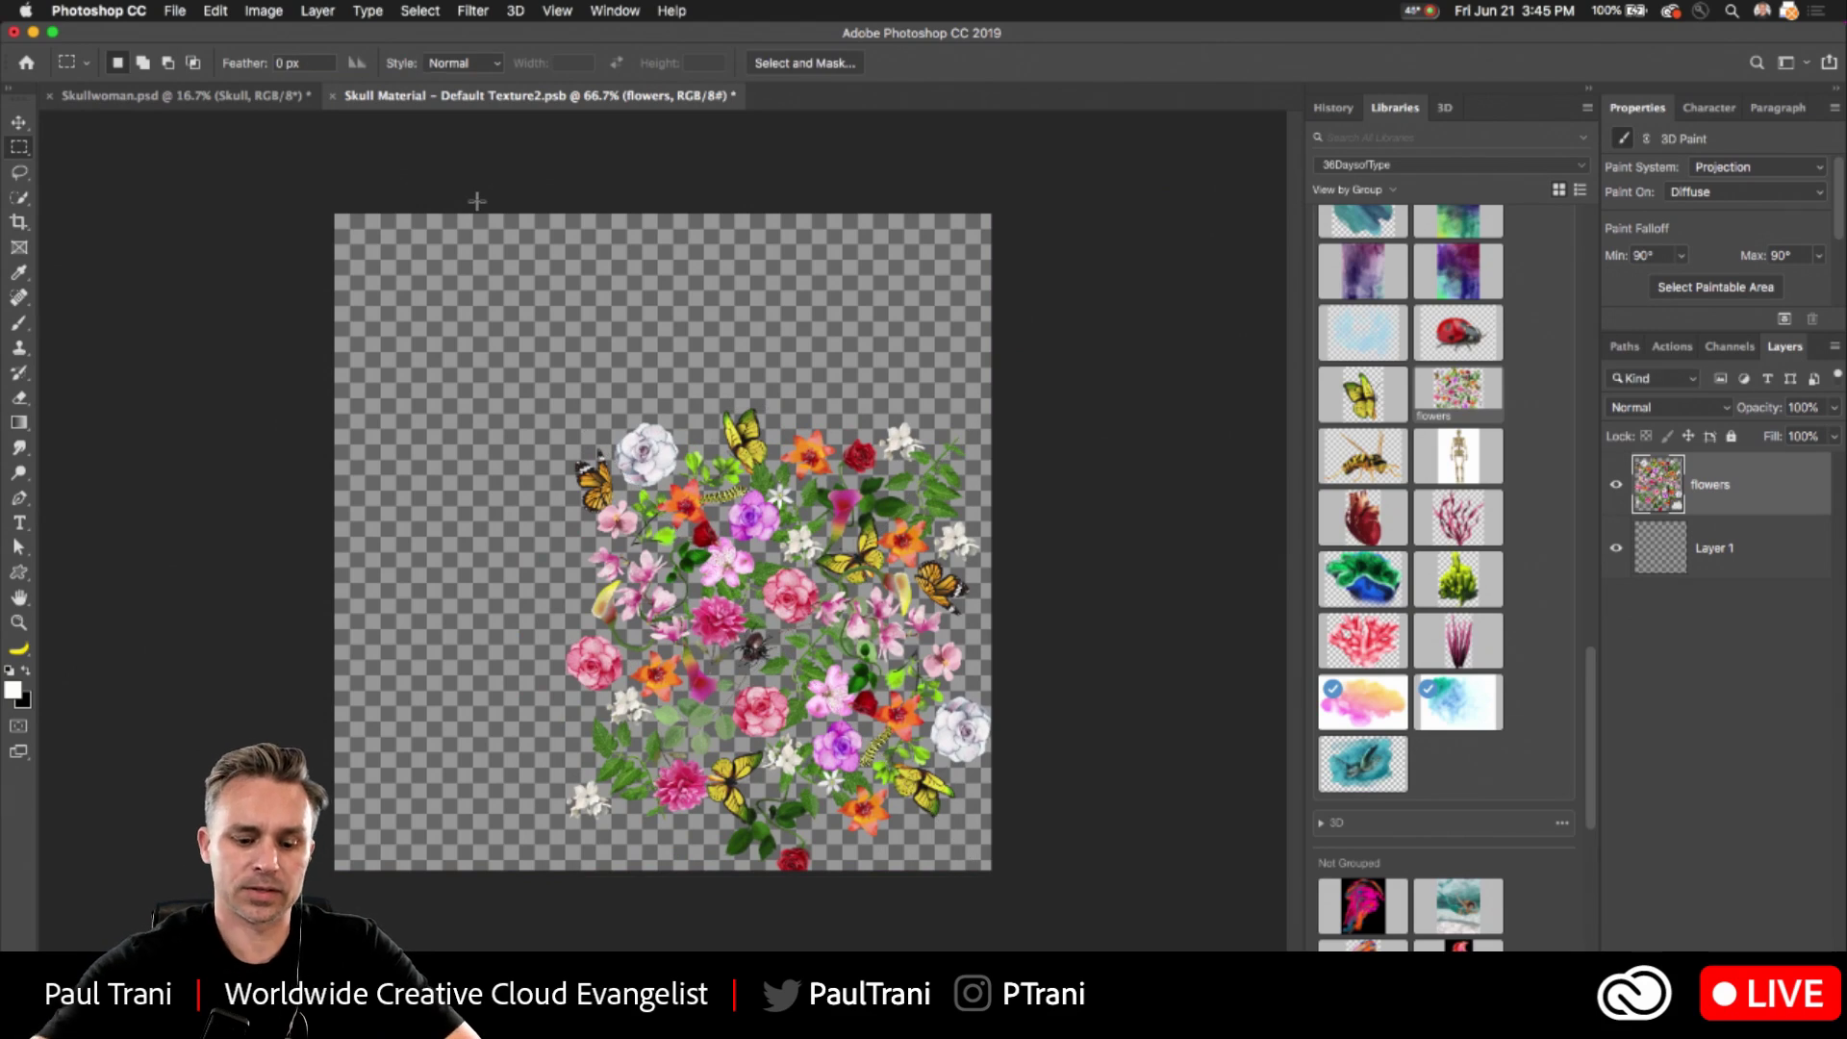
- Save the flower texture to update the skull, and show Skullwoman.psd and the texture document side by side
{"action": "key", "text": "super+s"}
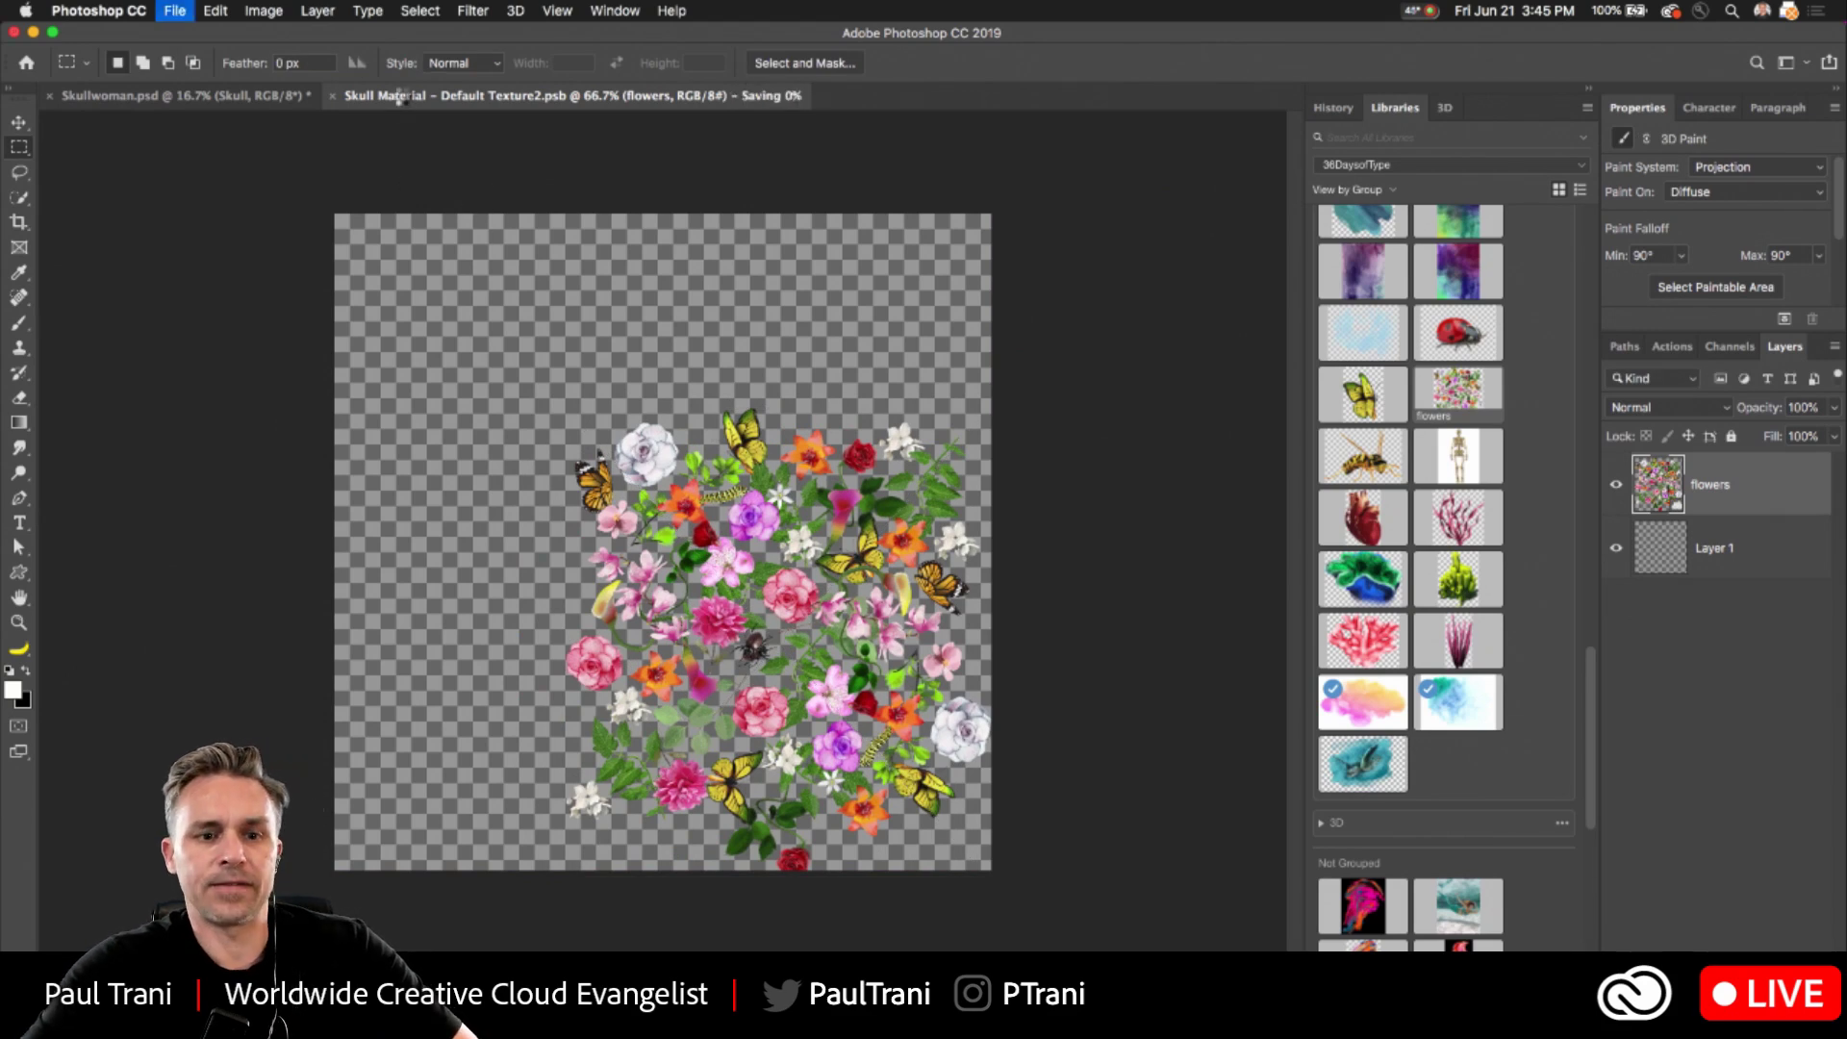
{"action": "key", "text": "s"}
{"action": "key", "text": "F2"}
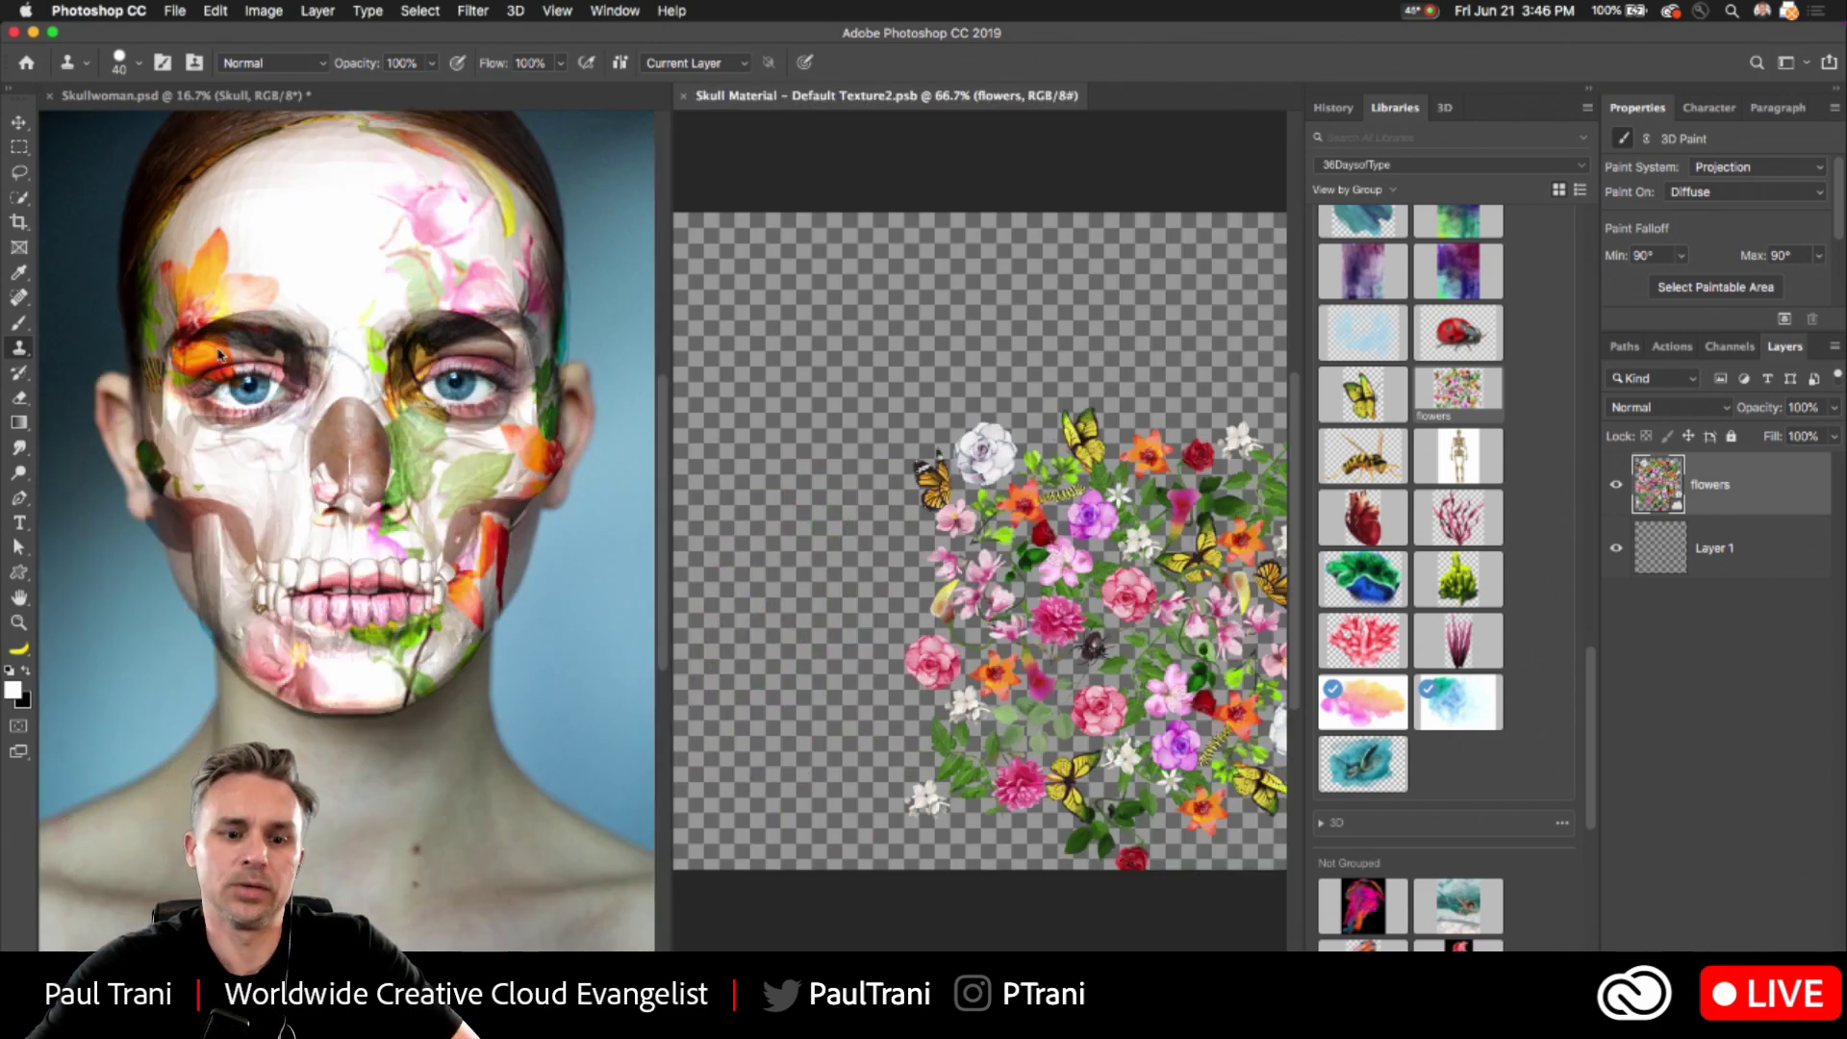
- Move the flowers up and to the left on the texture canvas and save to update the skull
{"action": "left_click", "coordinate": [695, 281]}
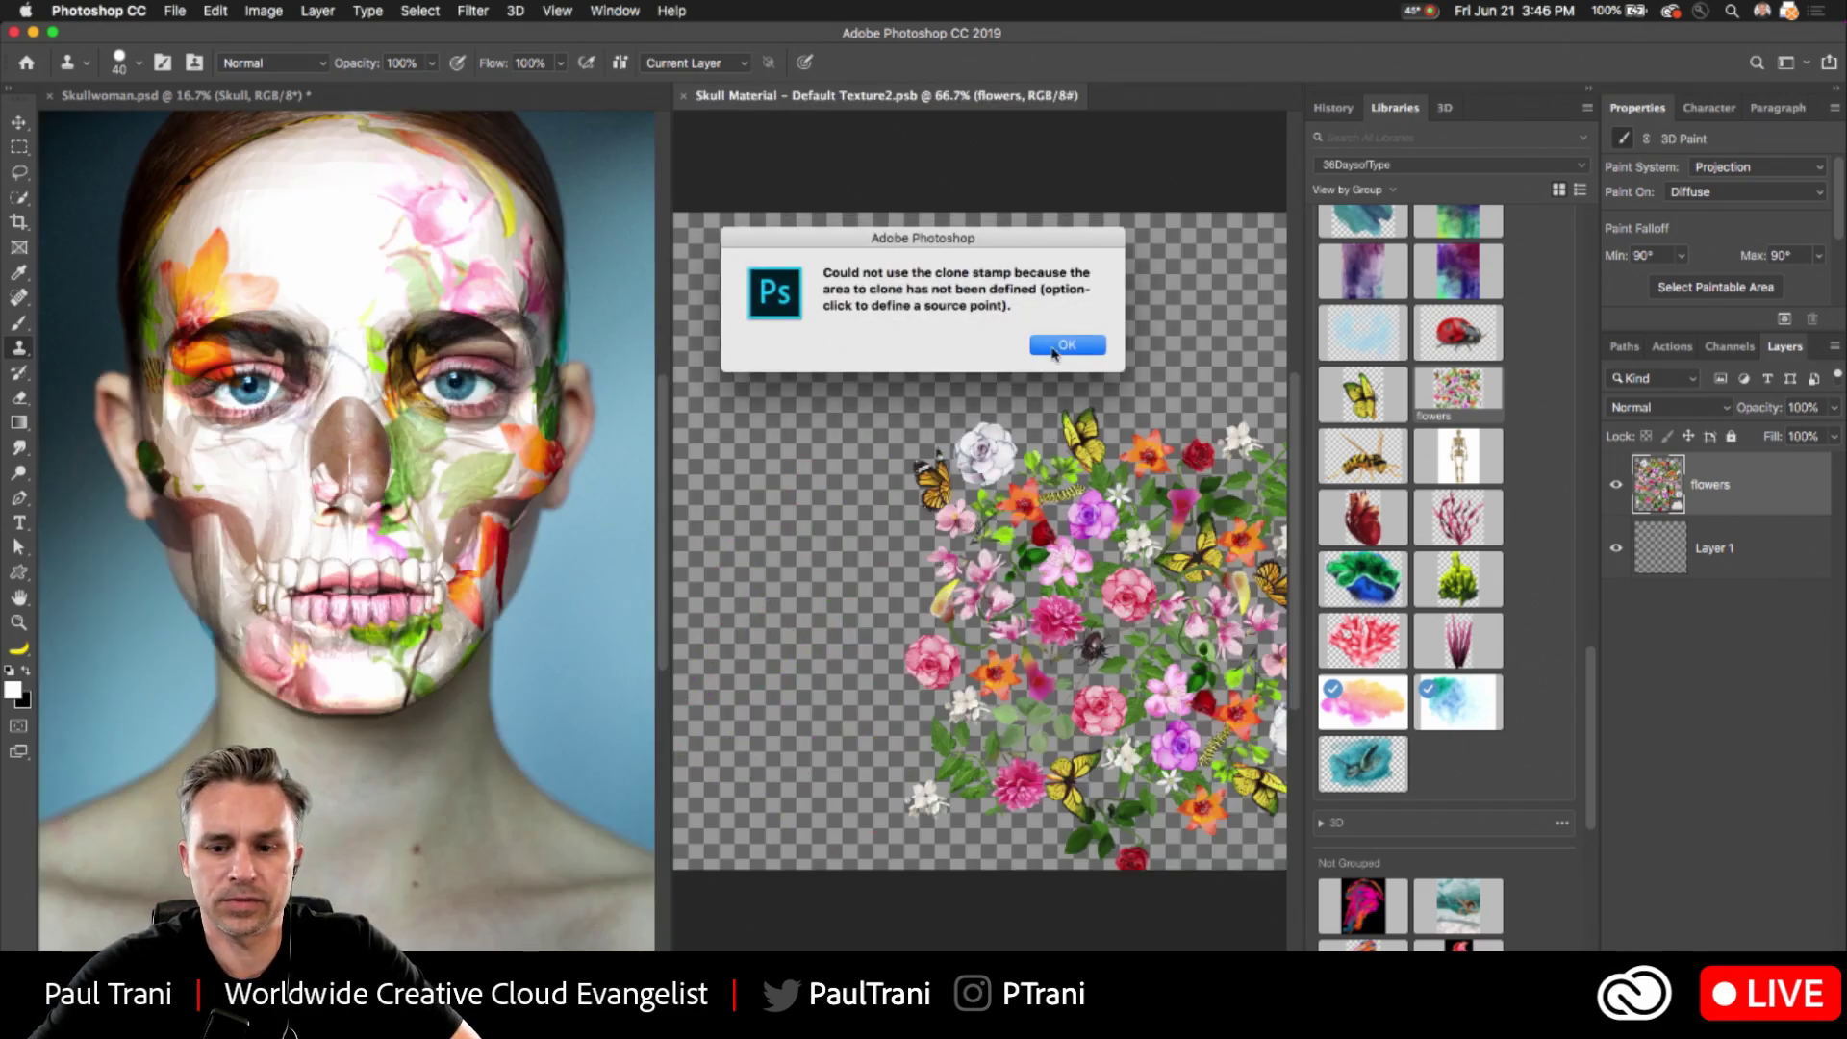
{"action": "left_click", "coordinate": [1053, 352]}
{"action": "key", "text": "v"}
{"action": "left_click_drag", "start_coordinate": [1063, 577], "coordinate": [1011, 525]}
{"action": "key", "text": "super+s"}
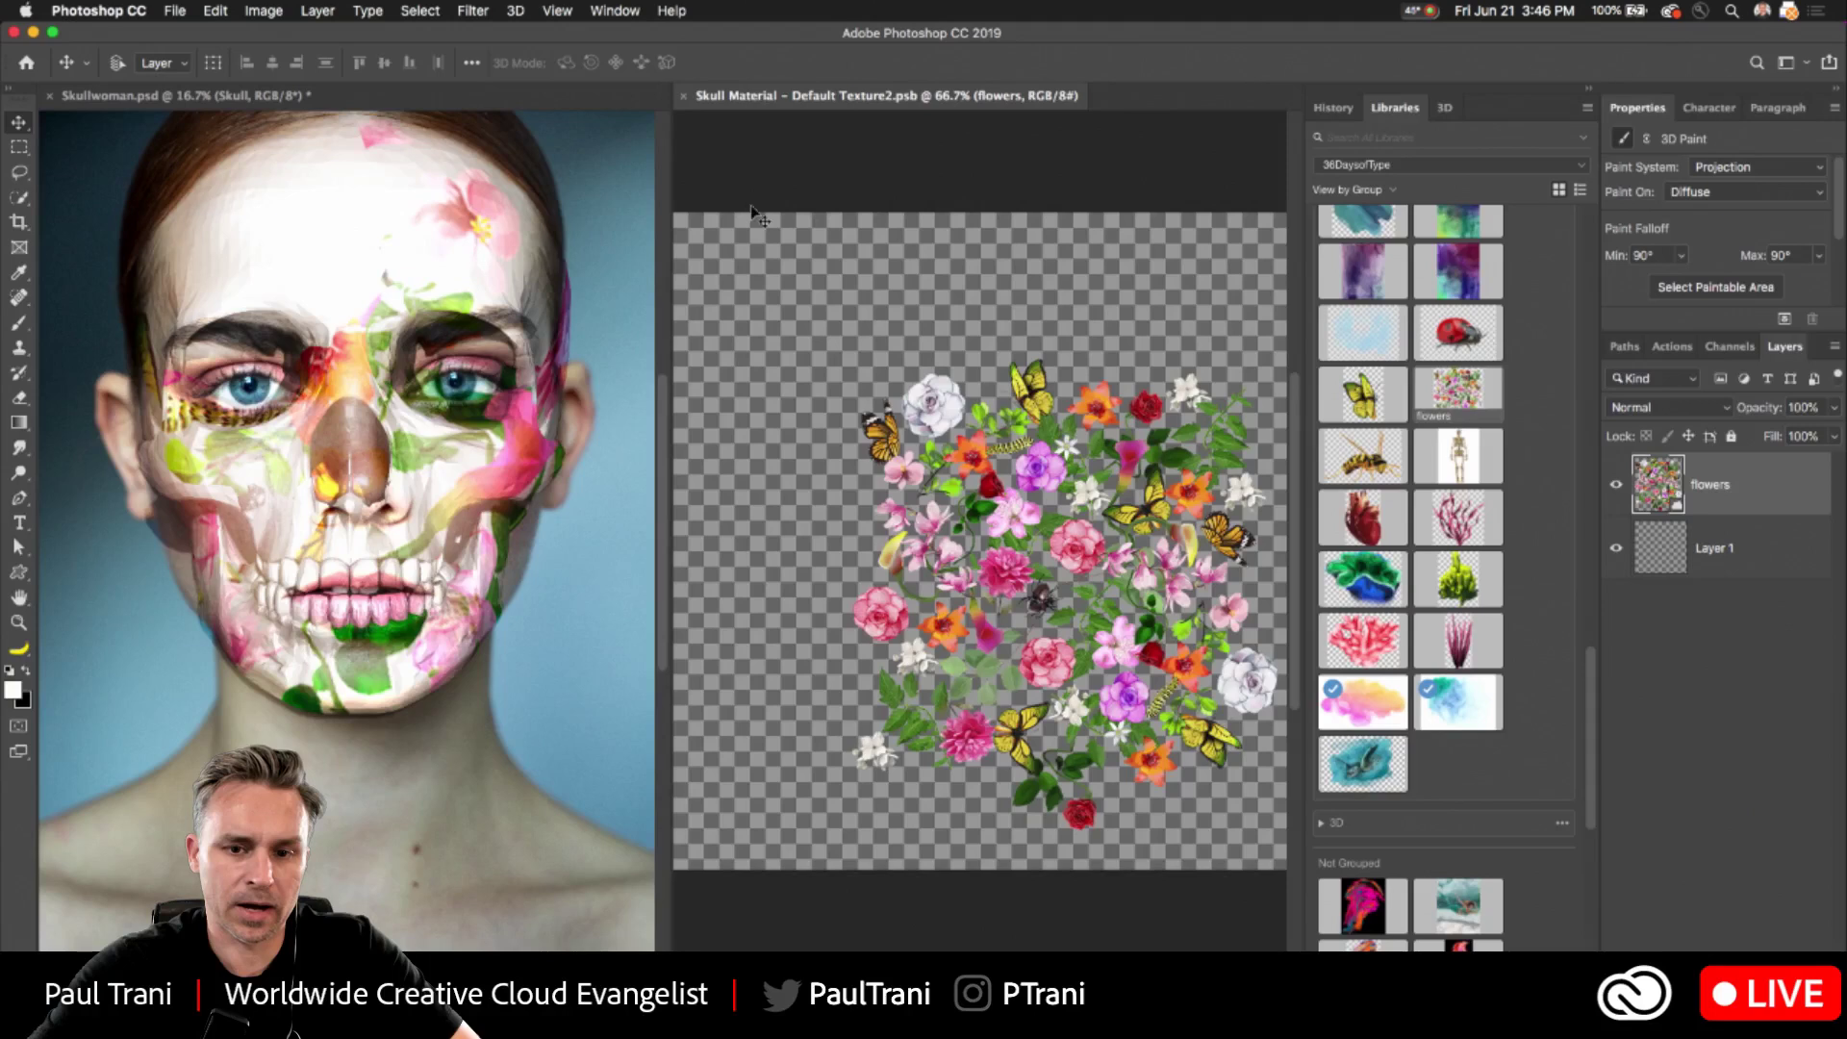
- Undo the flowers' move and save the texture again
{"action": "key", "text": "super+z"}
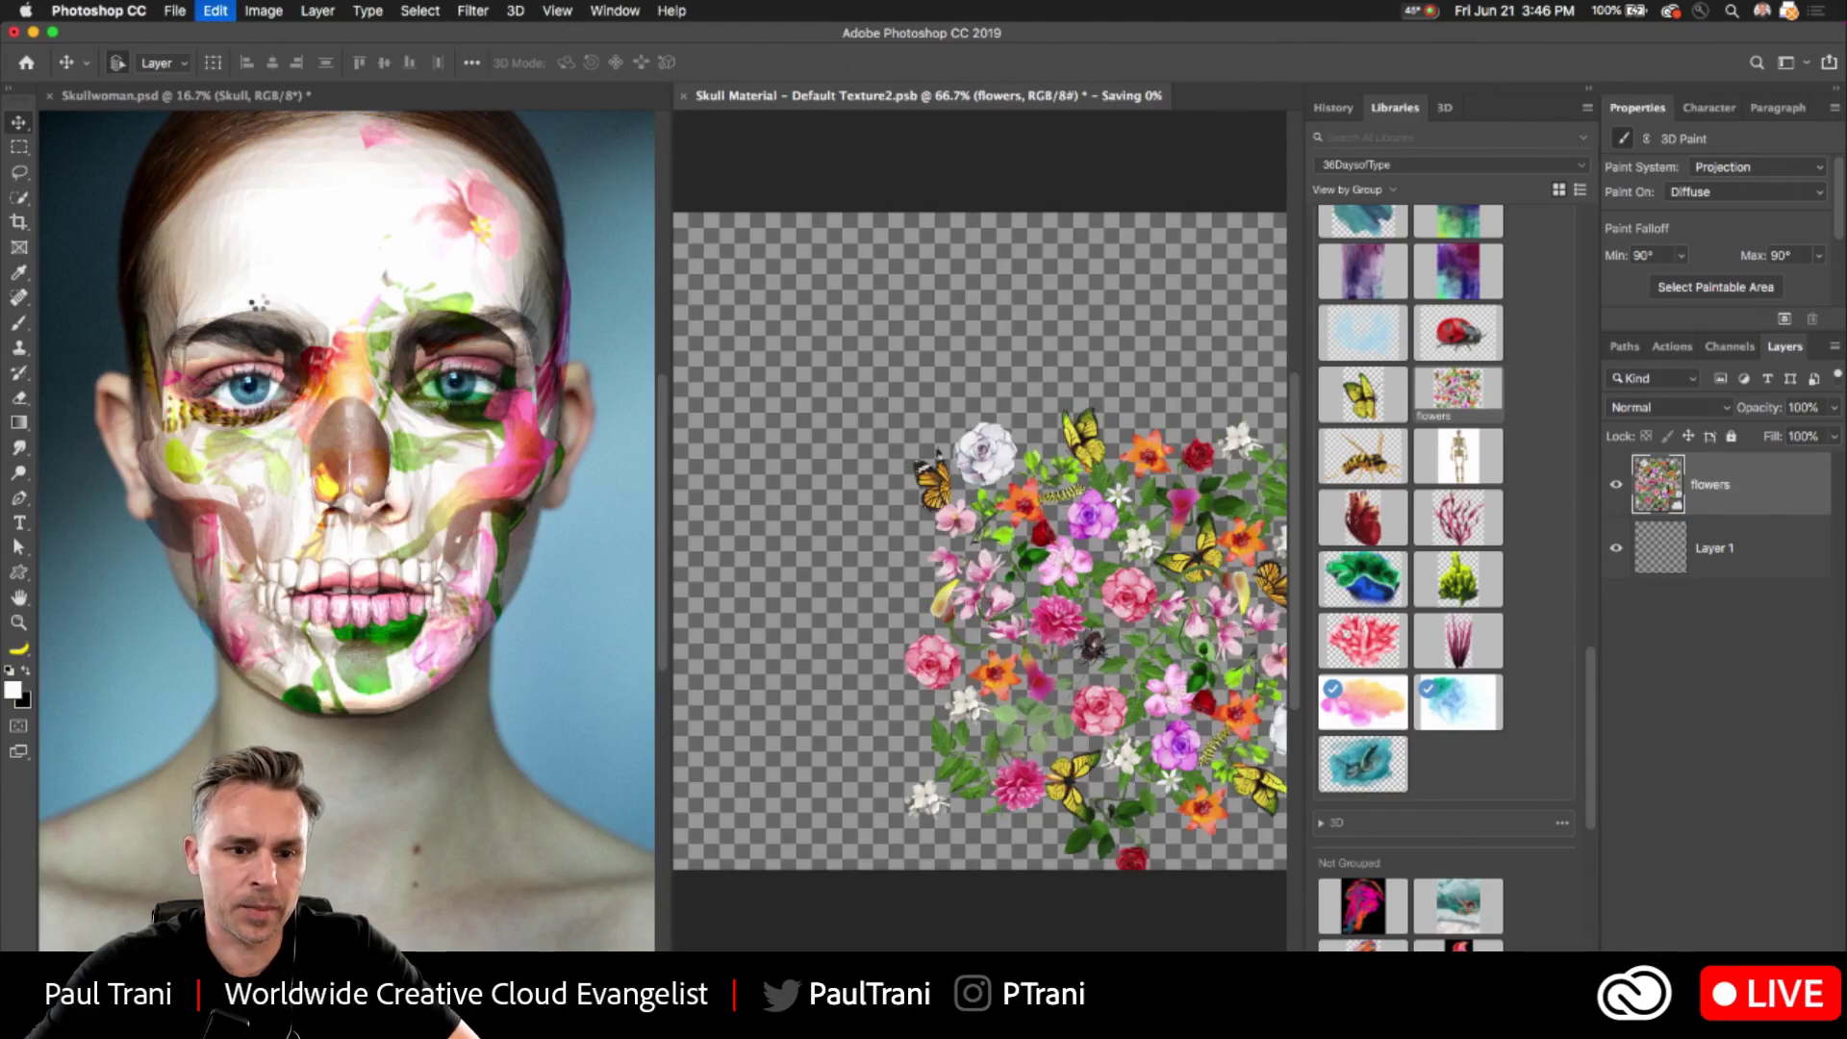
{"action": "key", "text": "m"}
{"action": "key", "text": "super+s"}
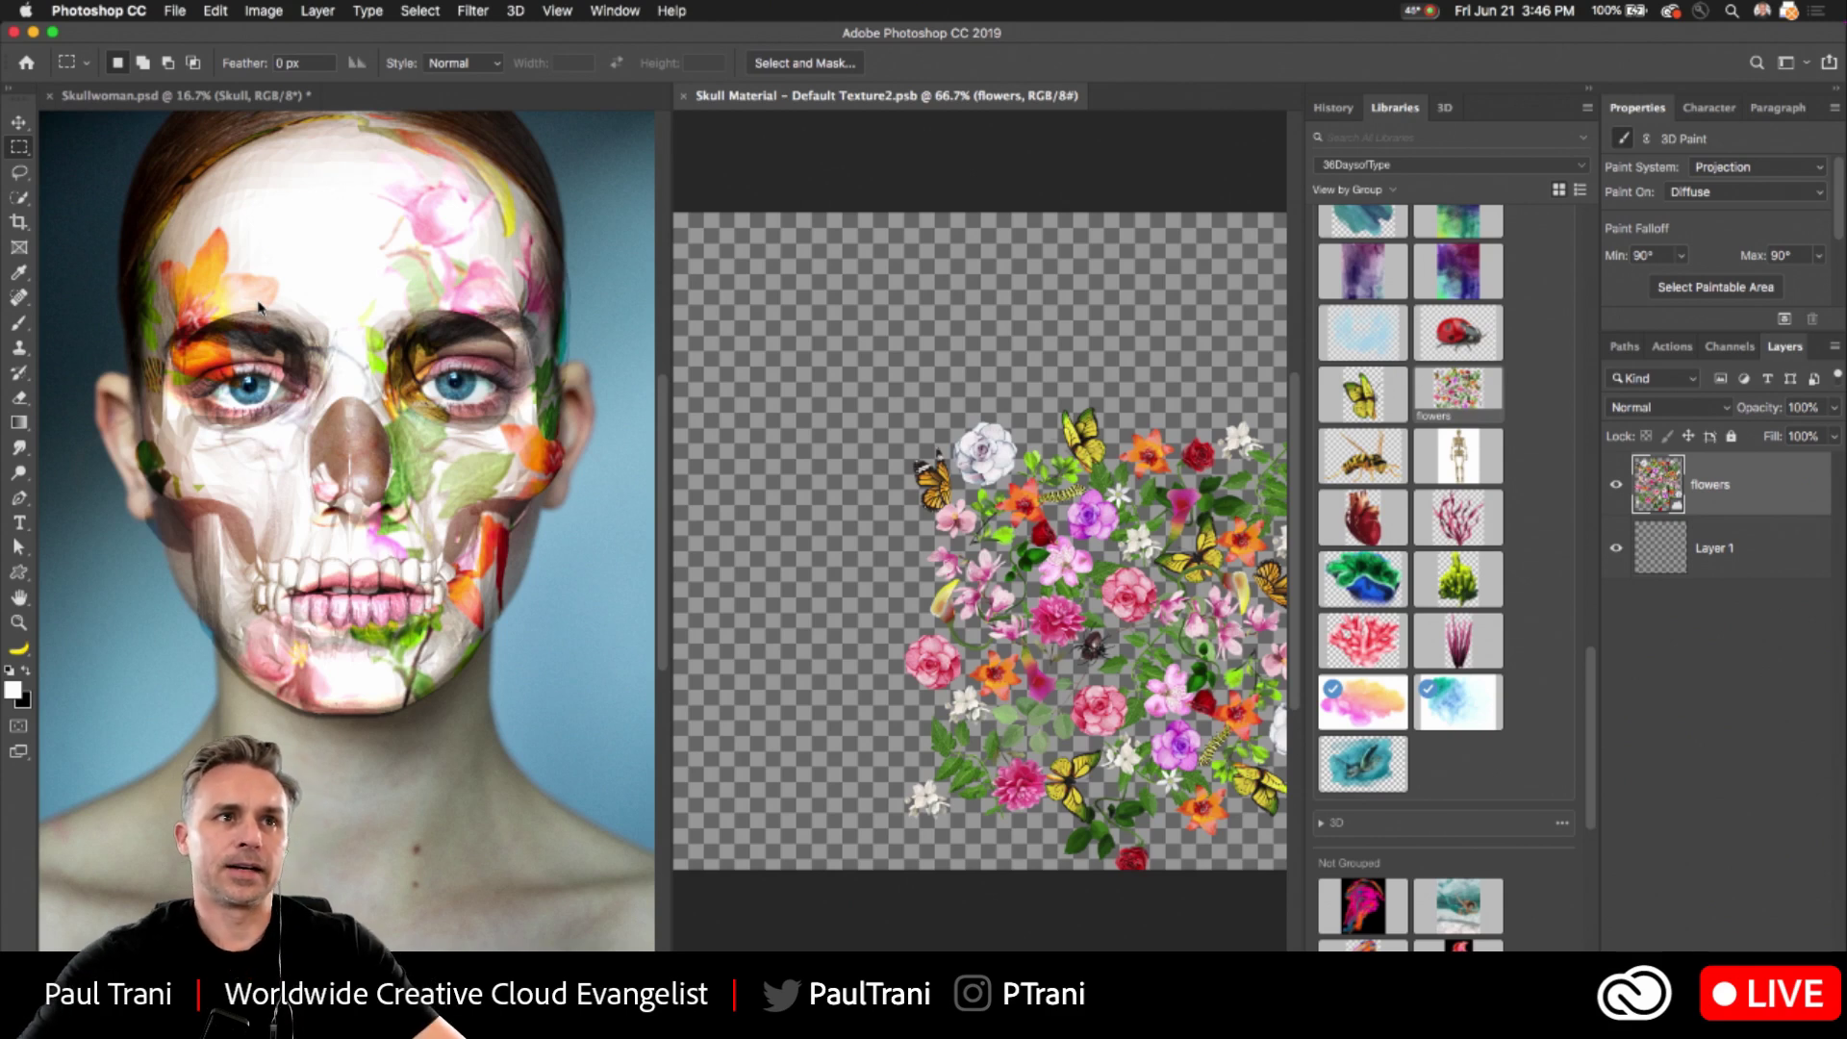
- Examine the flower-textured skull over the portrait in Skullwoman.psd, with and without the 3D guides
{"action": "scroll", "coordinate": [258, 306], "scroll_direction": "down", "scroll_amount": 5}
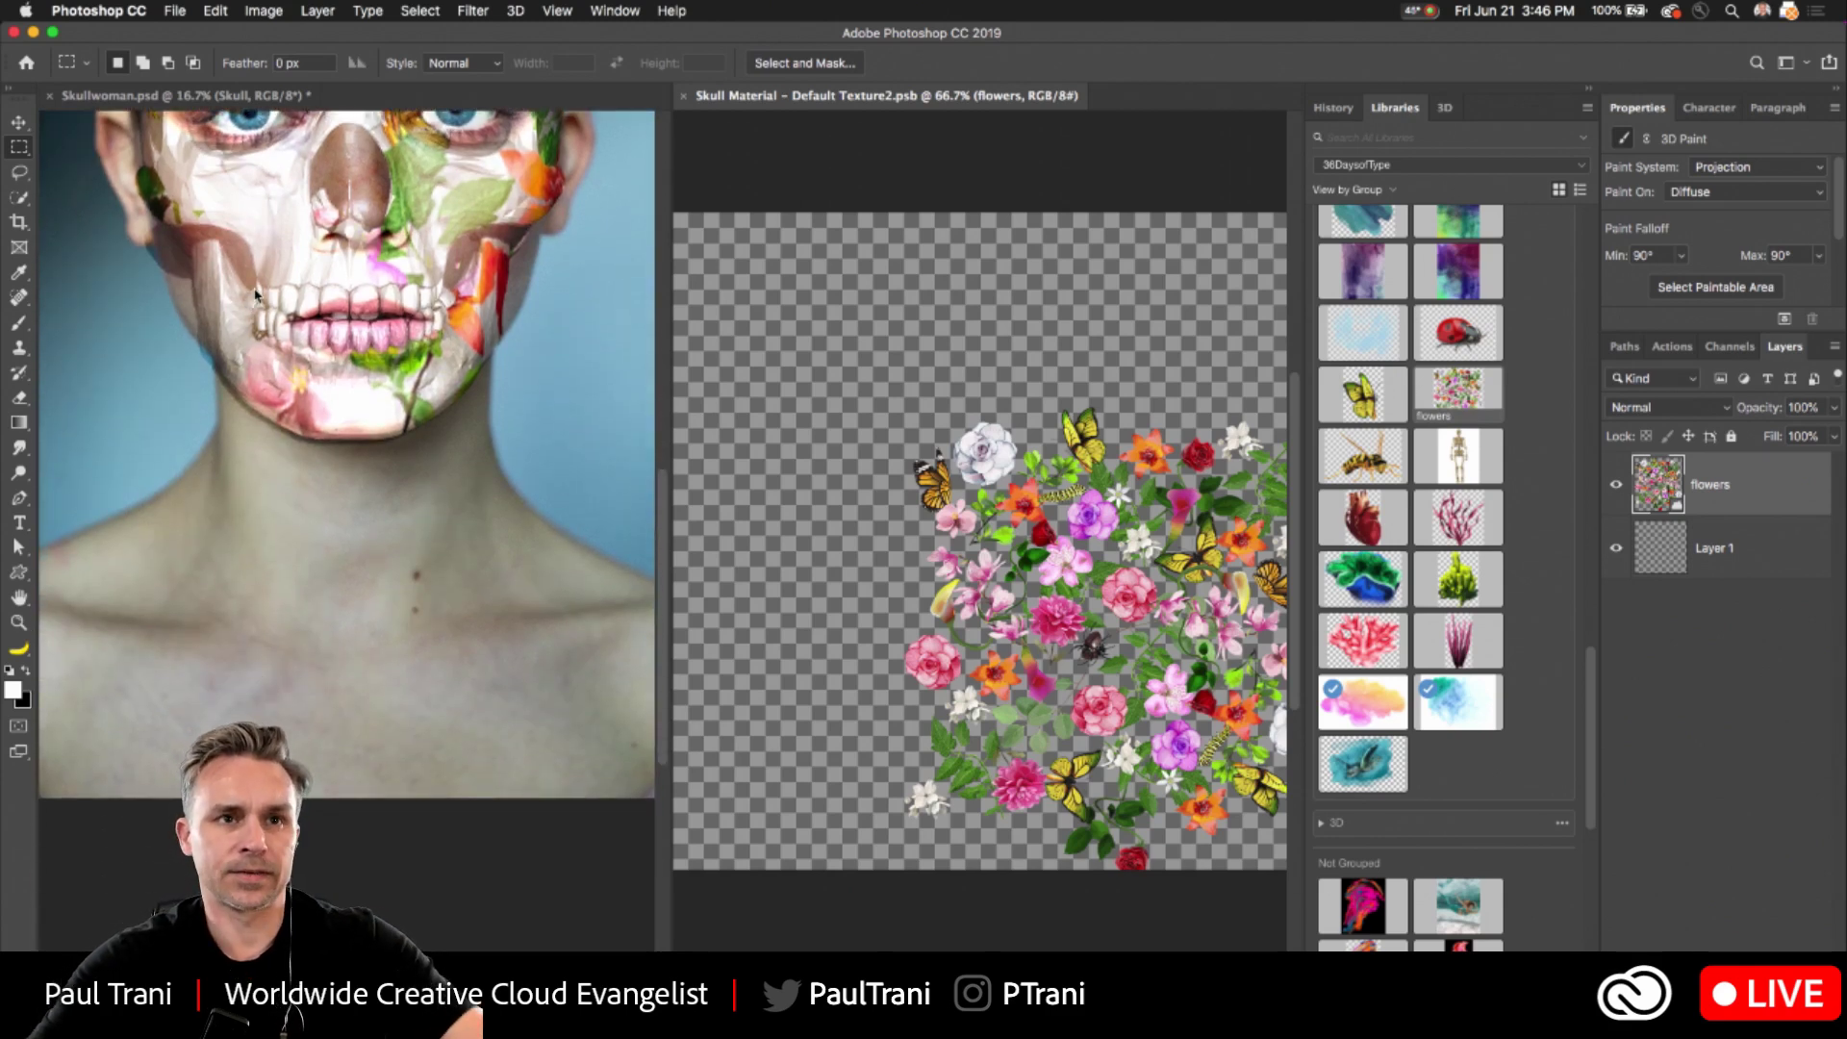
{"action": "key", "text": "super+s"}
{"action": "left_click", "coordinate": [358, 385]}
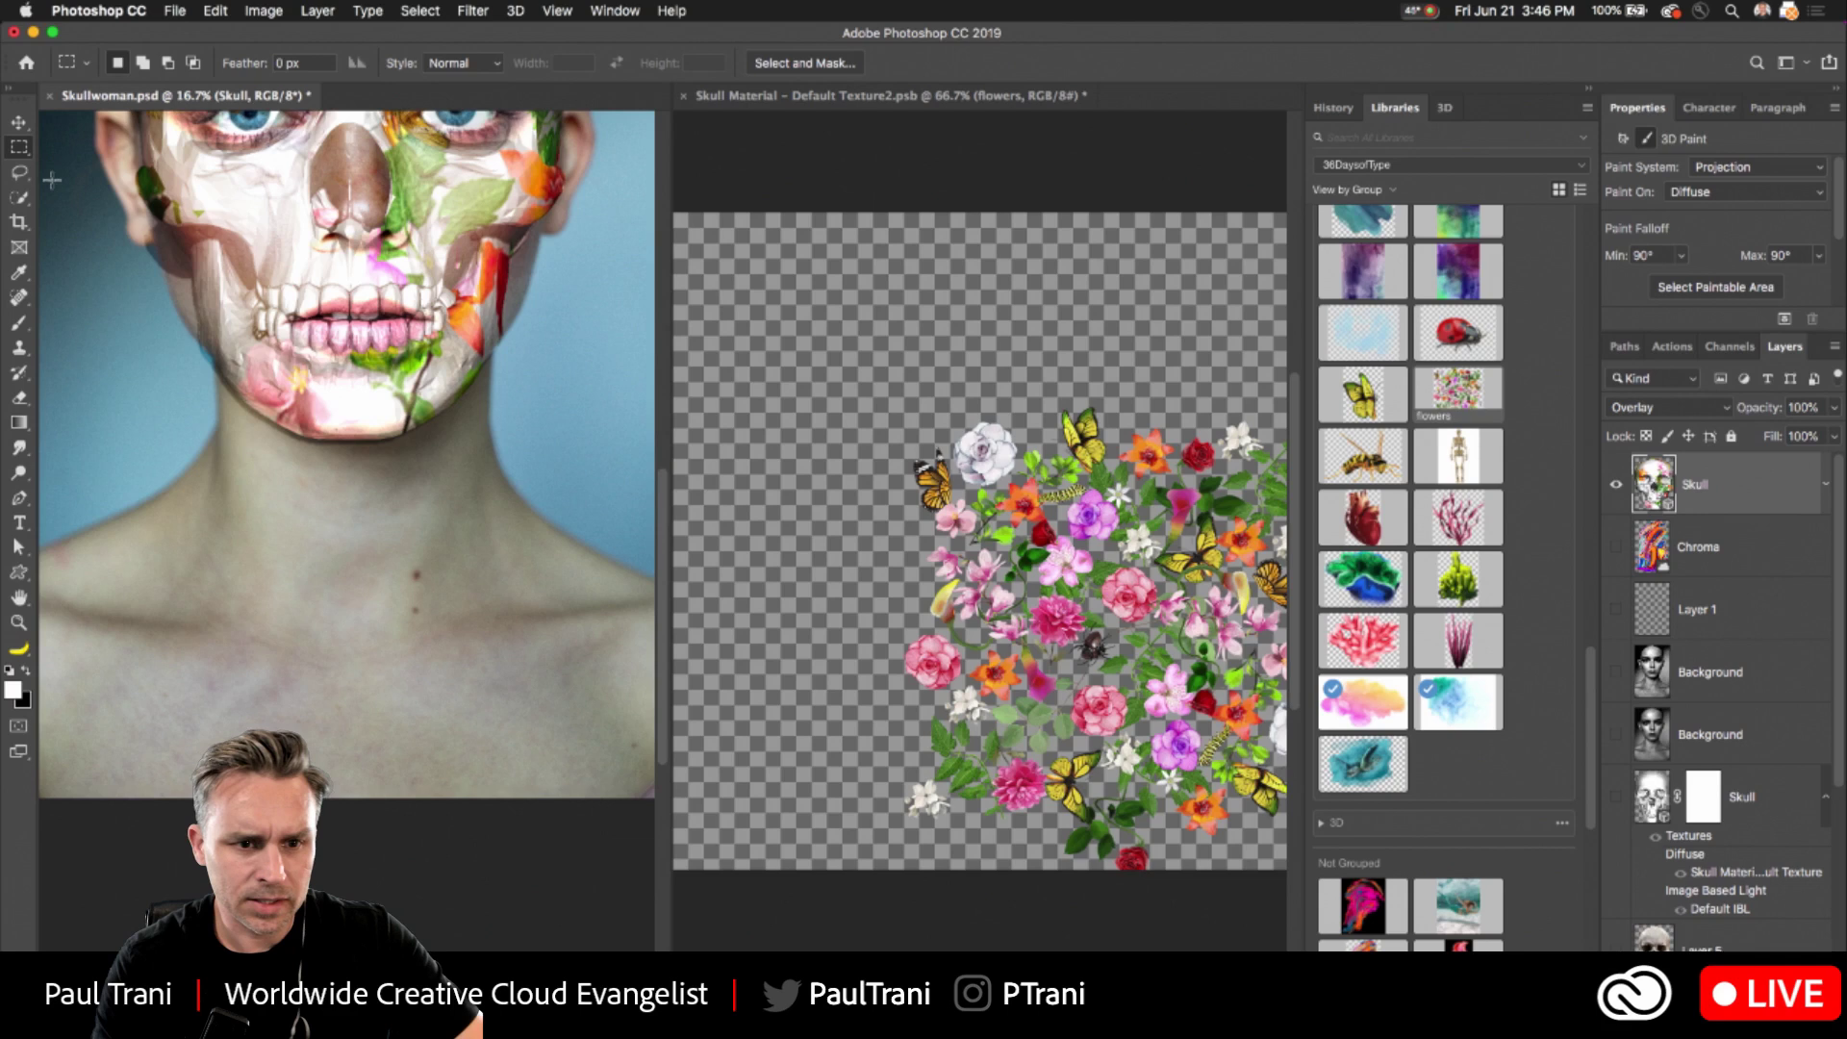
{"action": "key", "text": "v"}
{"action": "left_click", "coordinate": [18, 146]}
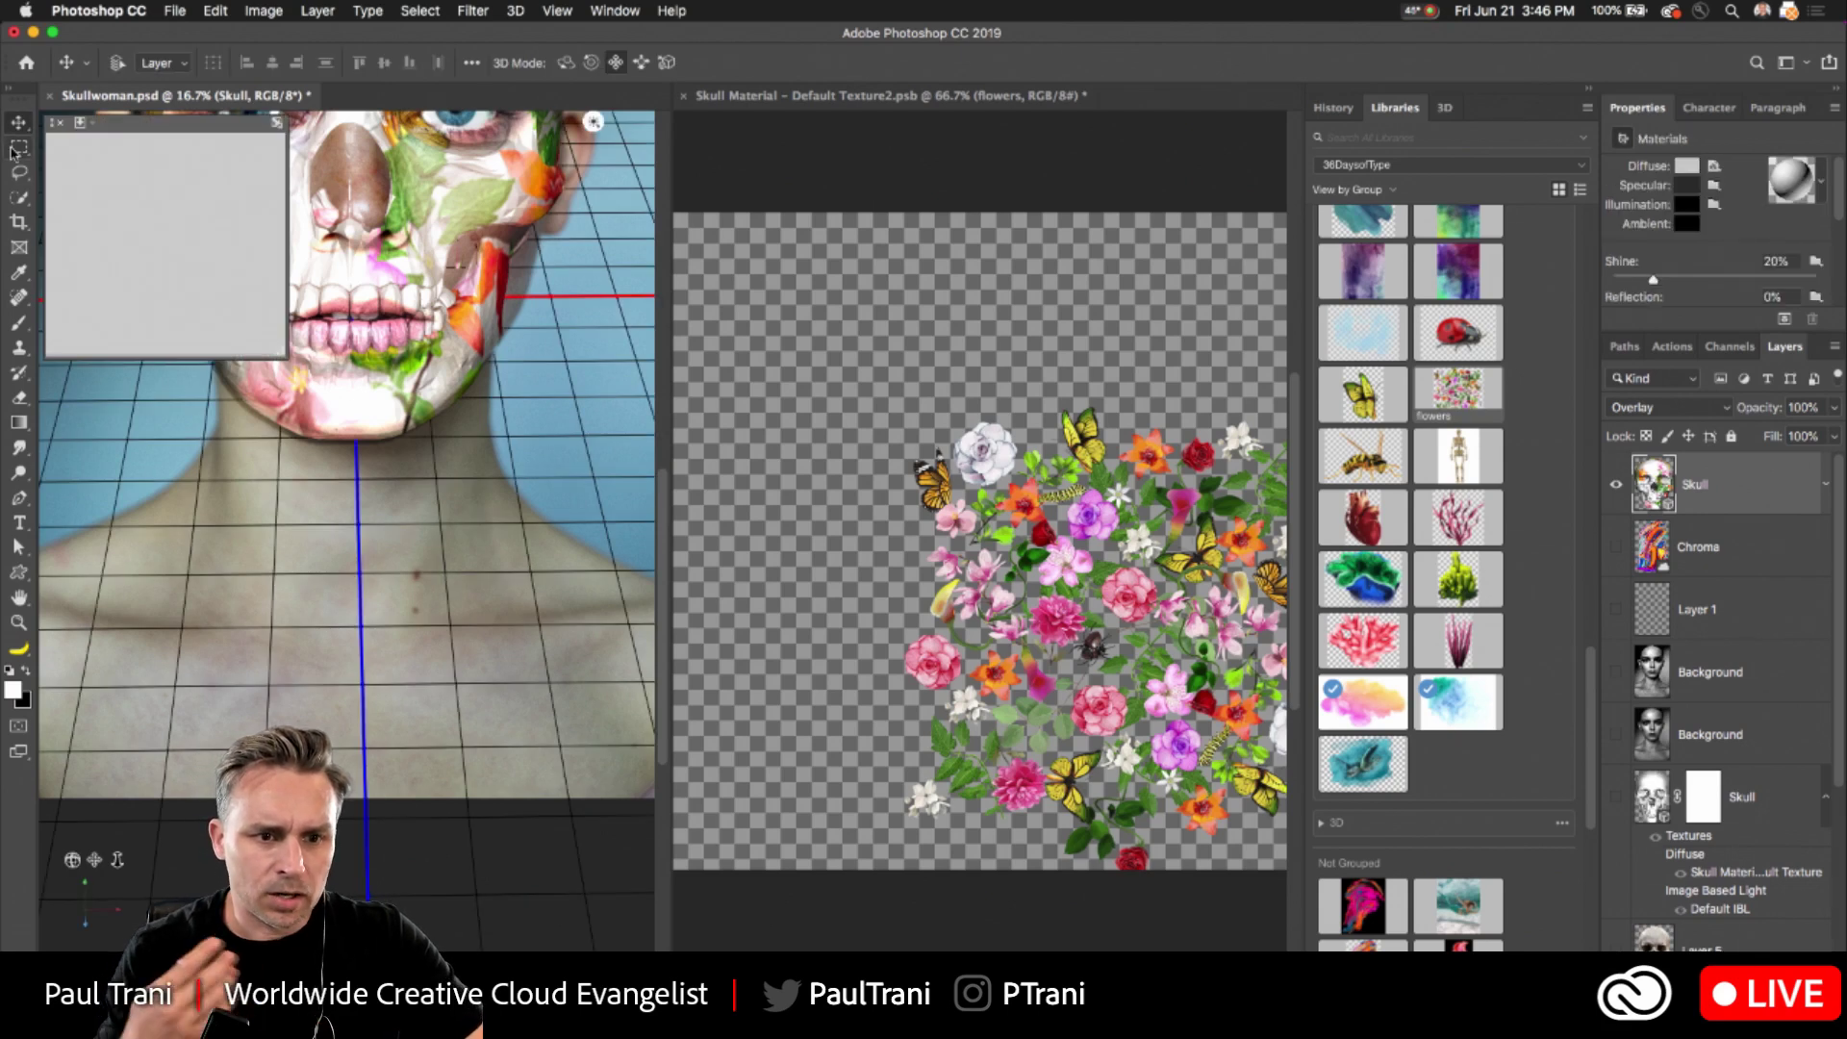
{"action": "left_click_drag", "start_coordinate": [312, 275], "coordinate": [329, 568]}
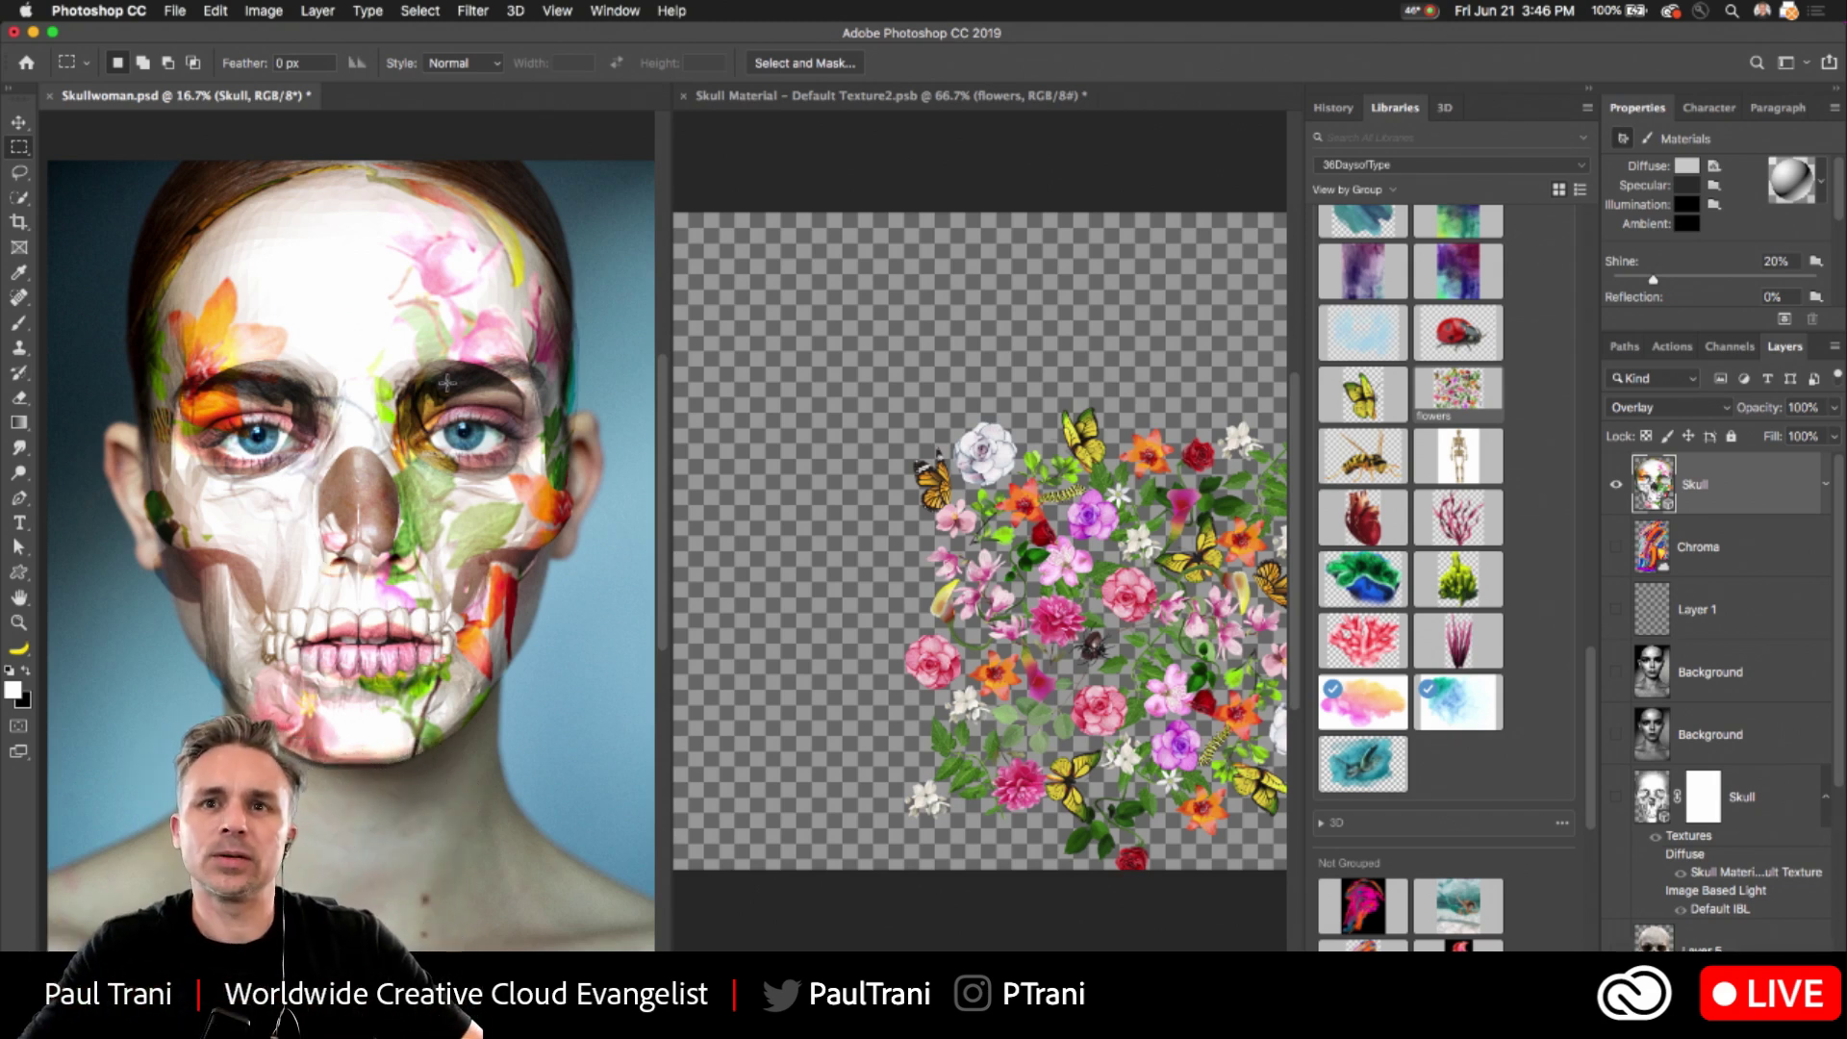
{"action": "left_click", "coordinate": [1269, 474]}
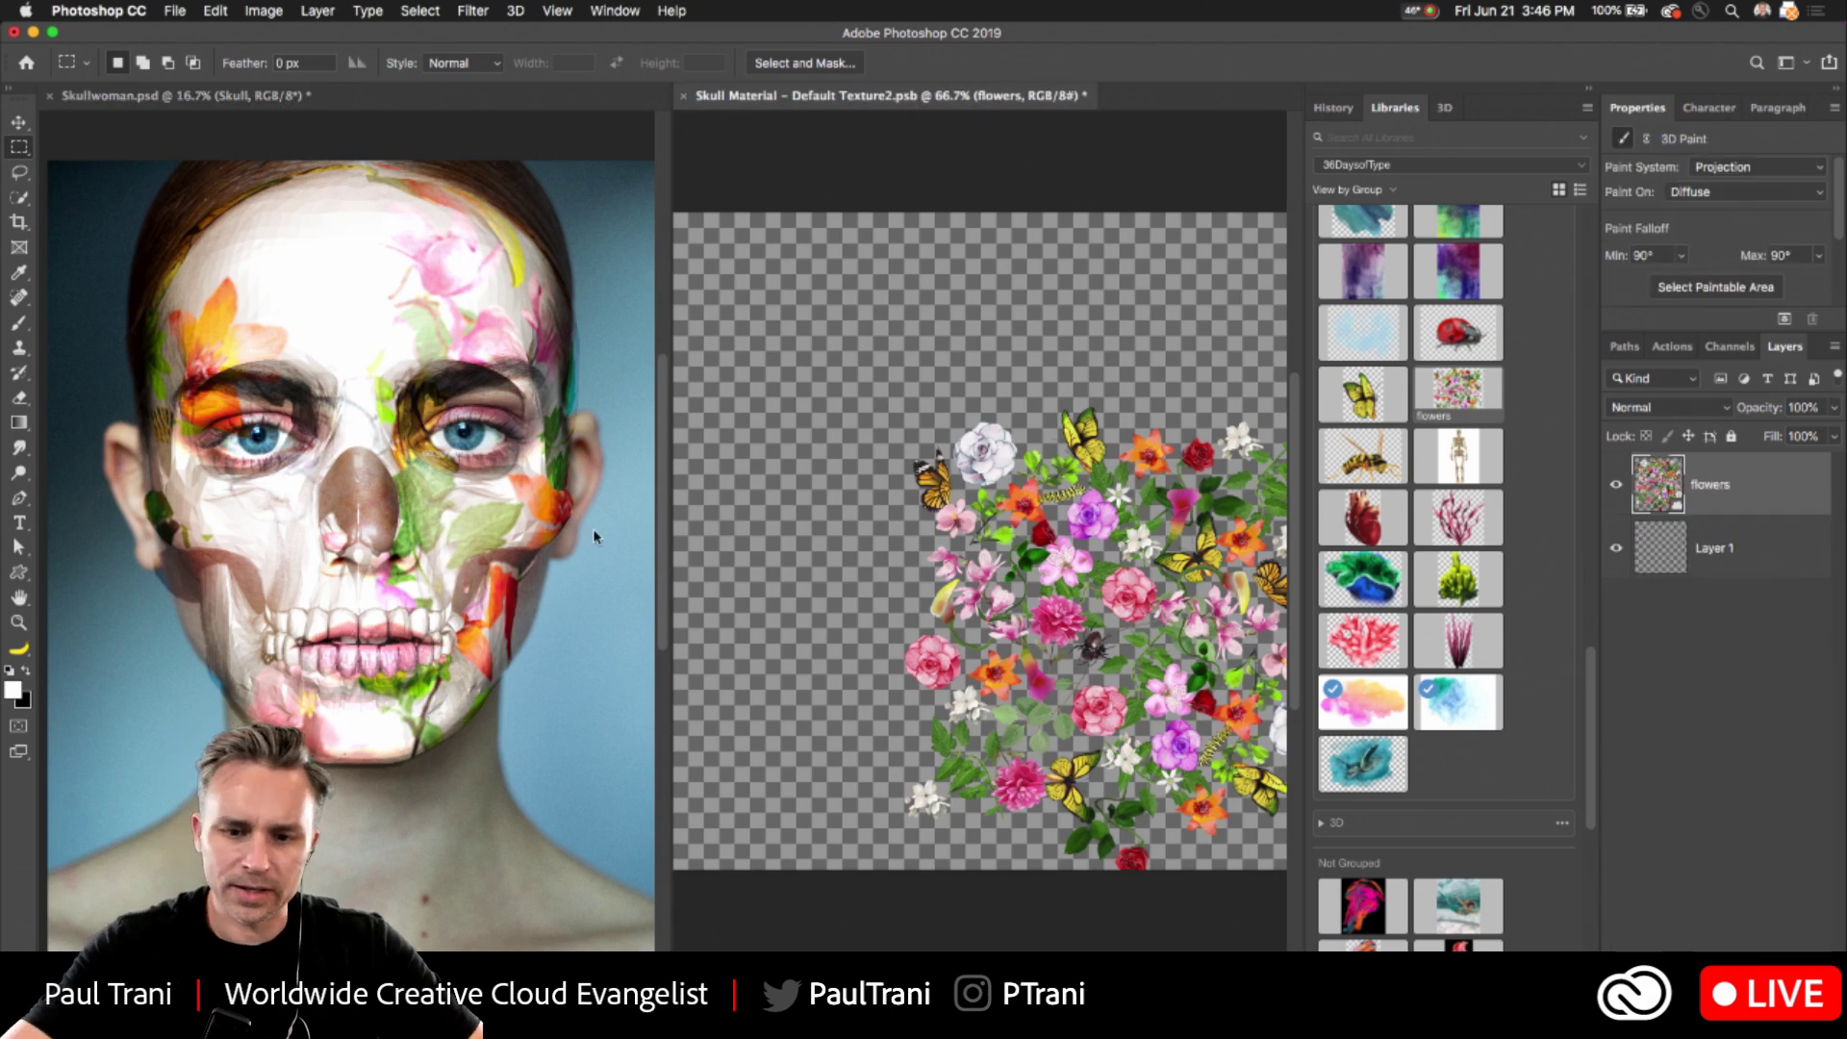
- Minimize the Photoshop, browser and chat windows and close the large Desktop folder window to uncover Adobe Dimension
{"action": "left_click", "coordinate": [33, 33]}
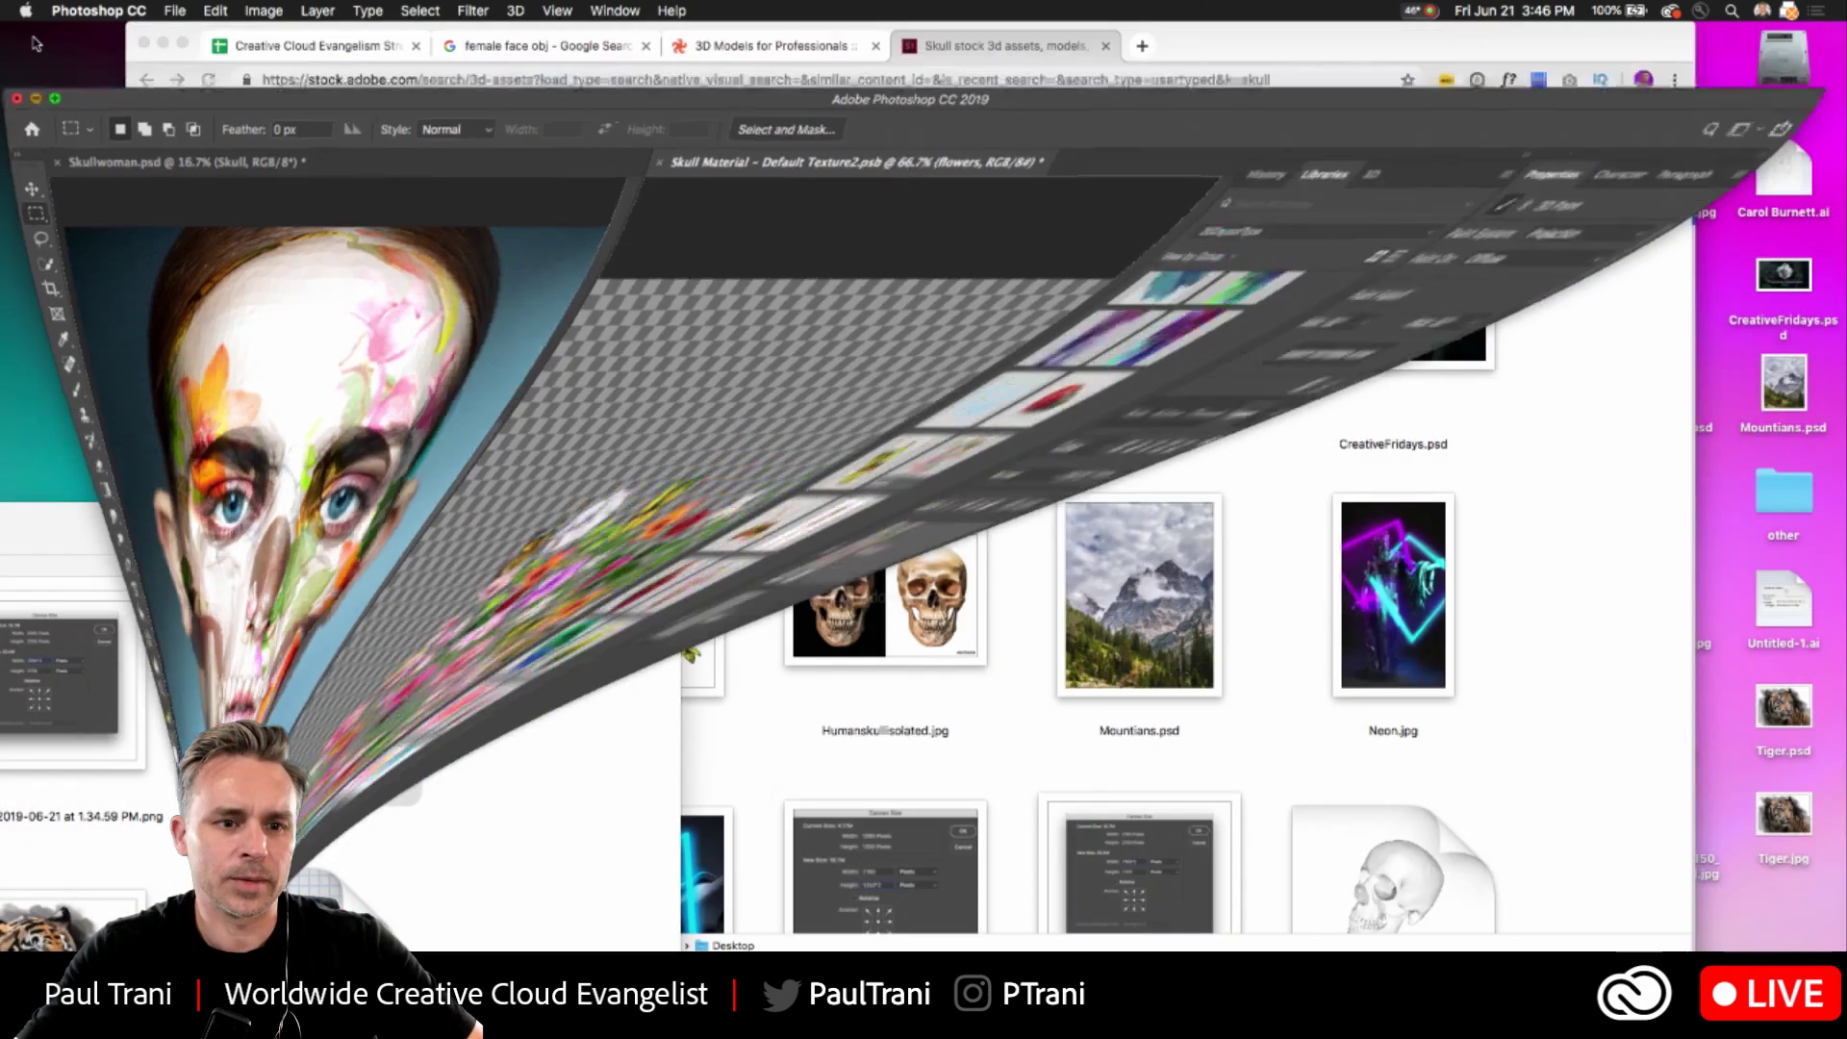
{"action": "left_click", "coordinate": [164, 44]}
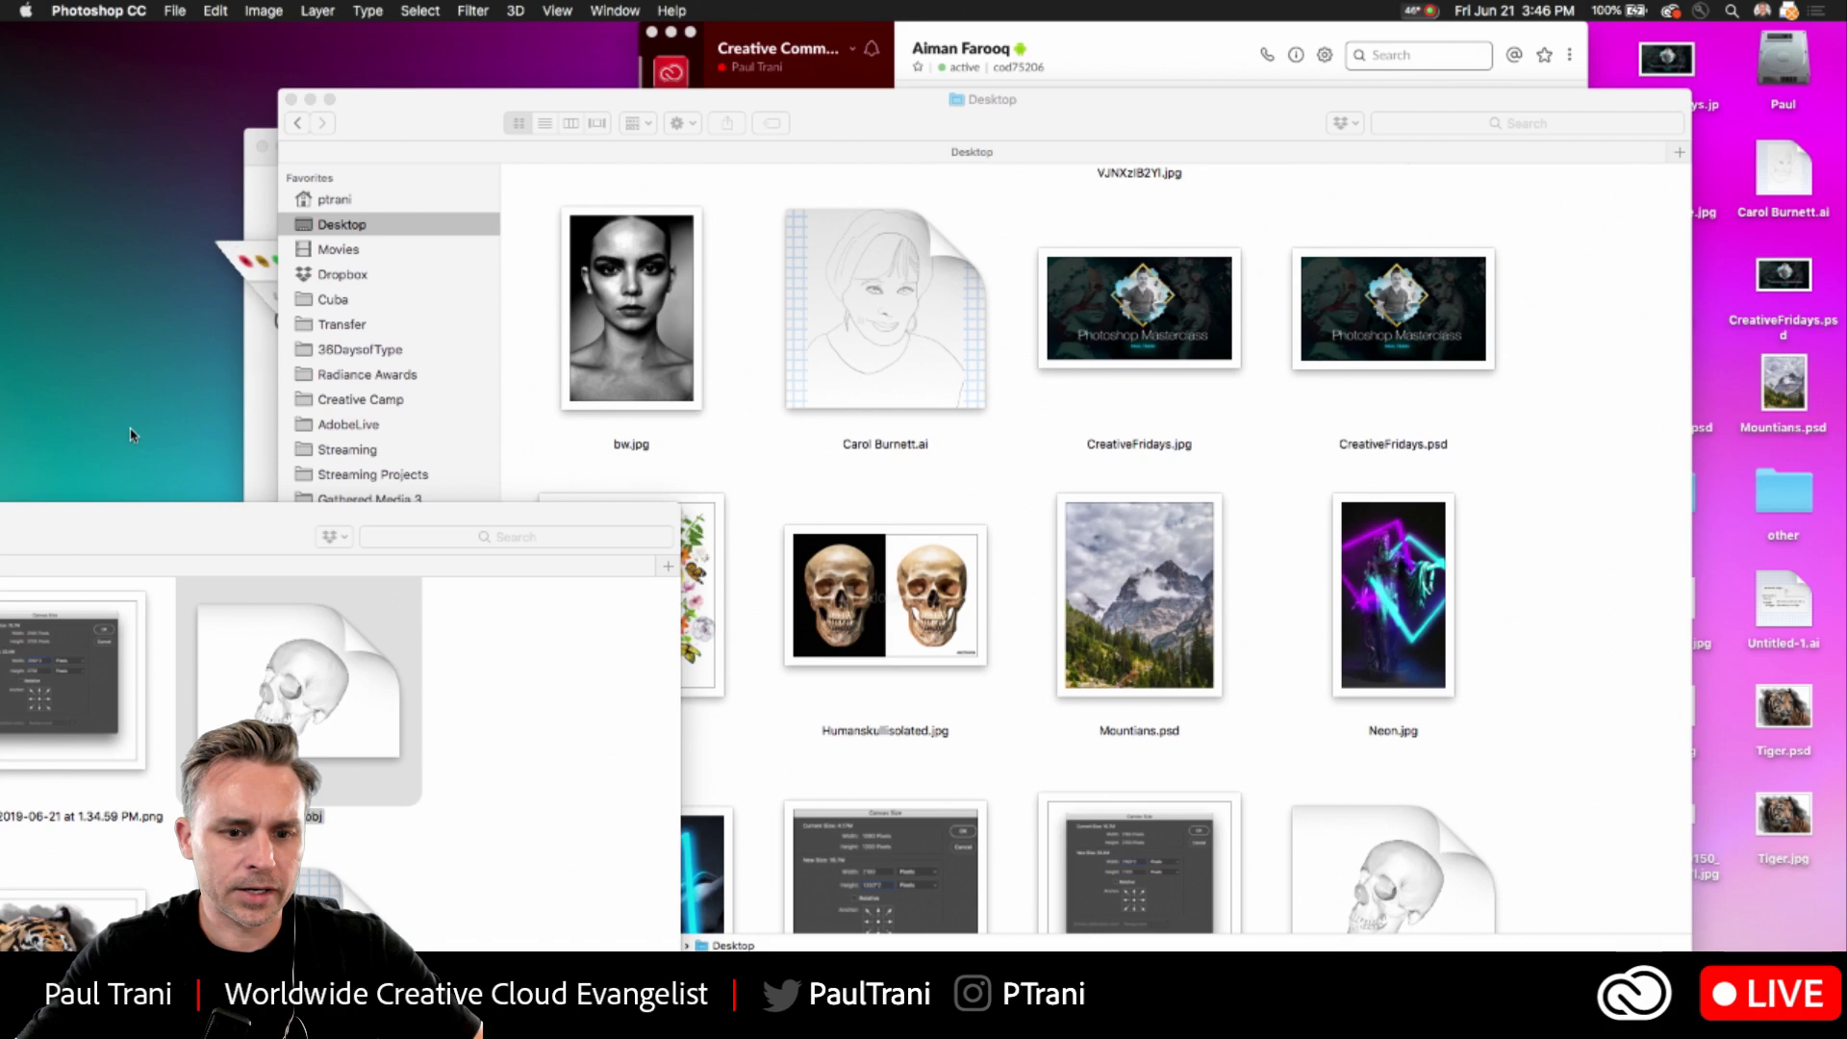
{"action": "left_click", "coordinate": [672, 34]}
{"action": "left_click", "coordinate": [291, 100]}
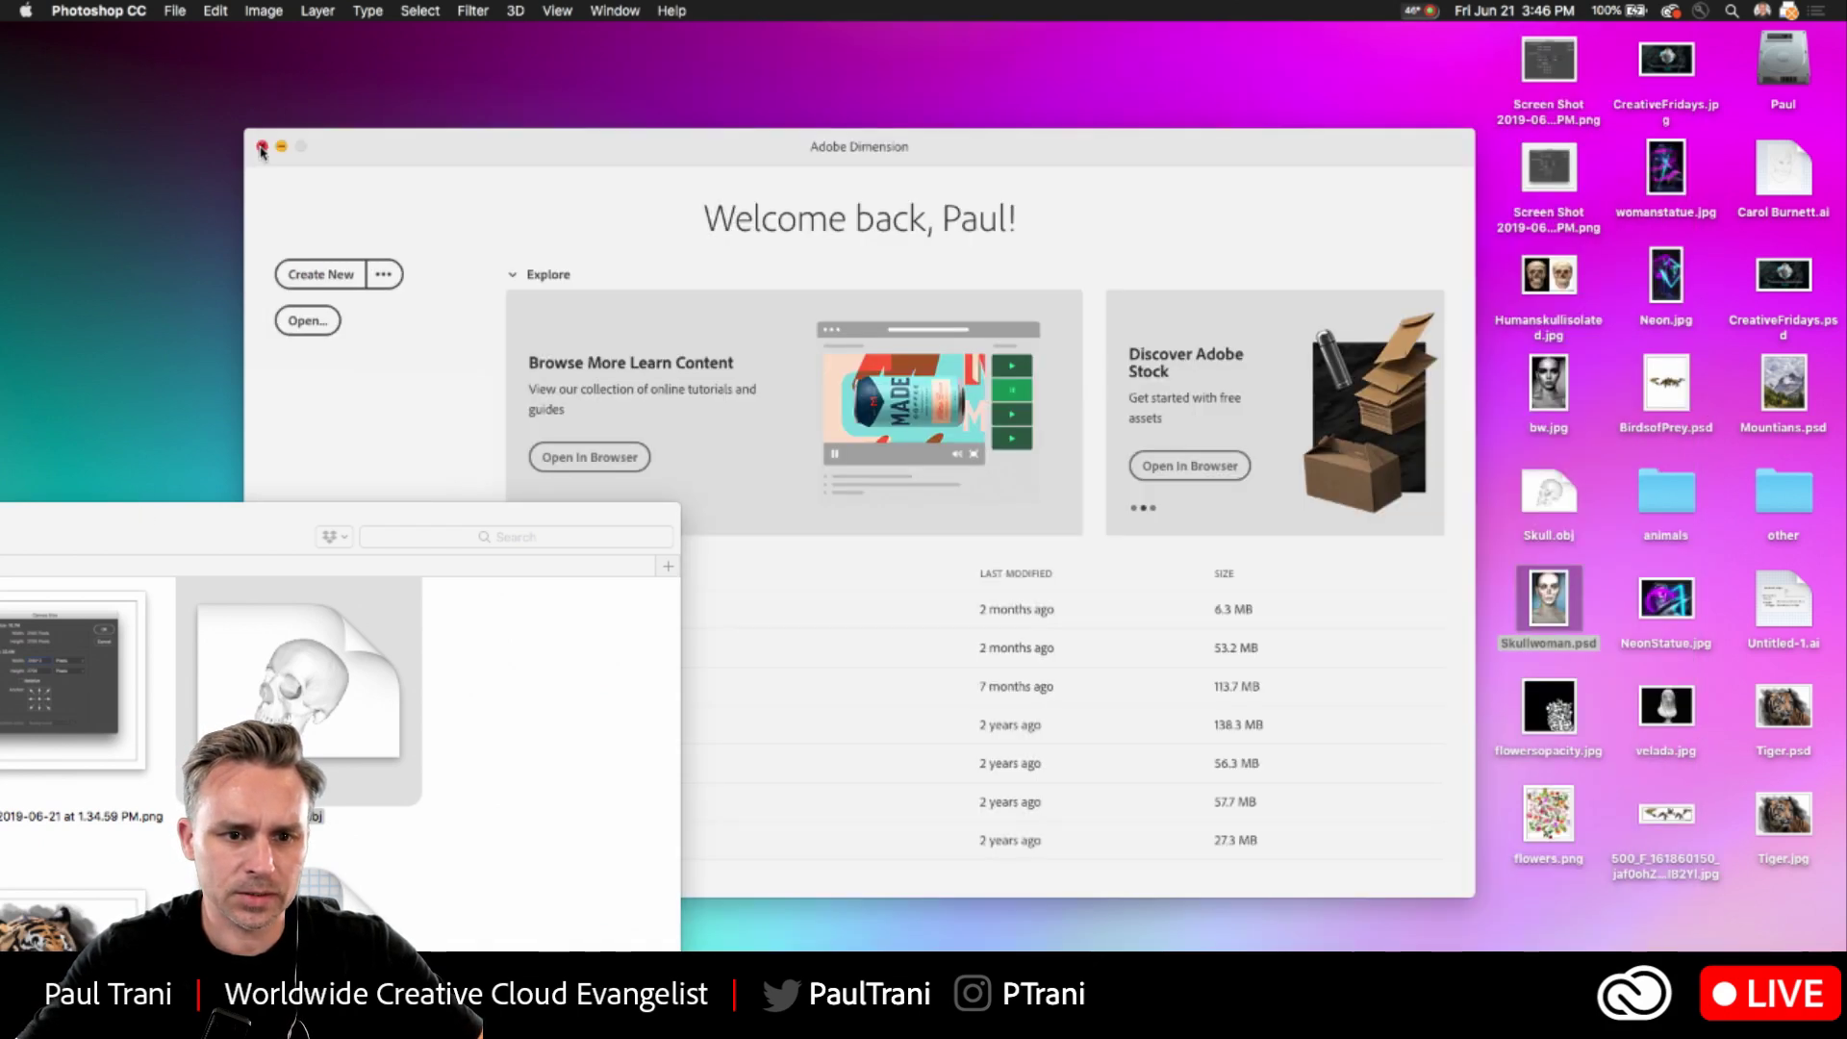
- Preview Tiger.jpg and NeonStatue.jpg in the remaining Desktop folder window, and close that window
{"action": "double_click", "coordinate": [177, 536]}
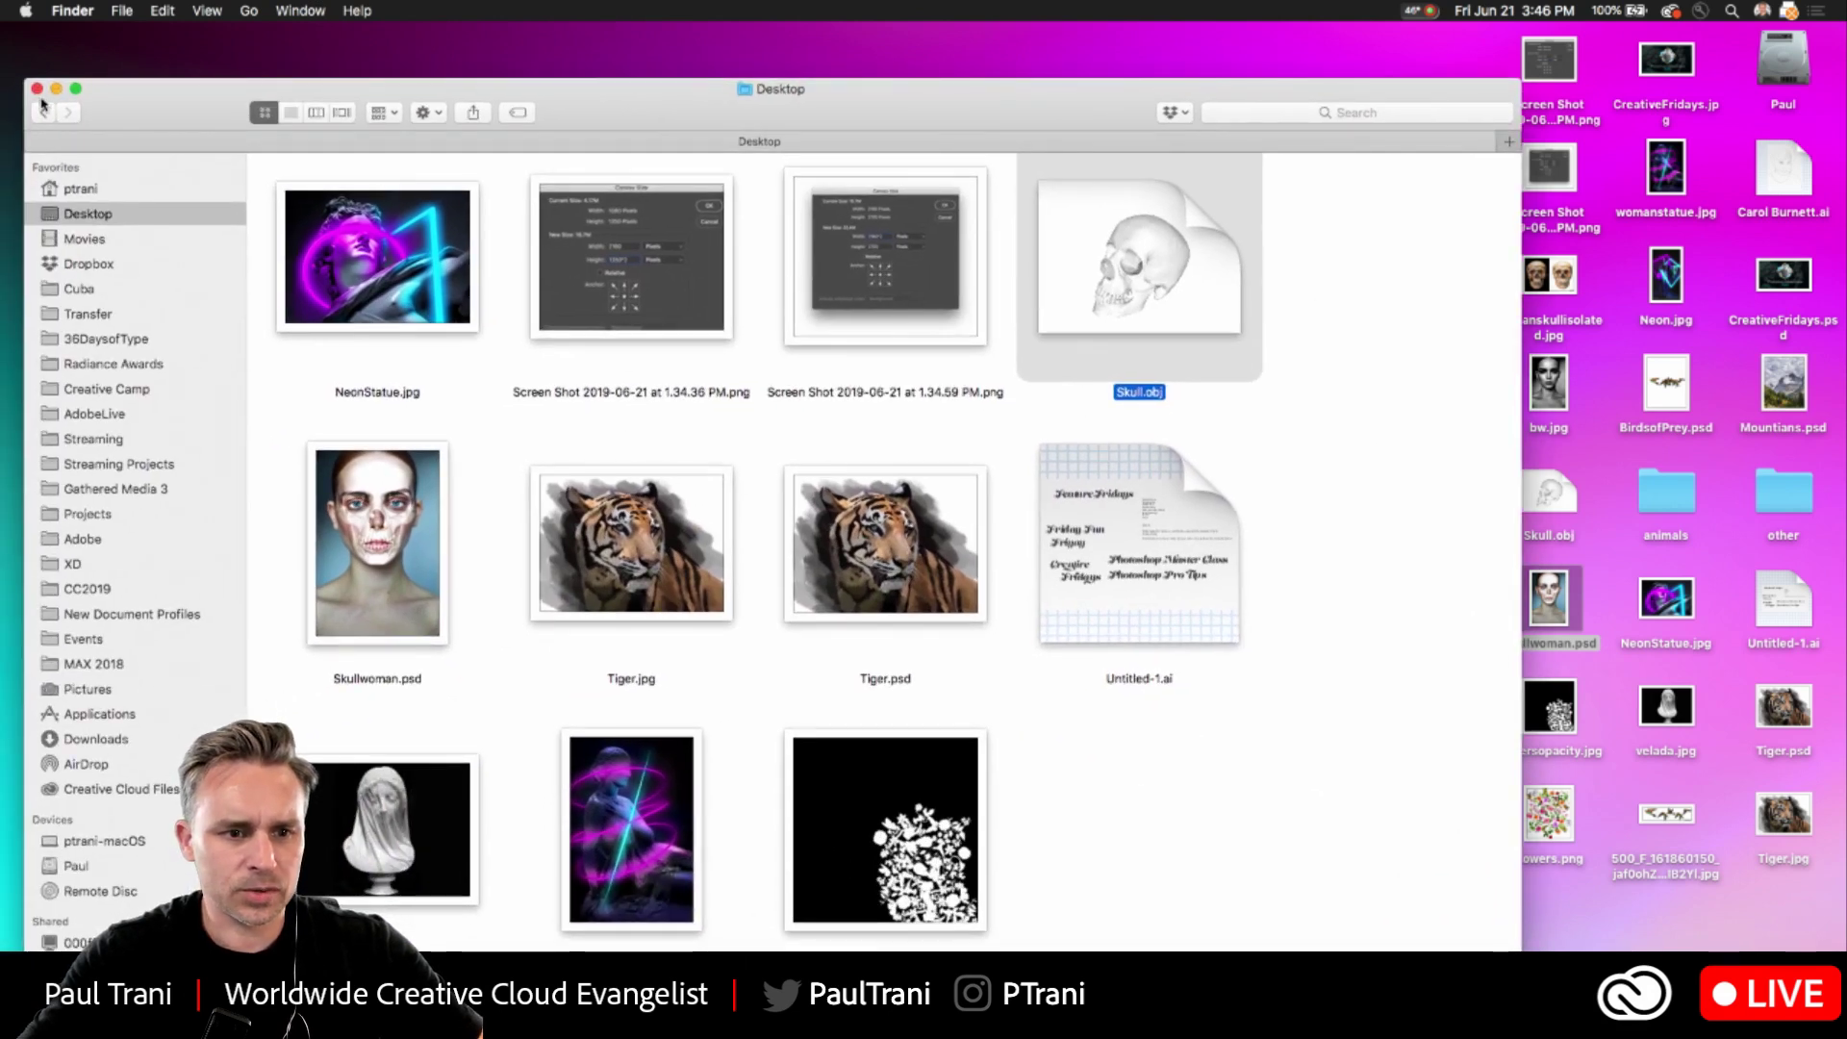
{"action": "left_click", "coordinate": [718, 473]}
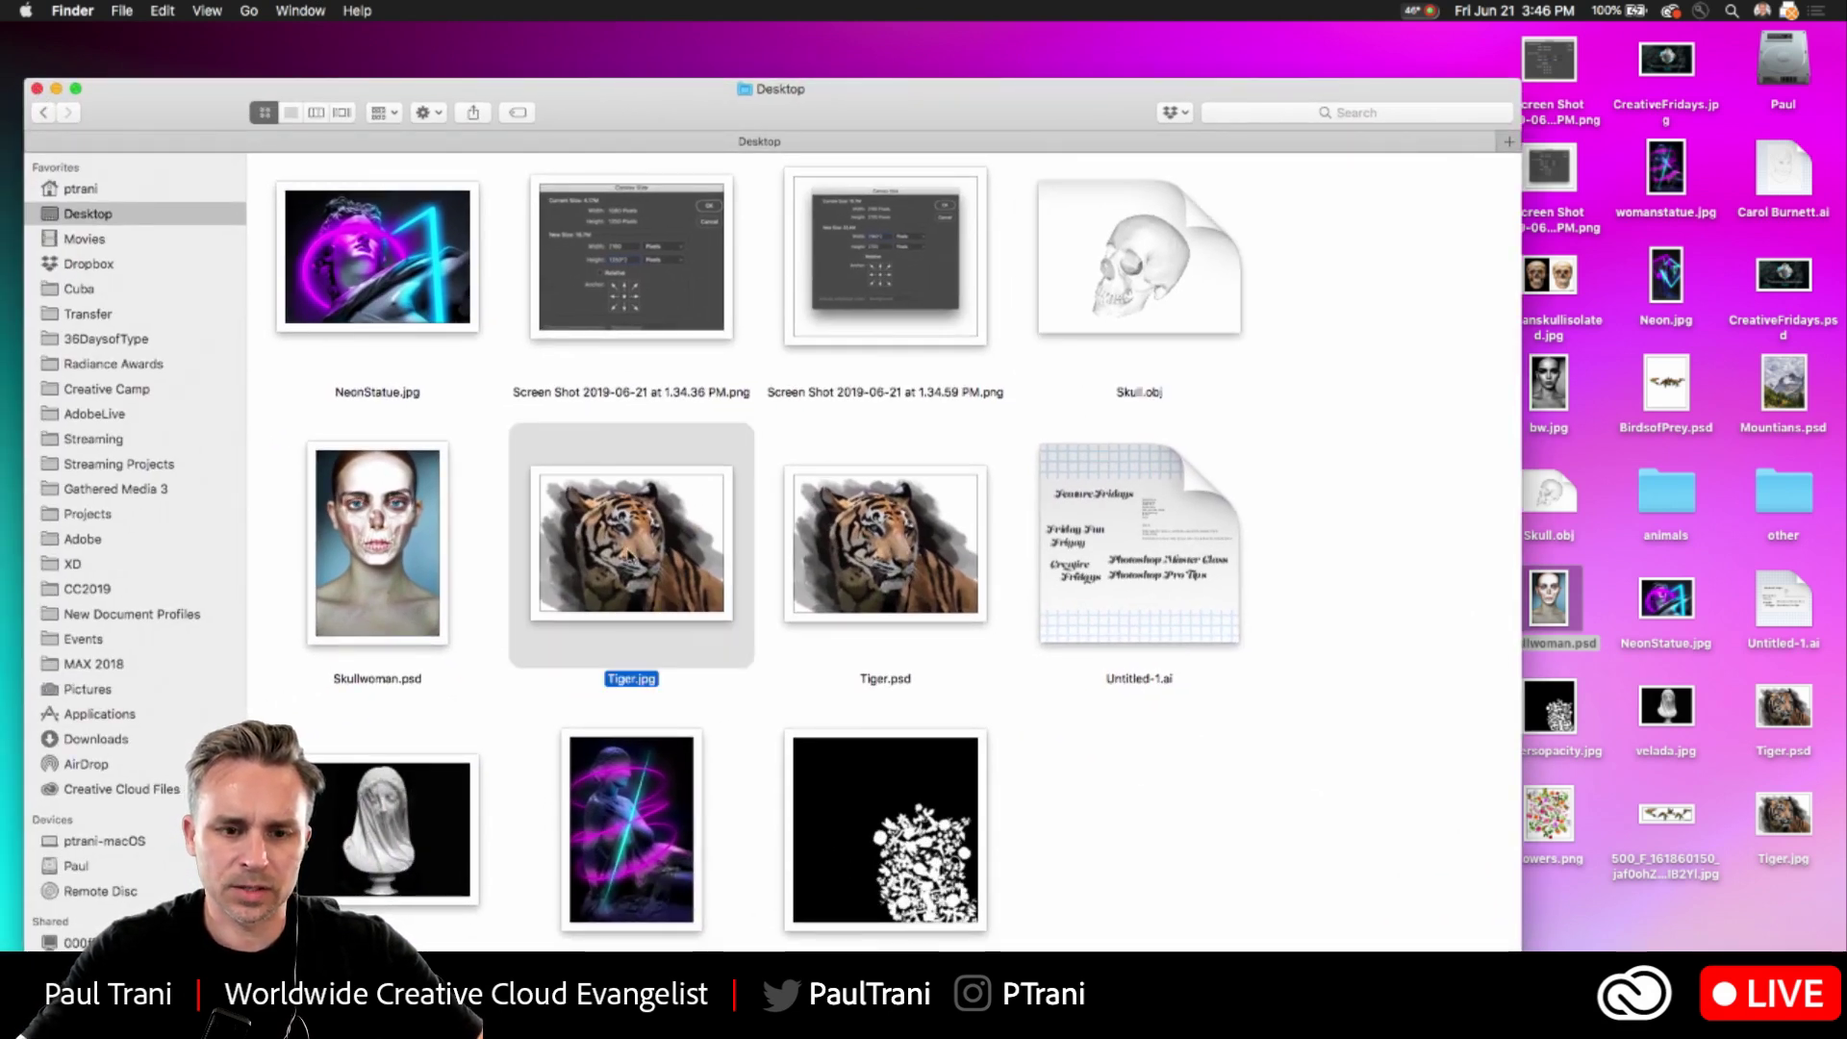
{"action": "key", "text": "space"}
{"action": "key", "text": "space"}
{"action": "left_click", "coordinate": [318, 231]}
{"action": "key", "text": "space"}
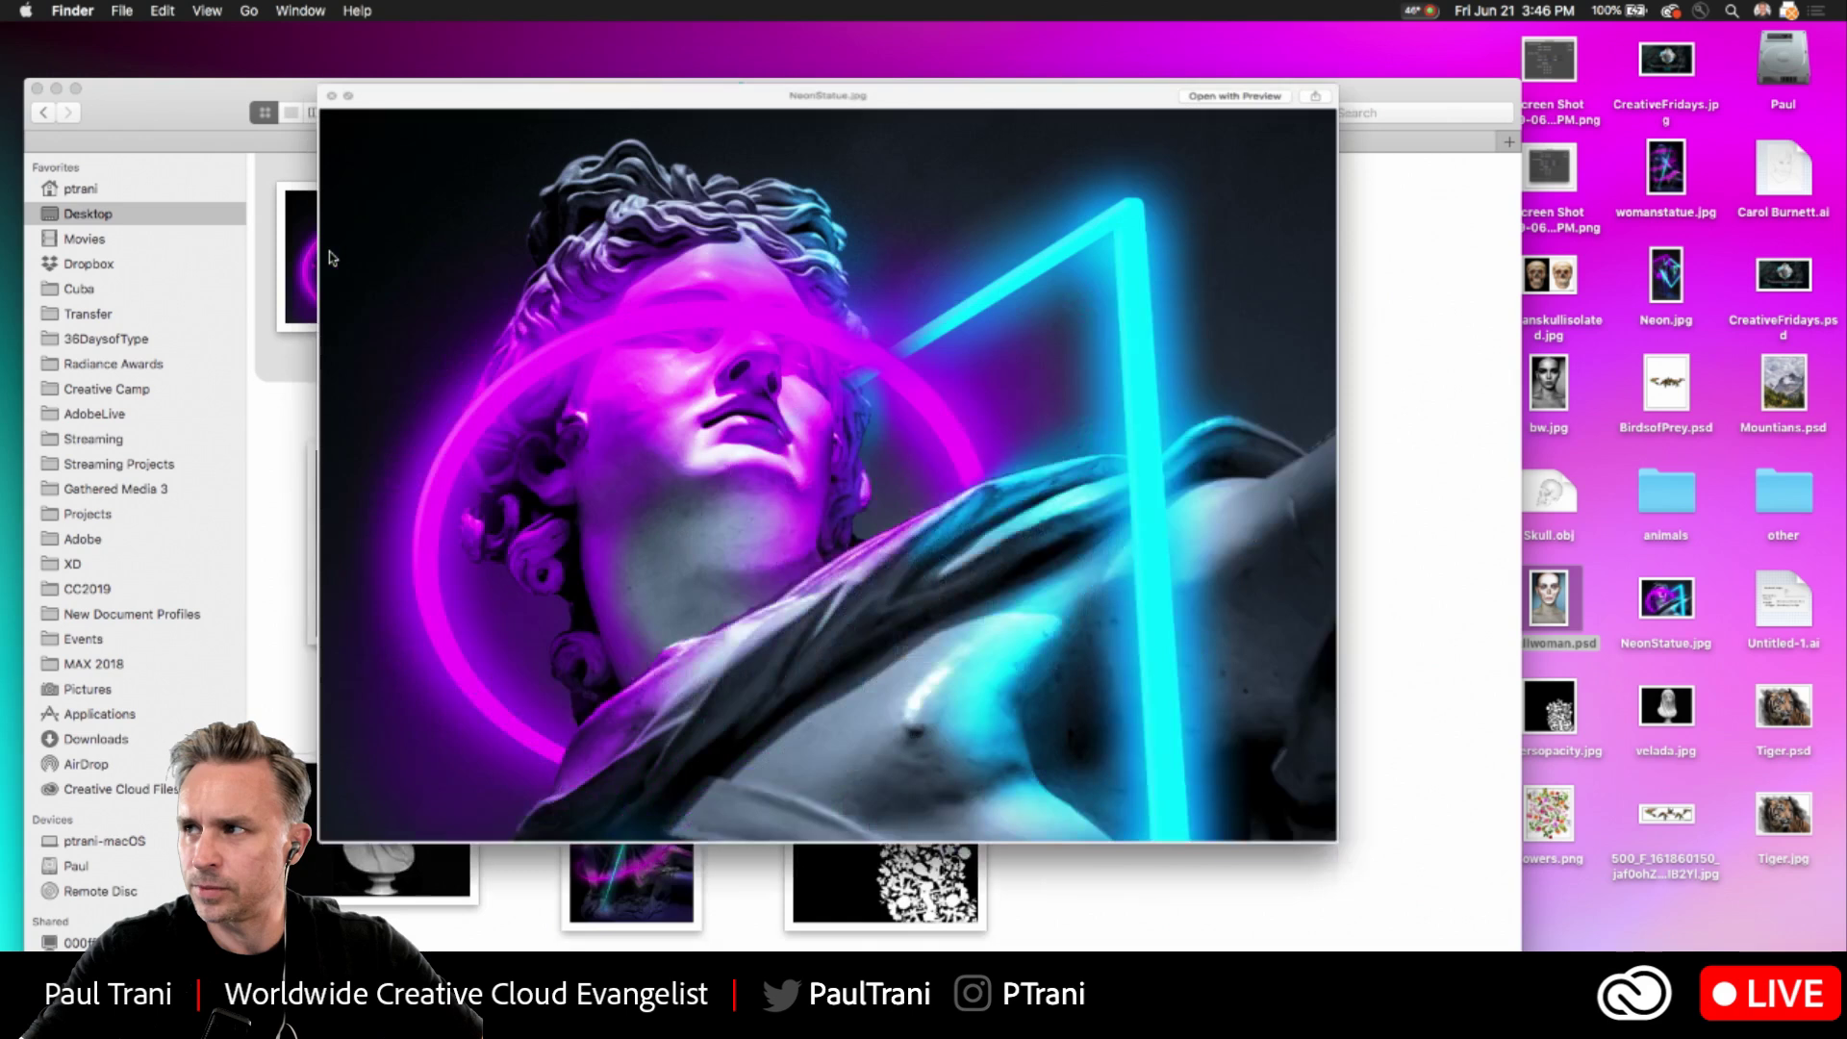
{"action": "key", "text": "space"}
{"action": "left_click", "coordinate": [36, 88]}
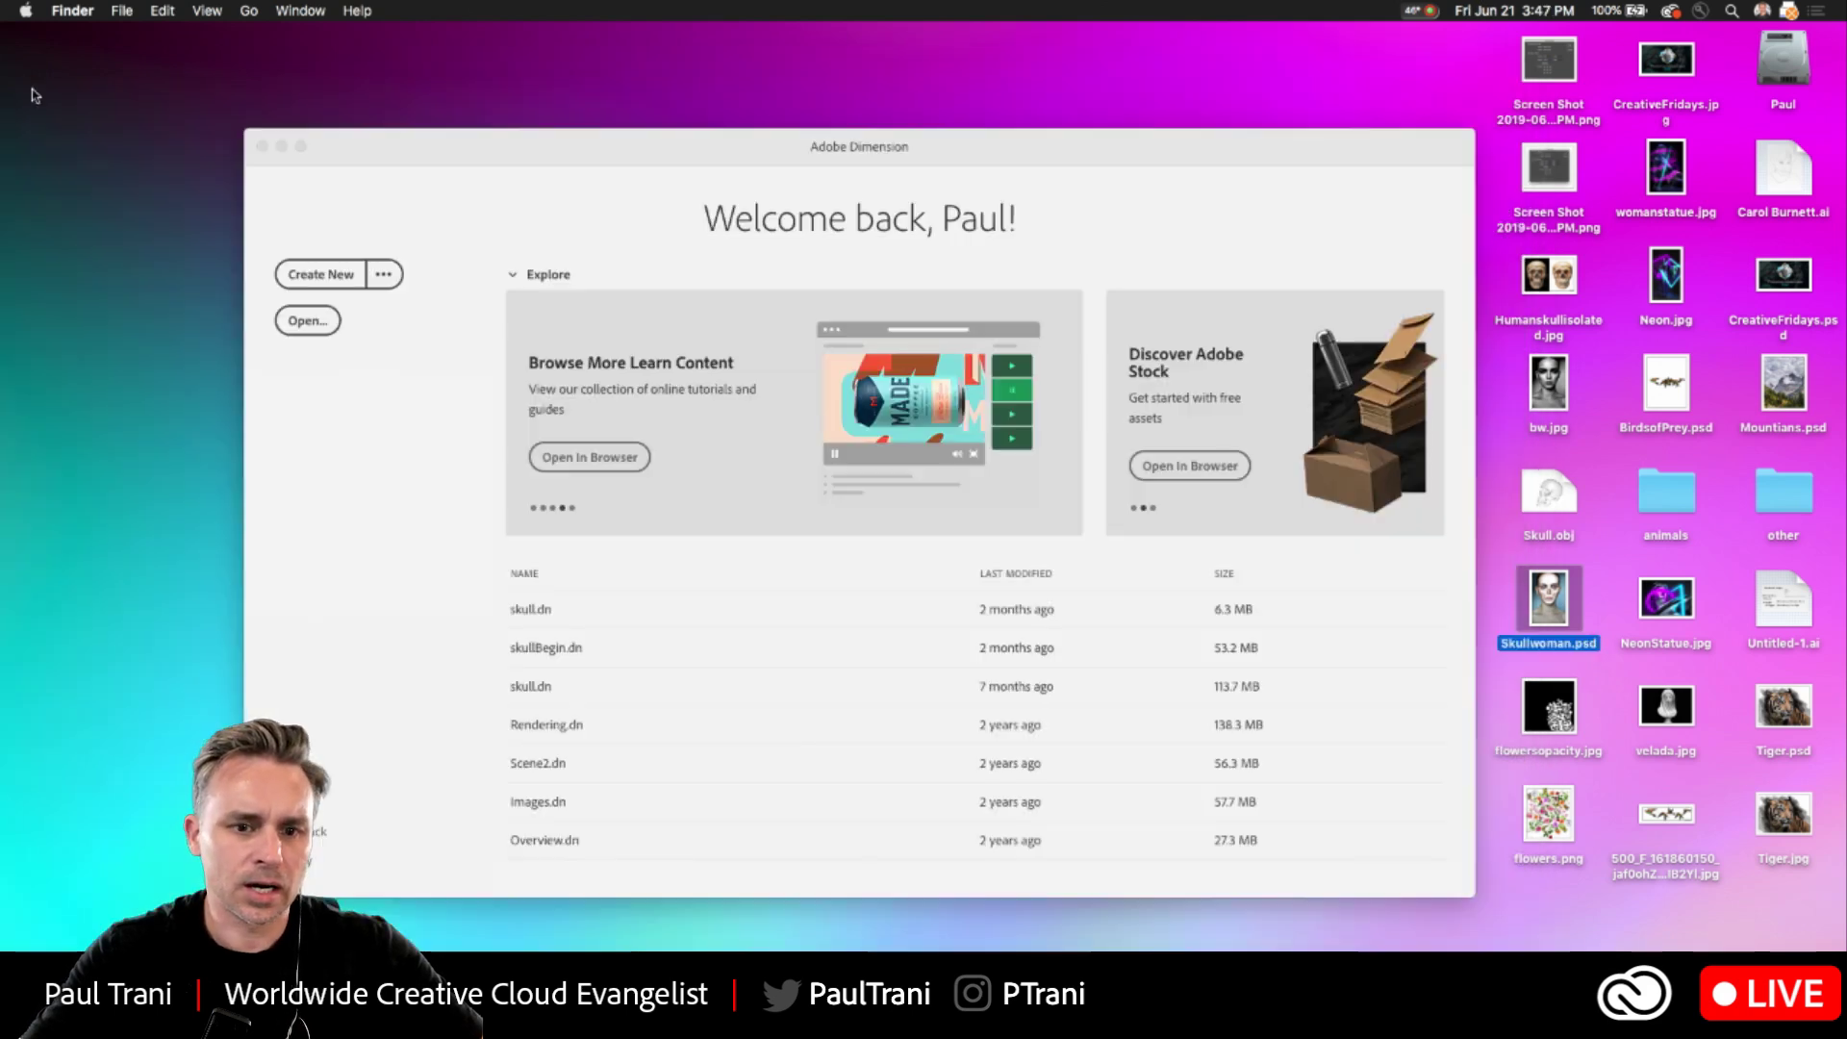
- Switch to Adobe Dimension, create a new document and set the Desert Backdrop image as its background
{"action": "left_click", "coordinate": [525, 152]}
{"action": "left_click_drag", "start_coordinate": [515, 154], "coordinate": [531, 149]}
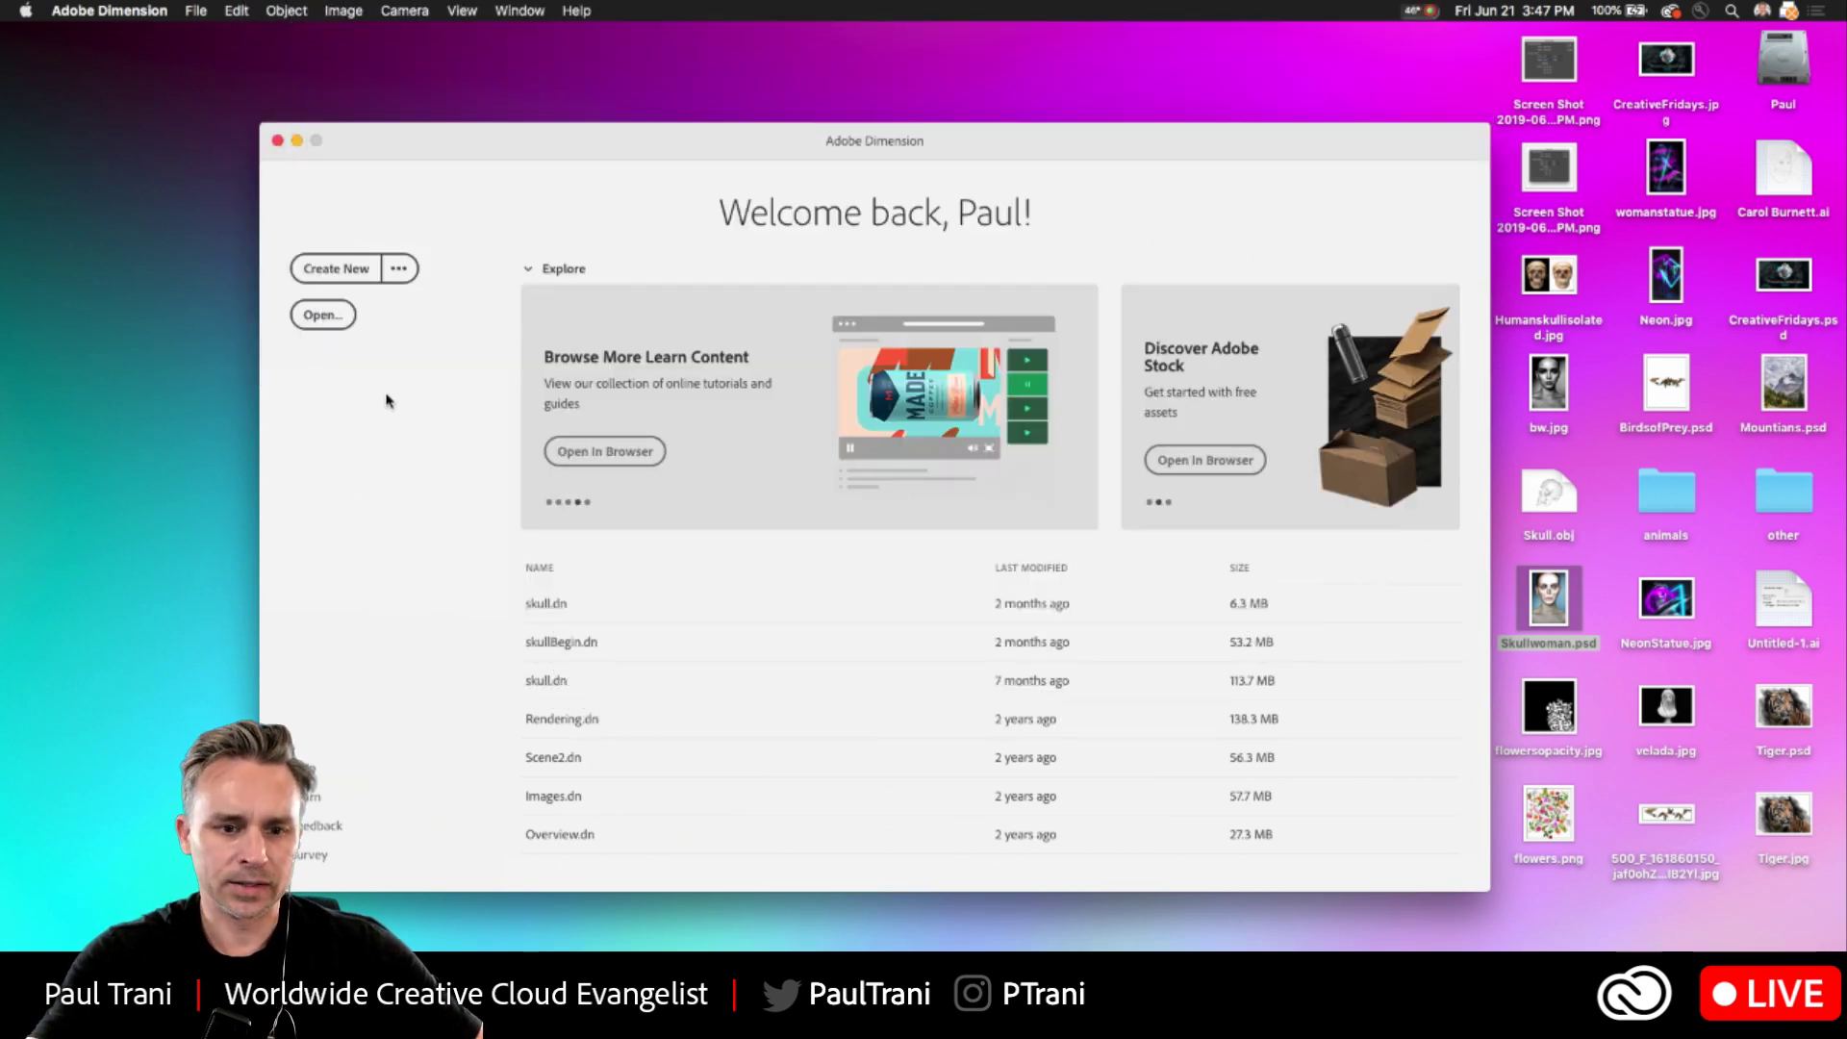
{"action": "left_click", "coordinate": [331, 268]}
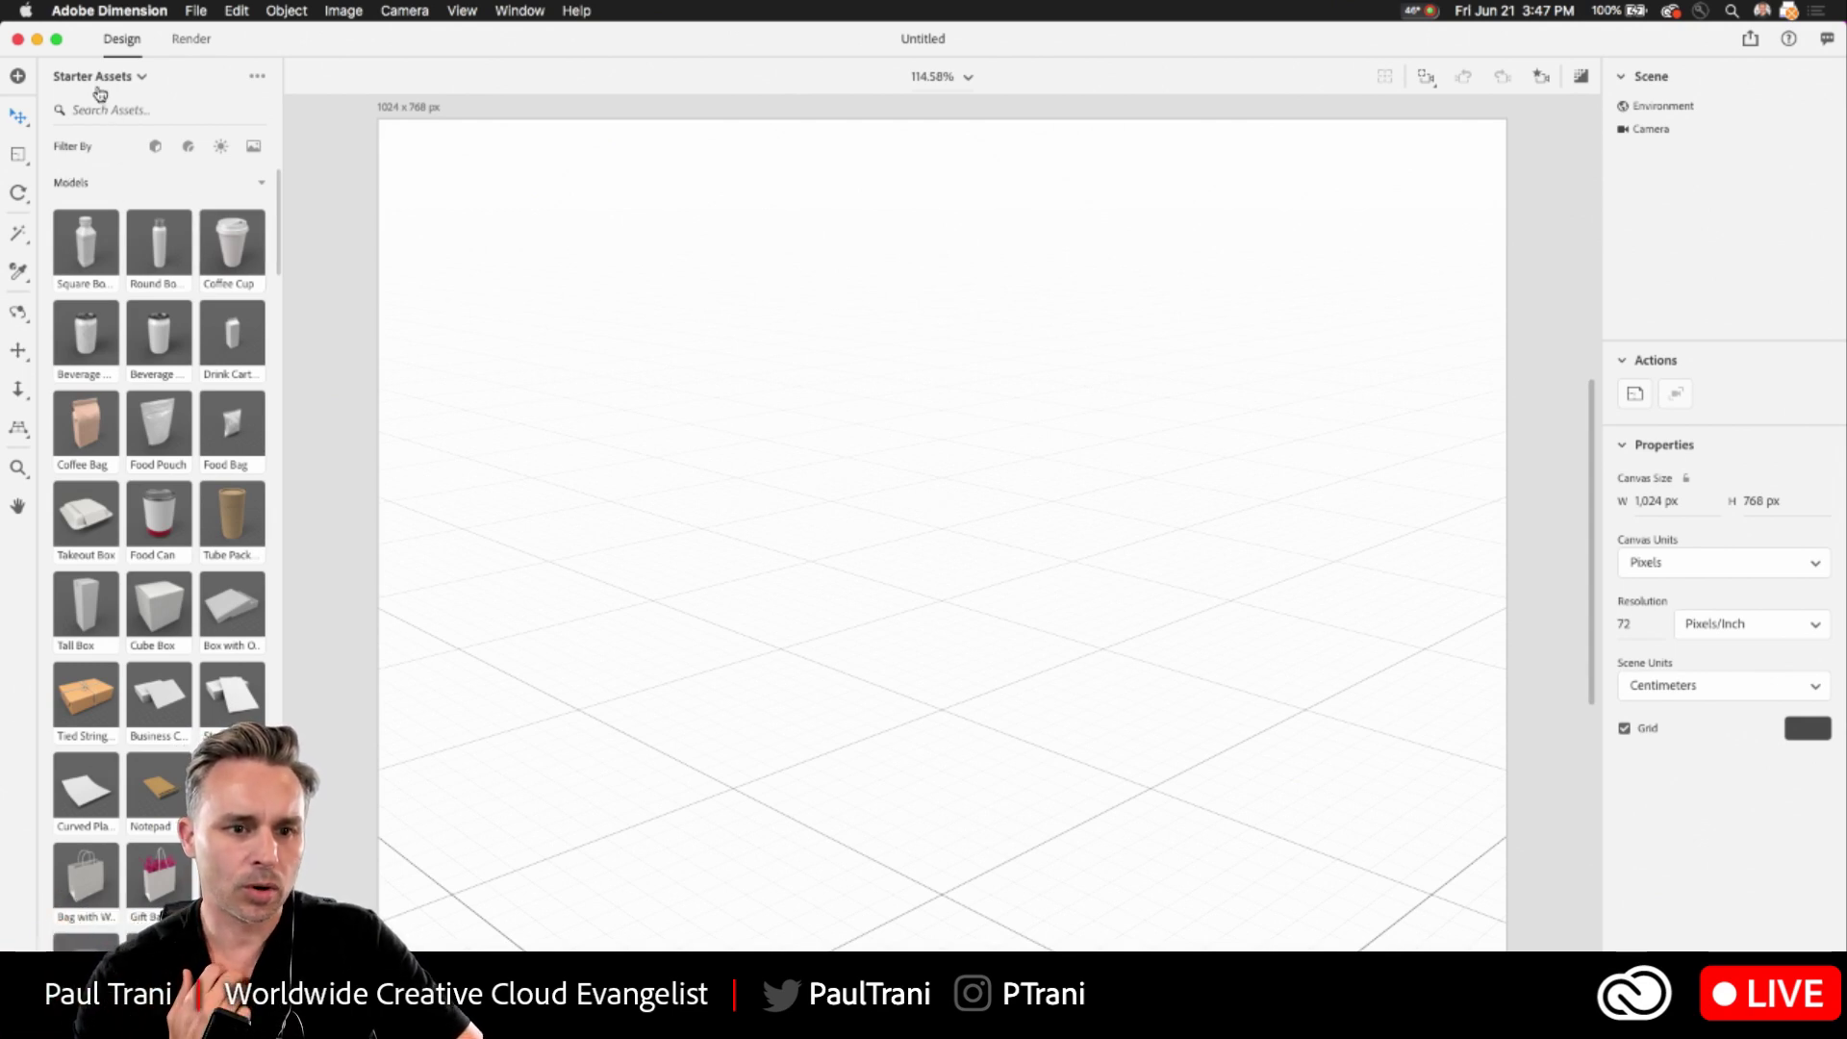
{"action": "left_click", "coordinate": [253, 146]}
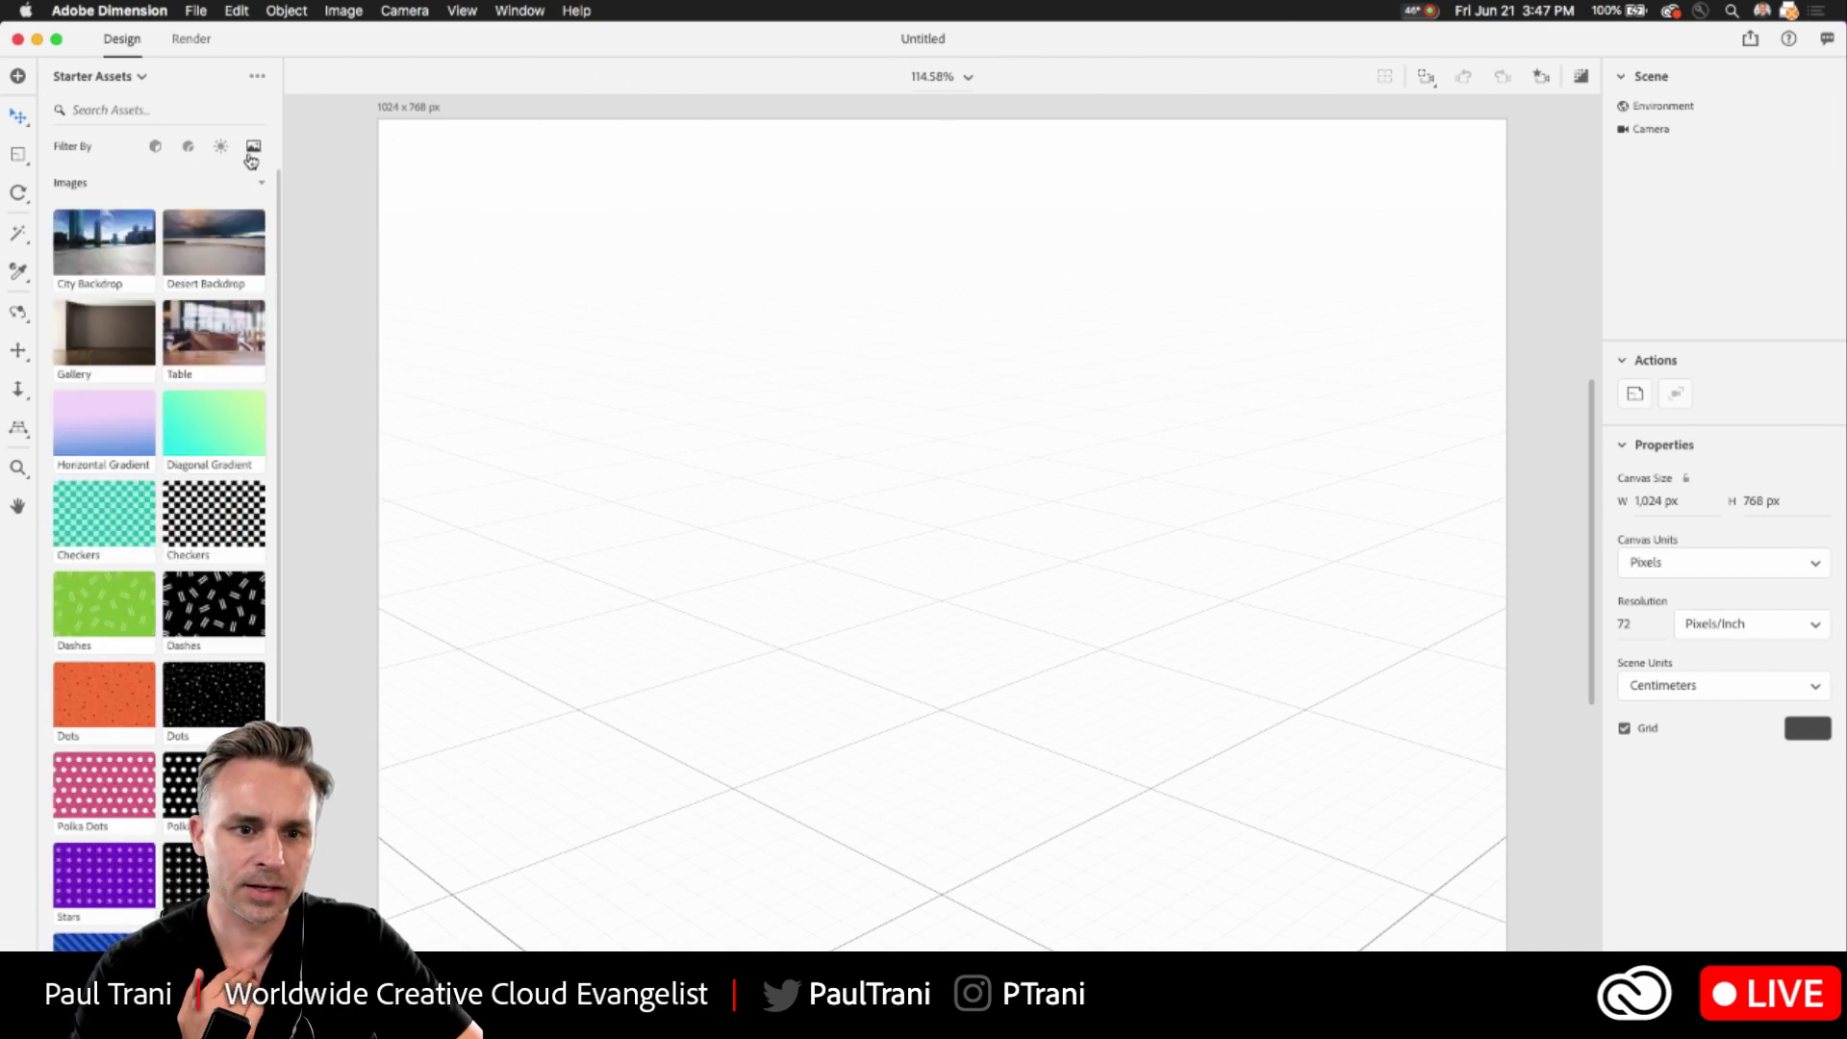
{"action": "left_click_drag", "start_coordinate": [182, 332], "coordinate": [948, 574]}
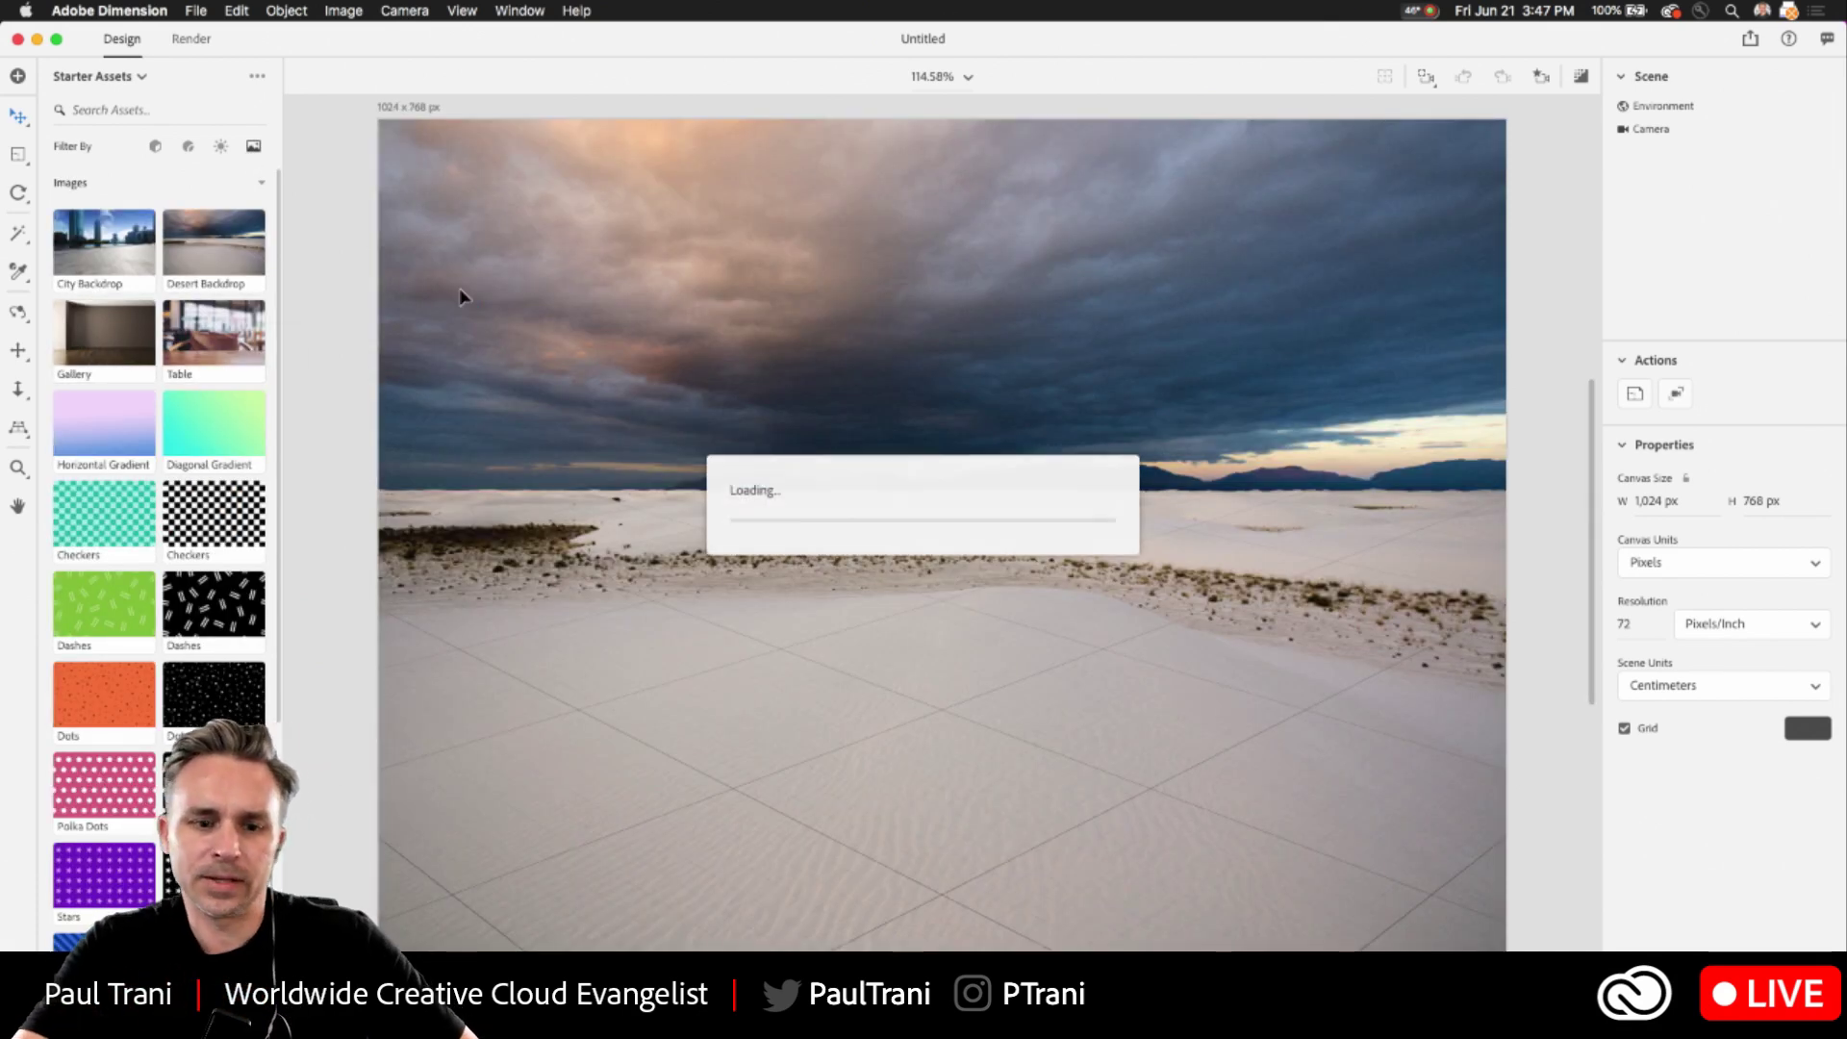
- Search all Creative Cloud libraries for "skull" assets
{"action": "left_click", "coordinate": [92, 79]}
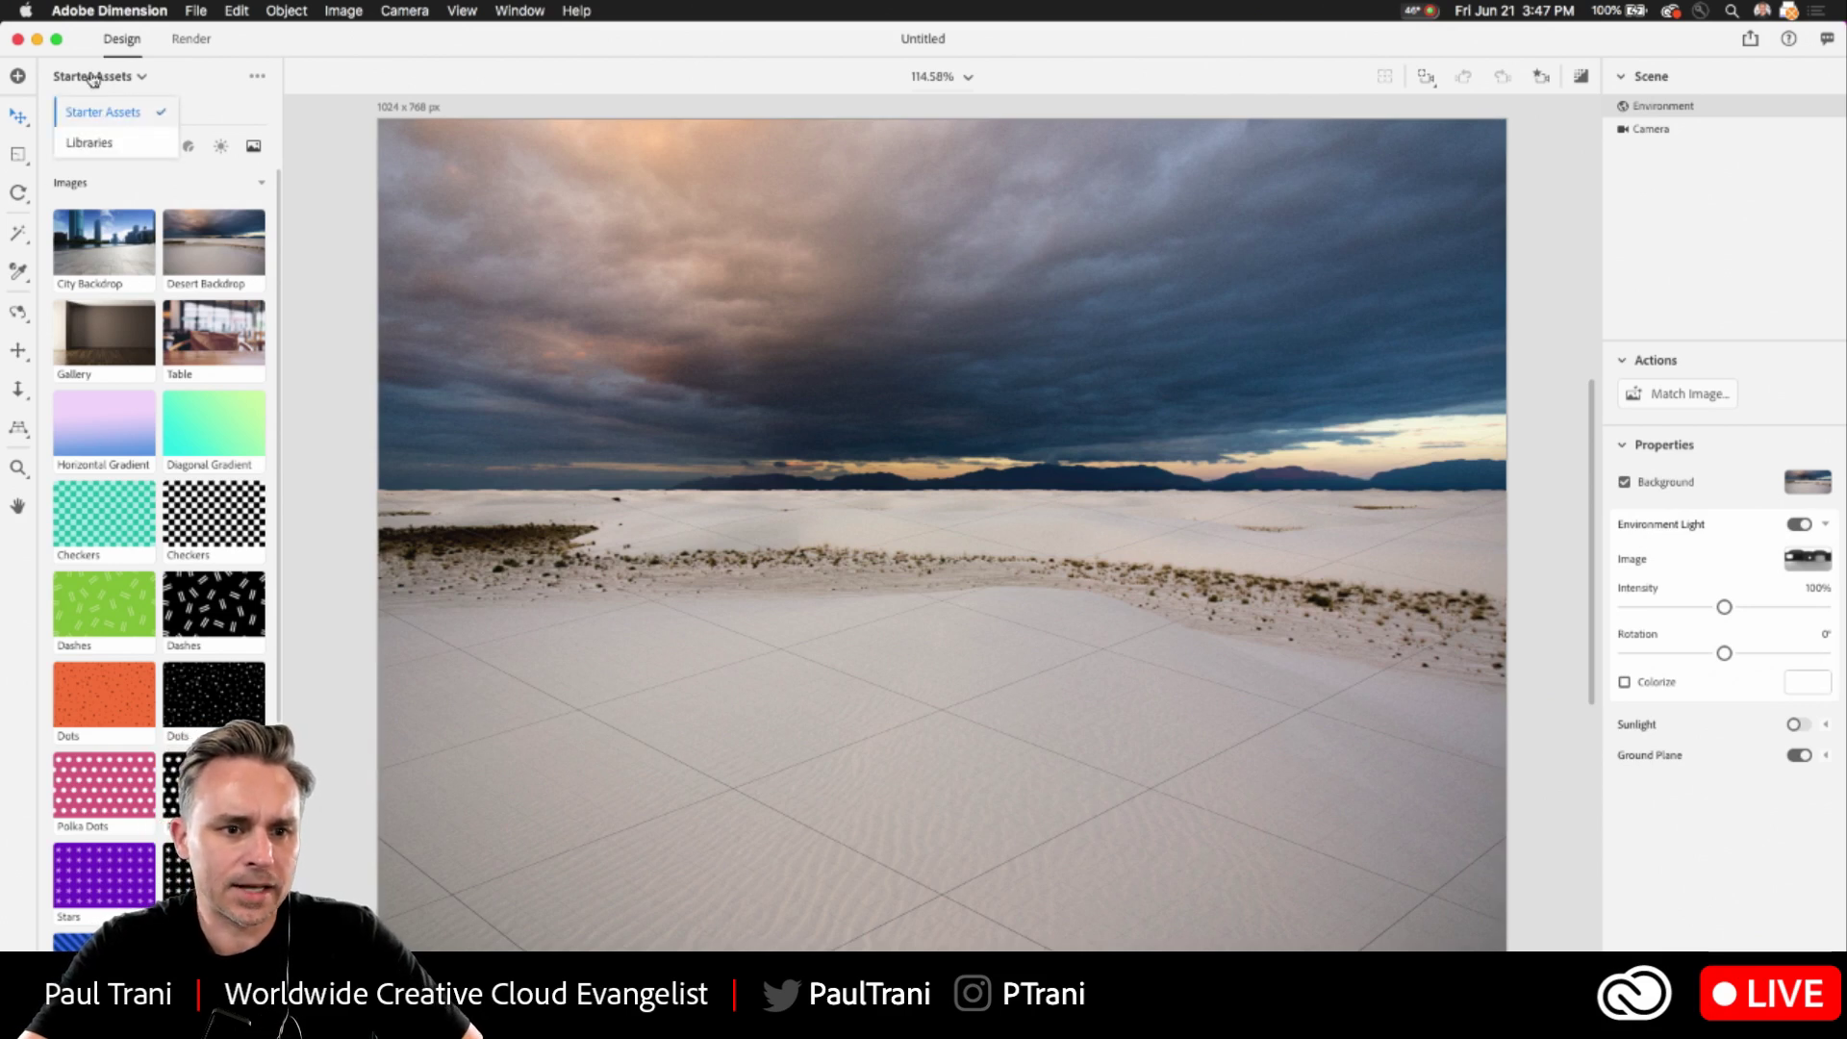
{"action": "left_click", "coordinate": [90, 143]}
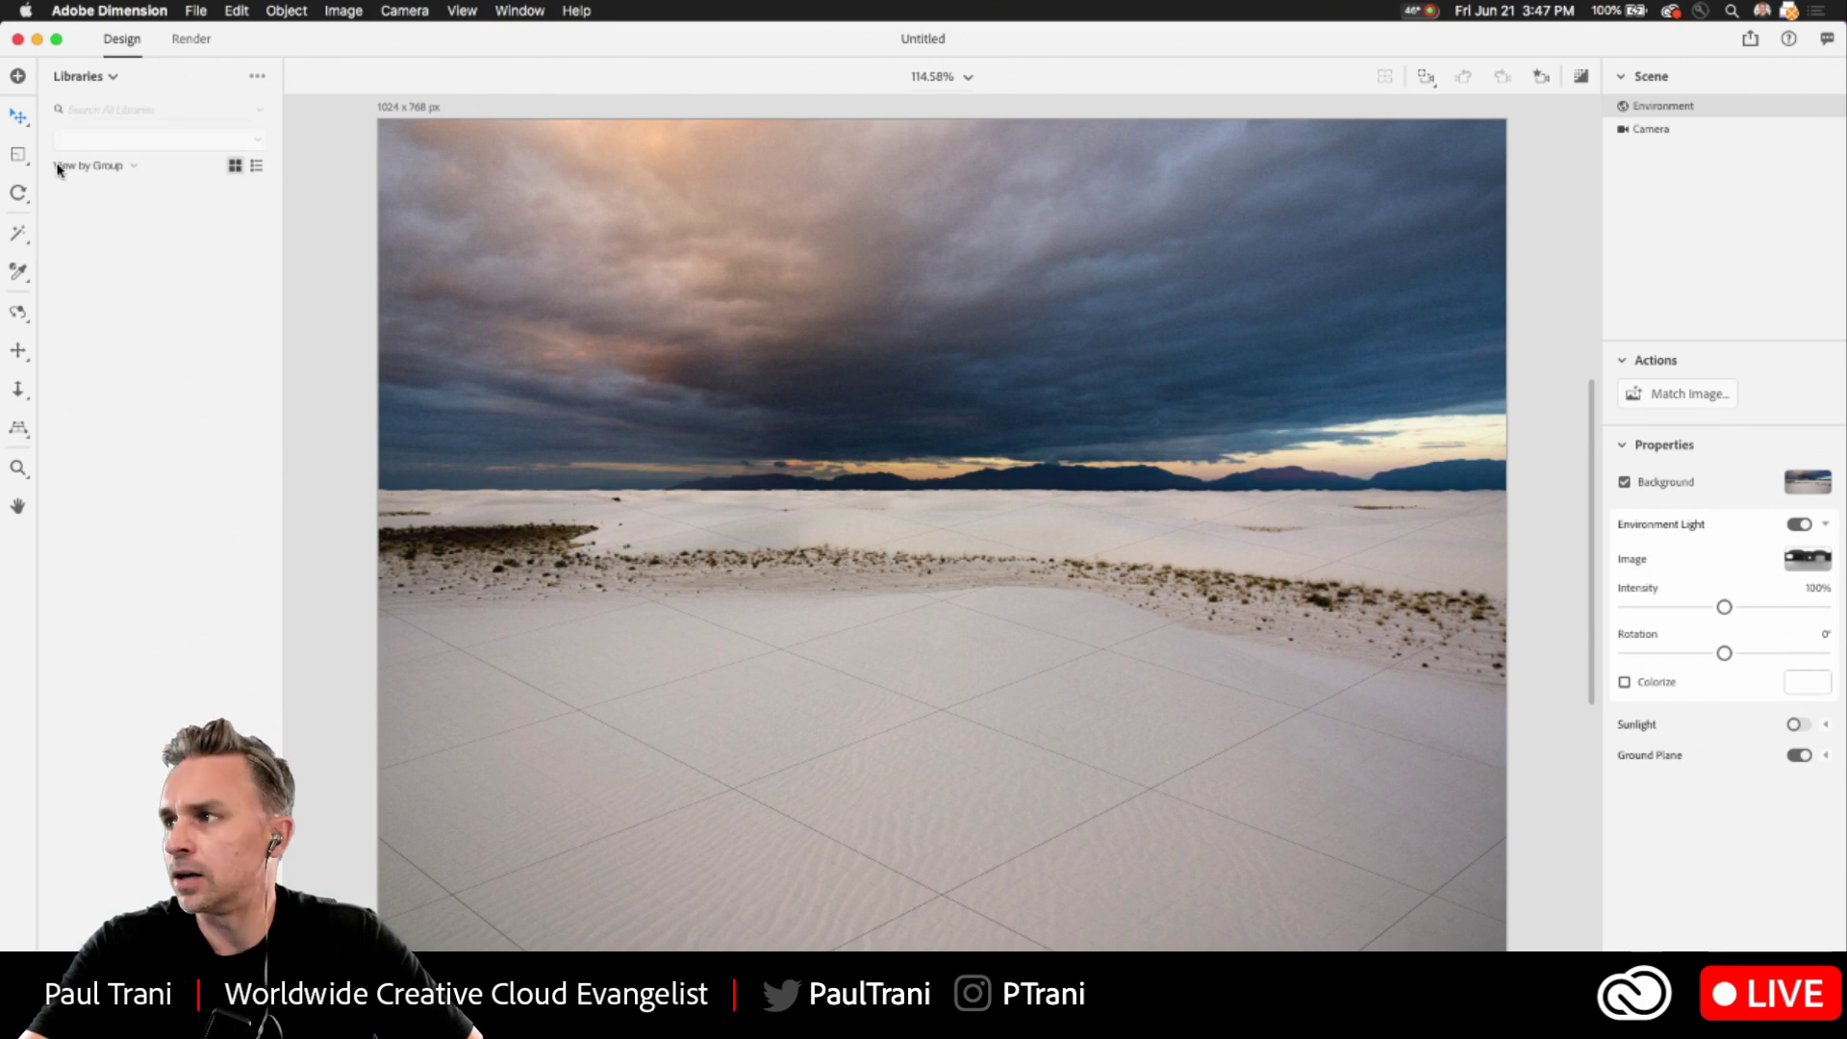
{"action": "left_click", "coordinate": [107, 107]}
{"action": "type", "text": "skull"}
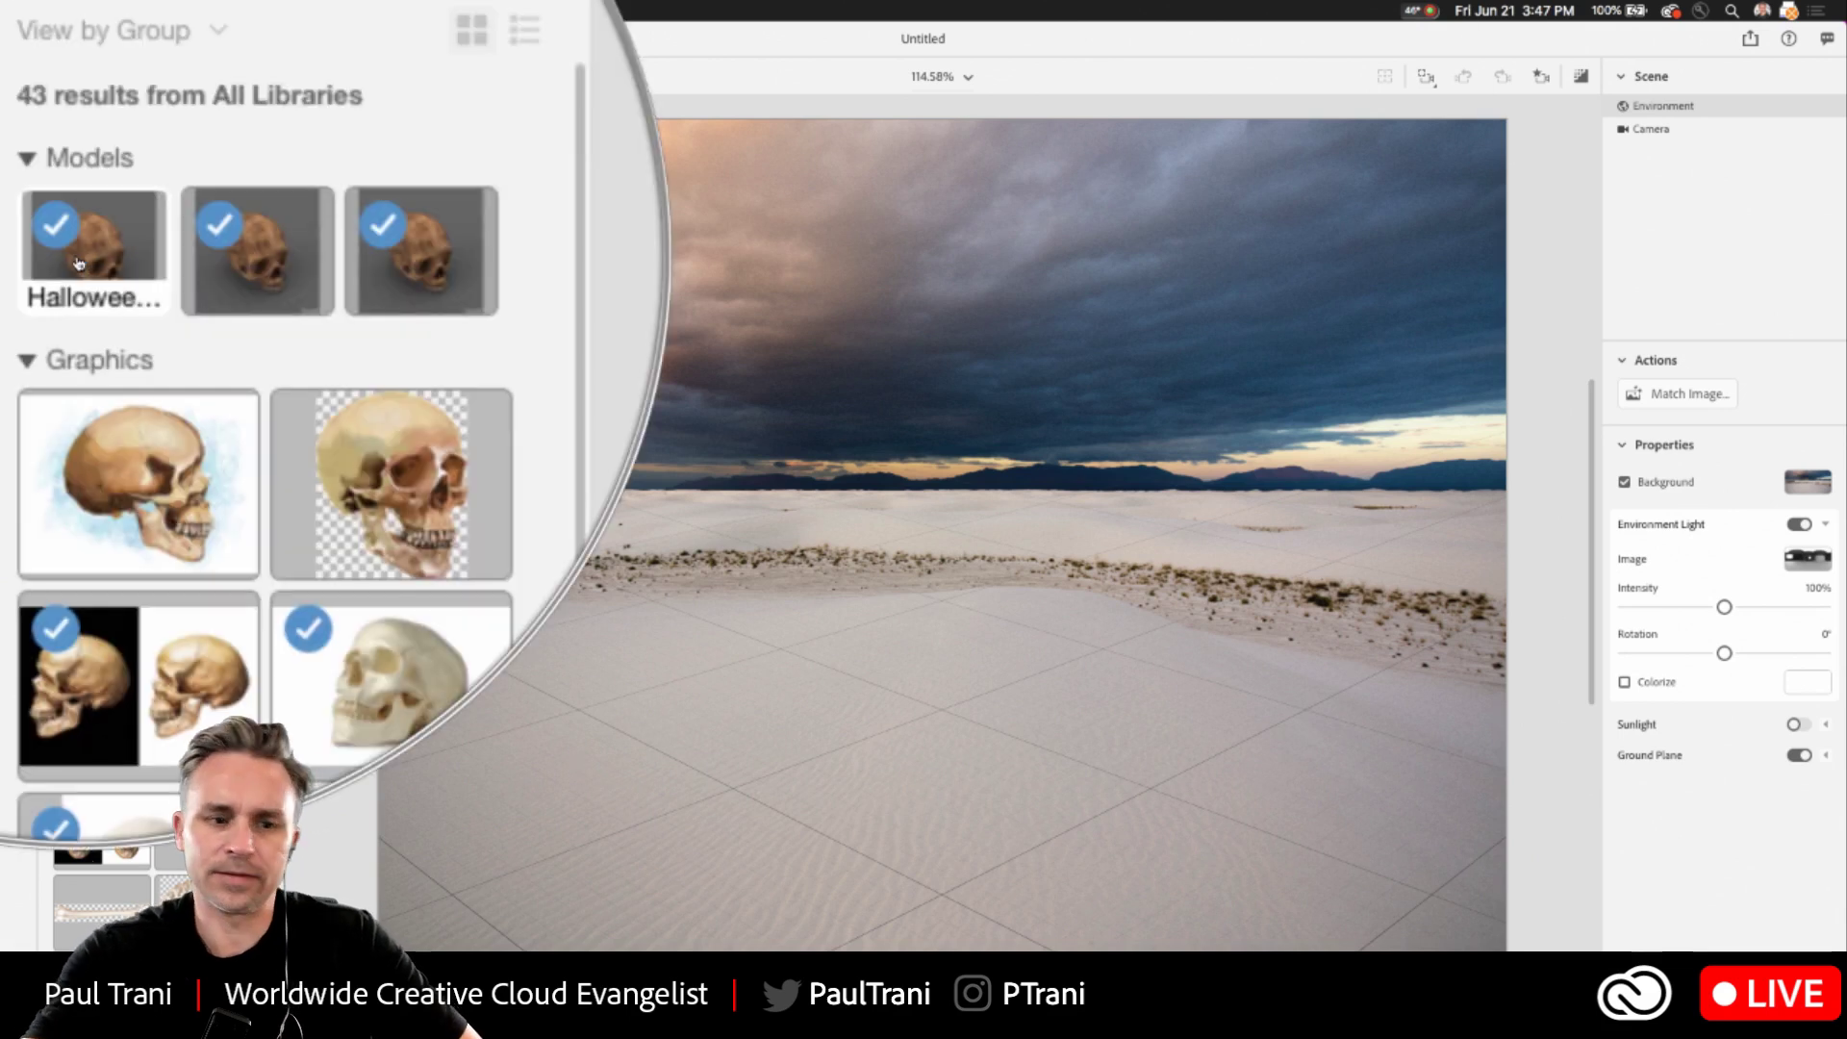
- Check the 3D skull models on Adobe Stock in Chrome, and add the first Halloween skull library model to the Dimension scene
{"action": "mouse_move", "coordinate": [64, 260]}
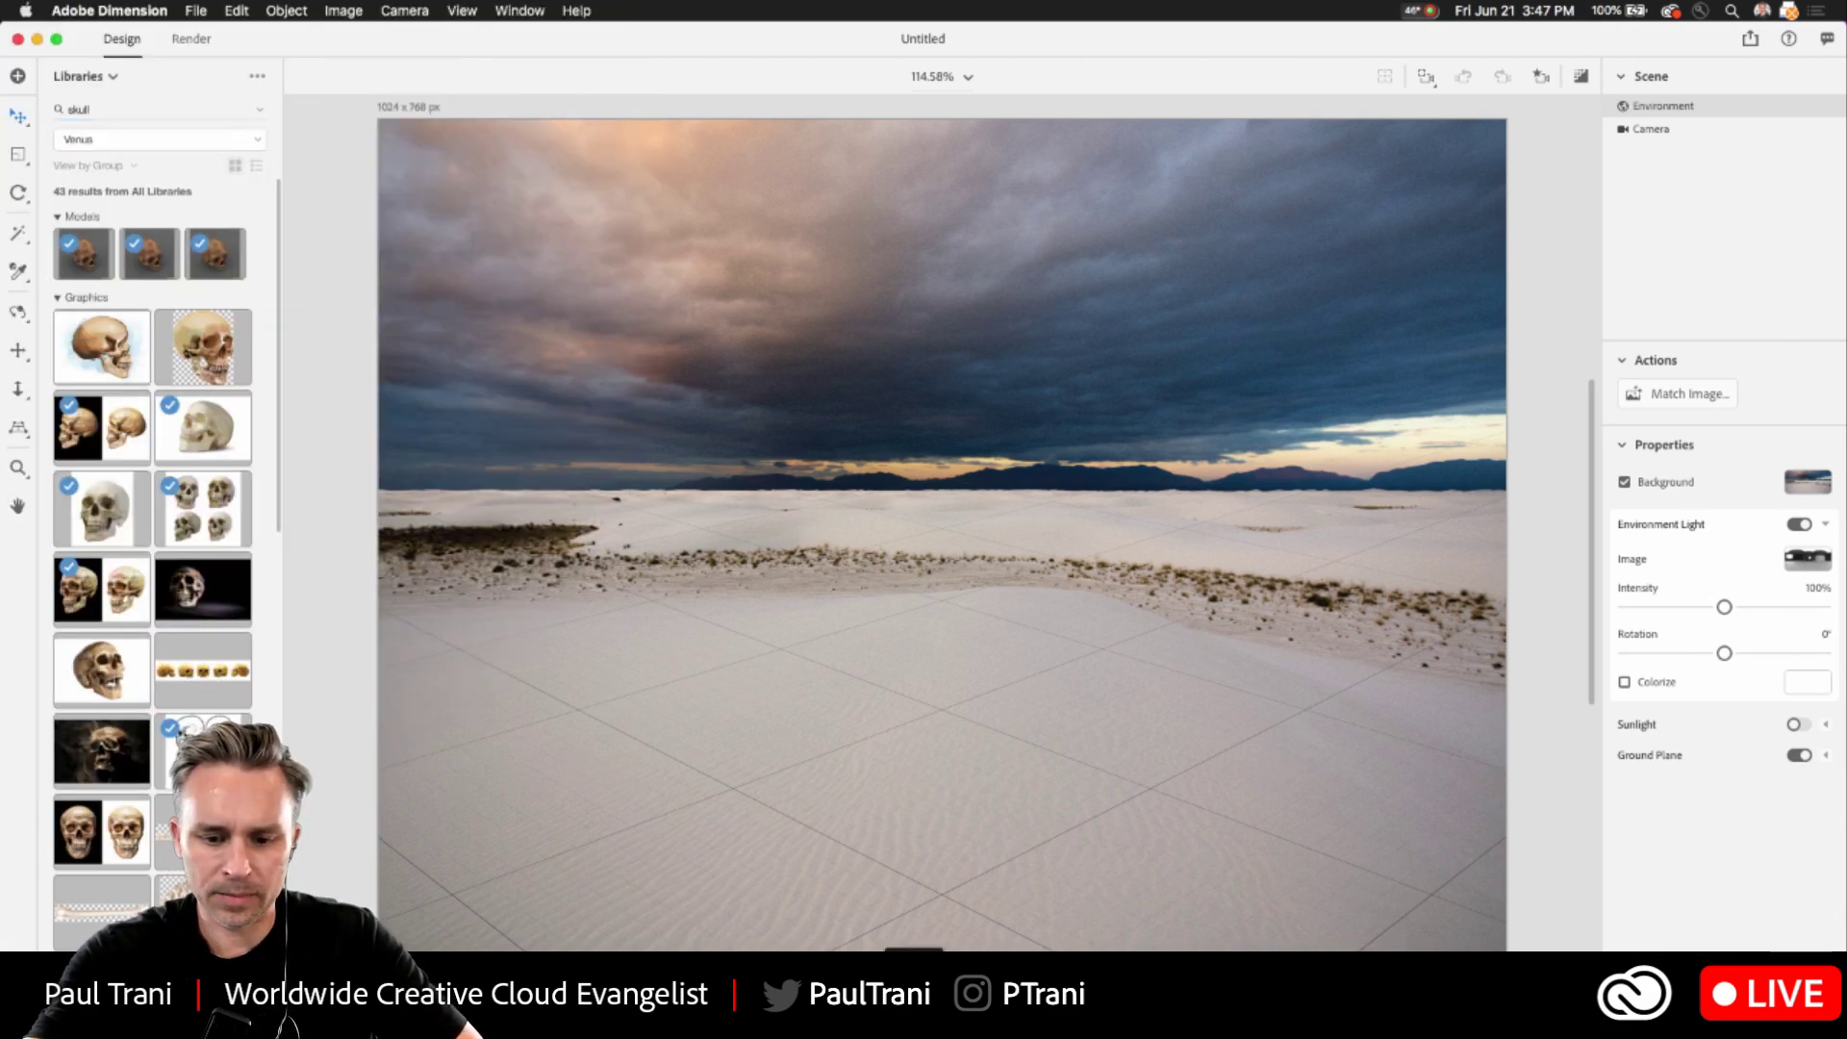
{"action": "left_click", "coordinate": [913, 1020]}
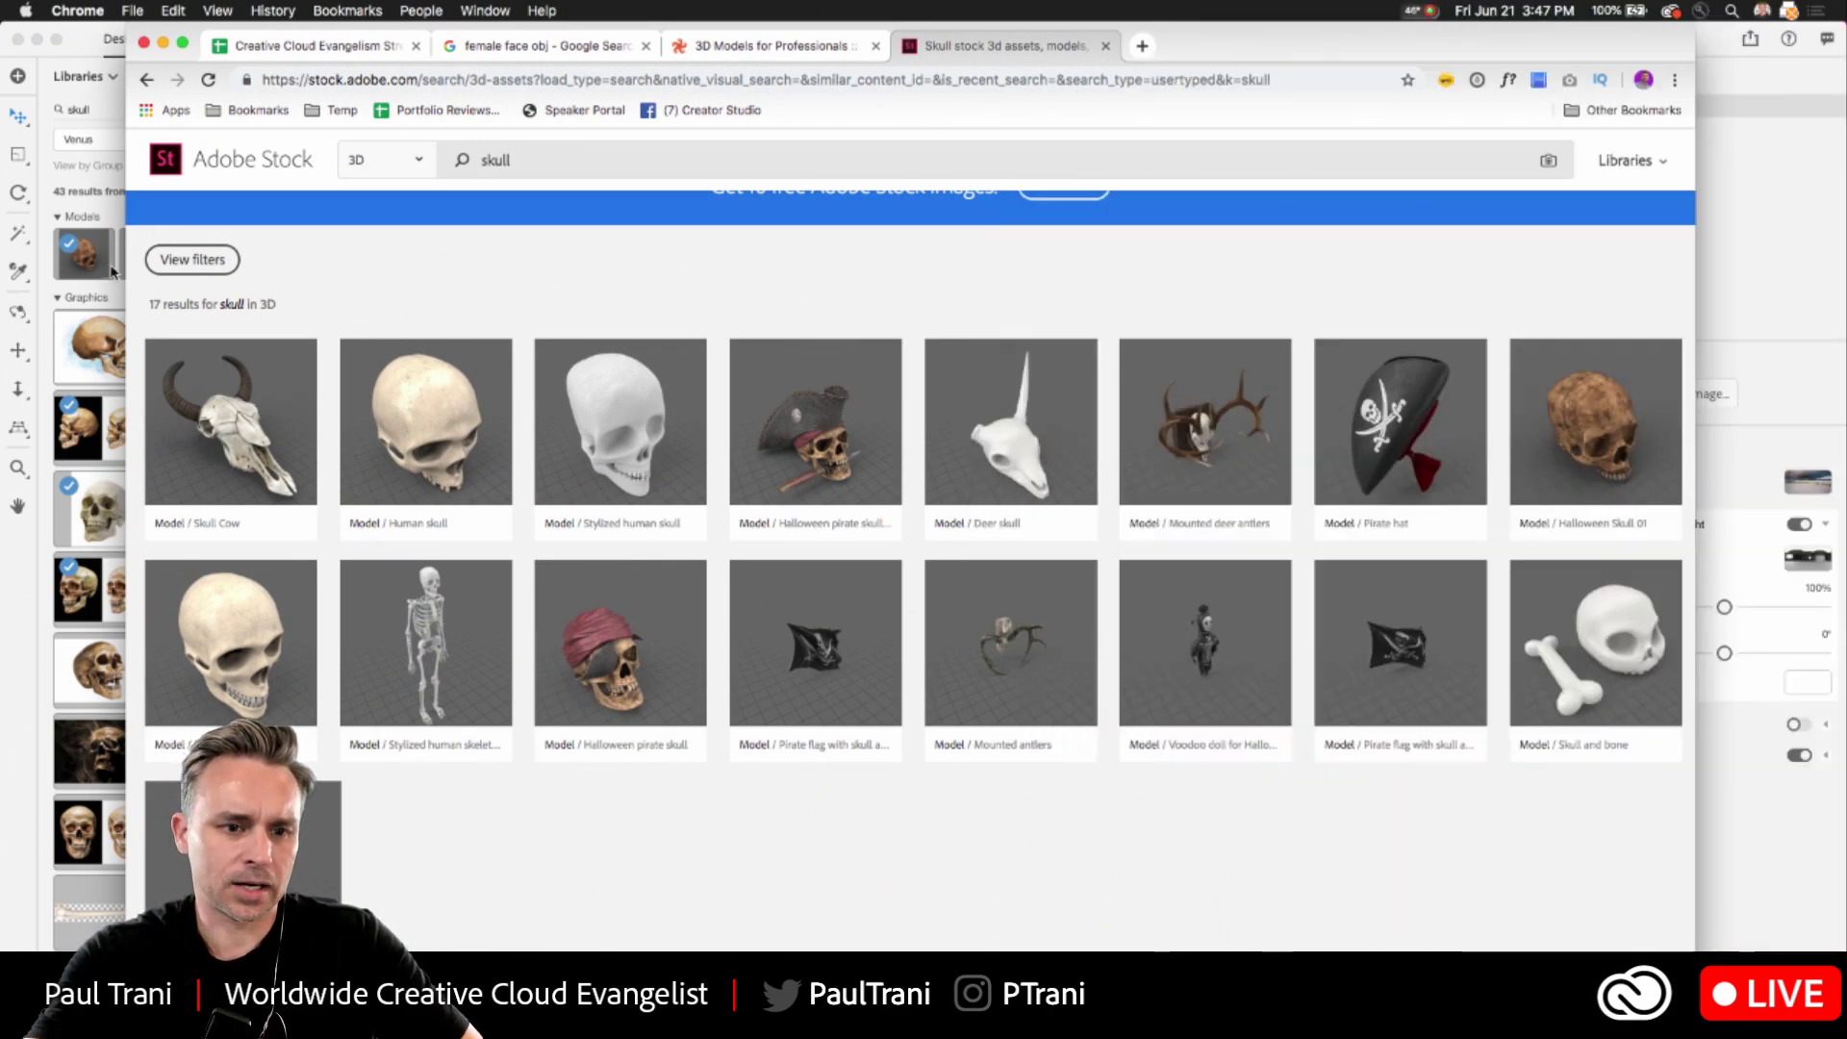
{"action": "left_click", "coordinate": [114, 272]}
{"action": "left_click_drag", "start_coordinate": [79, 266], "coordinate": [949, 708]}
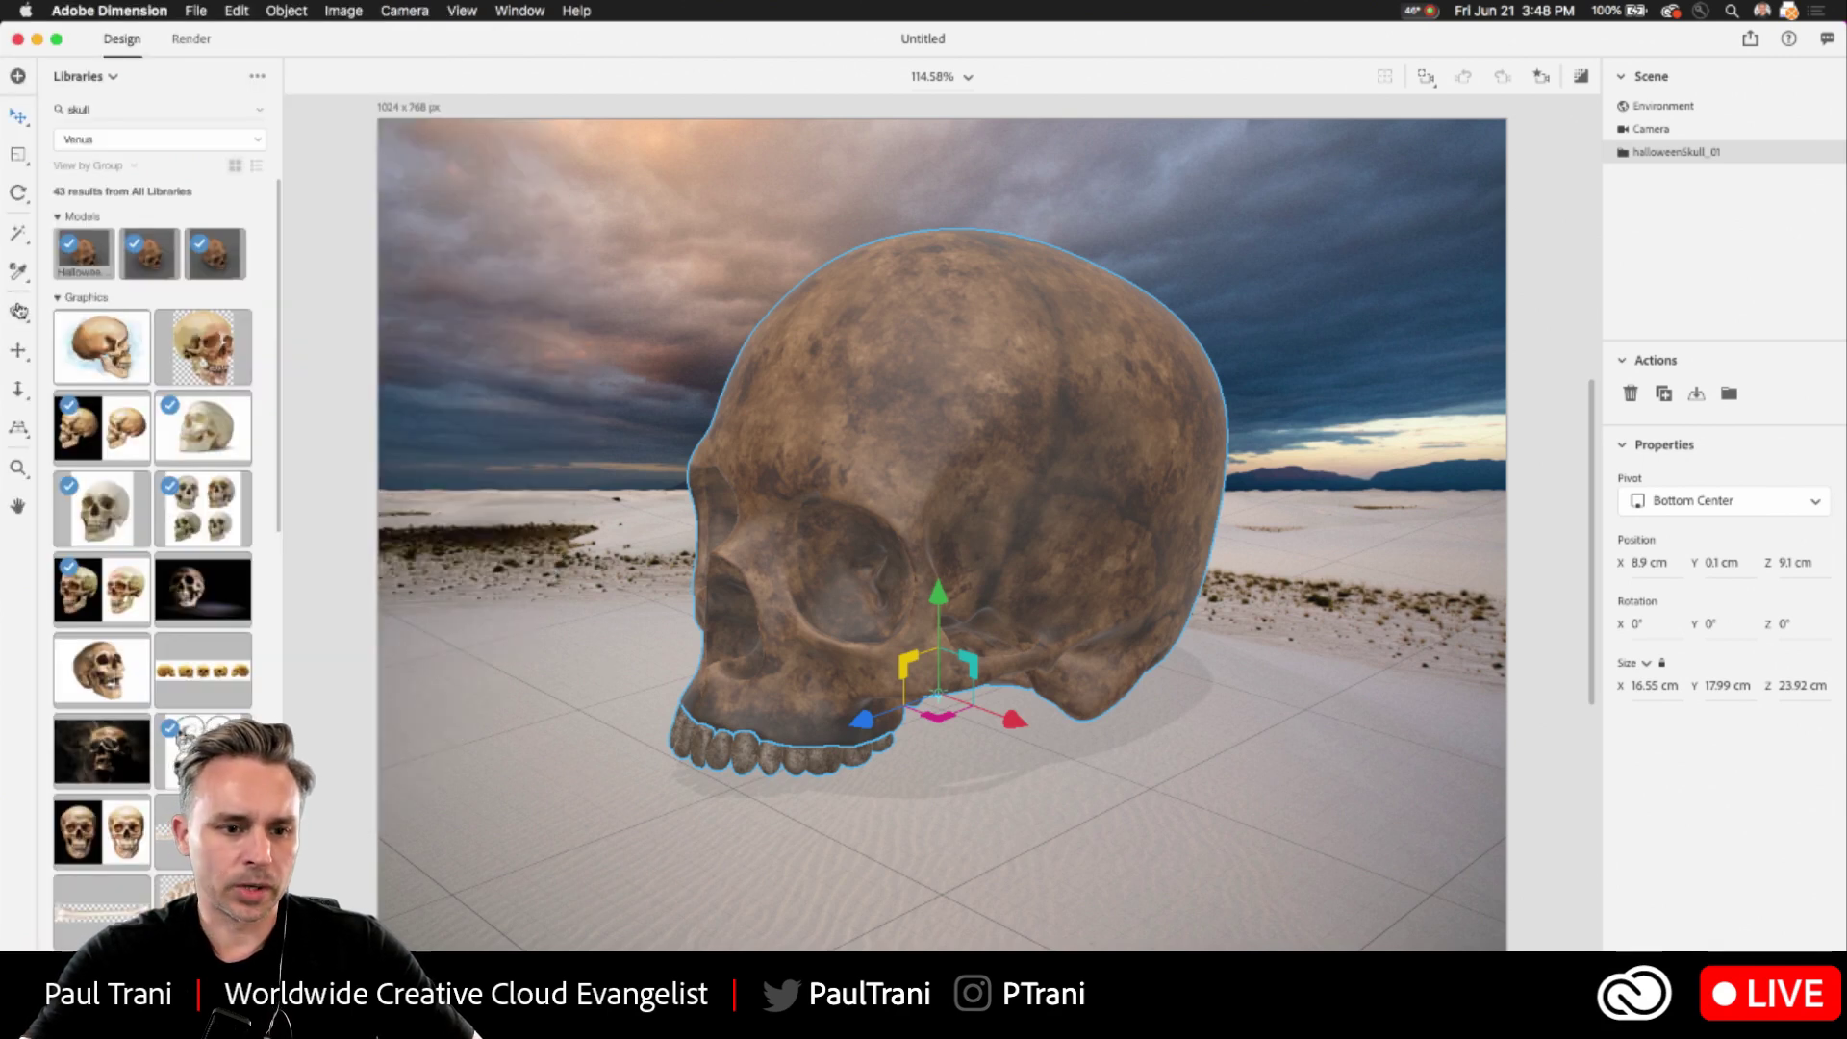
- Dolly the camera back from the skull and lower the scene's horizon line onto the desert backdrop's horizon
{"action": "left_click", "coordinate": [18, 389]}
{"action": "left_click_drag", "start_coordinate": [909, 608], "coordinate": [909, 664]}
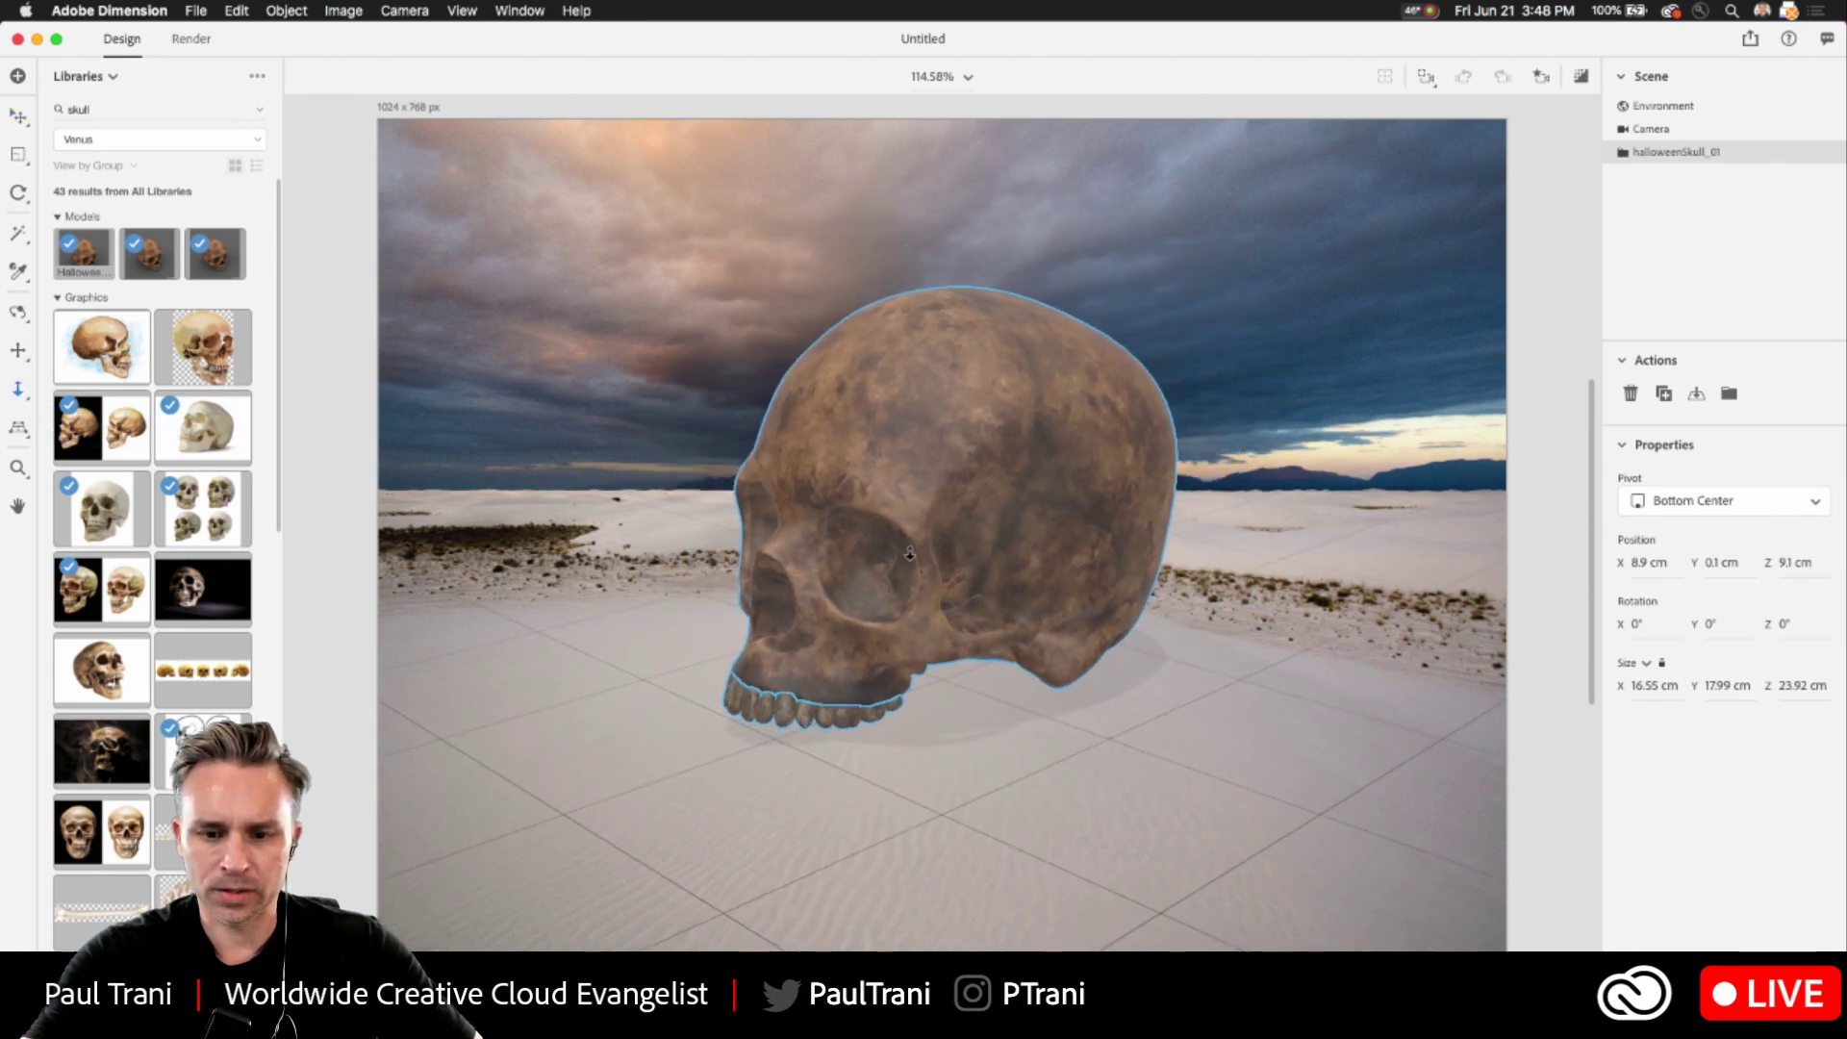
{"action": "left_click", "coordinate": [17, 432]}
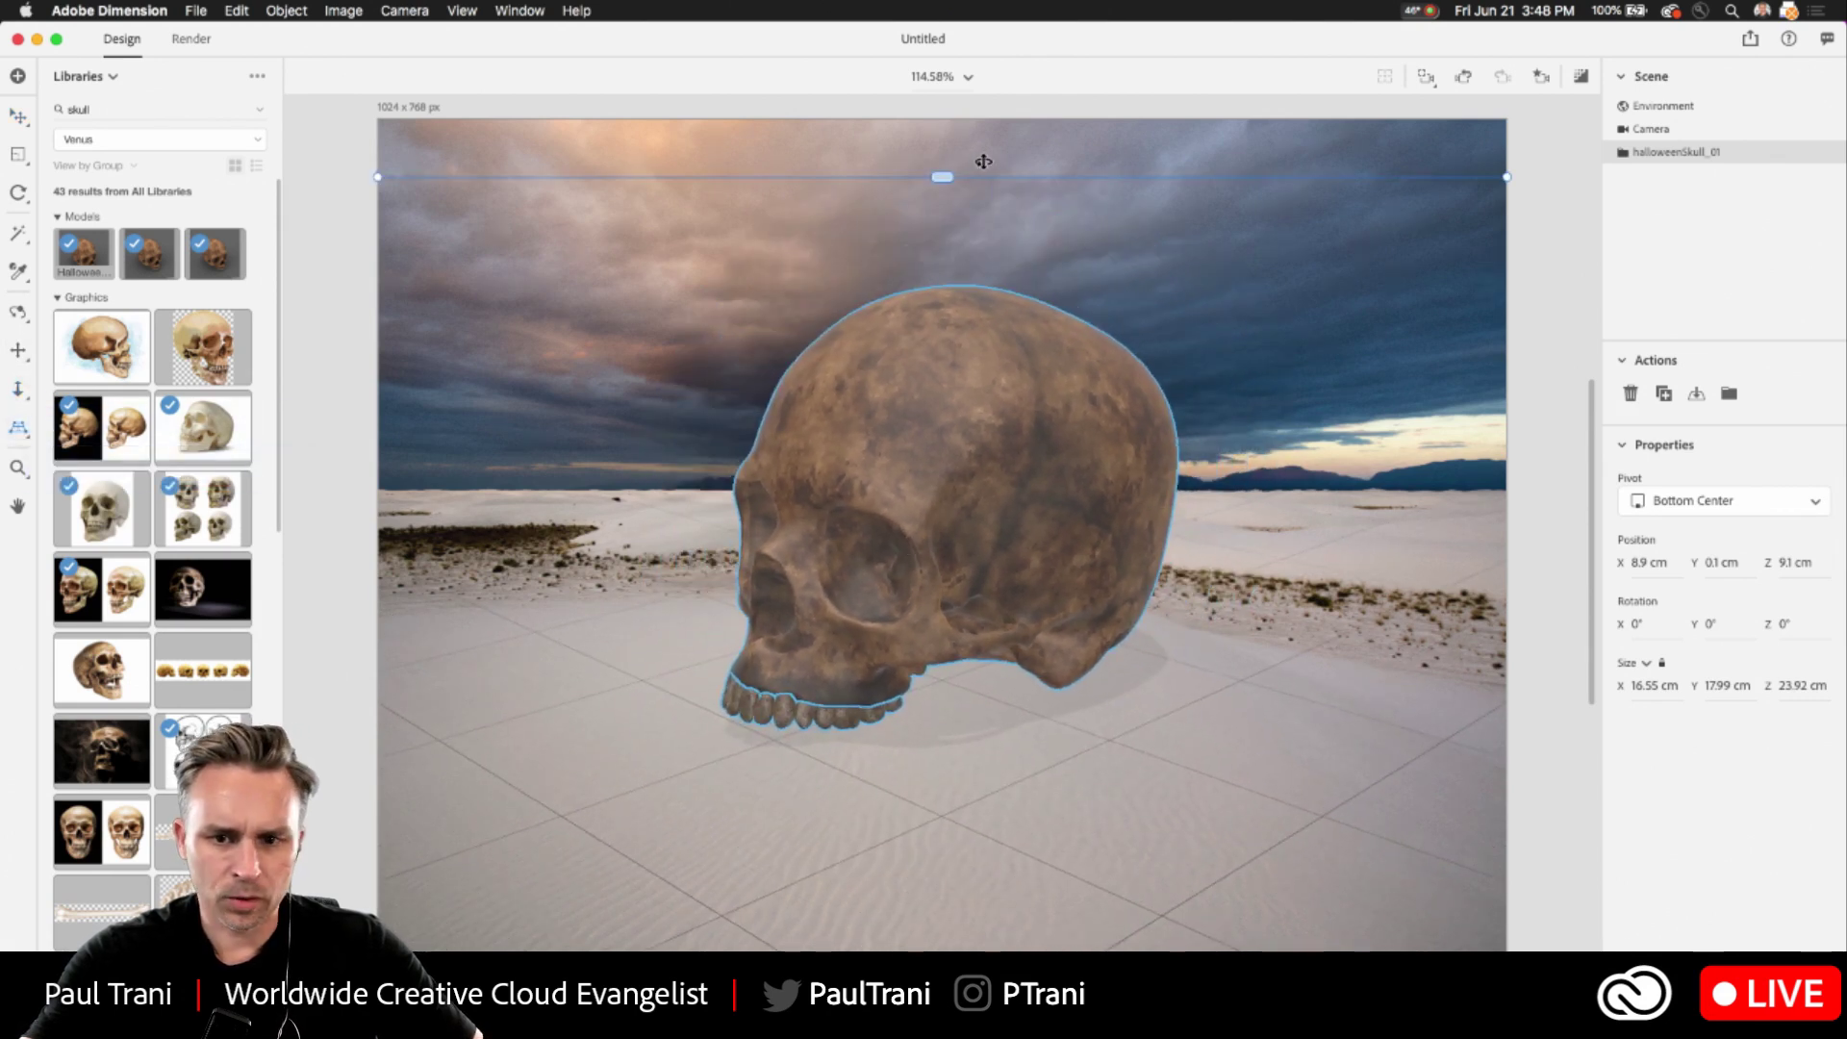
{"action": "left_click_drag", "start_coordinate": [942, 176], "coordinate": [942, 485]}
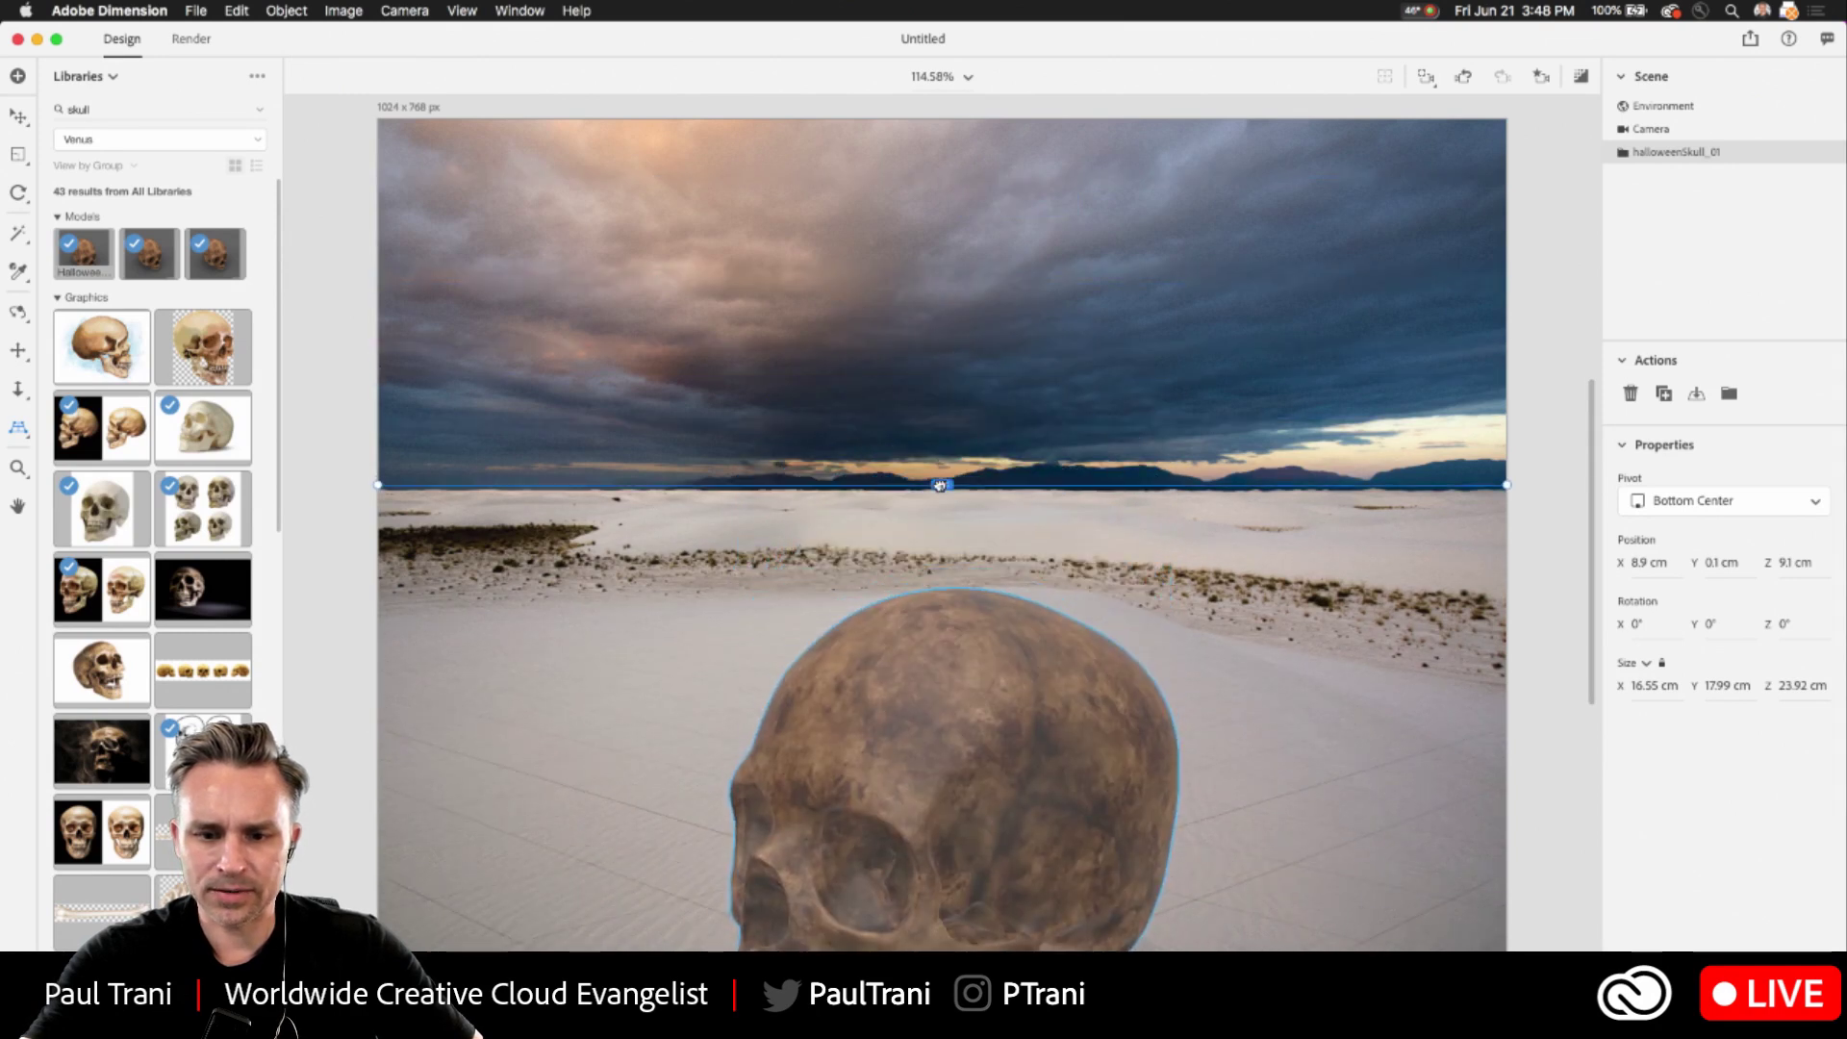
- Reframe the camera so the skull overlaps the horizon, and orbit the view until its face turns toward the front
{"action": "left_click", "coordinate": [17, 391]}
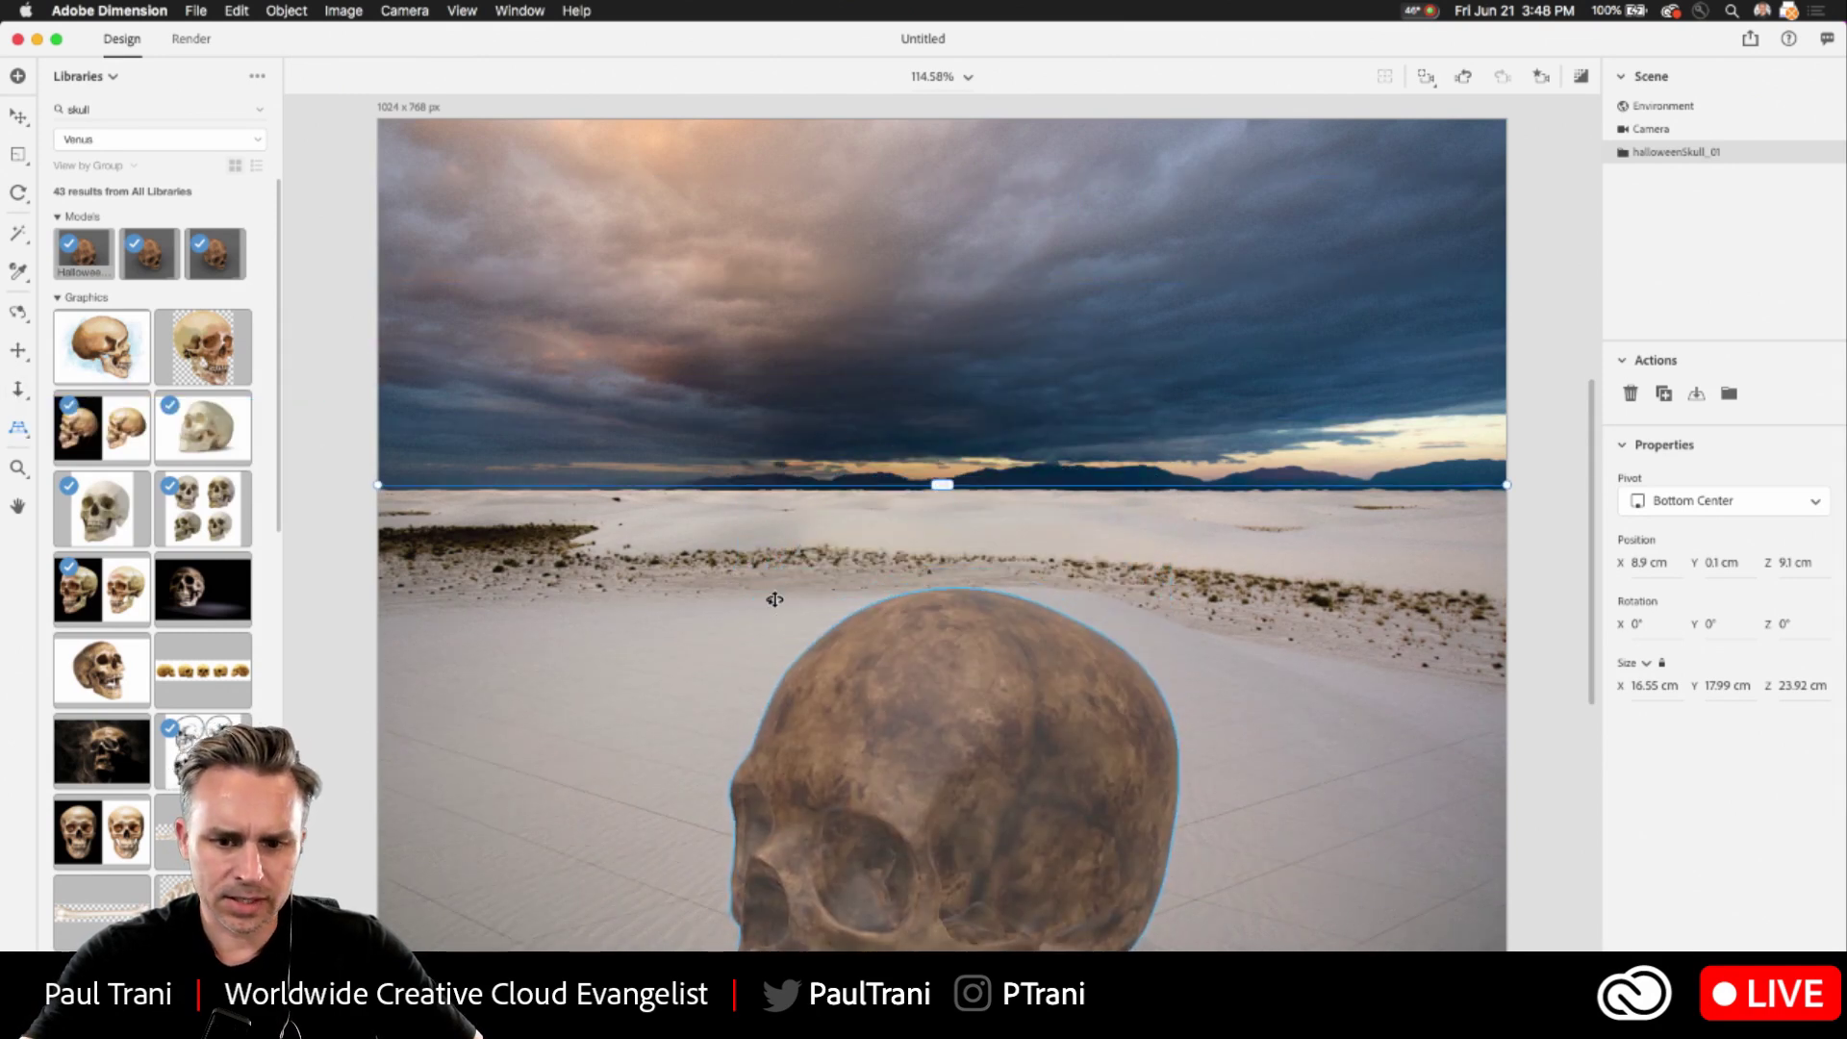
{"action": "left_click_drag", "start_coordinate": [775, 602], "coordinate": [773, 401]}
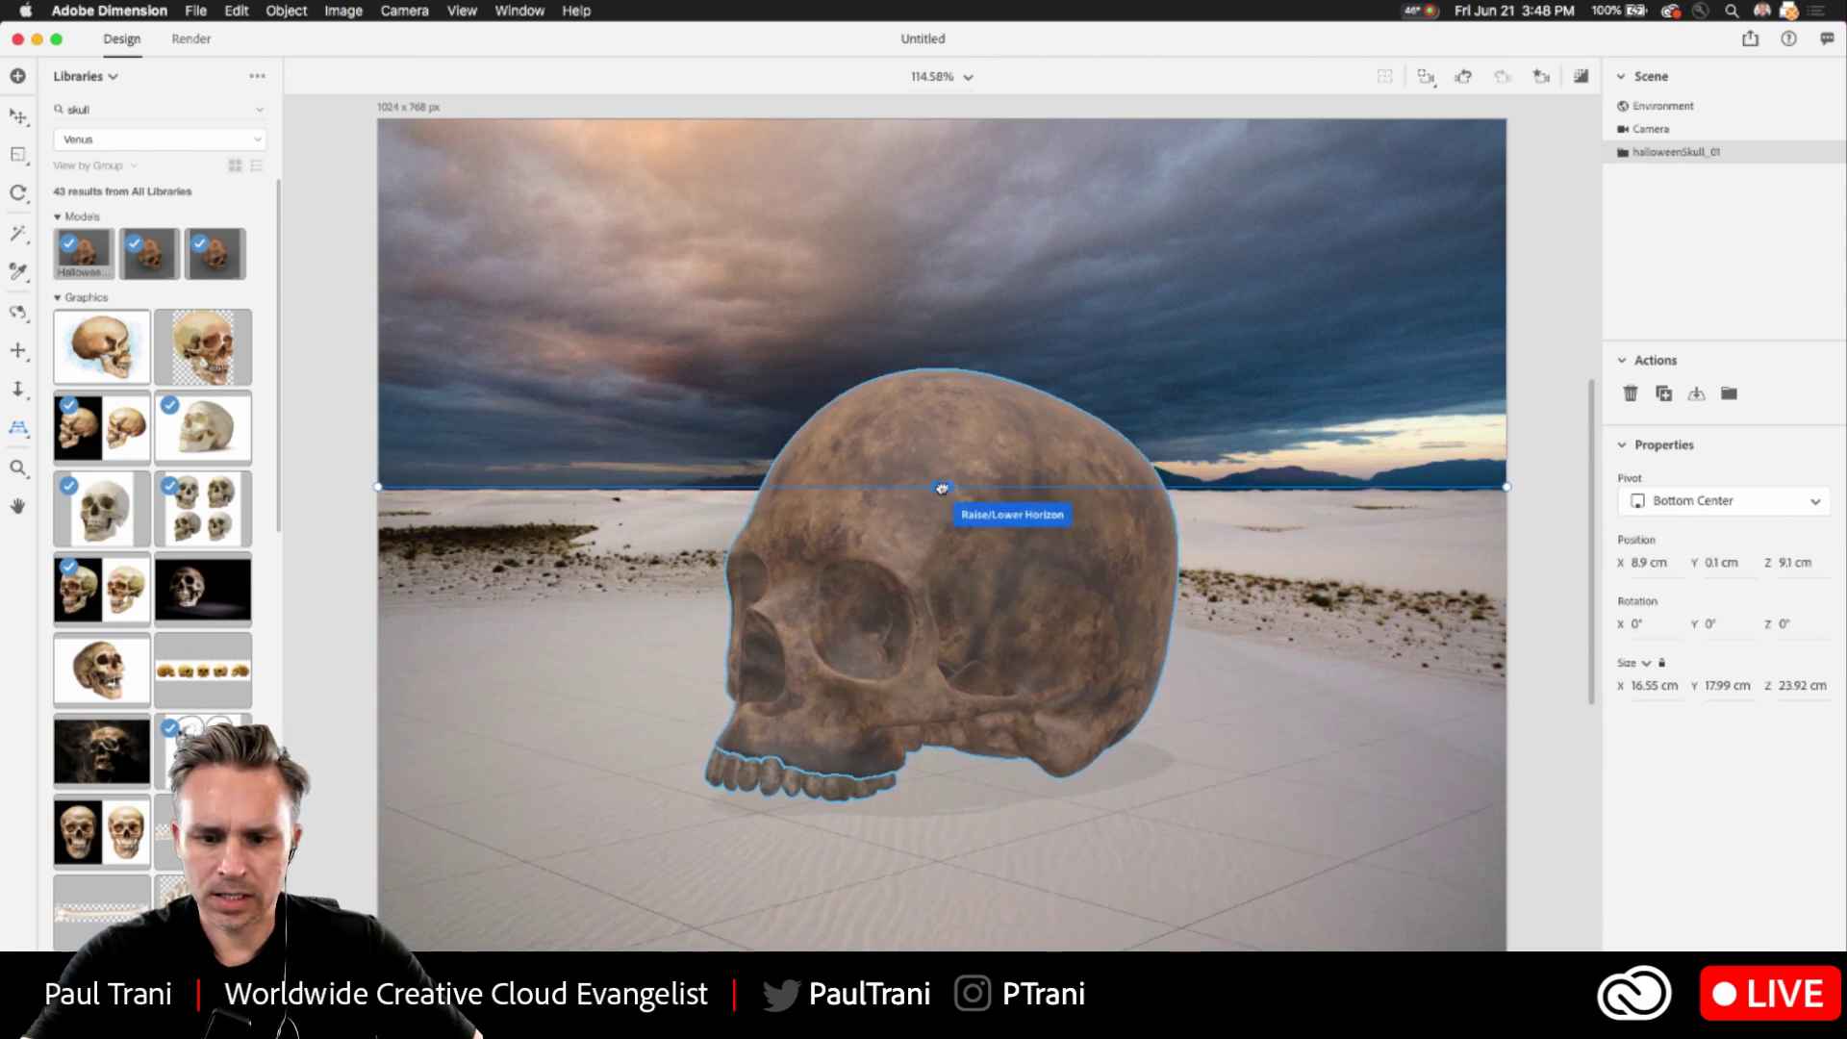
{"action": "mouse_move", "coordinate": [540, 635]}
{"action": "left_mouse_down"}
{"action": "mouse_move", "coordinate": [530, 698]}
{"action": "mouse_move", "coordinate": [540, 648]}
{"action": "left_mouse_up"}
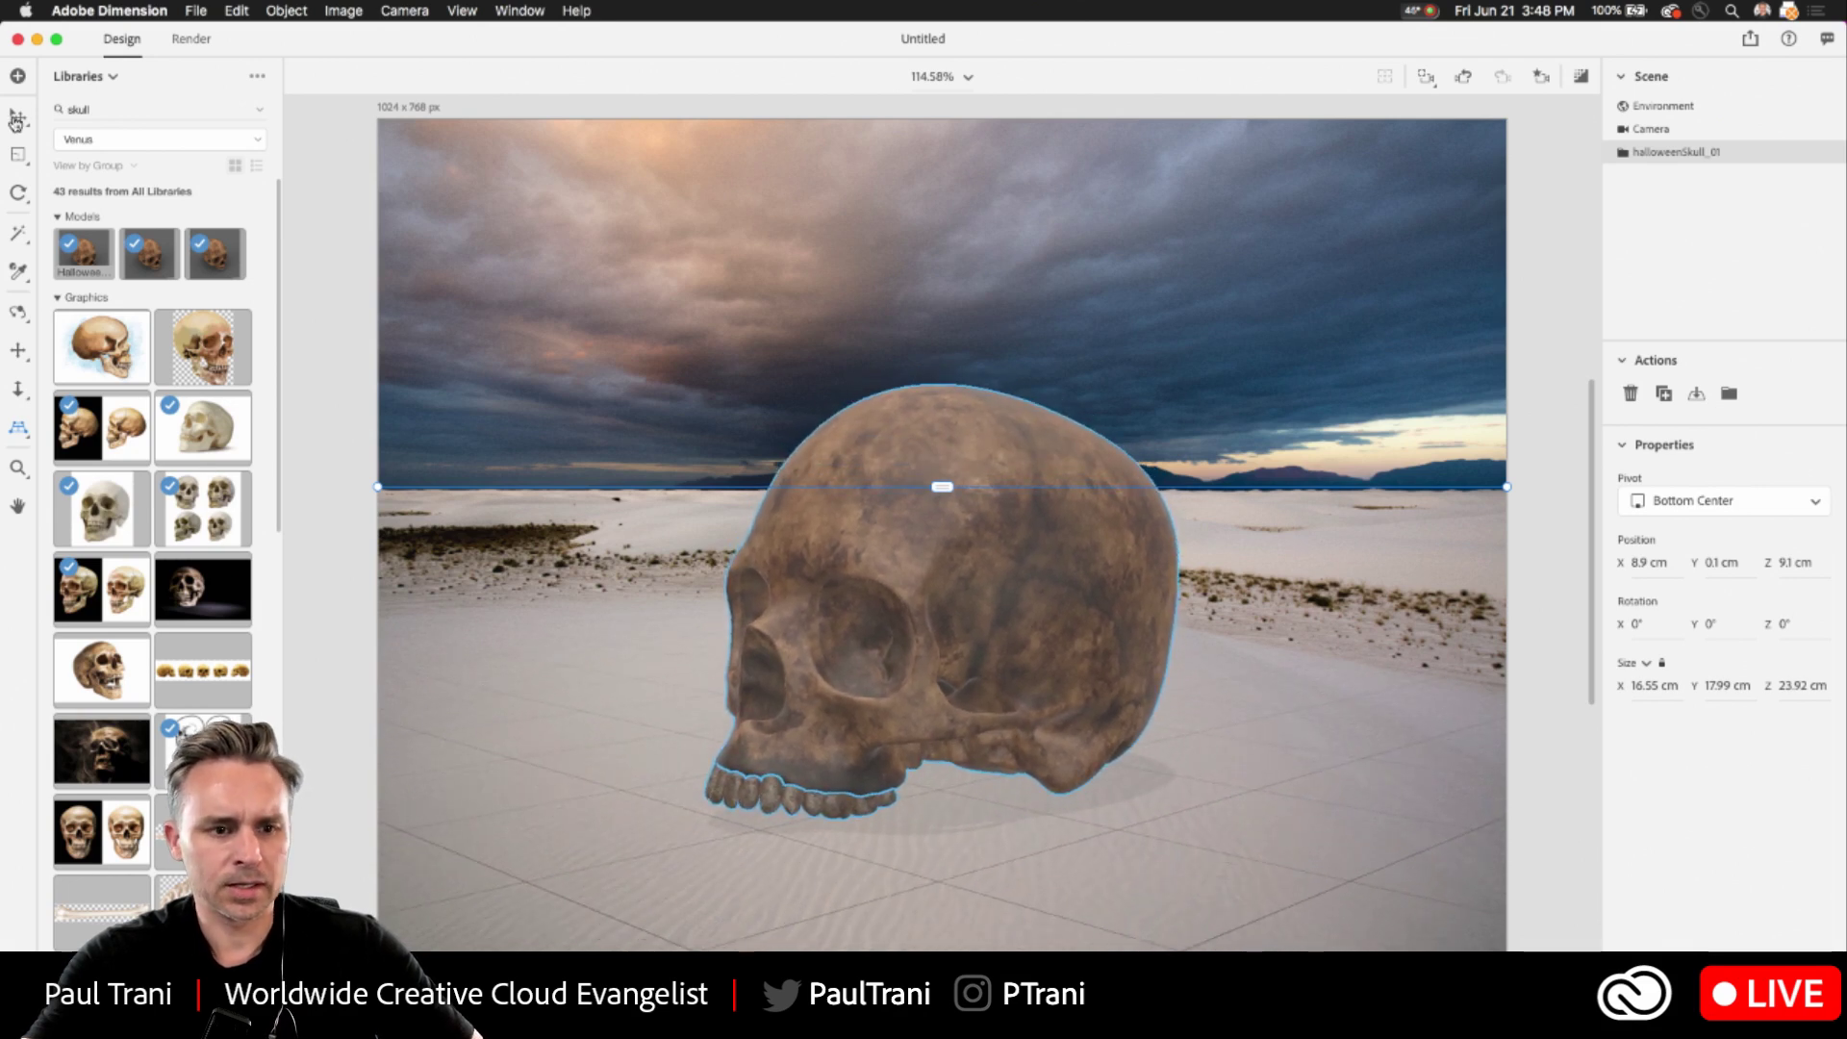
{"action": "left_click", "coordinate": [16, 120]}
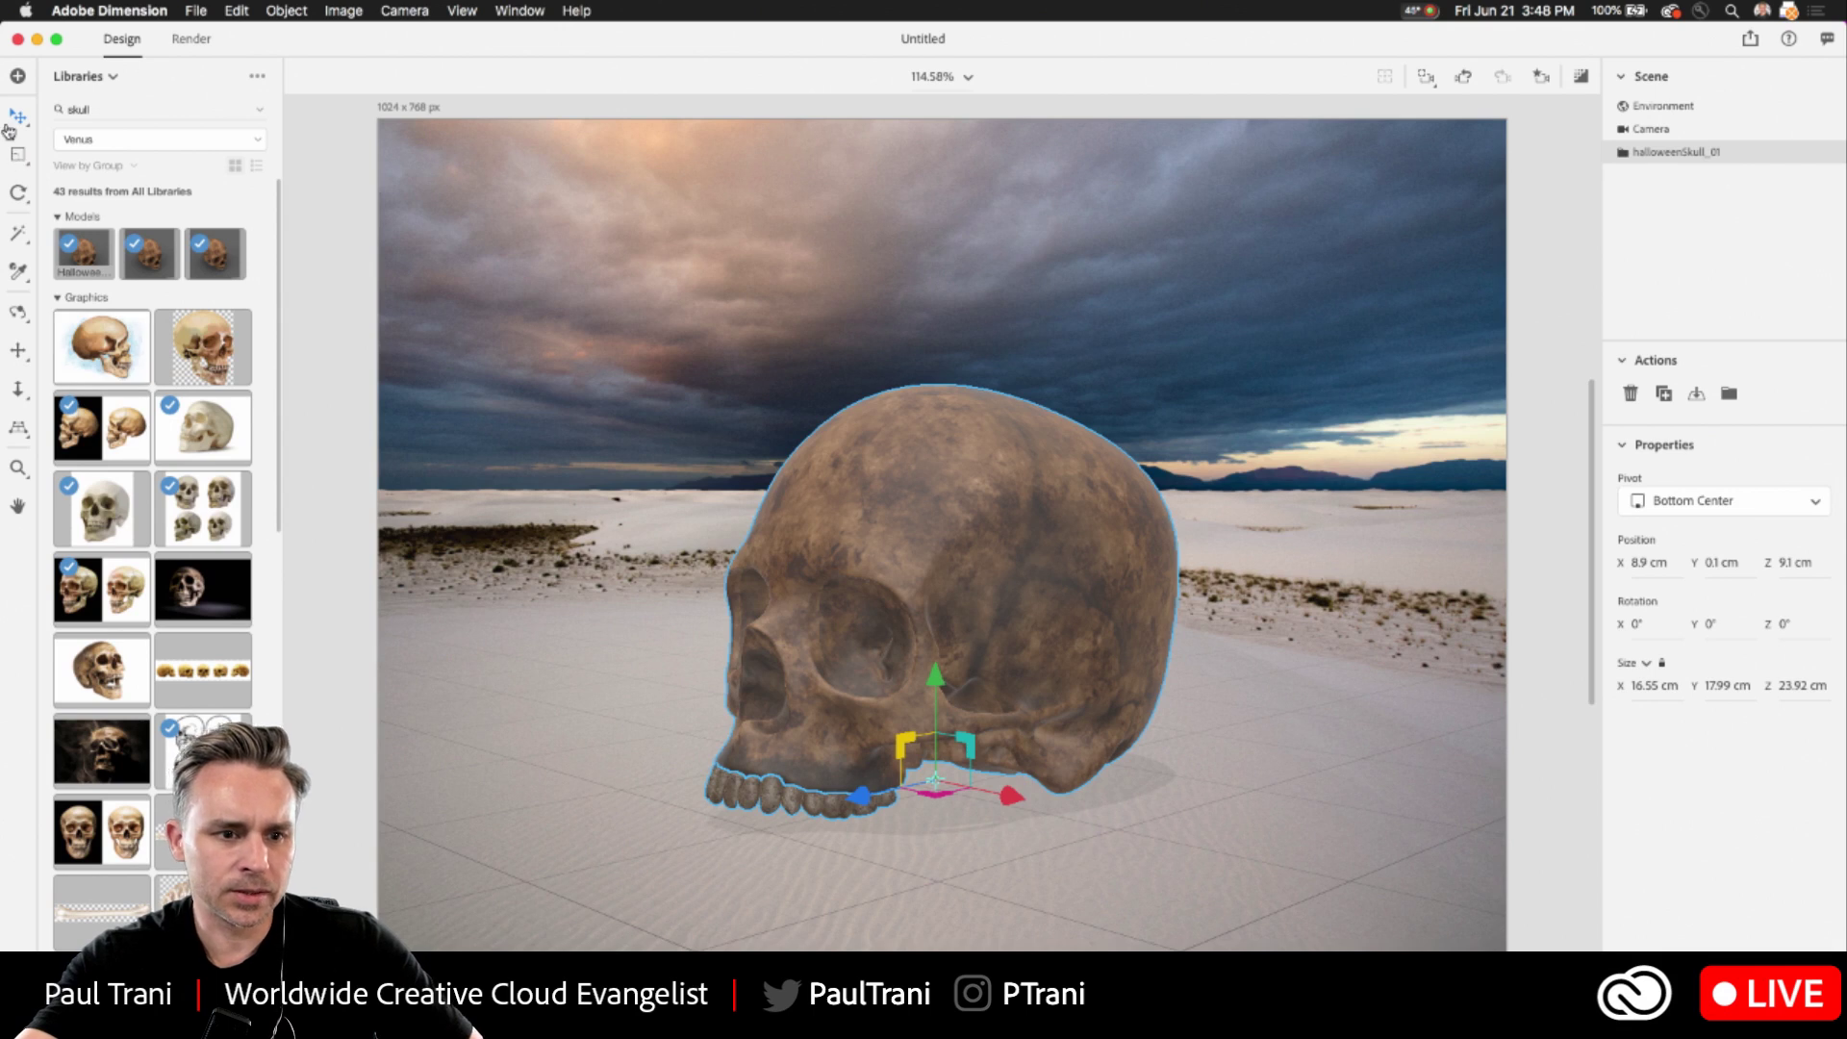
{"action": "left_click", "coordinate": [17, 311]}
{"action": "left_click_drag", "start_coordinate": [731, 697], "coordinate": [824, 677]}
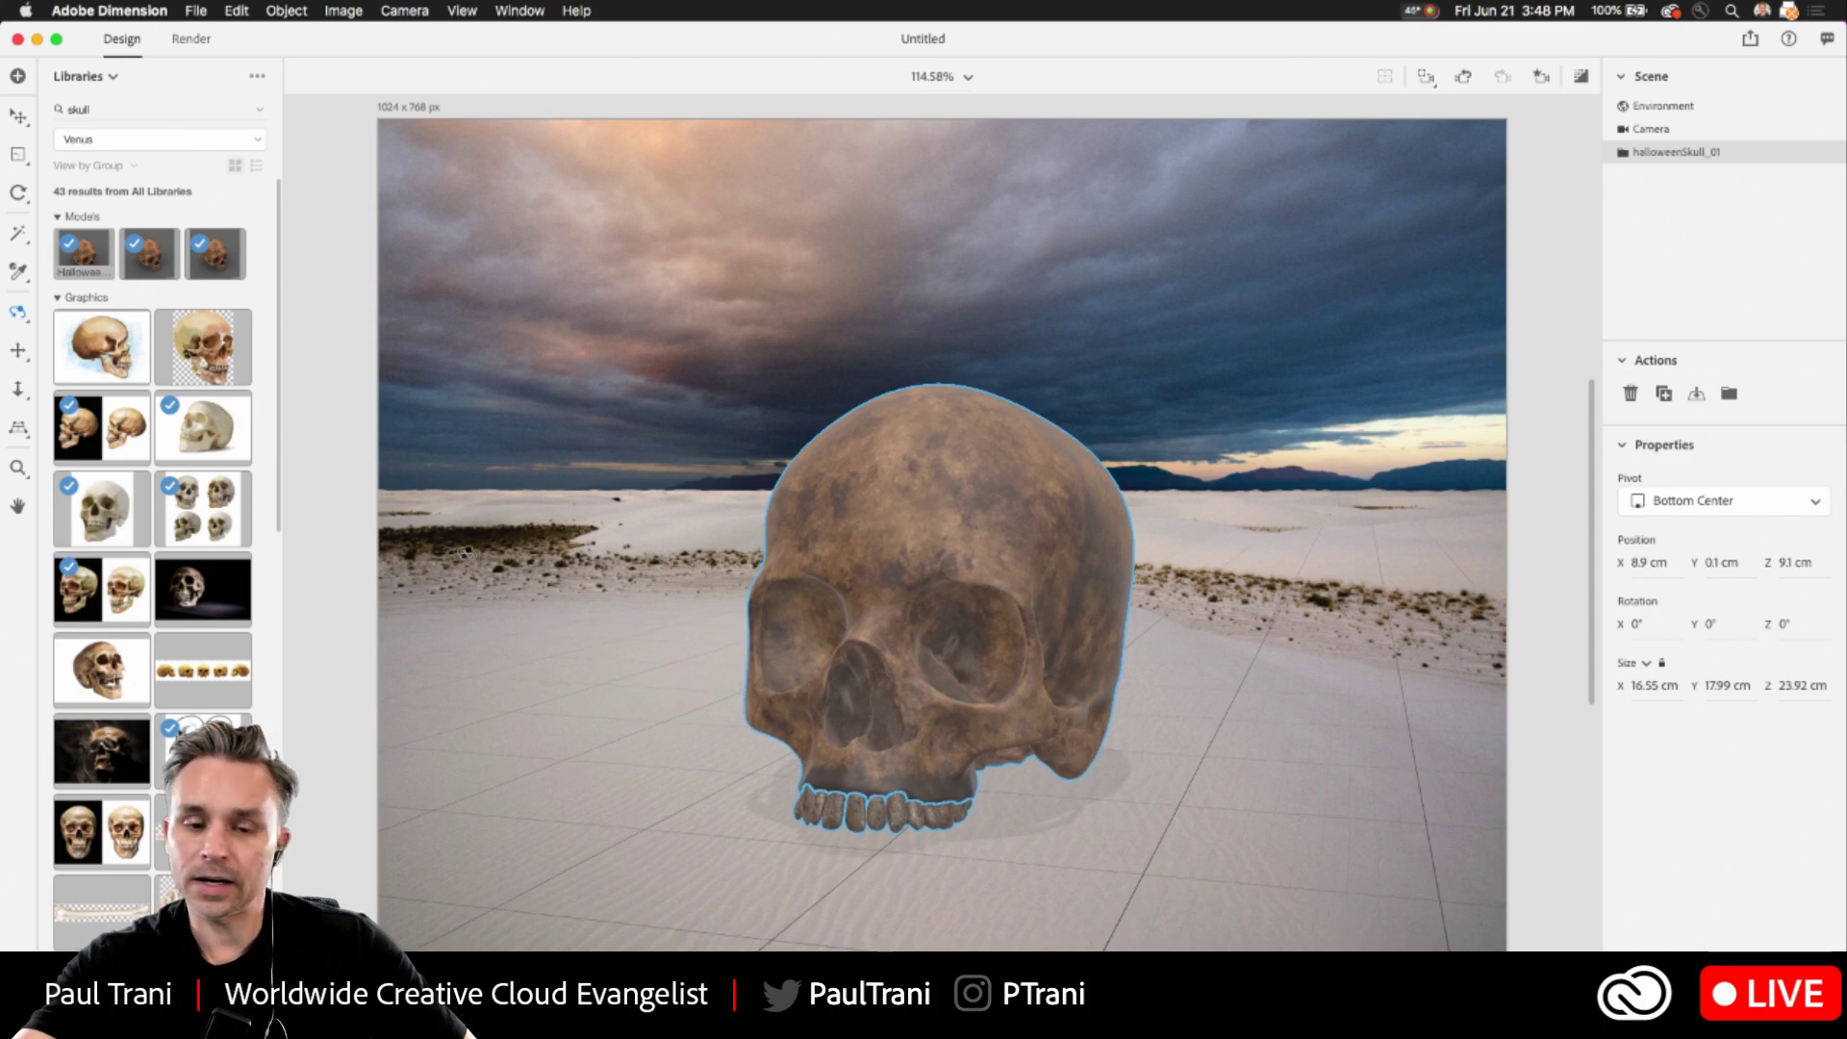
{"action": "left_click", "coordinate": [18, 116]}
- Match the environment to the background image, resizing the canvas to Image Aspect Ratio, creating an environment light, and matching sunlight and camera perspective
{"action": "left_click", "coordinate": [1333, 400]}
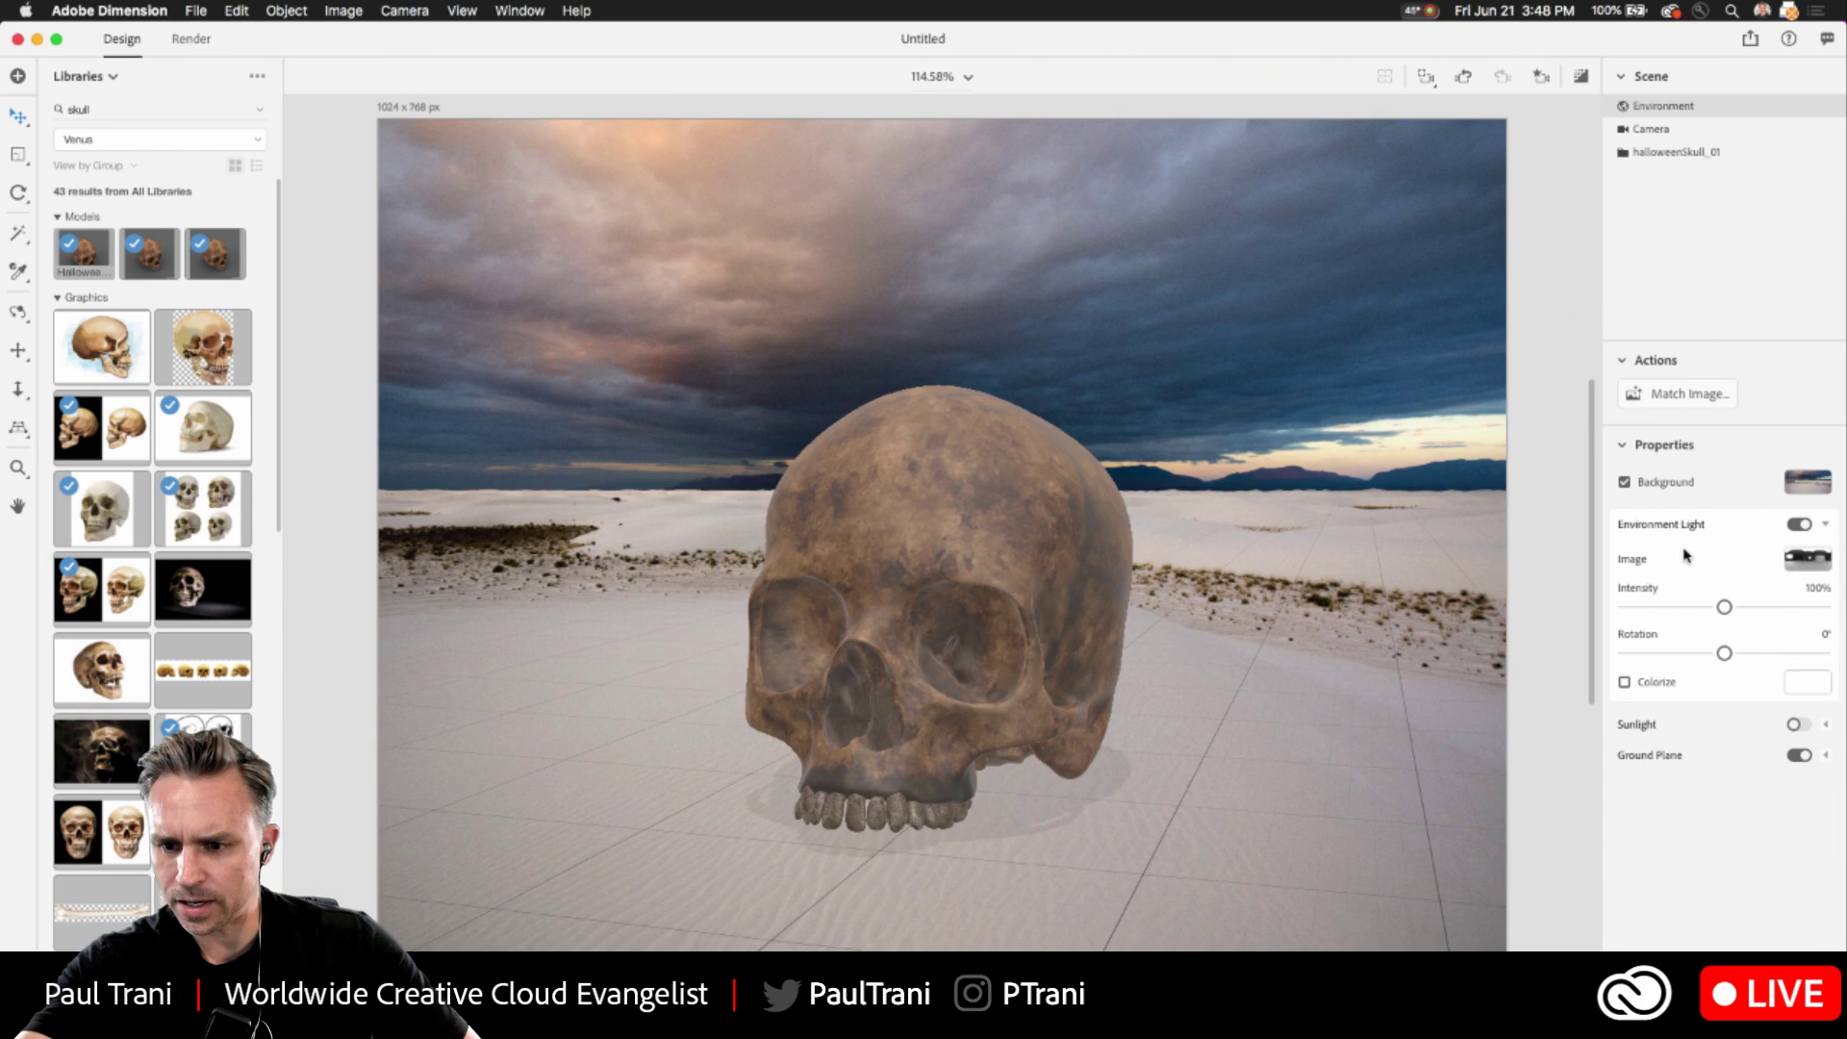
{"action": "left_click", "coordinate": [1809, 559]}
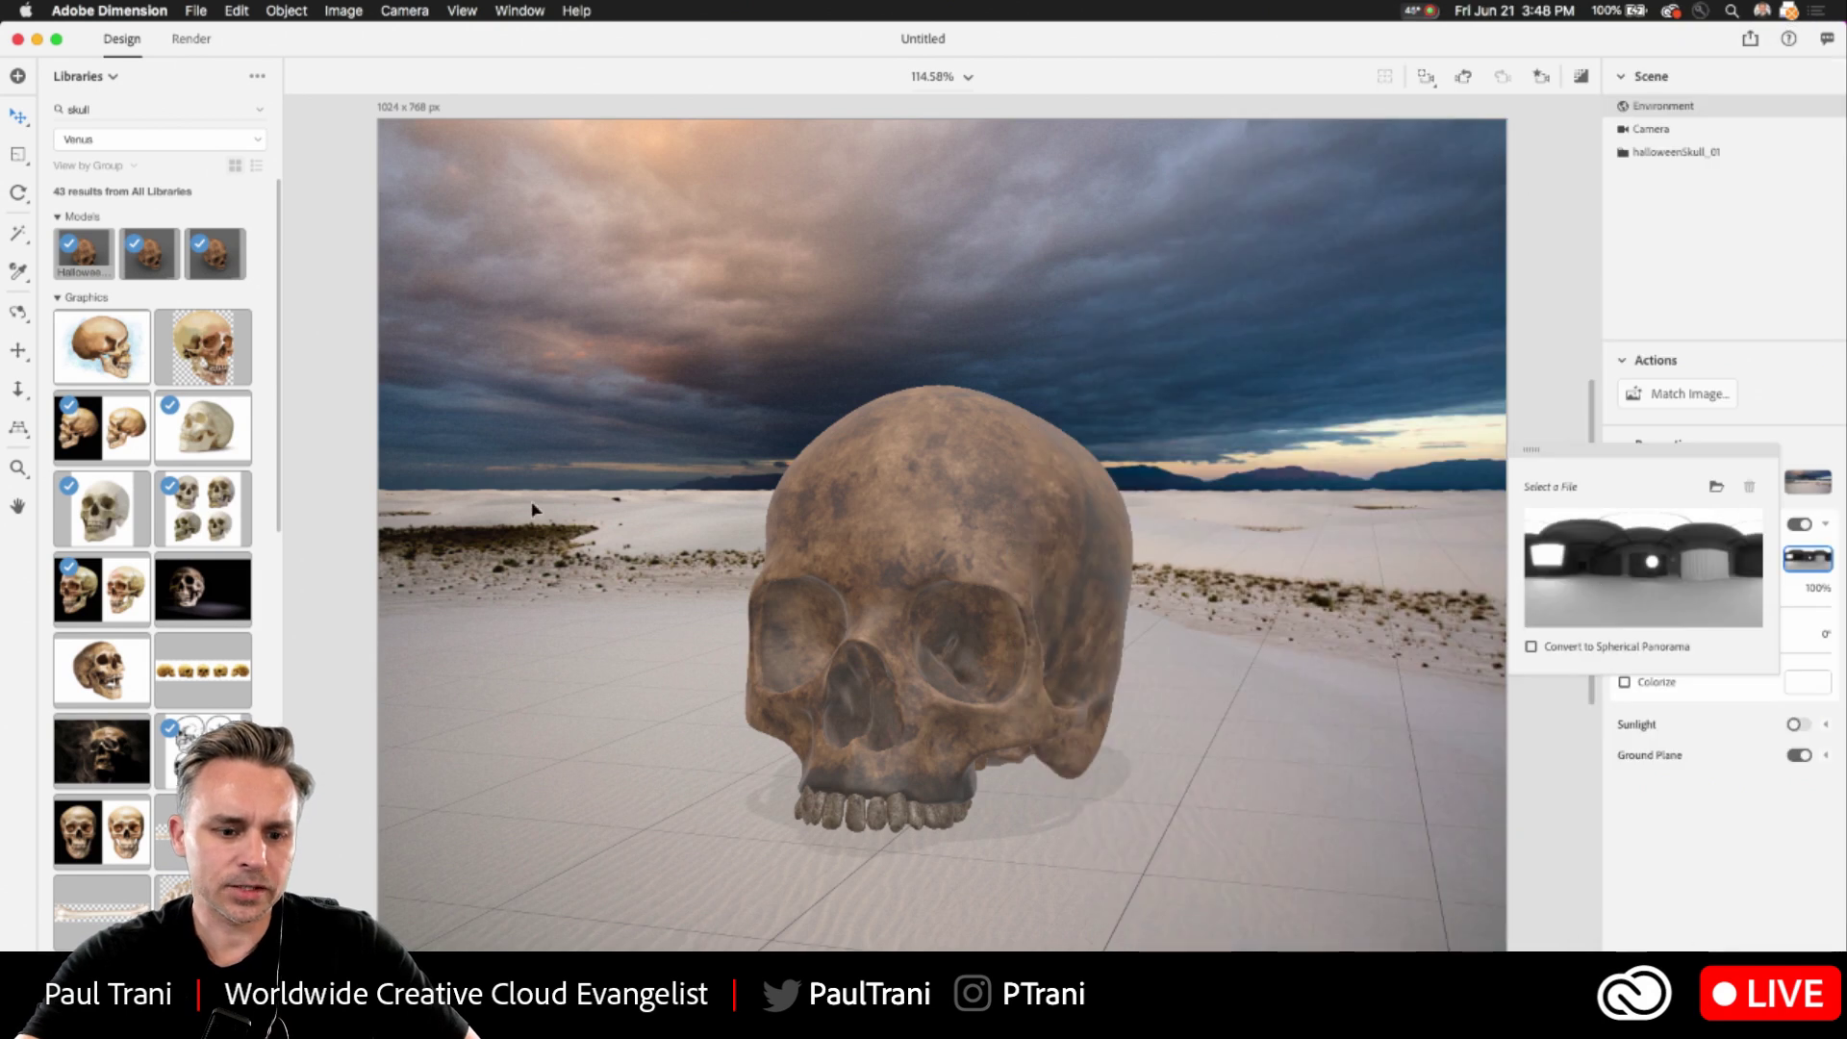
{"action": "left_click", "coordinate": [67, 85]}
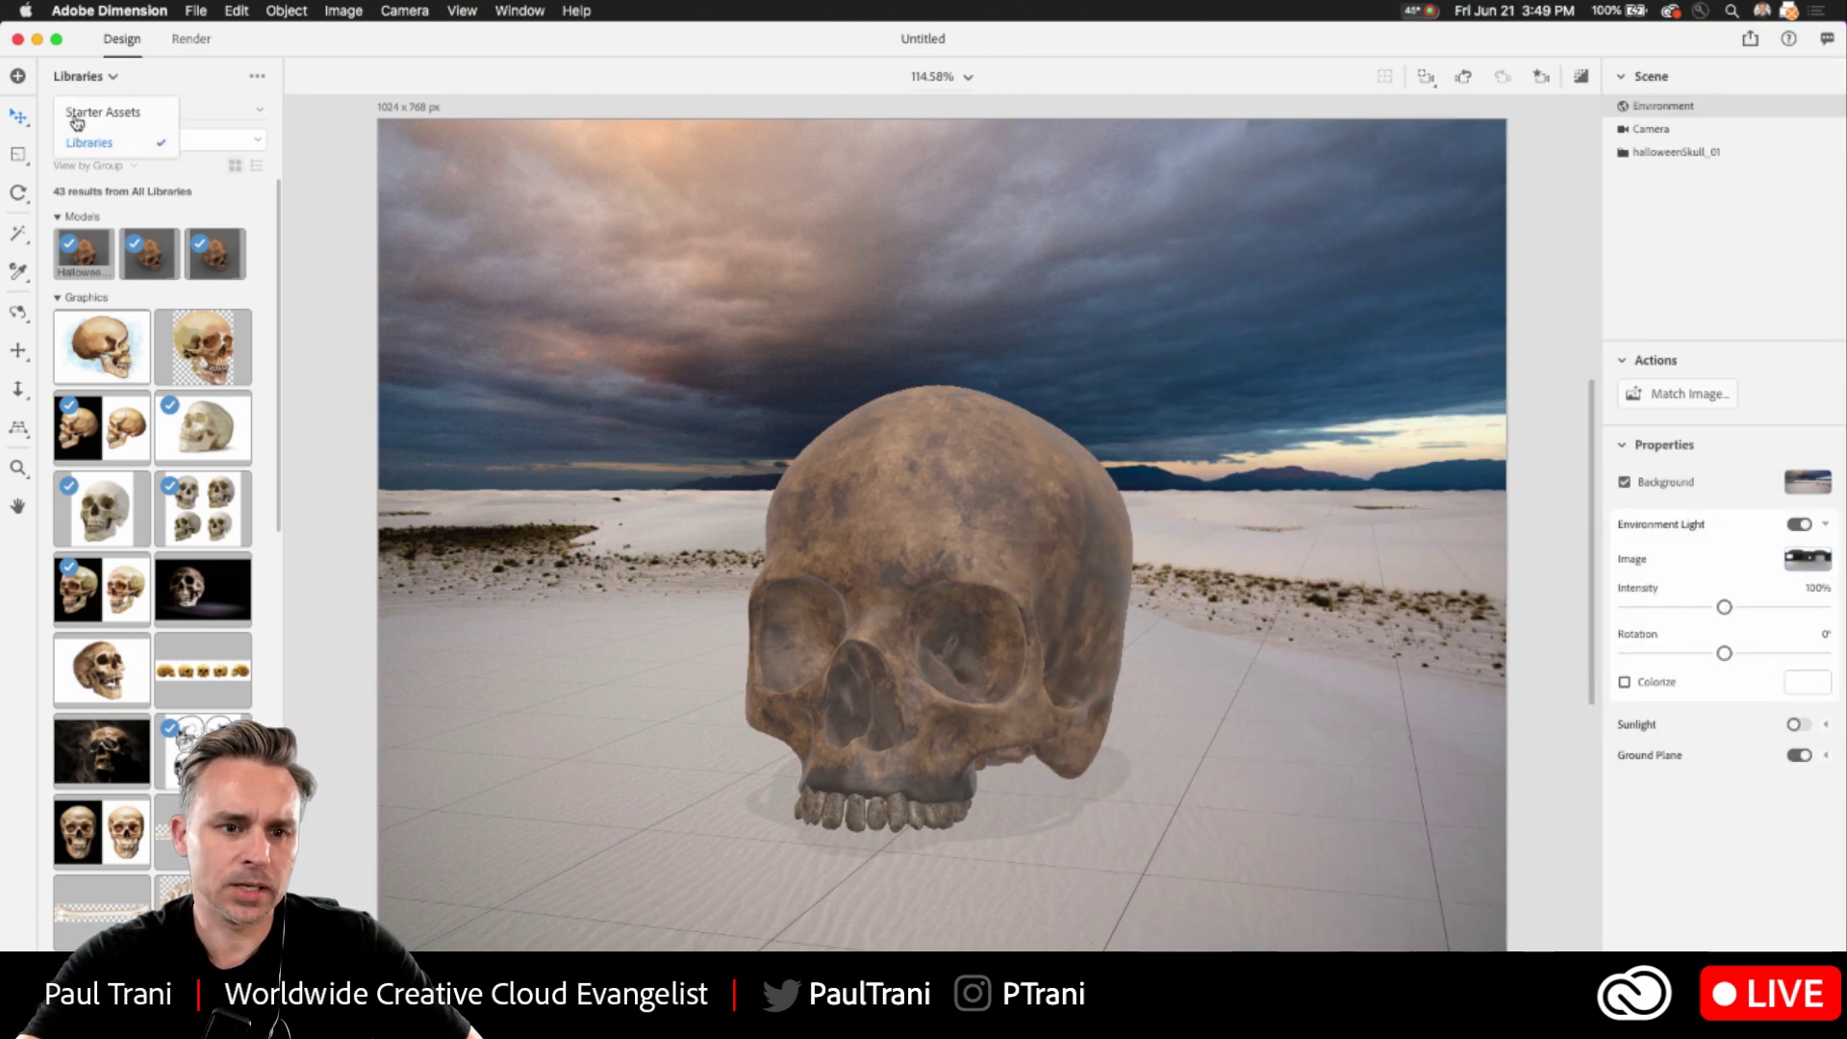
{"action": "left_click", "coordinate": [77, 113]}
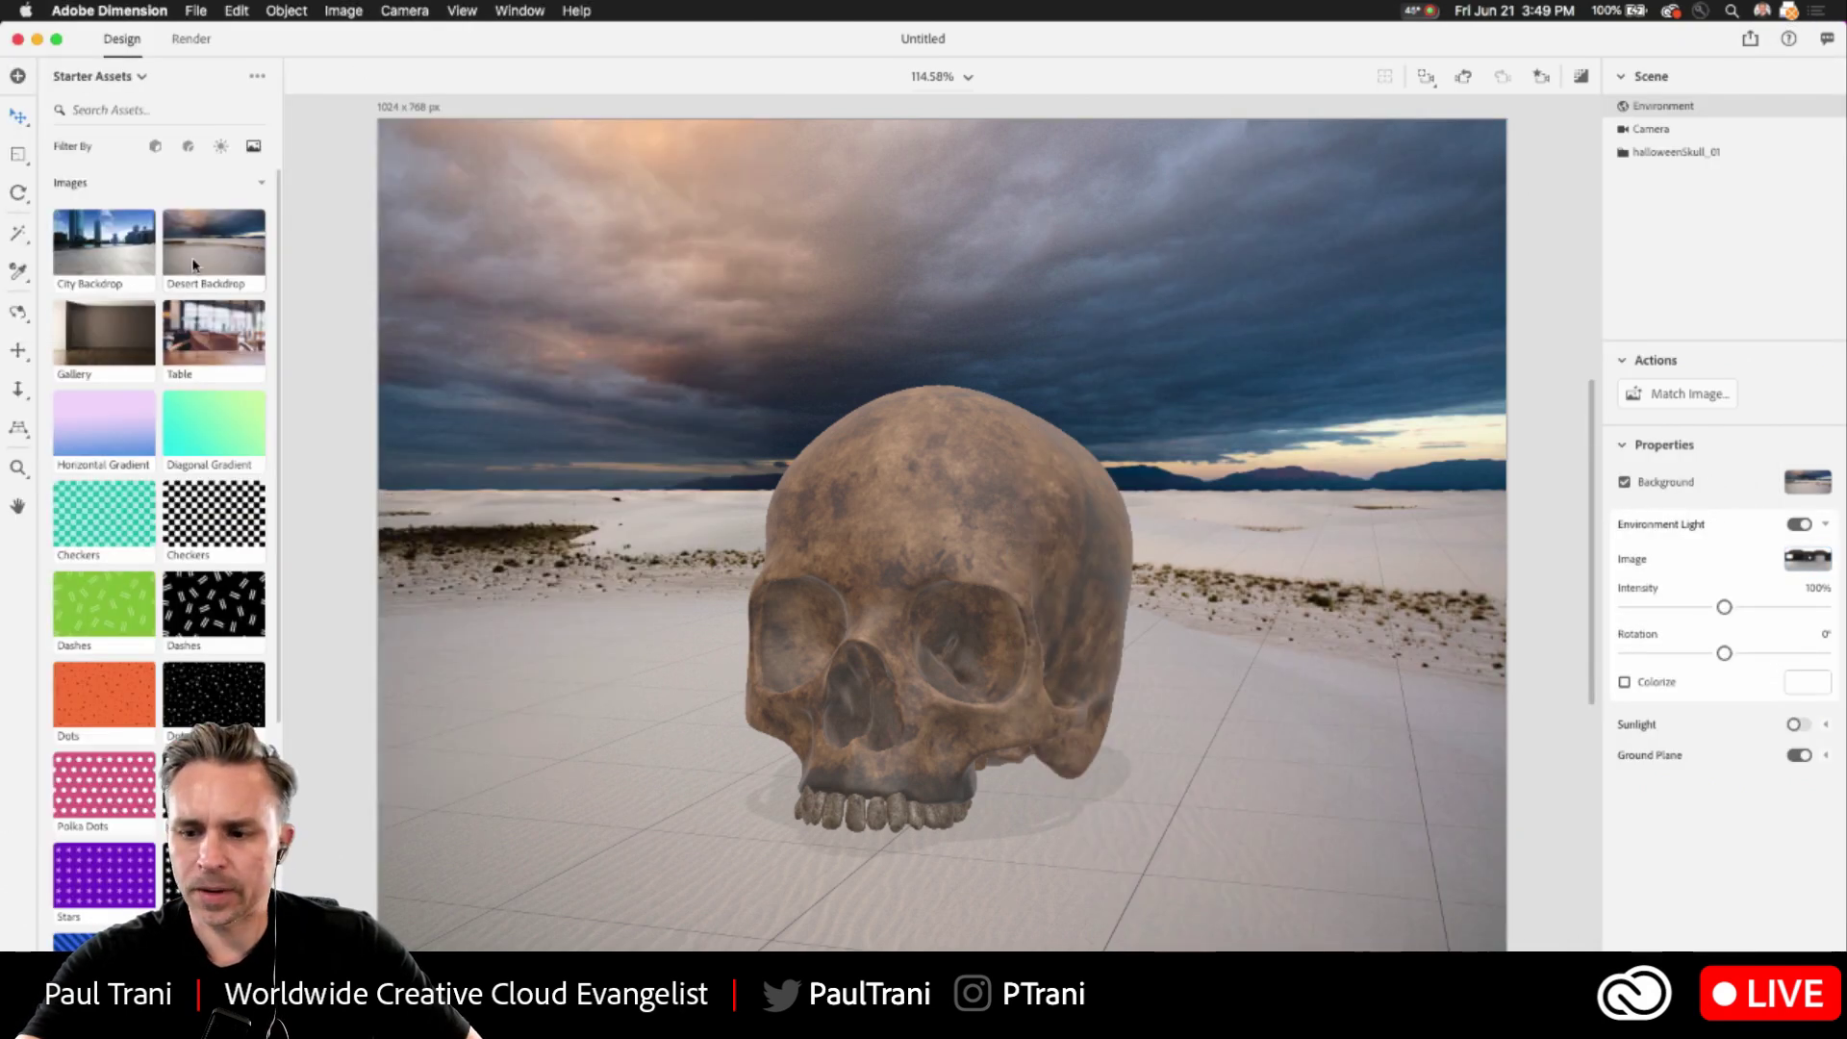
{"action": "left_click_drag", "start_coordinate": [196, 268], "coordinate": [425, 262]}
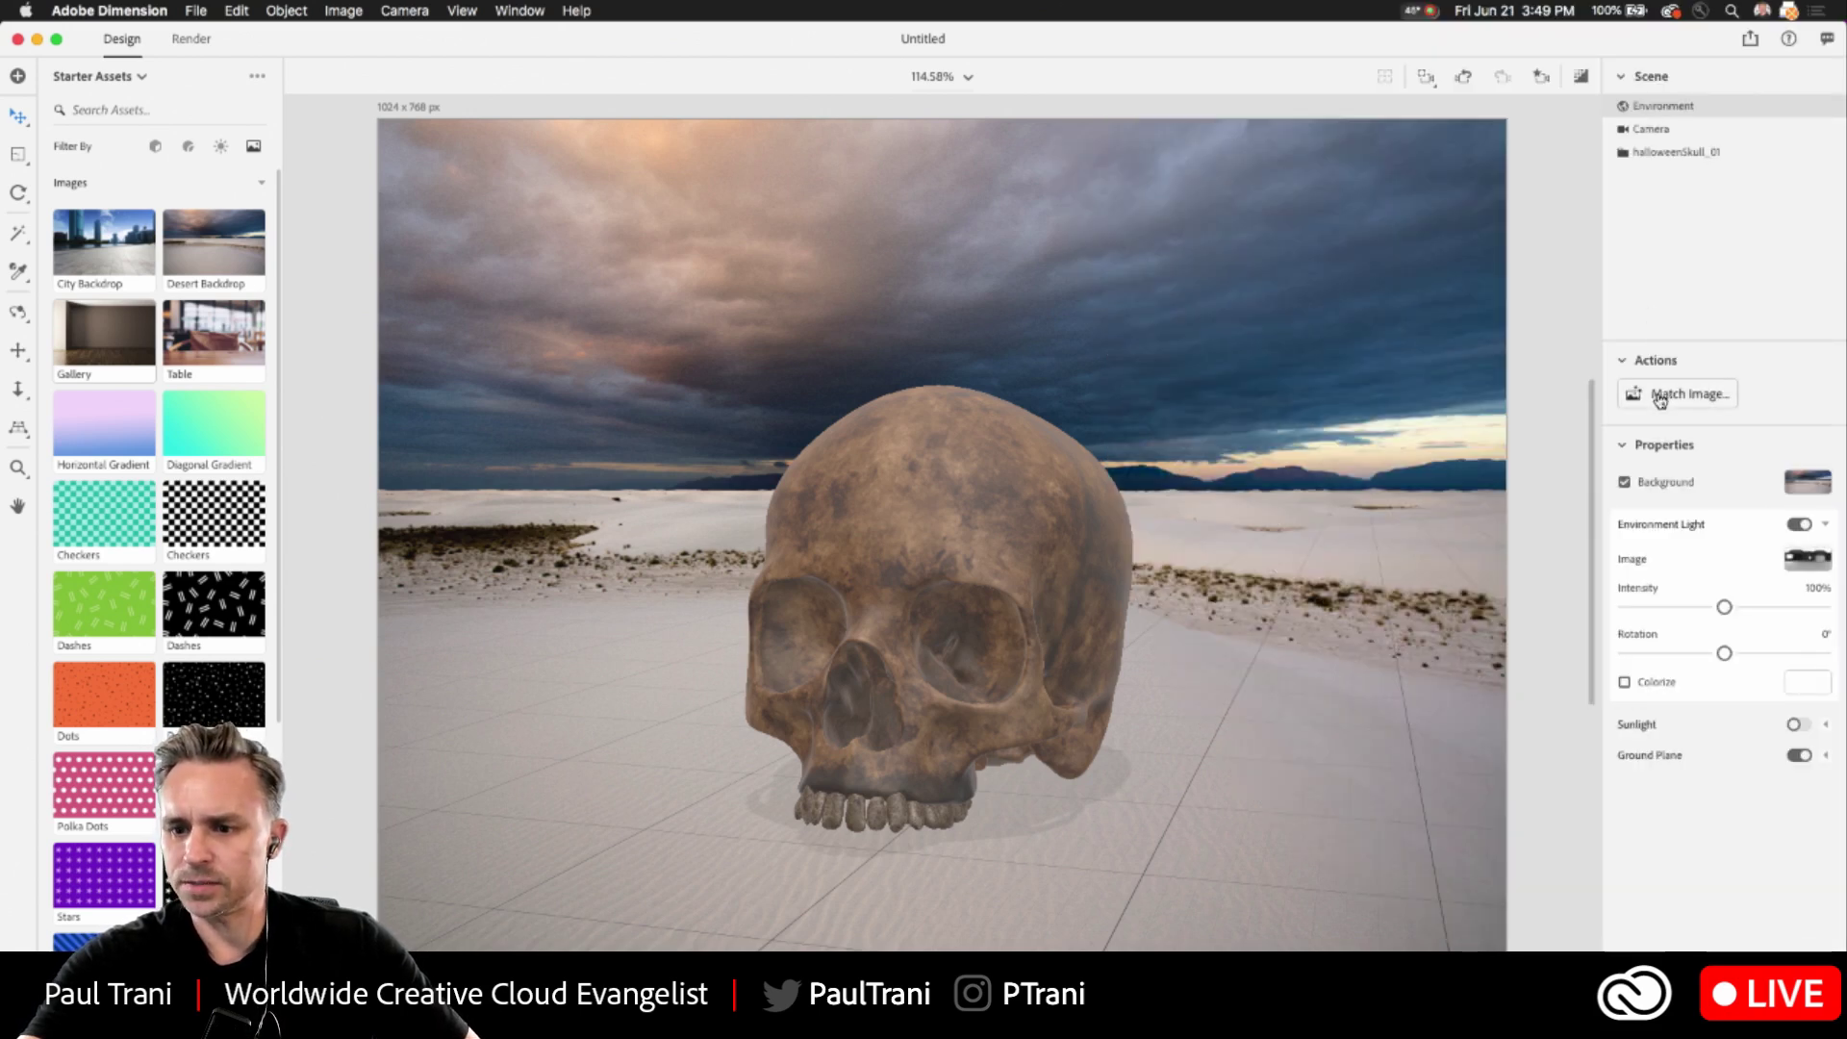
{"action": "left_click", "coordinate": [1667, 393]}
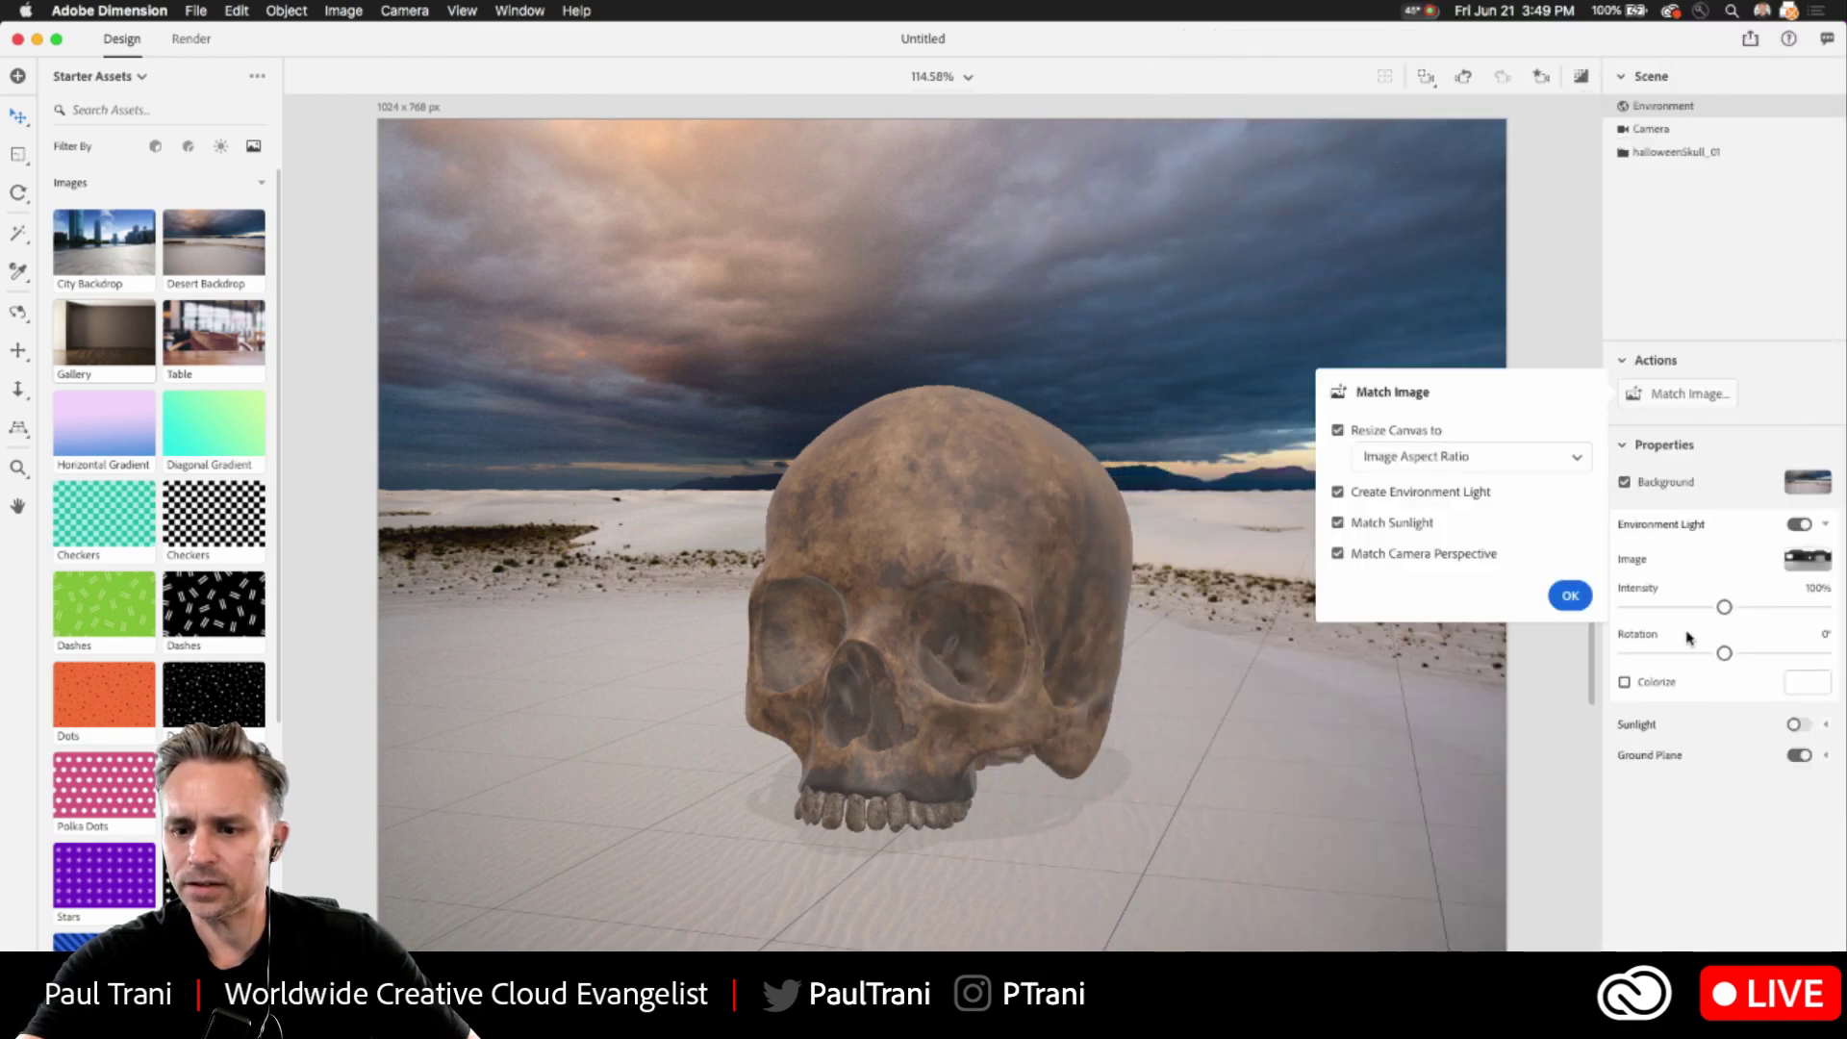
{"action": "left_click", "coordinate": [1570, 595]}
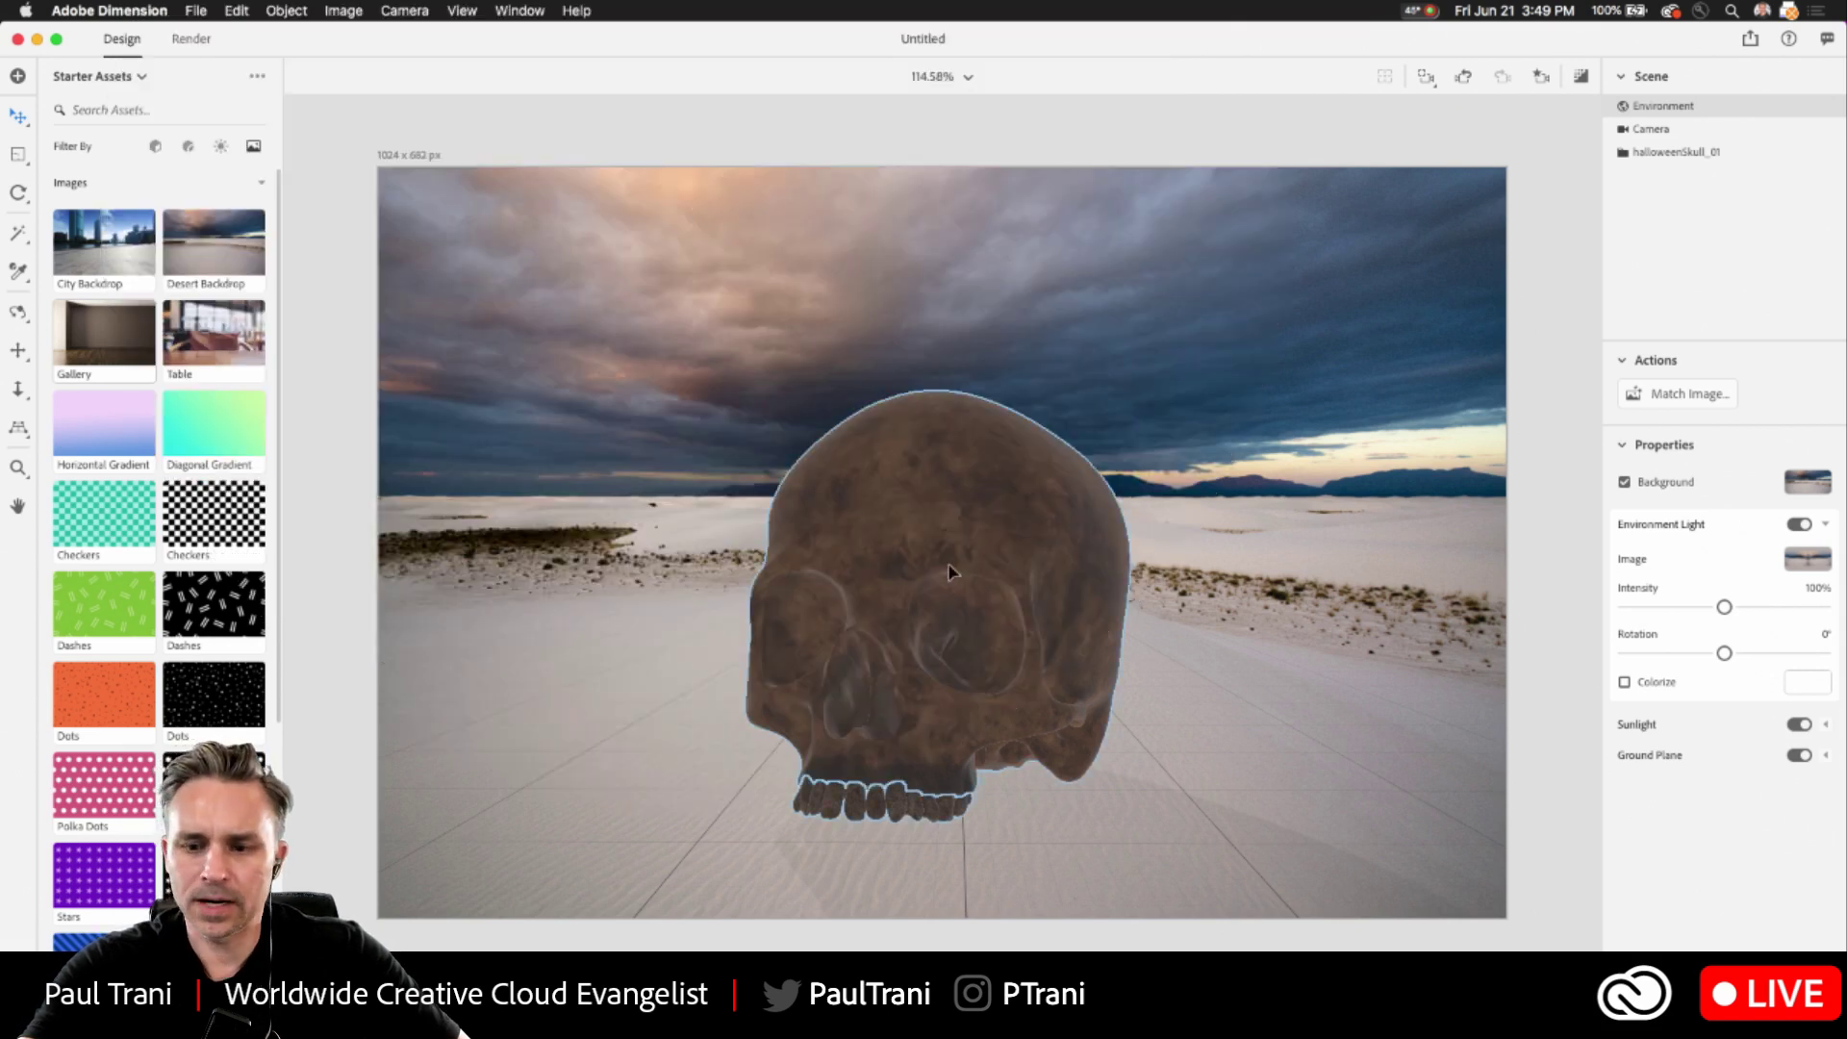
- Set the environment light to 103% intensity and about 75.7° rotation, and the sunlight to 131% intensity and 89.99° height
{"action": "left_click_drag", "start_coordinate": [1725, 608], "coordinate": [1765, 654]}
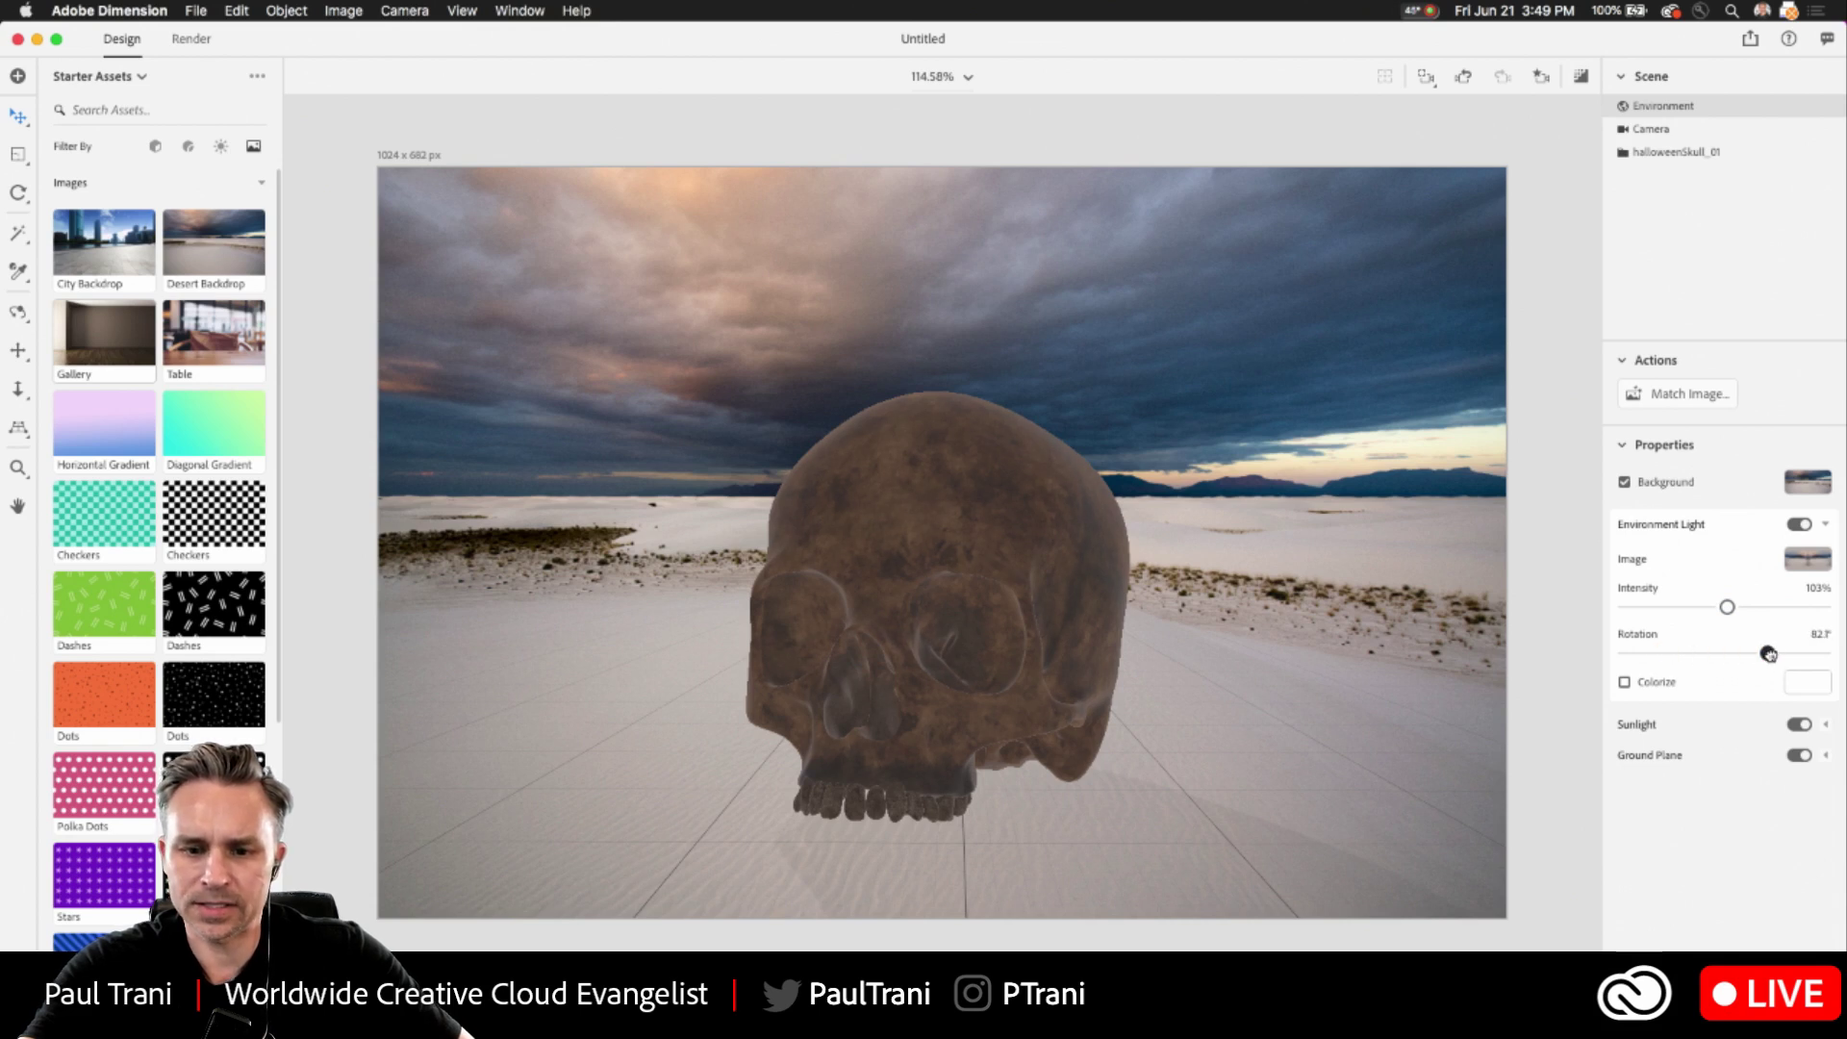
{"action": "left_click", "coordinate": [1823, 726]}
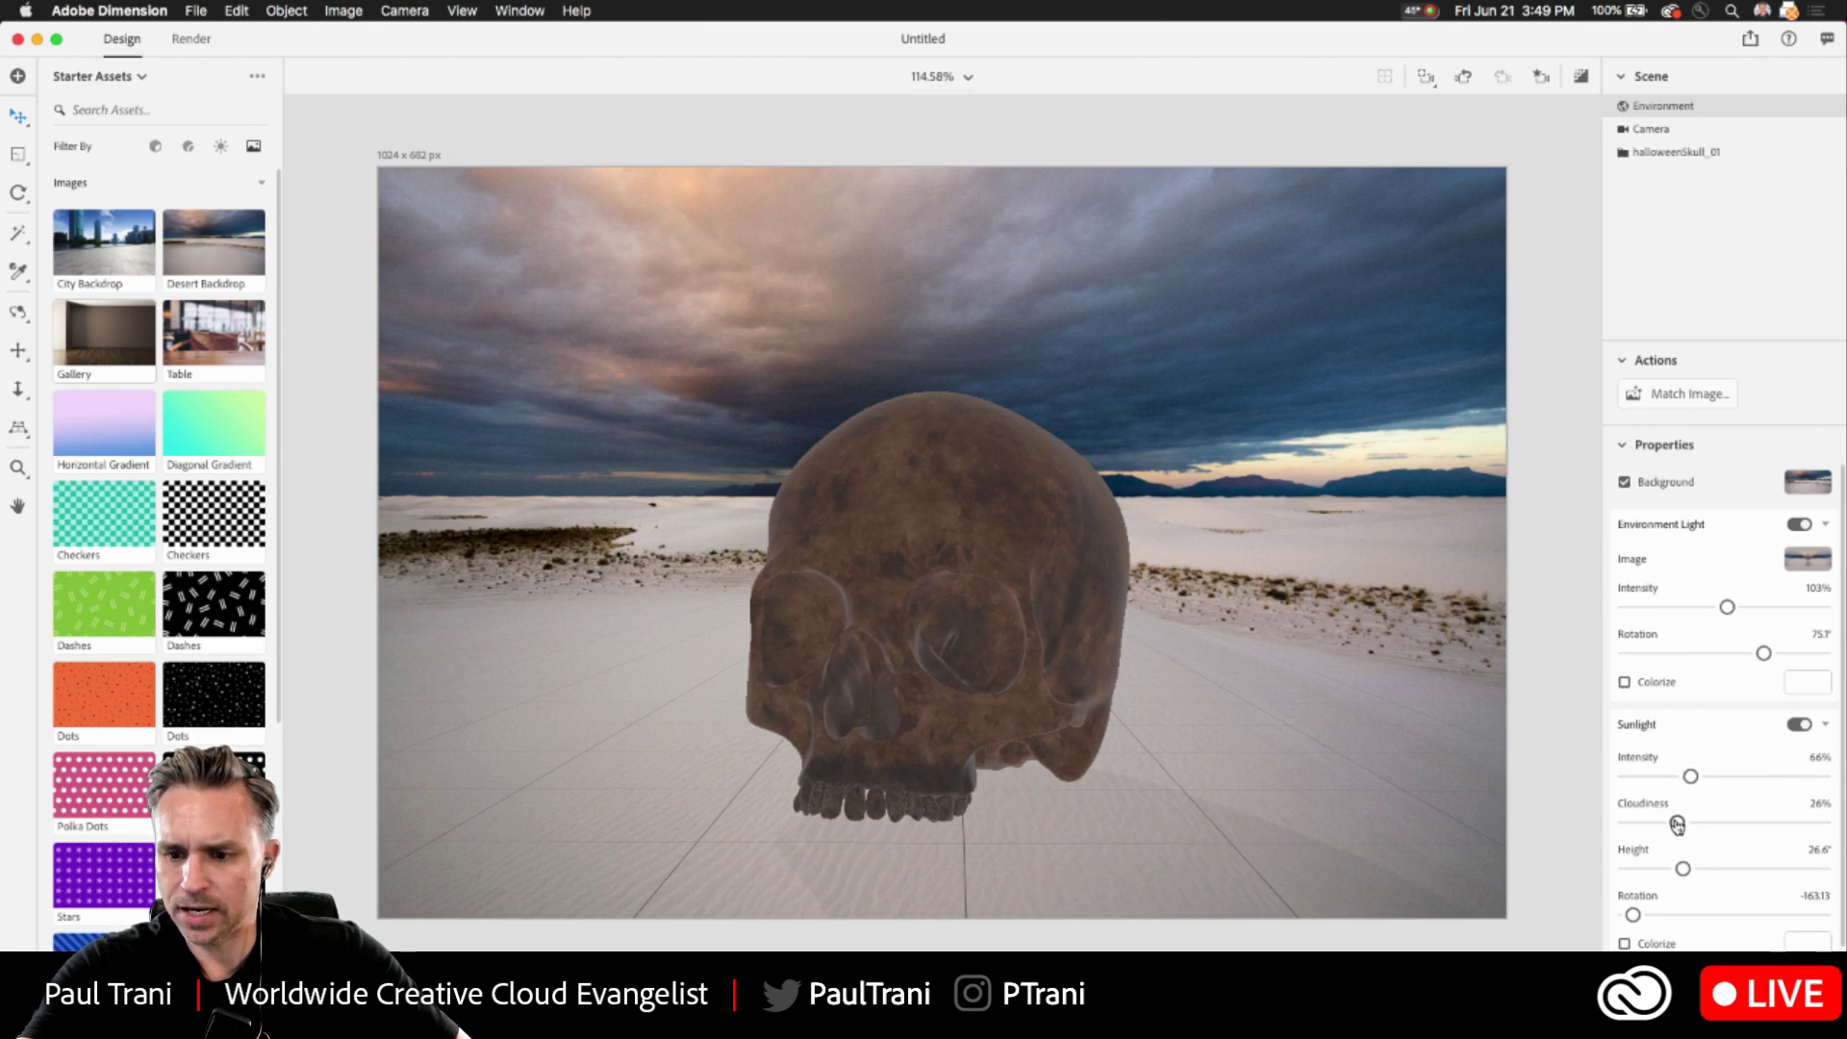
{"action": "left_click_drag", "start_coordinate": [1690, 777], "coordinate": [1746, 776]}
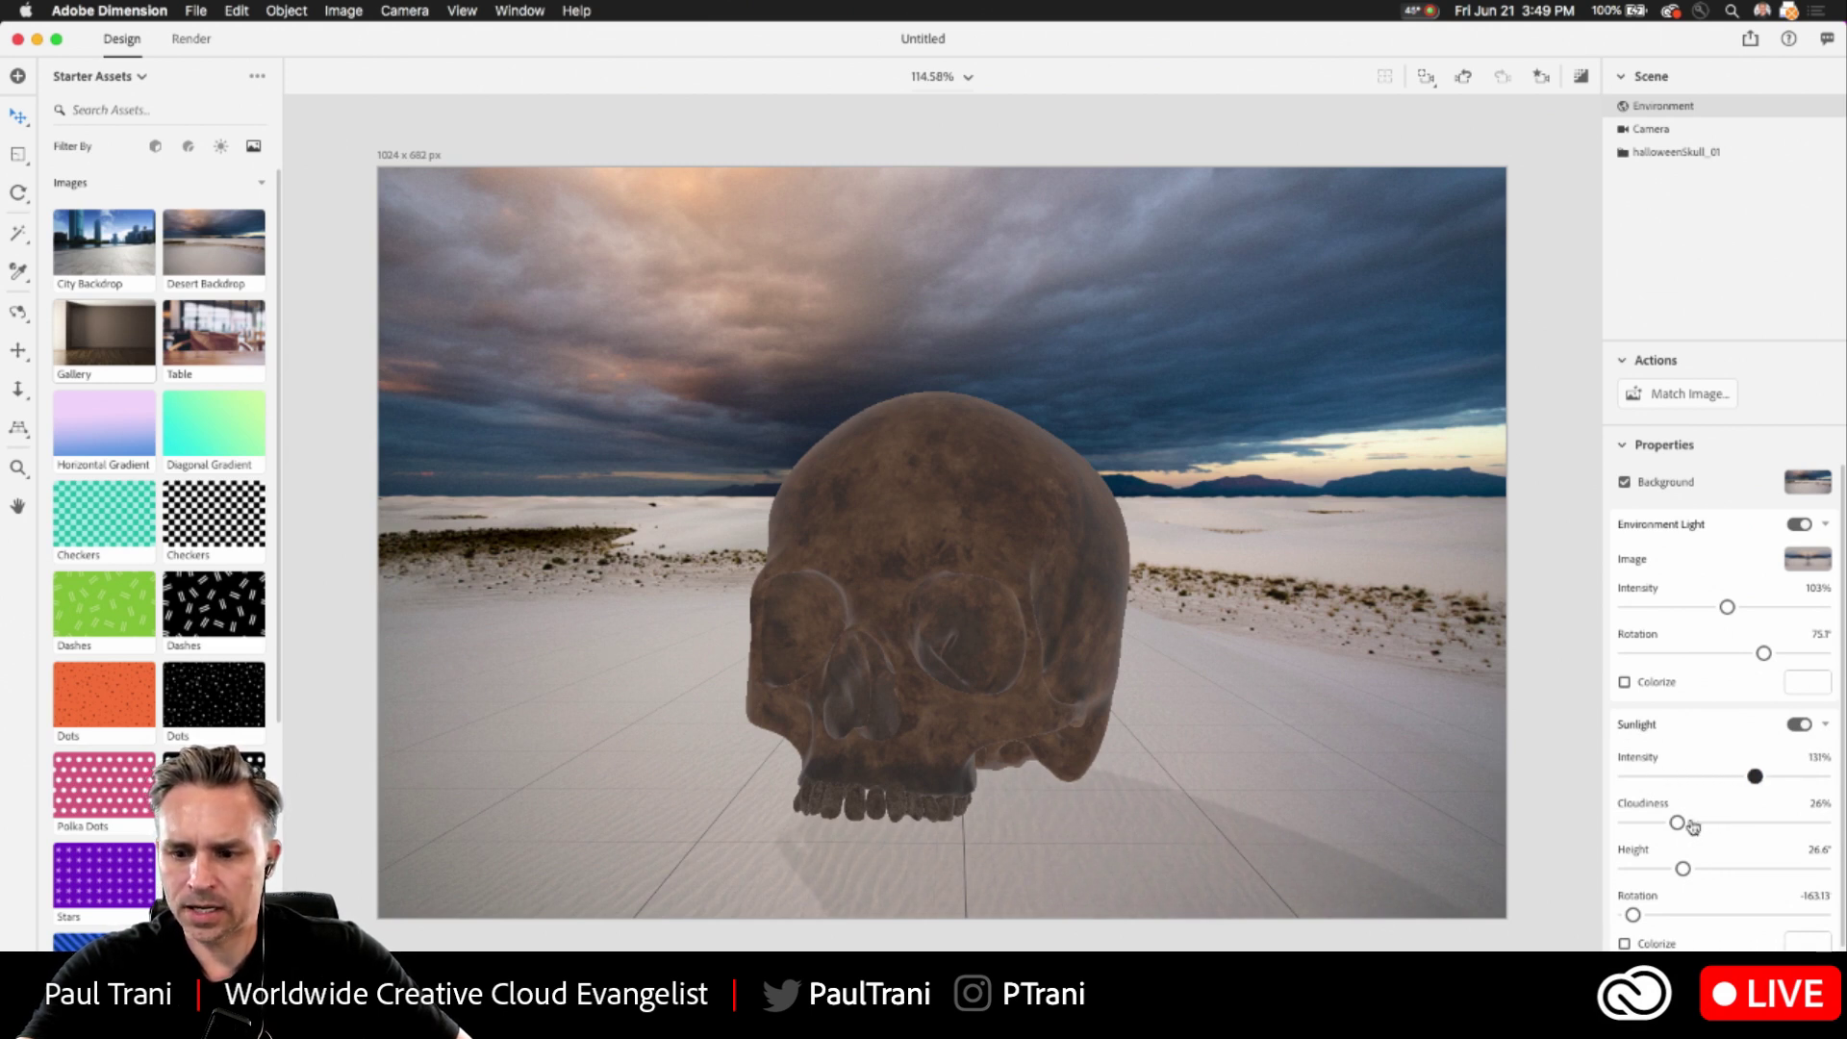
{"action": "left_click_drag", "start_coordinate": [1677, 873], "coordinate": [1841, 855]}
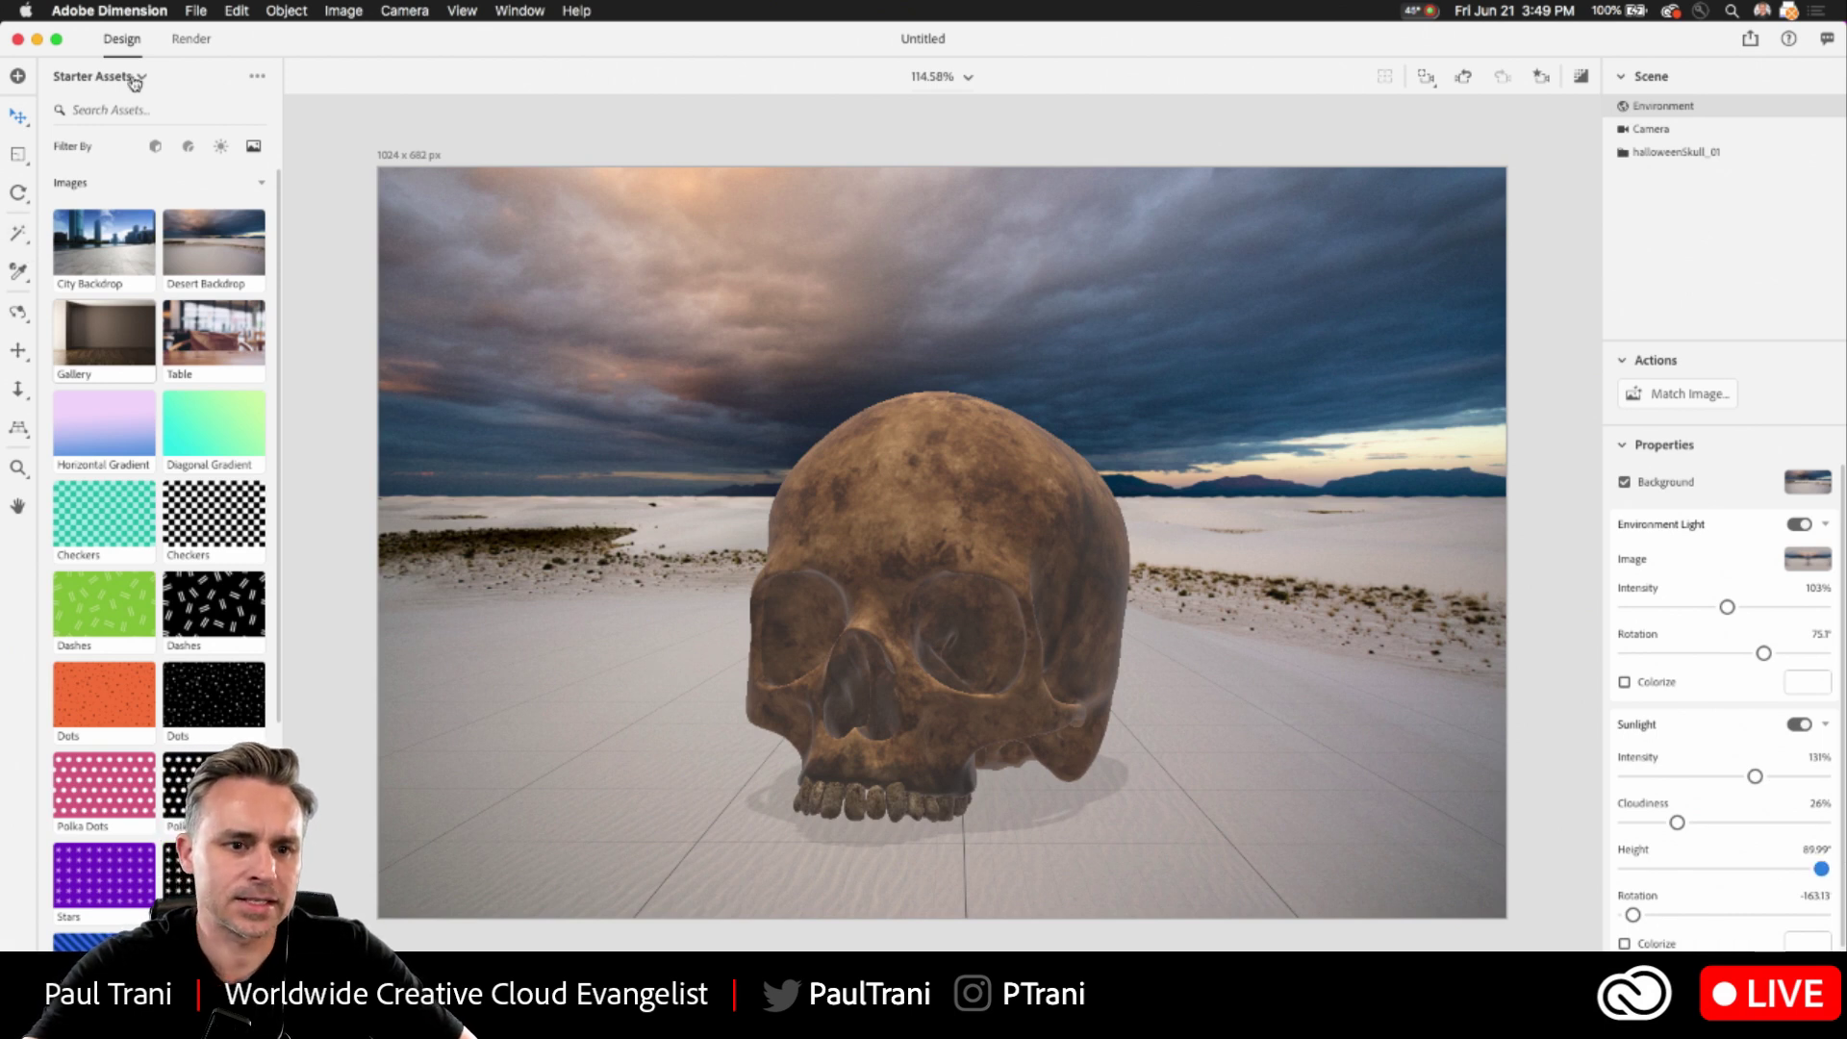
- Open the 36DaysofType Creative Cloud library and clear the skull search so that its own assets are listed
{"action": "left_click", "coordinate": [85, 77]}
{"action": "left_click", "coordinate": [82, 125]}
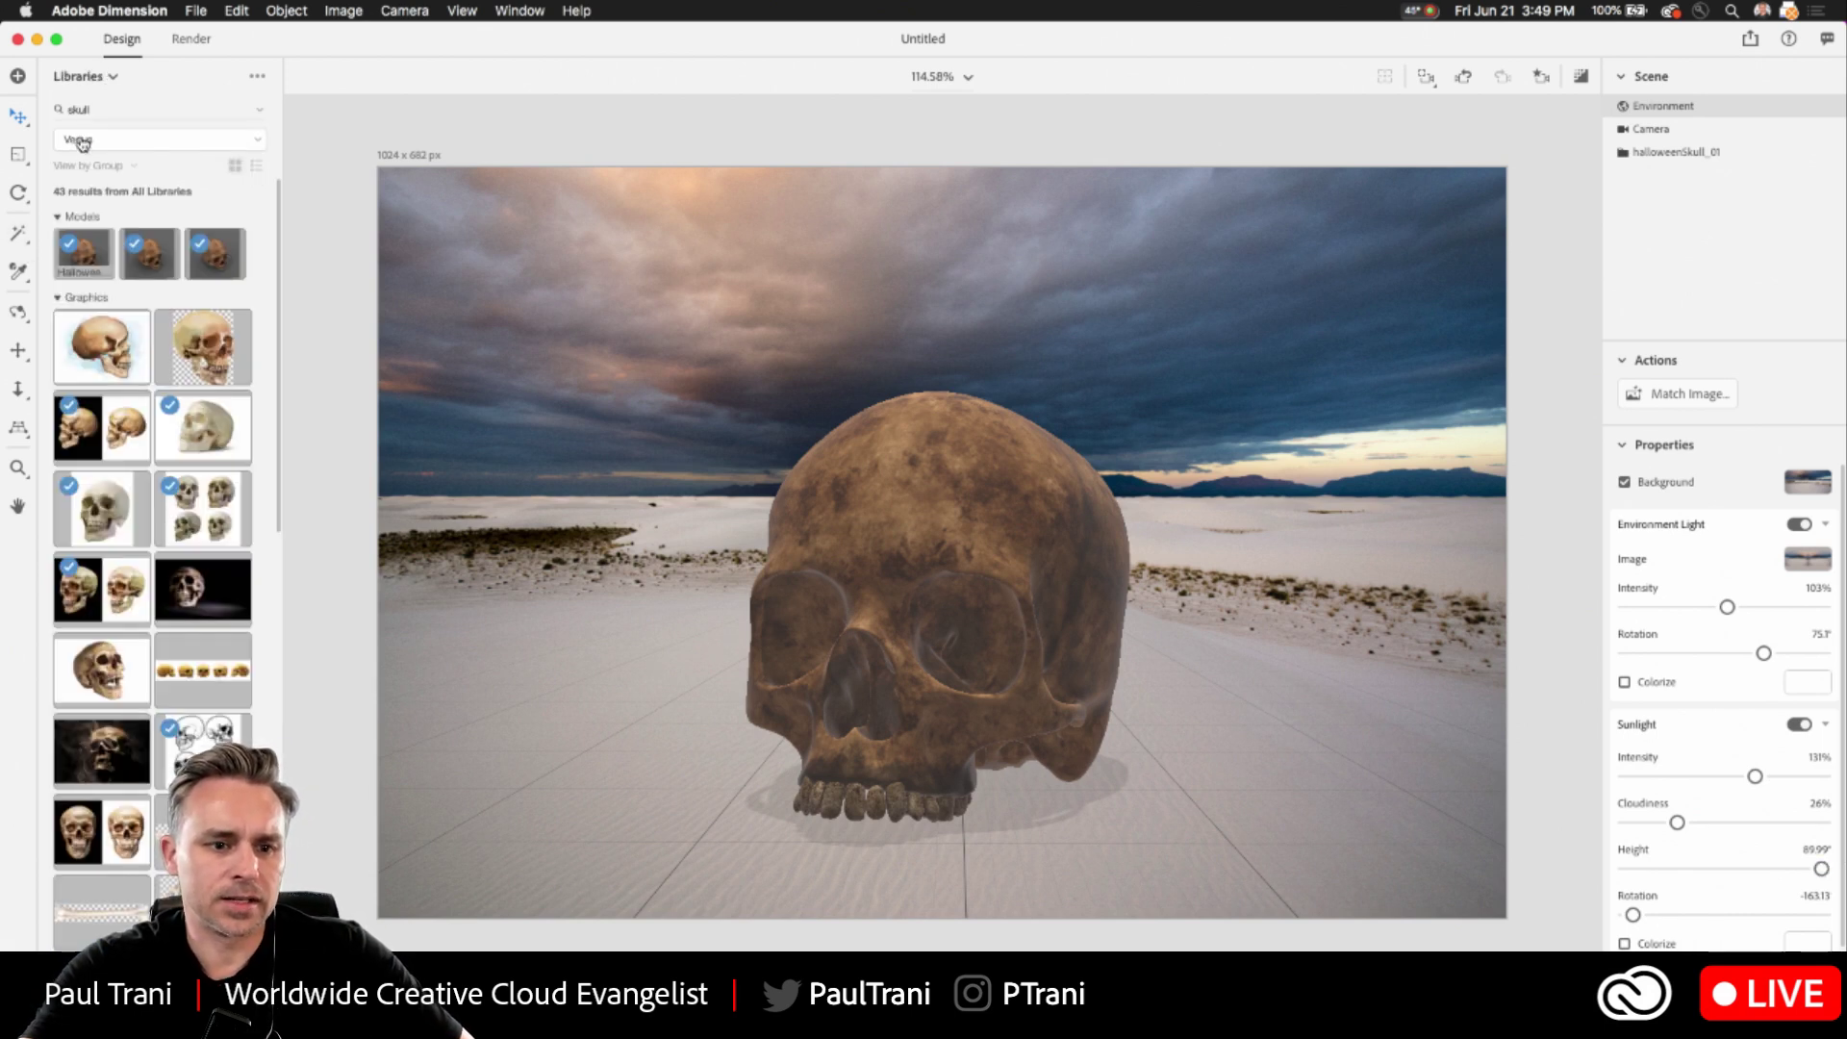
{"action": "left_click", "coordinate": [83, 142]}
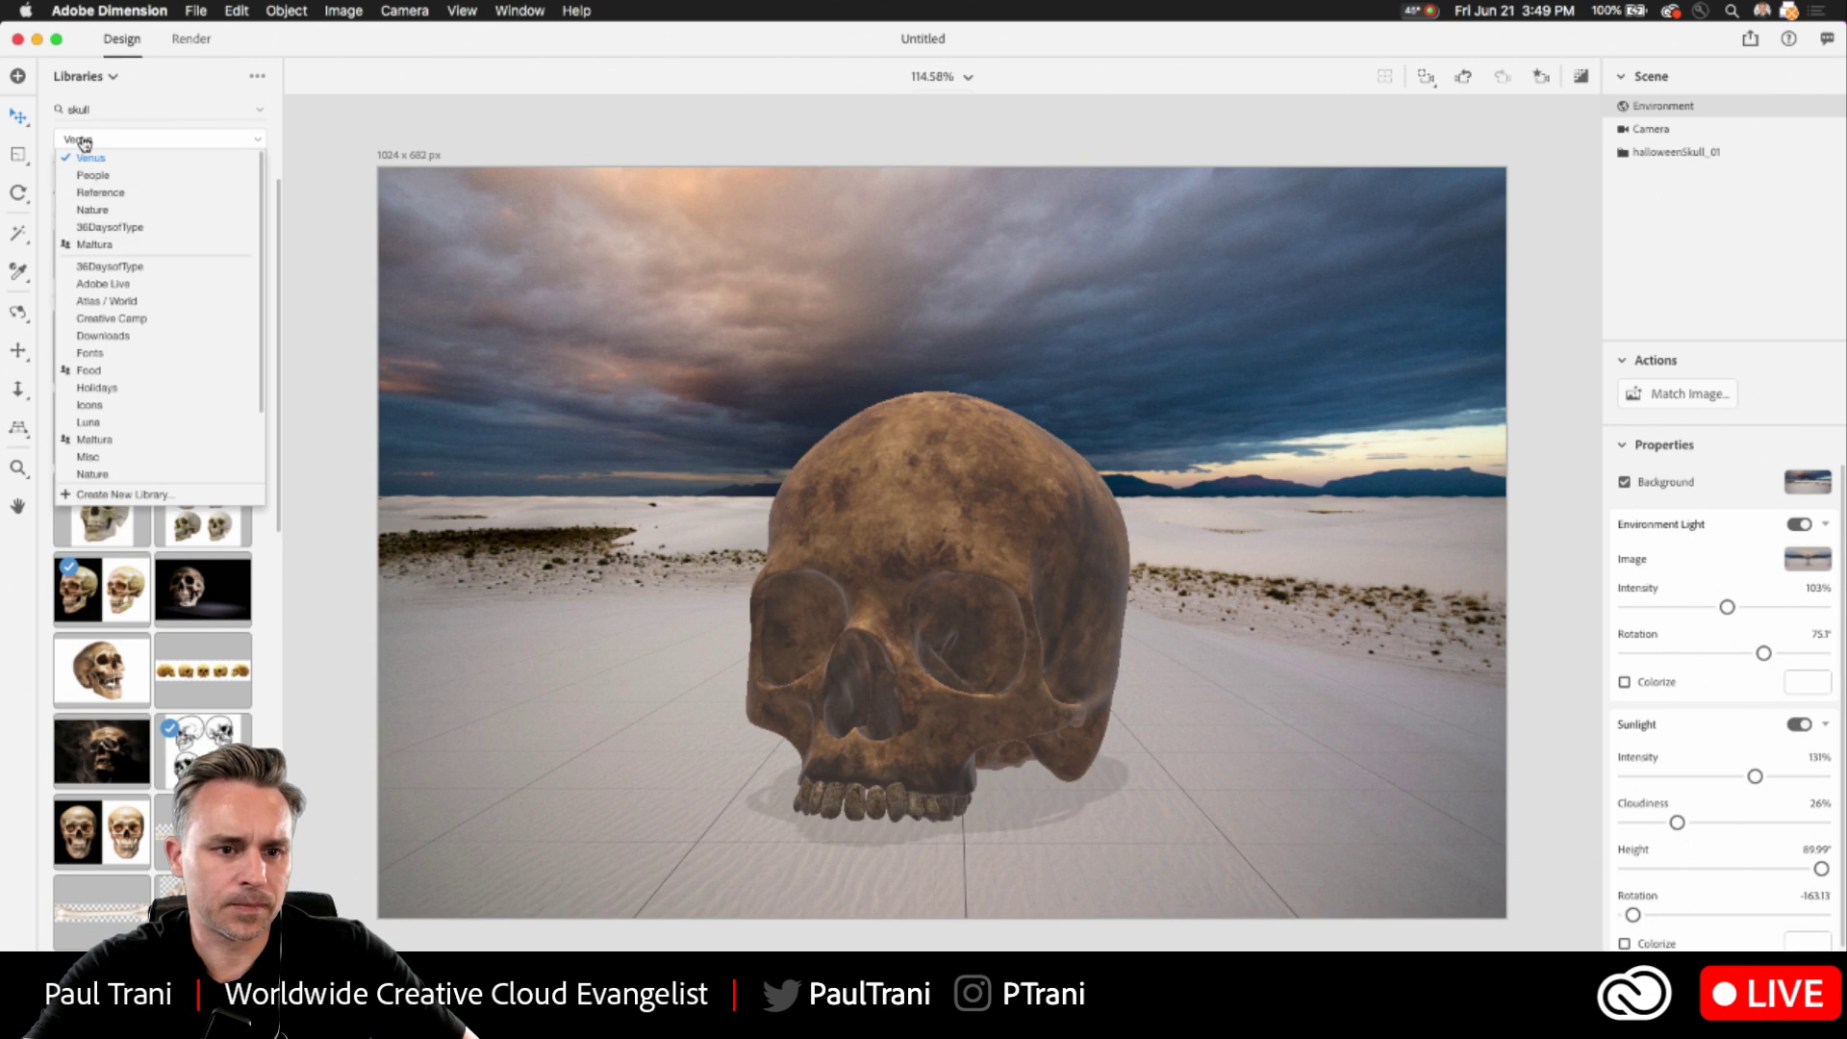
{"action": "left_click", "coordinate": [84, 233]}
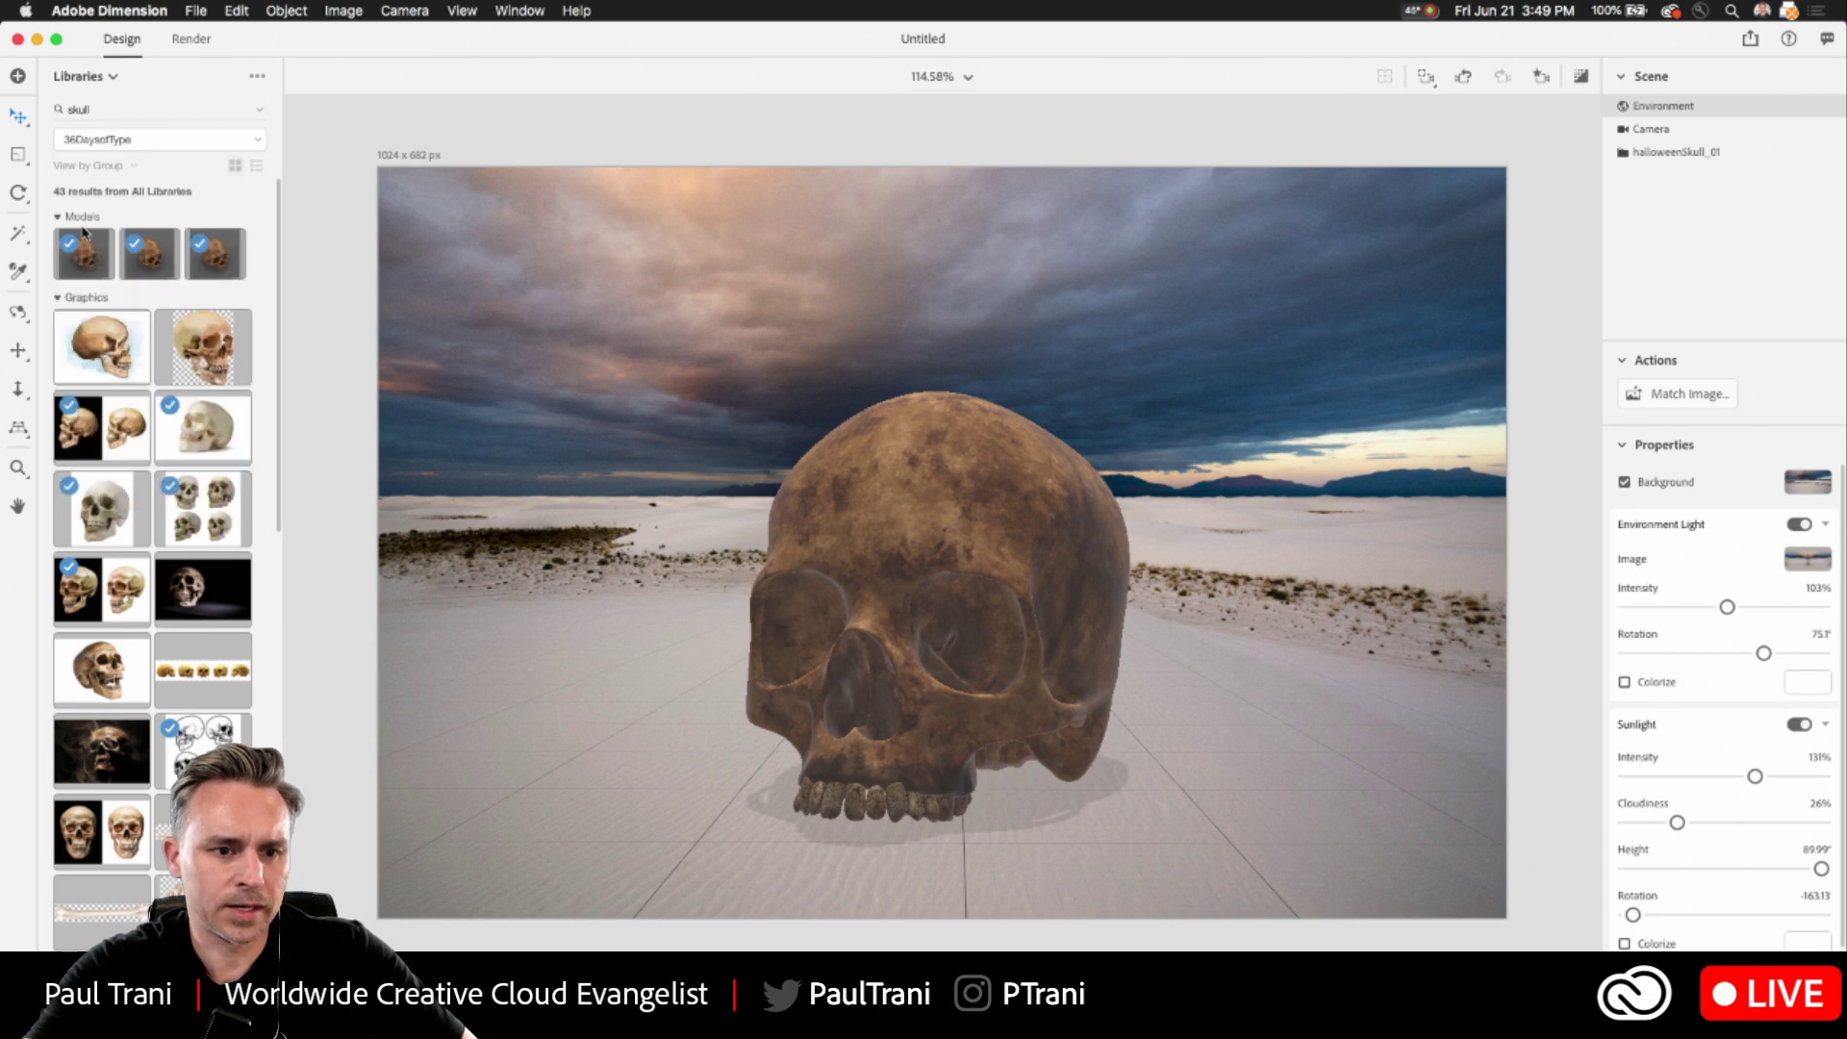
{"action": "left_click", "coordinate": [147, 111]}
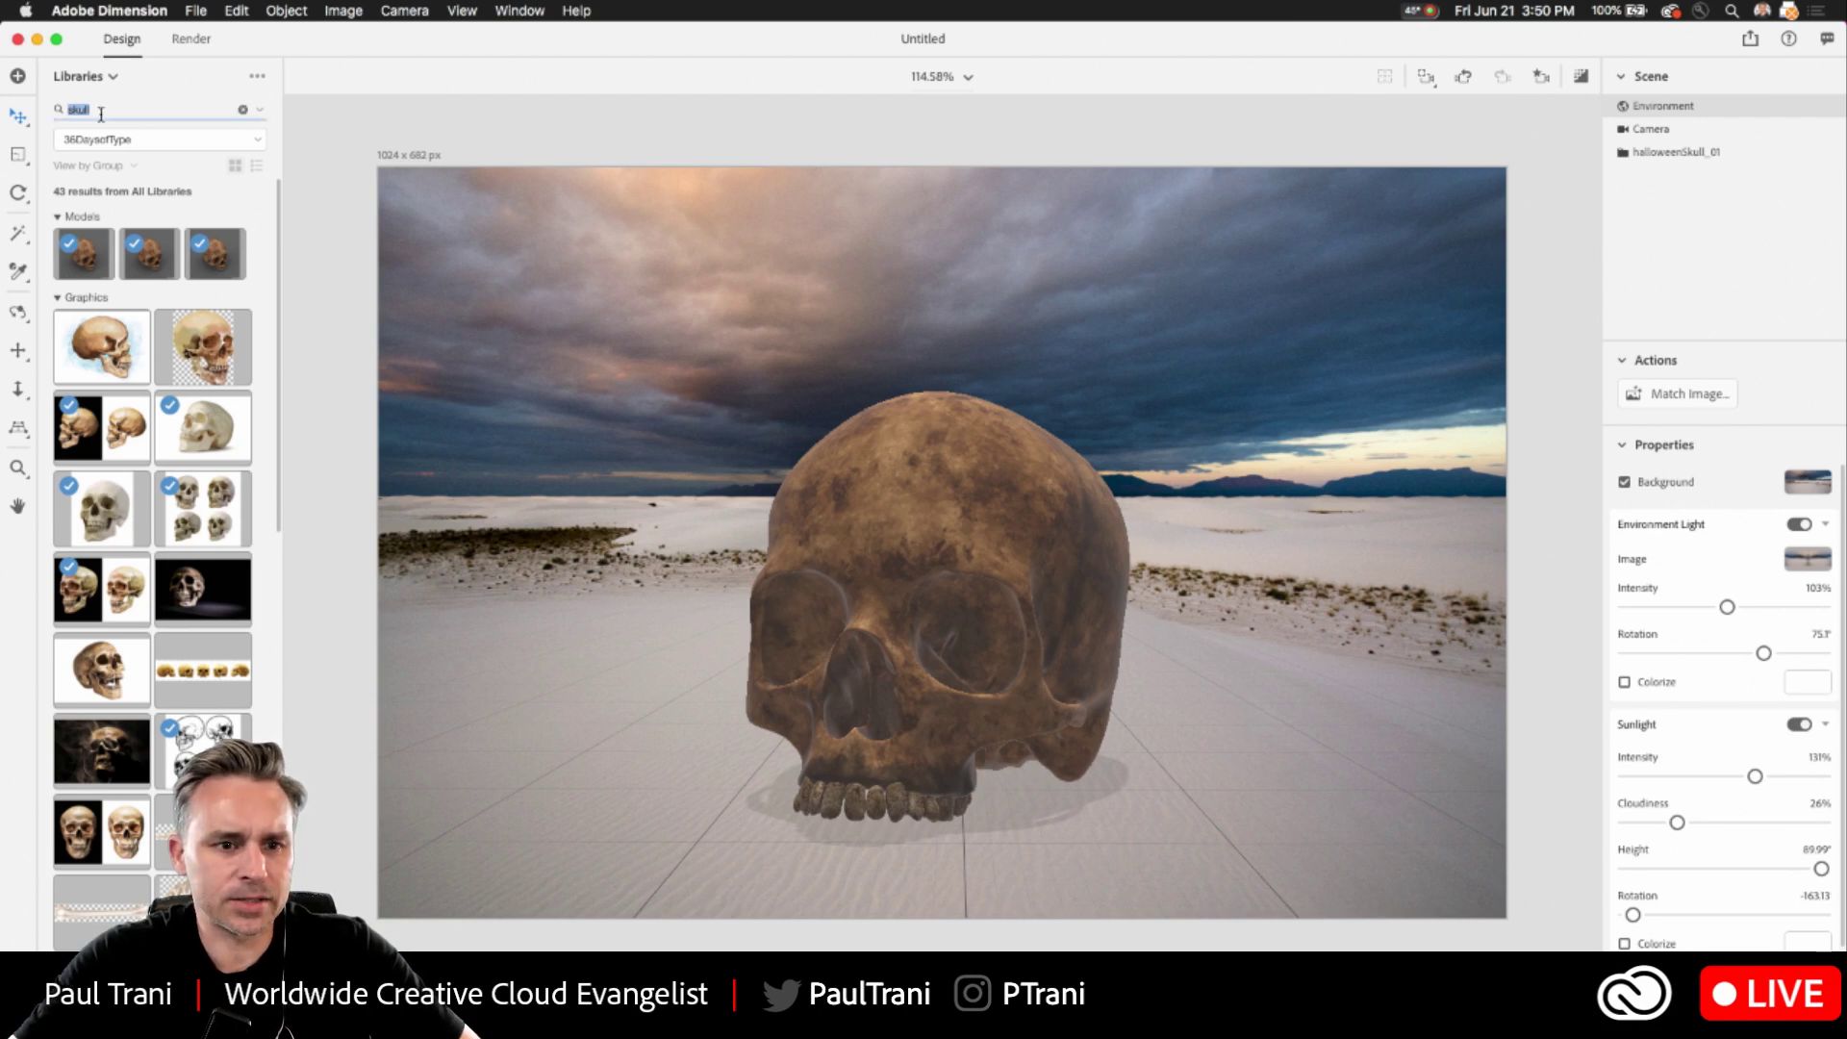
{"action": "left_click", "coordinate": [243, 109]}
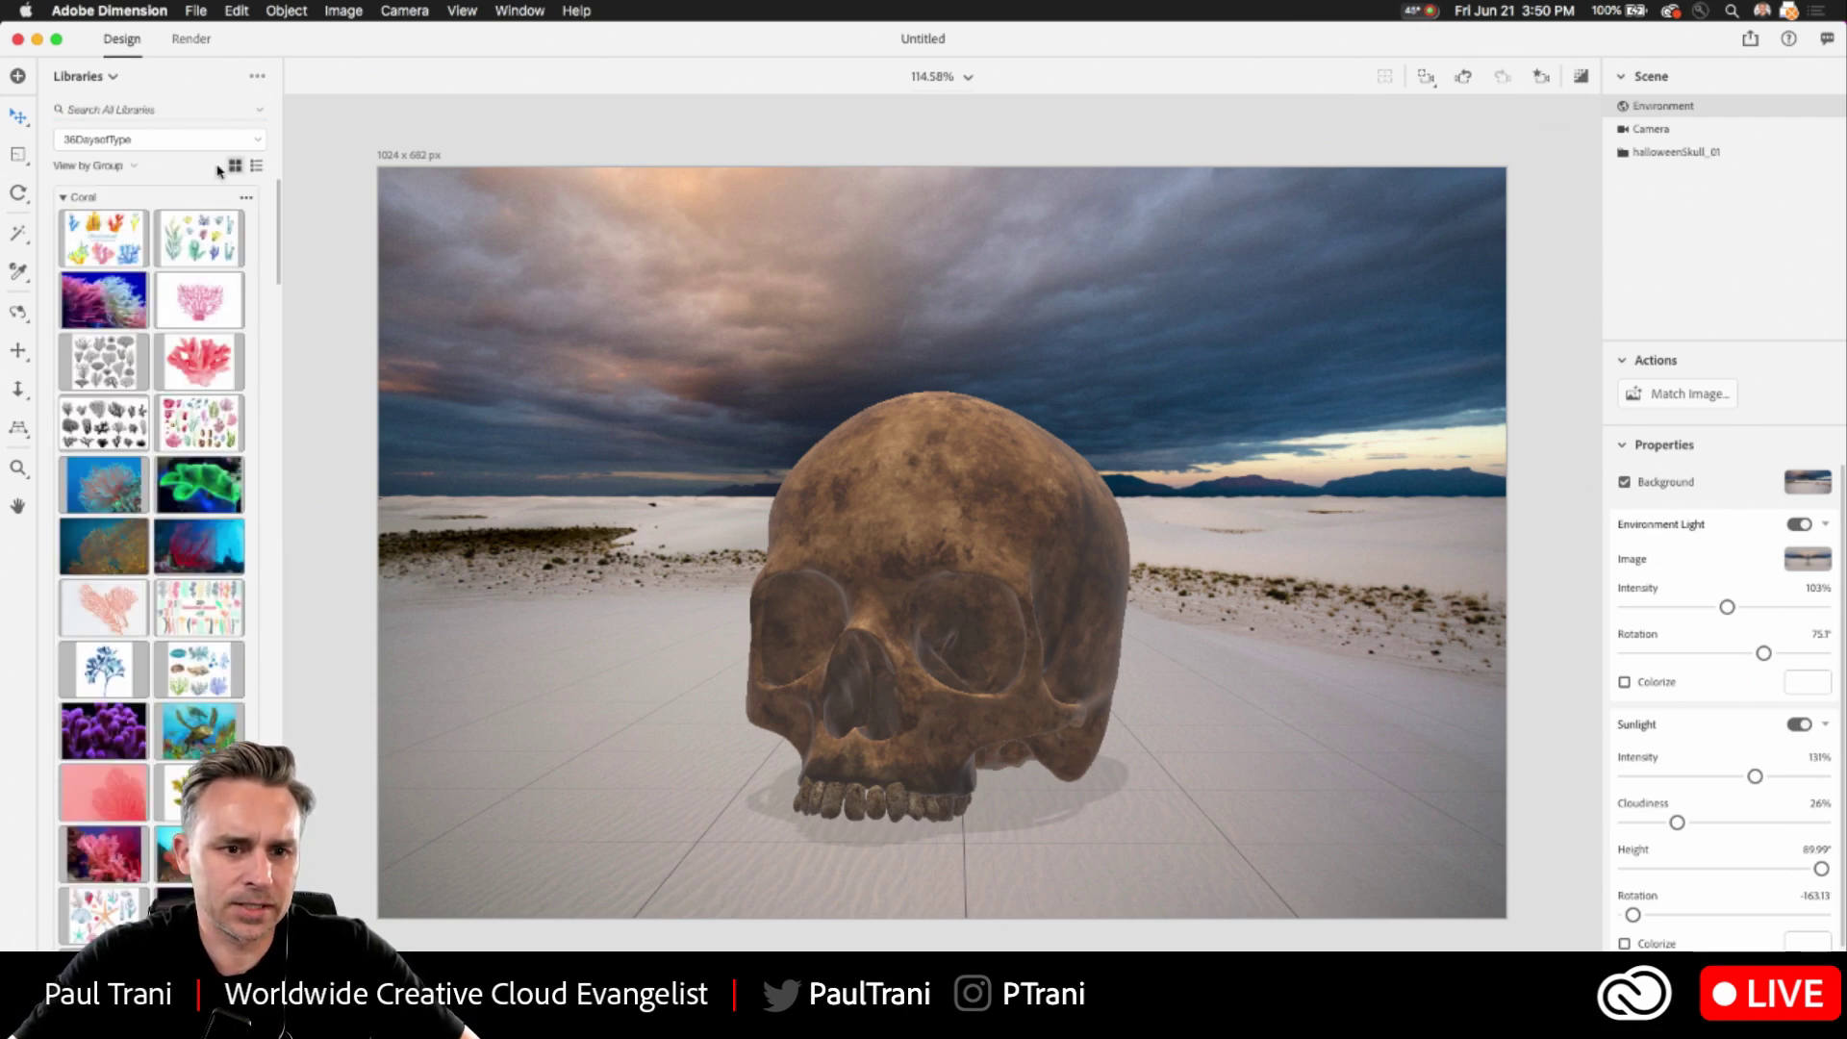
- Place the flowers graphic from the library on the skull as a decal and enlarge it to 32.9% scale
{"action": "scroll", "coordinate": [164, 462], "scroll_direction": "down", "scroll_amount": 15}
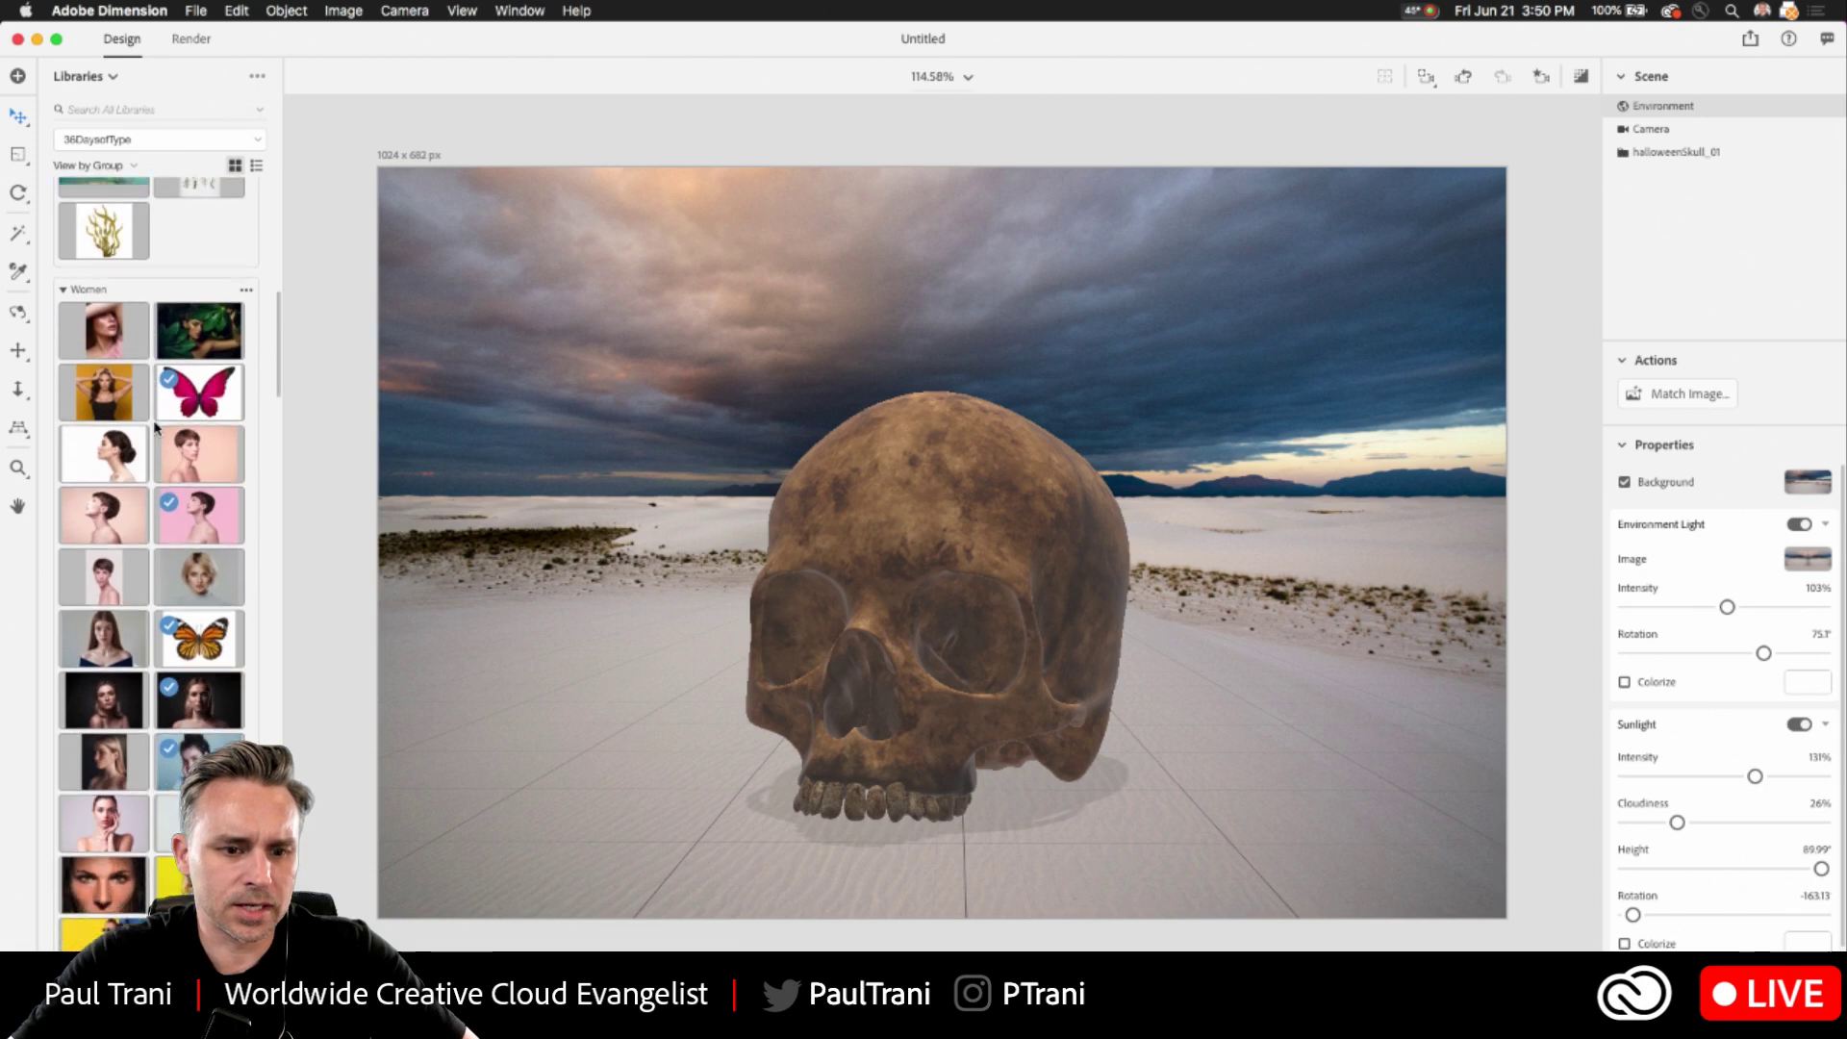
{"action": "scroll", "coordinate": [159, 428], "scroll_direction": "down", "scroll_amount": 15}
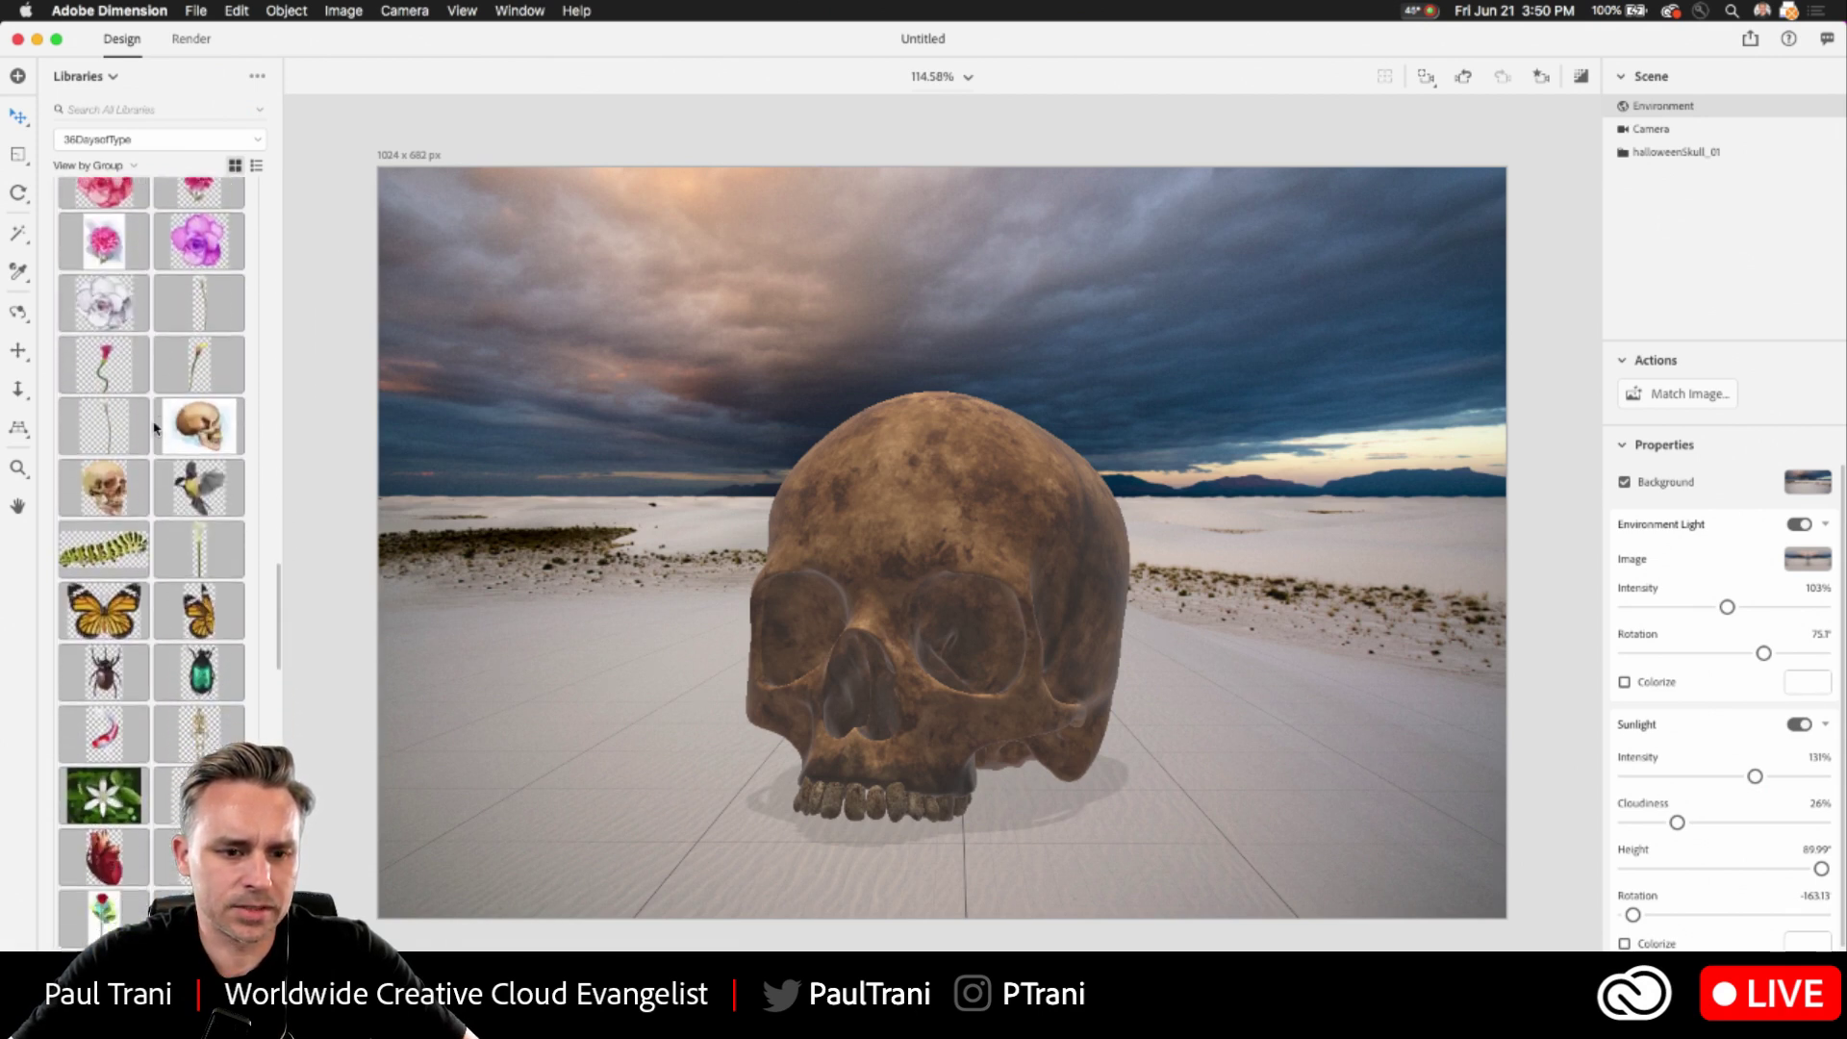
{"action": "scroll", "coordinate": [154, 428], "scroll_direction": "down", "scroll_amount": 5}
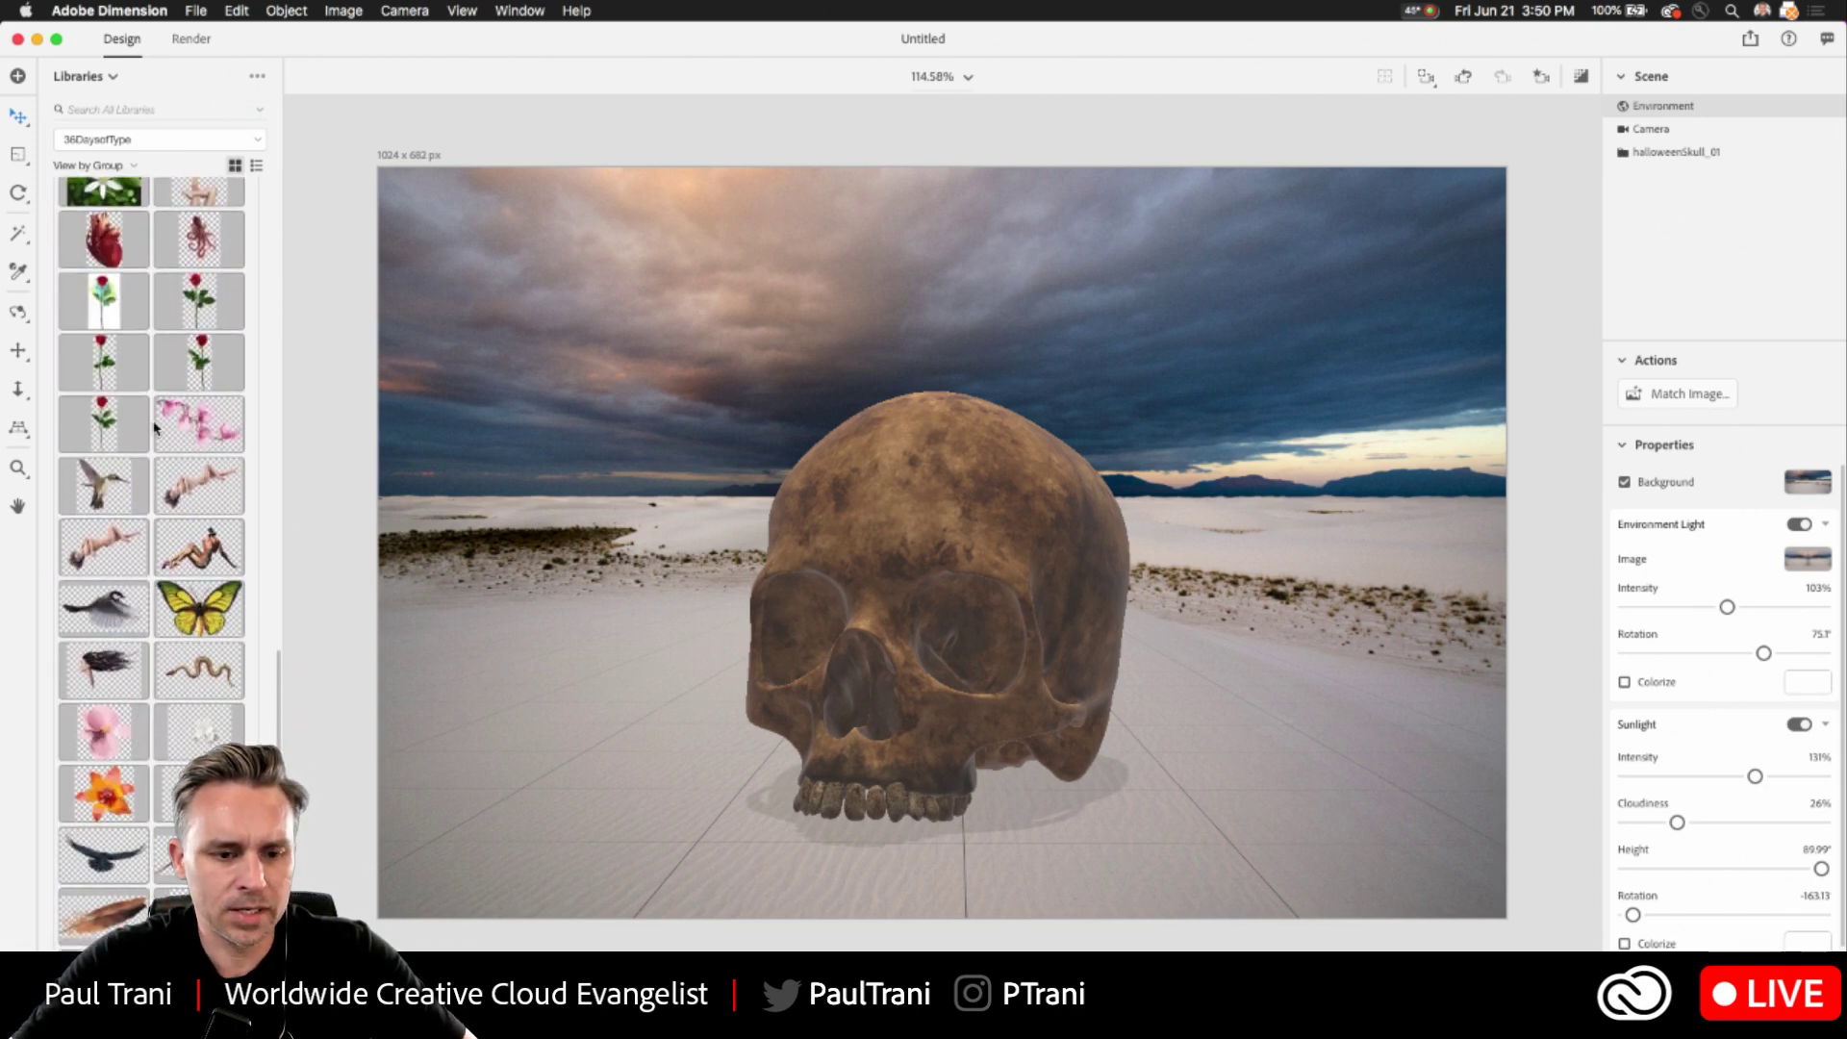
{"action": "scroll", "coordinate": [154, 428], "scroll_direction": "down", "scroll_amount": 13}
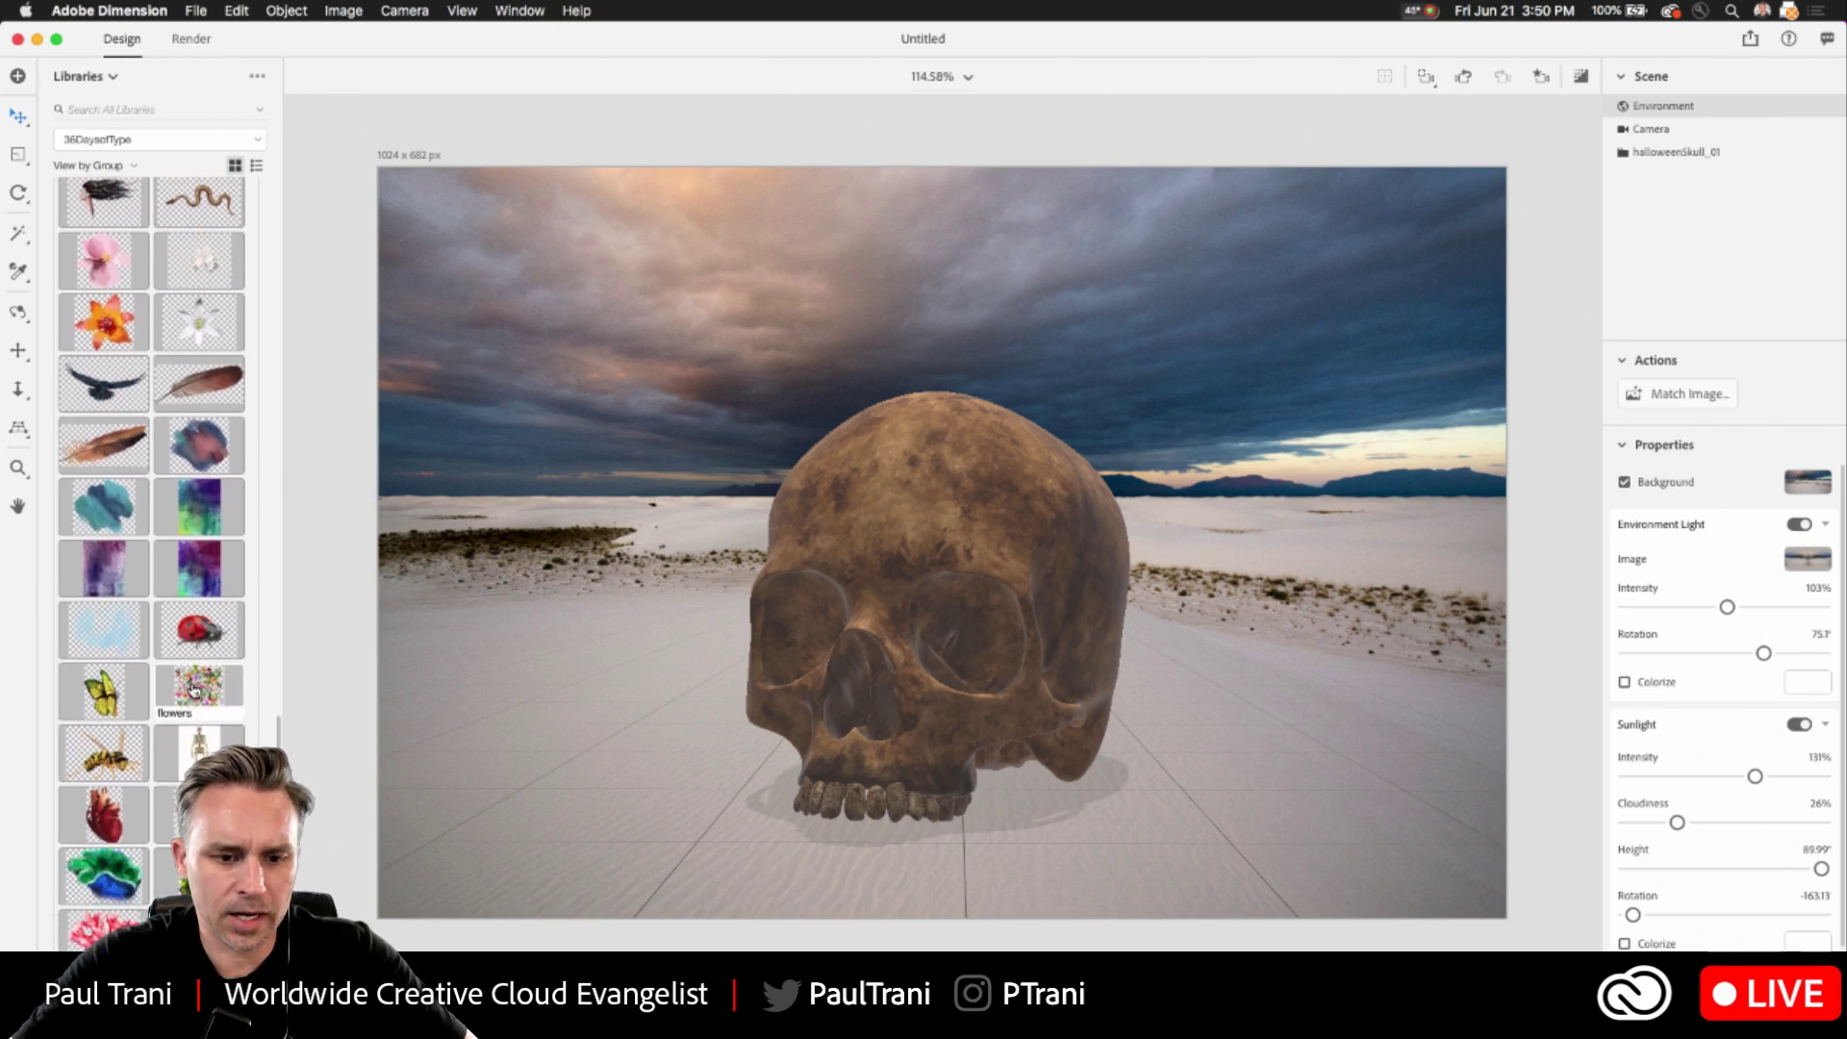
{"action": "mouse_move", "coordinate": [193, 689]}
{"action": "left_mouse_down"}
{"action": "mouse_move", "coordinate": [870, 516]}
{"action": "mouse_move", "coordinate": [879, 529]}
{"action": "left_mouse_up"}
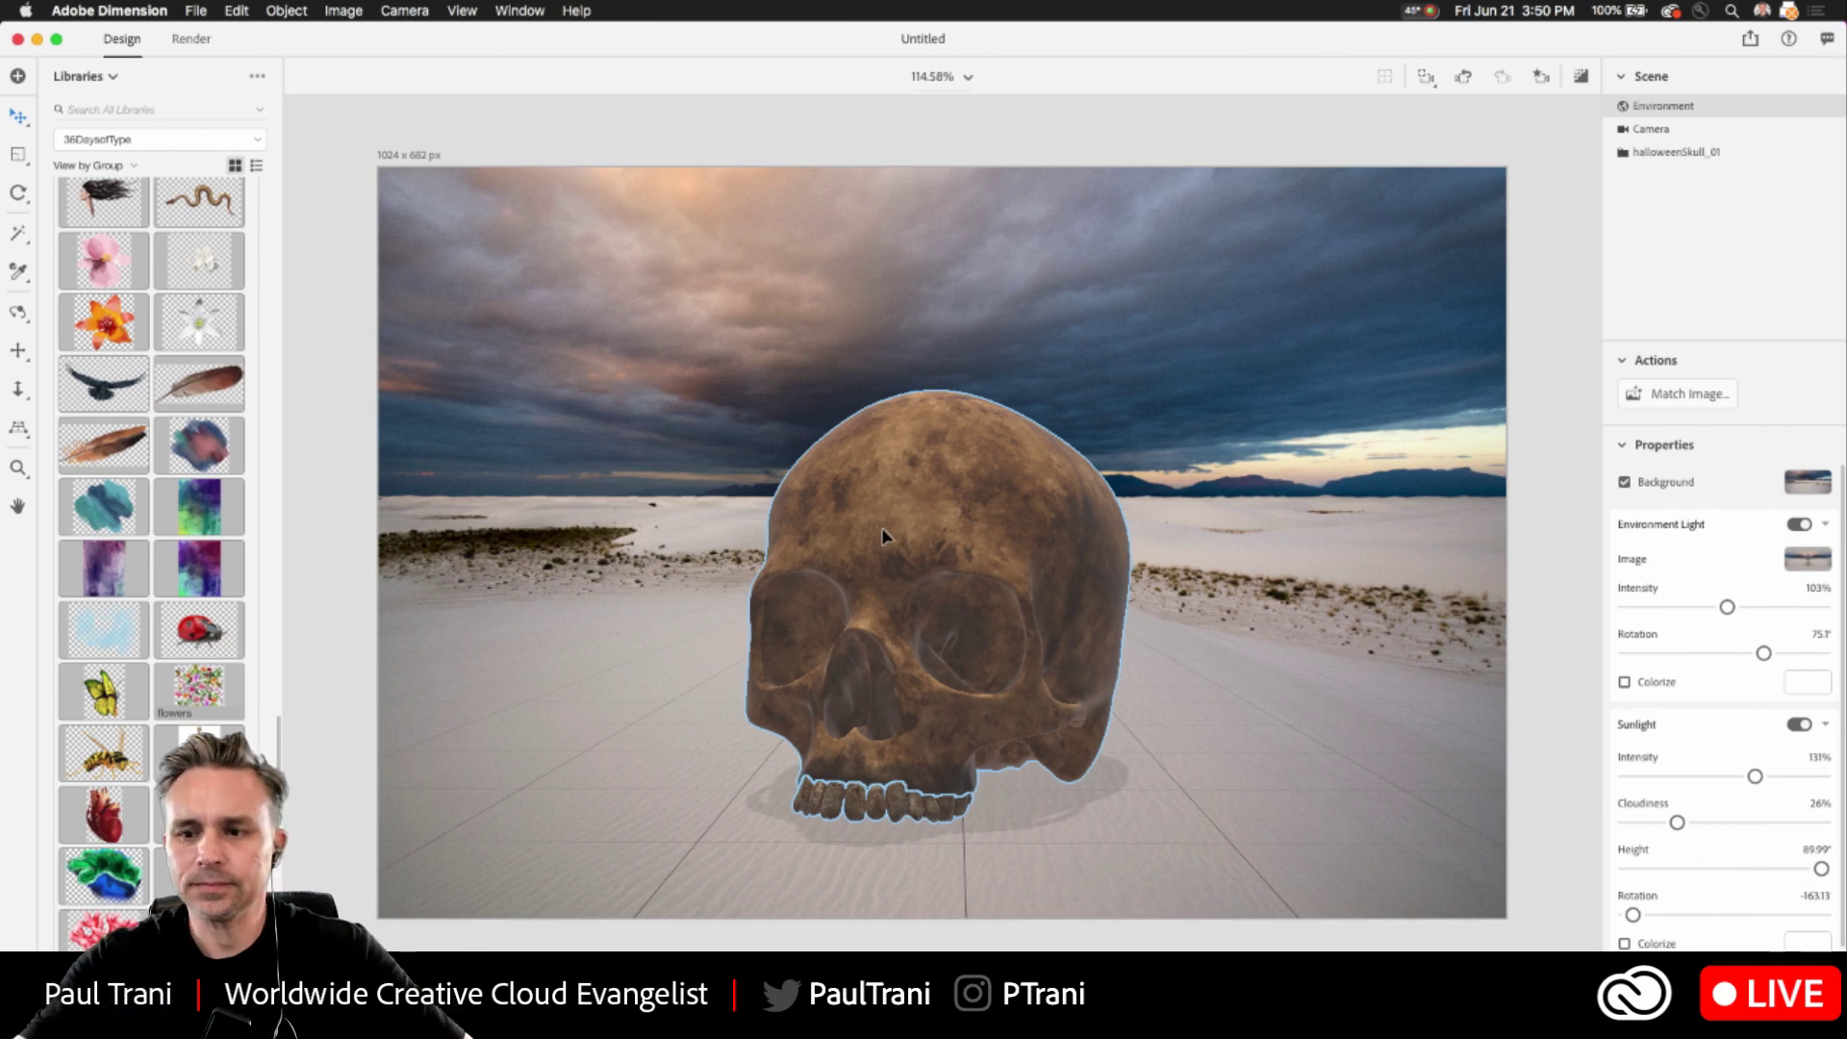
{"action": "left_click_drag", "start_coordinate": [950, 542], "coordinate": [940, 535]}
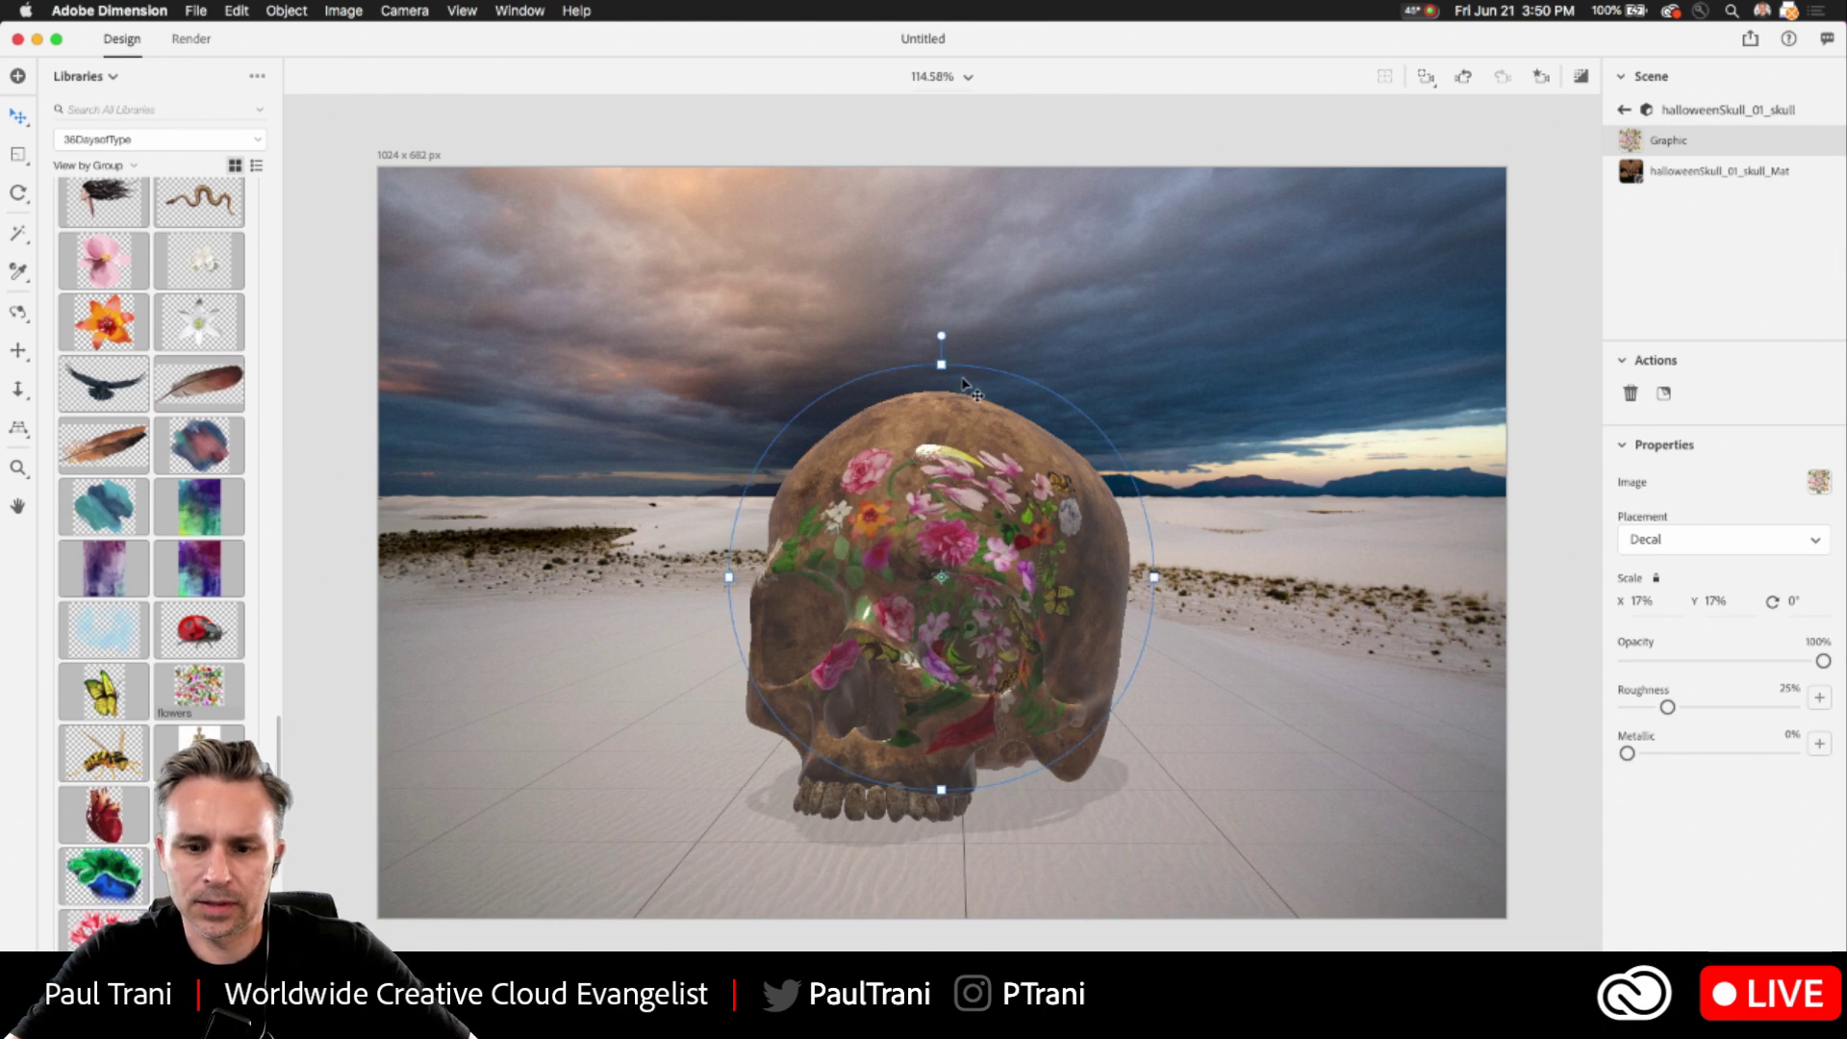
{"action": "left_click_drag", "start_coordinate": [941, 364], "coordinate": [947, 166]}
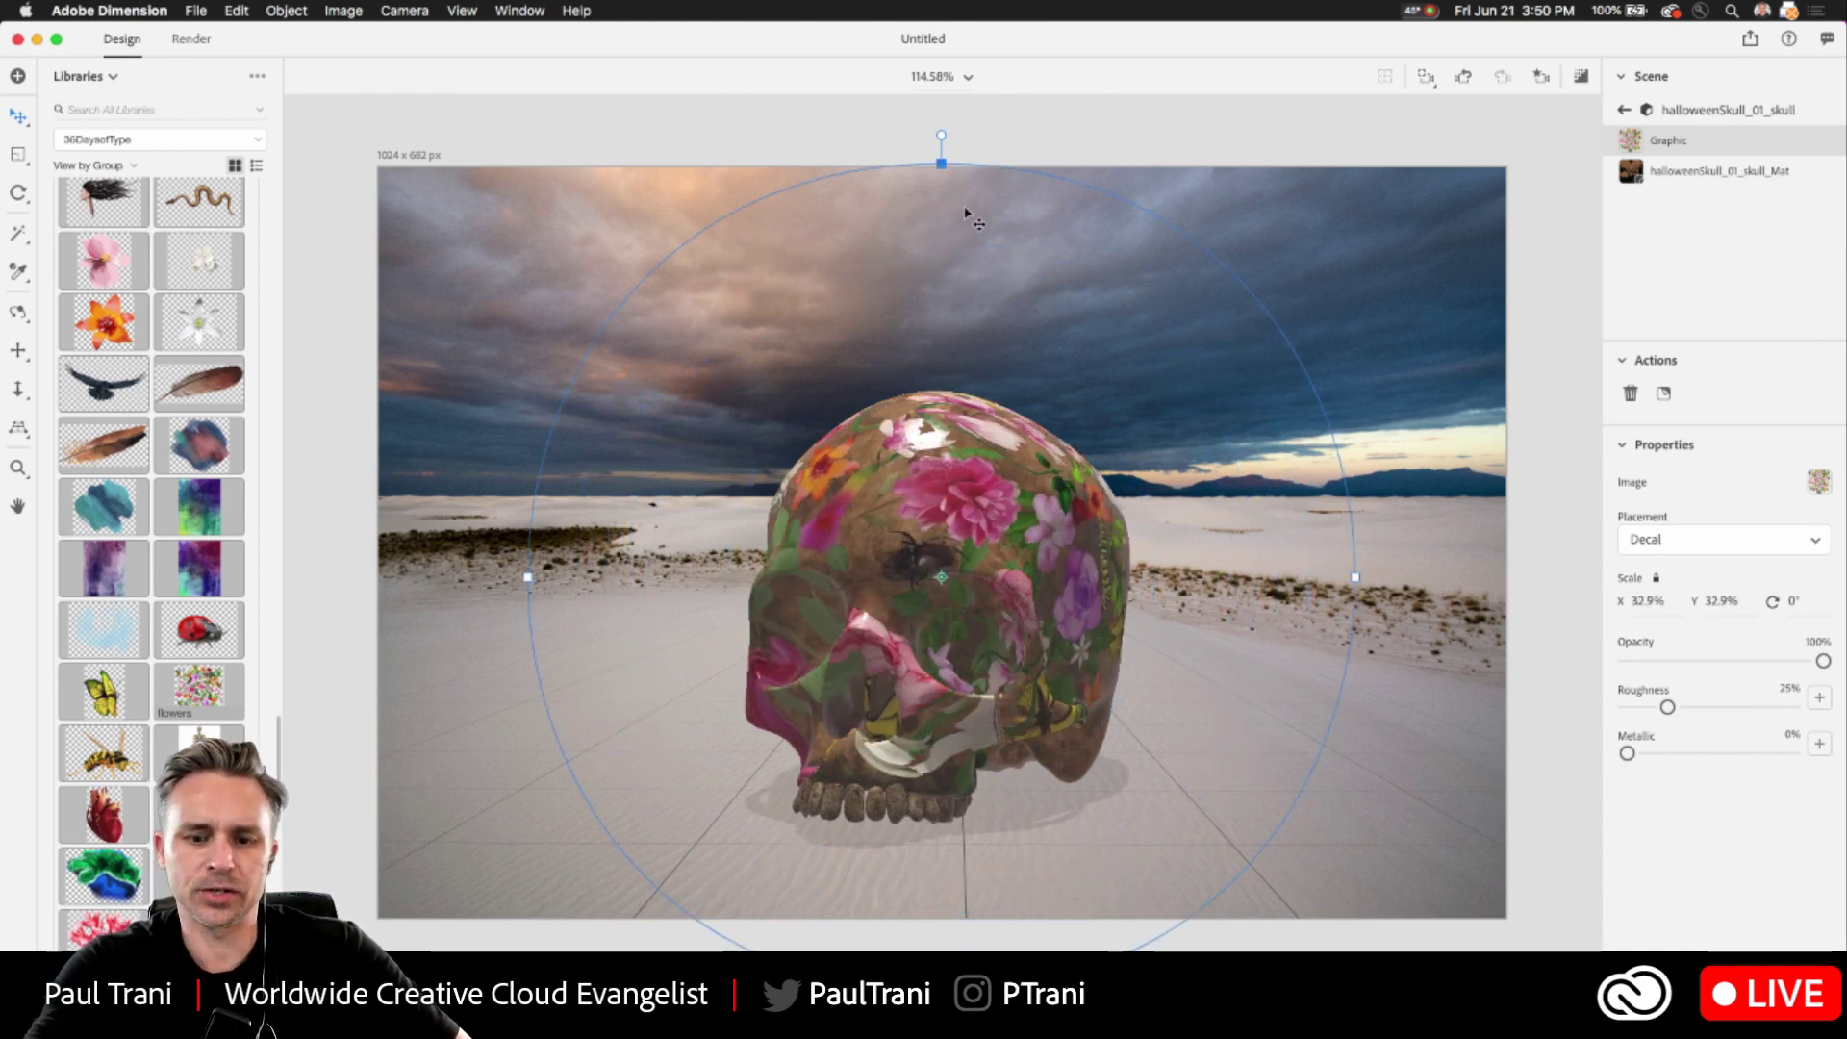
{"action": "left_click", "coordinate": [400, 147]}
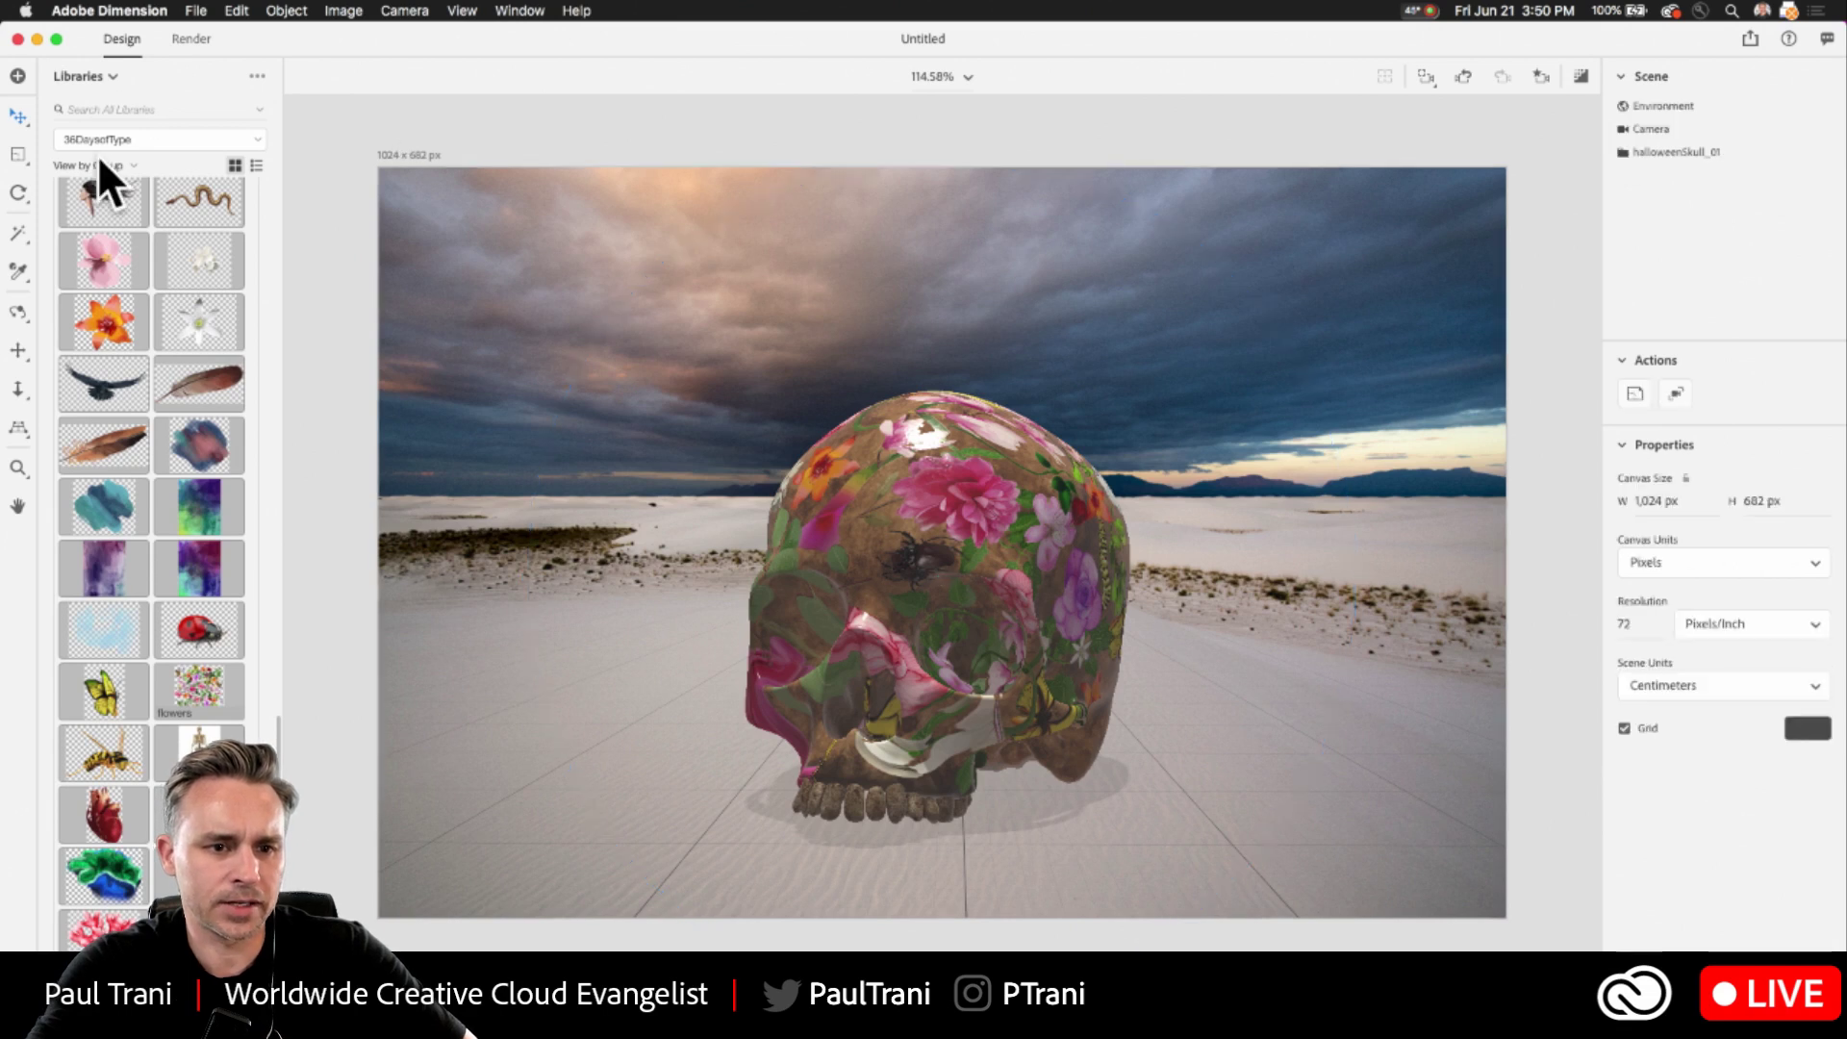
- Apply the Glossy Paper material from the Starter Assets to the skull beneath the flower graphic
{"action": "left_click", "coordinate": [82, 76]}
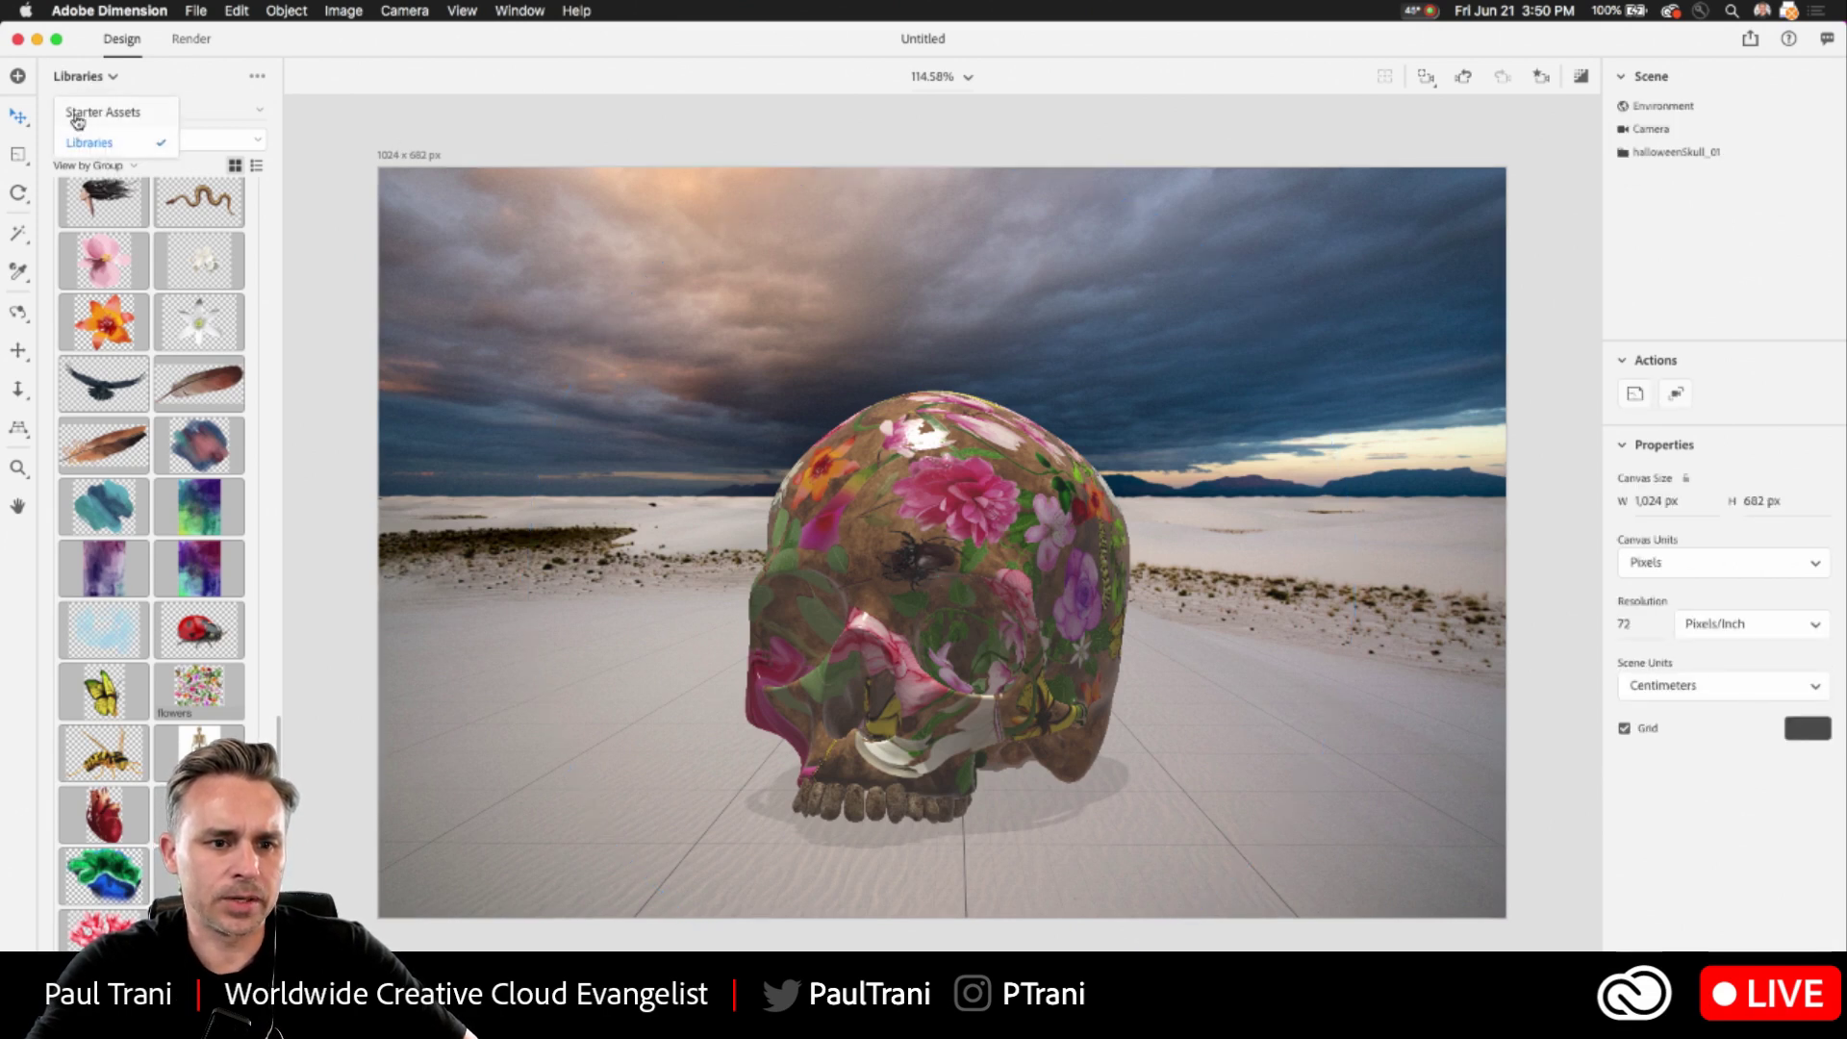
{"action": "left_click", "coordinate": [77, 143]}
{"action": "left_click", "coordinate": [186, 151]}
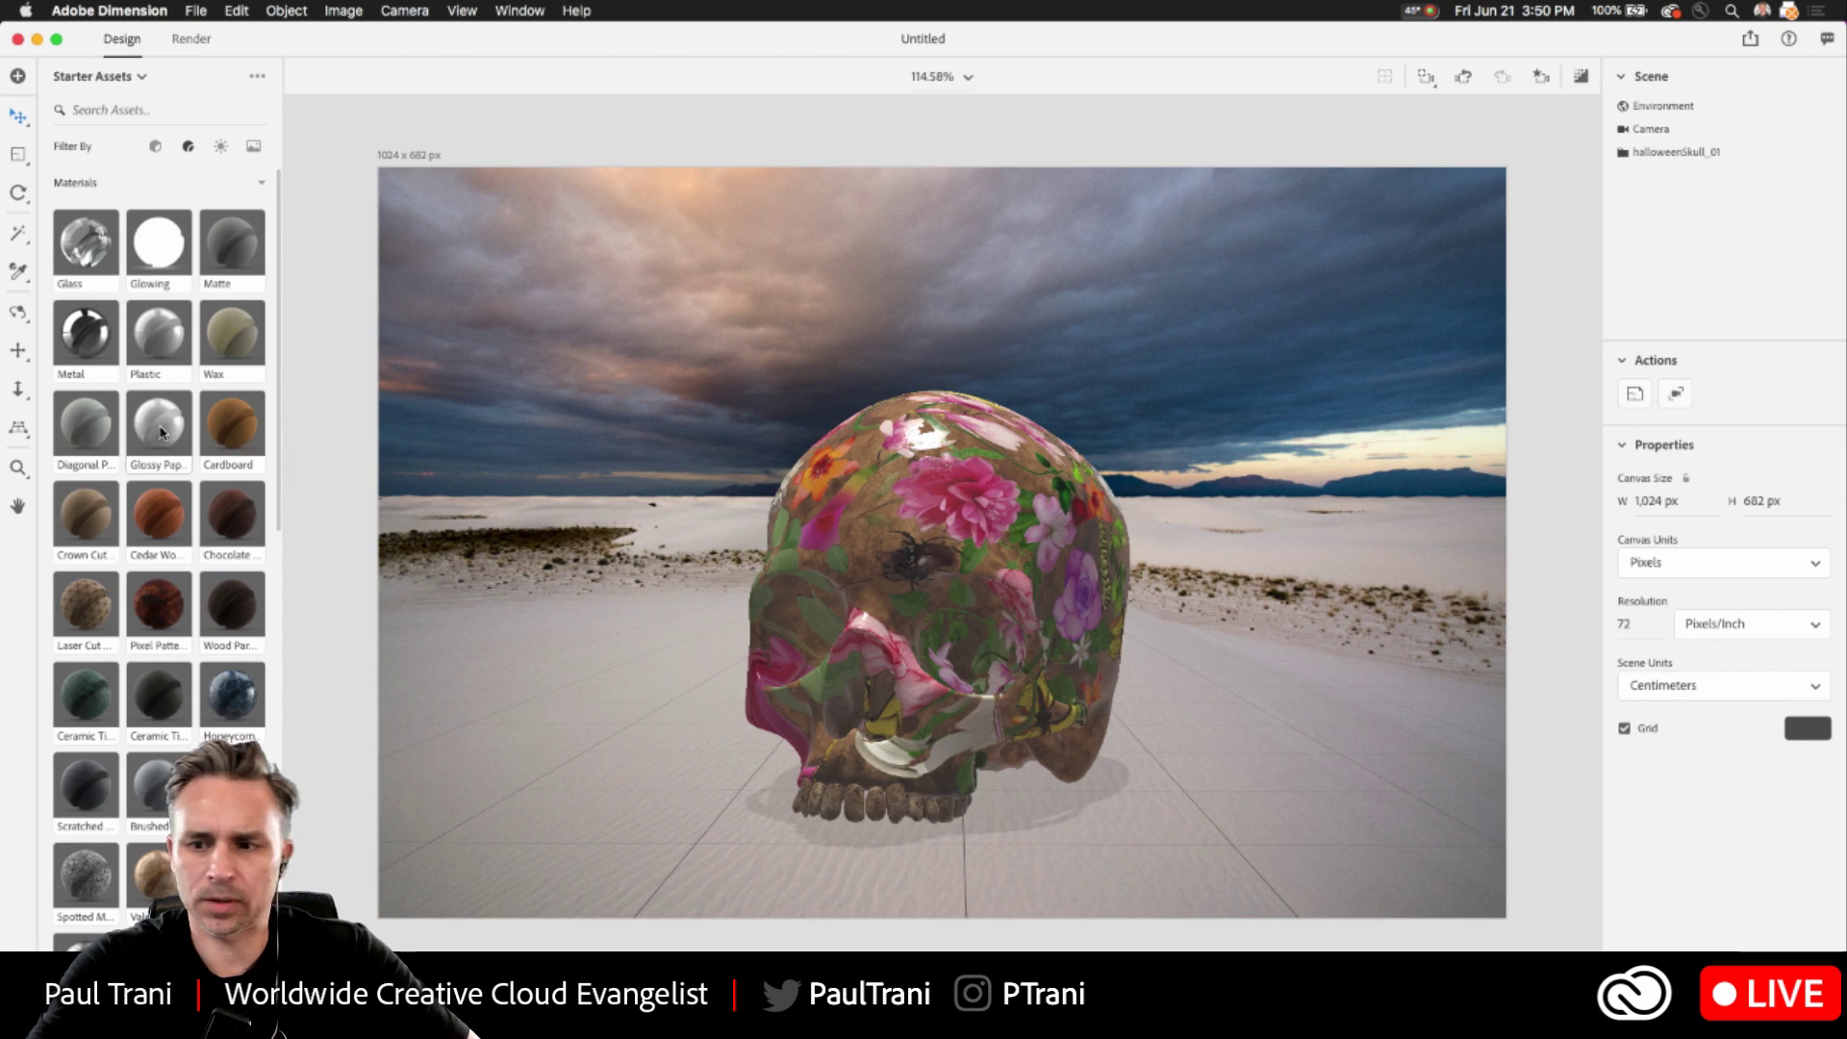
{"action": "left_click_drag", "start_coordinate": [160, 431], "coordinate": [1646, 147]}
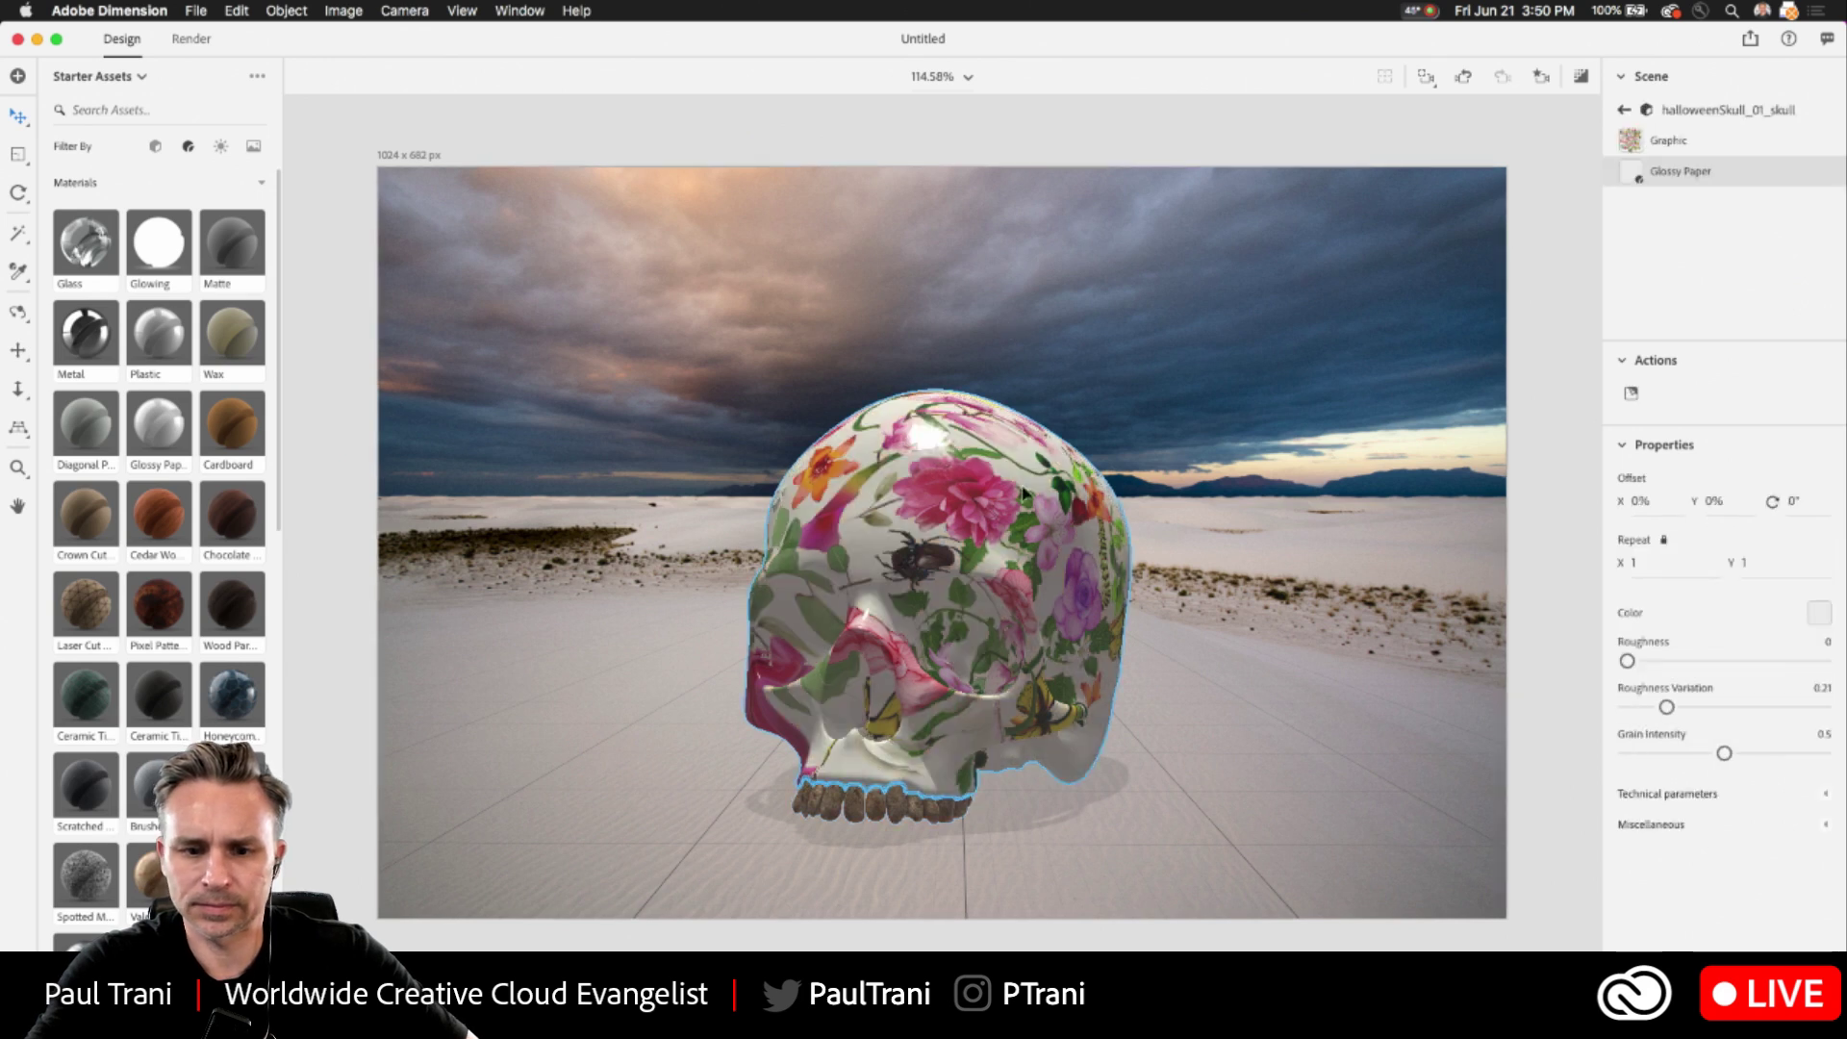
- Try the Glossy Paper material on the skull's teeth and the Glass material on the skull
{"action": "left_click_drag", "start_coordinate": [159, 432], "coordinate": [887, 823]}
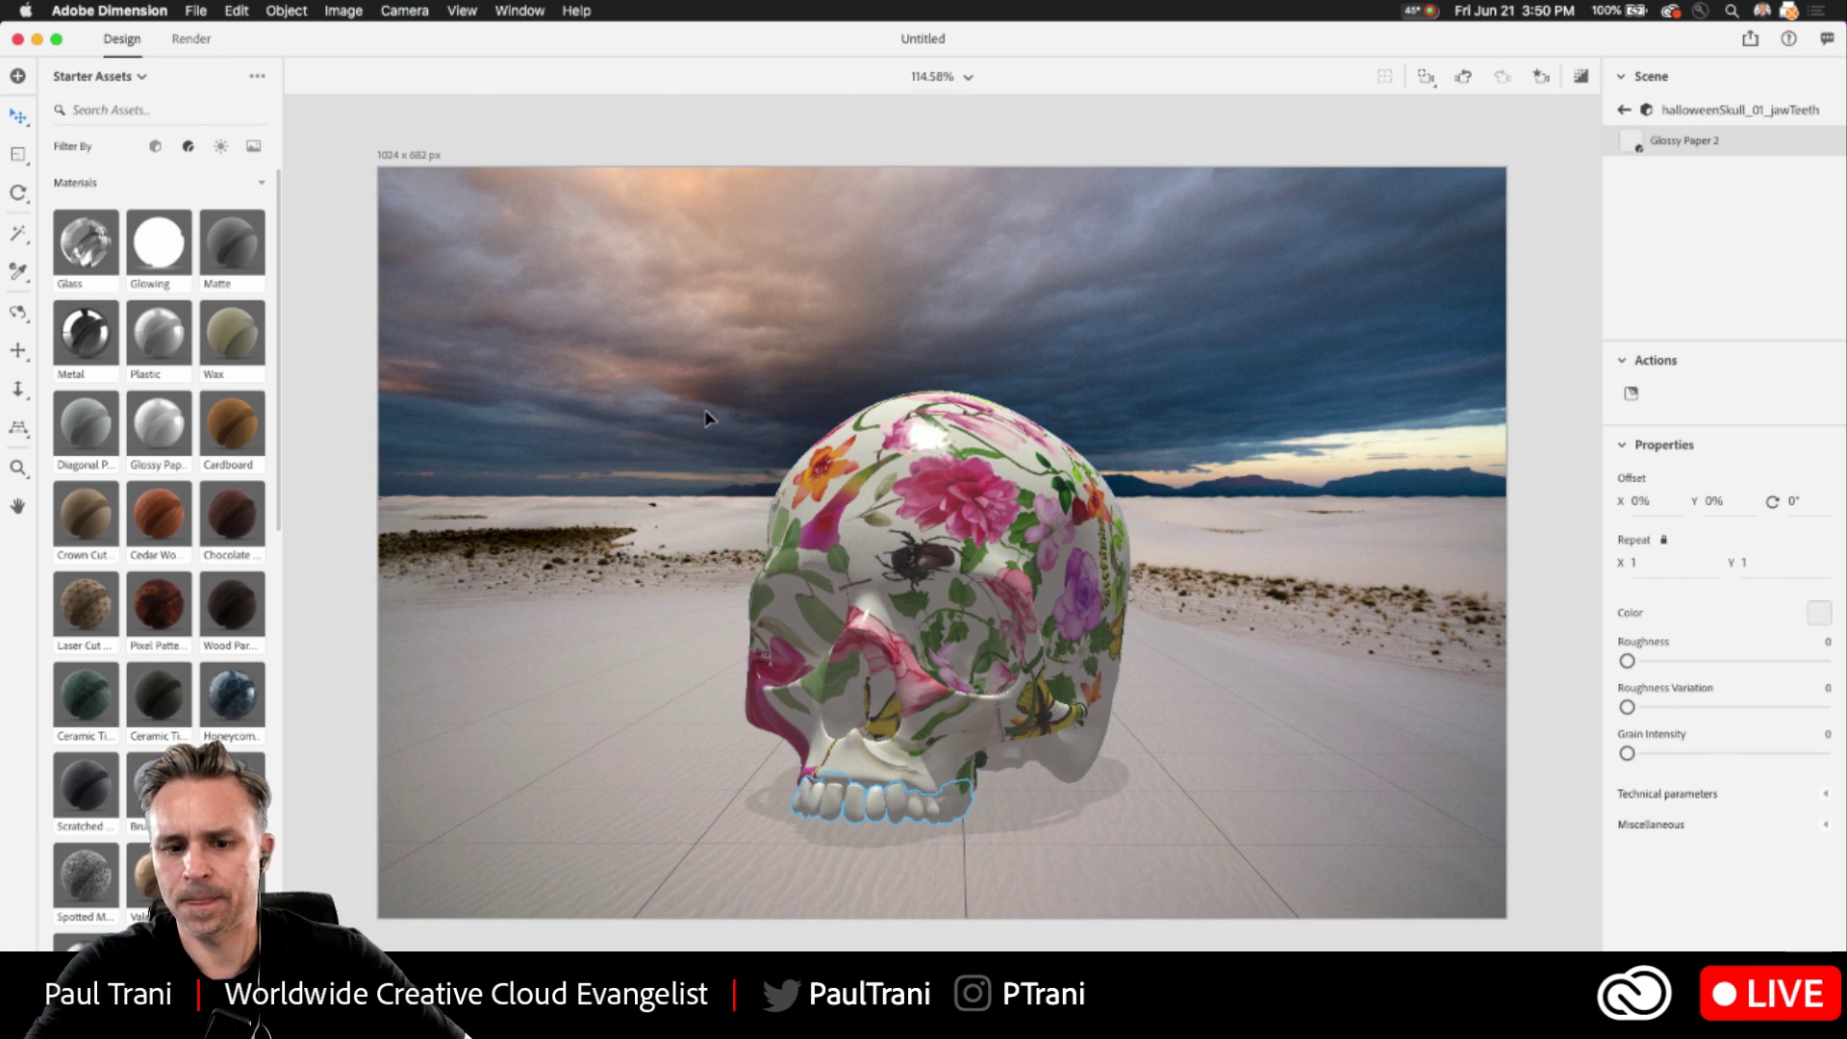
{"action": "left_click", "coordinate": [616, 592]}
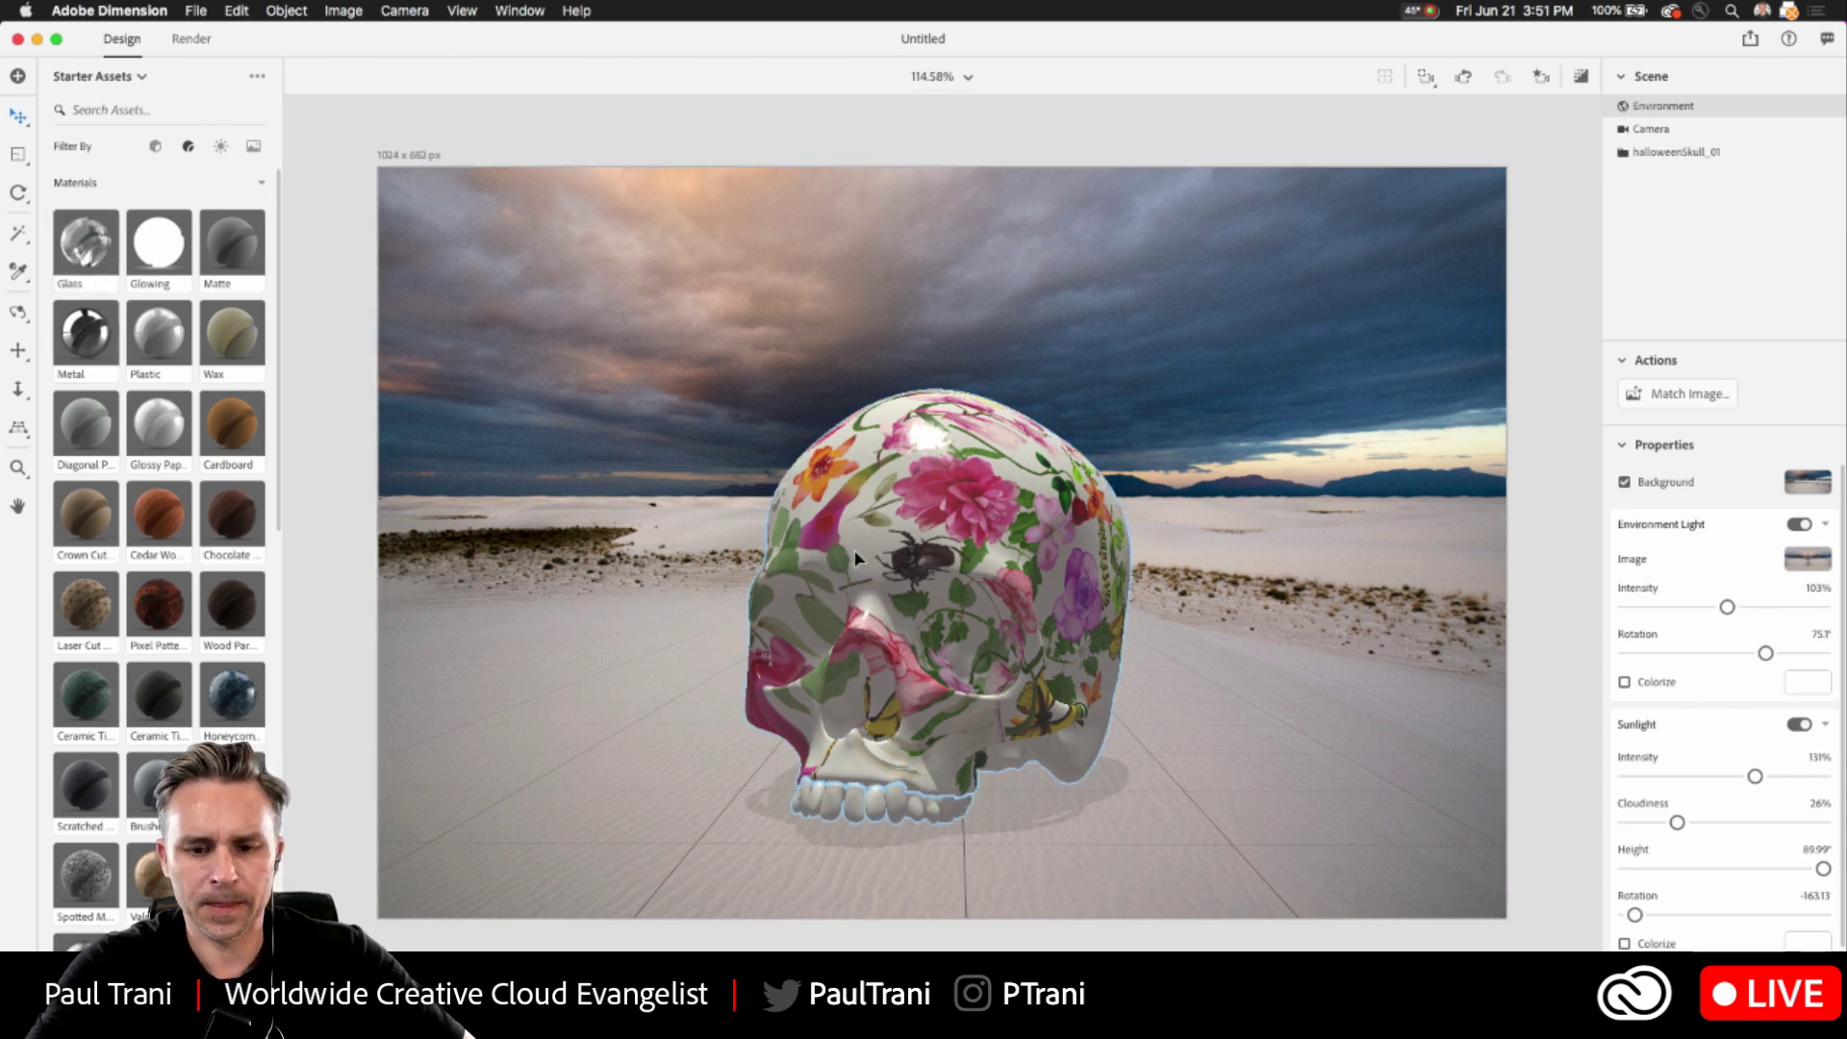
{"action": "left_click_drag", "start_coordinate": [855, 559], "coordinate": [855, 558]}
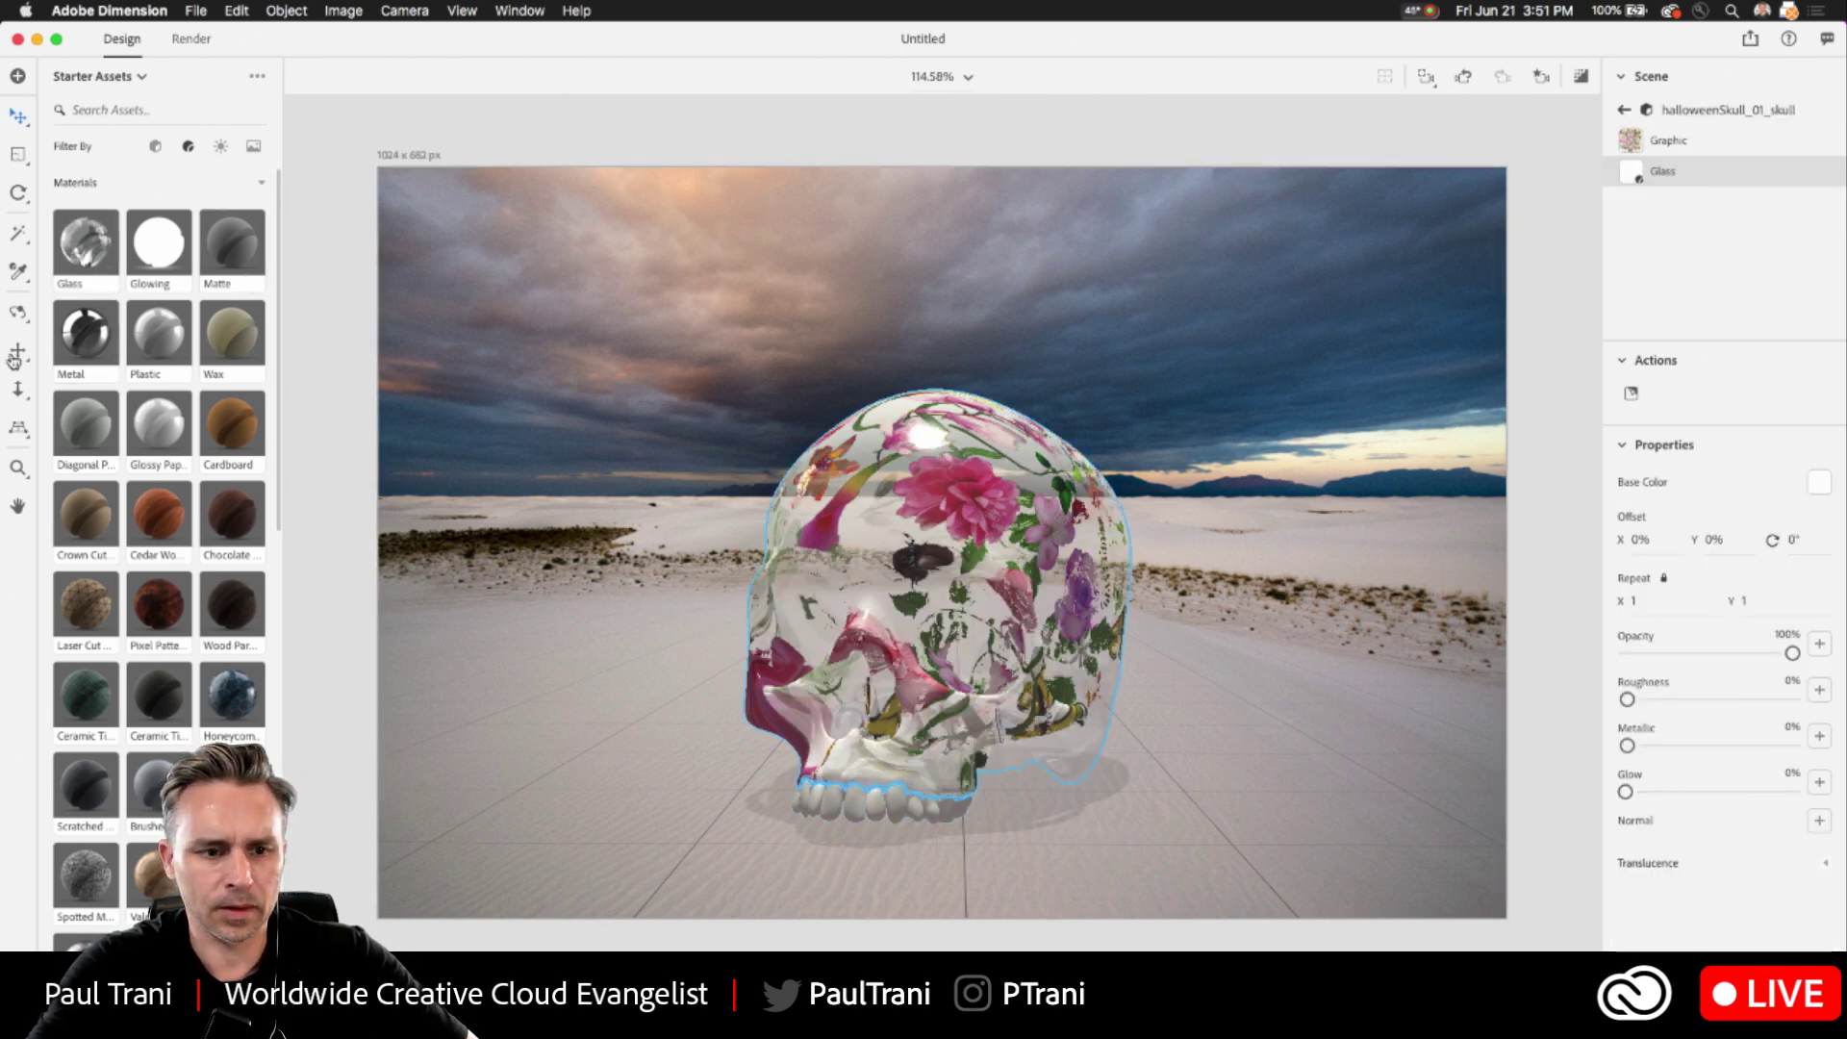
- Apply the Metal material to both the skull, beneath its flower graphic, and the jaw teeth
{"action": "left_click_drag", "start_coordinate": [85, 332], "coordinate": [876, 537]}
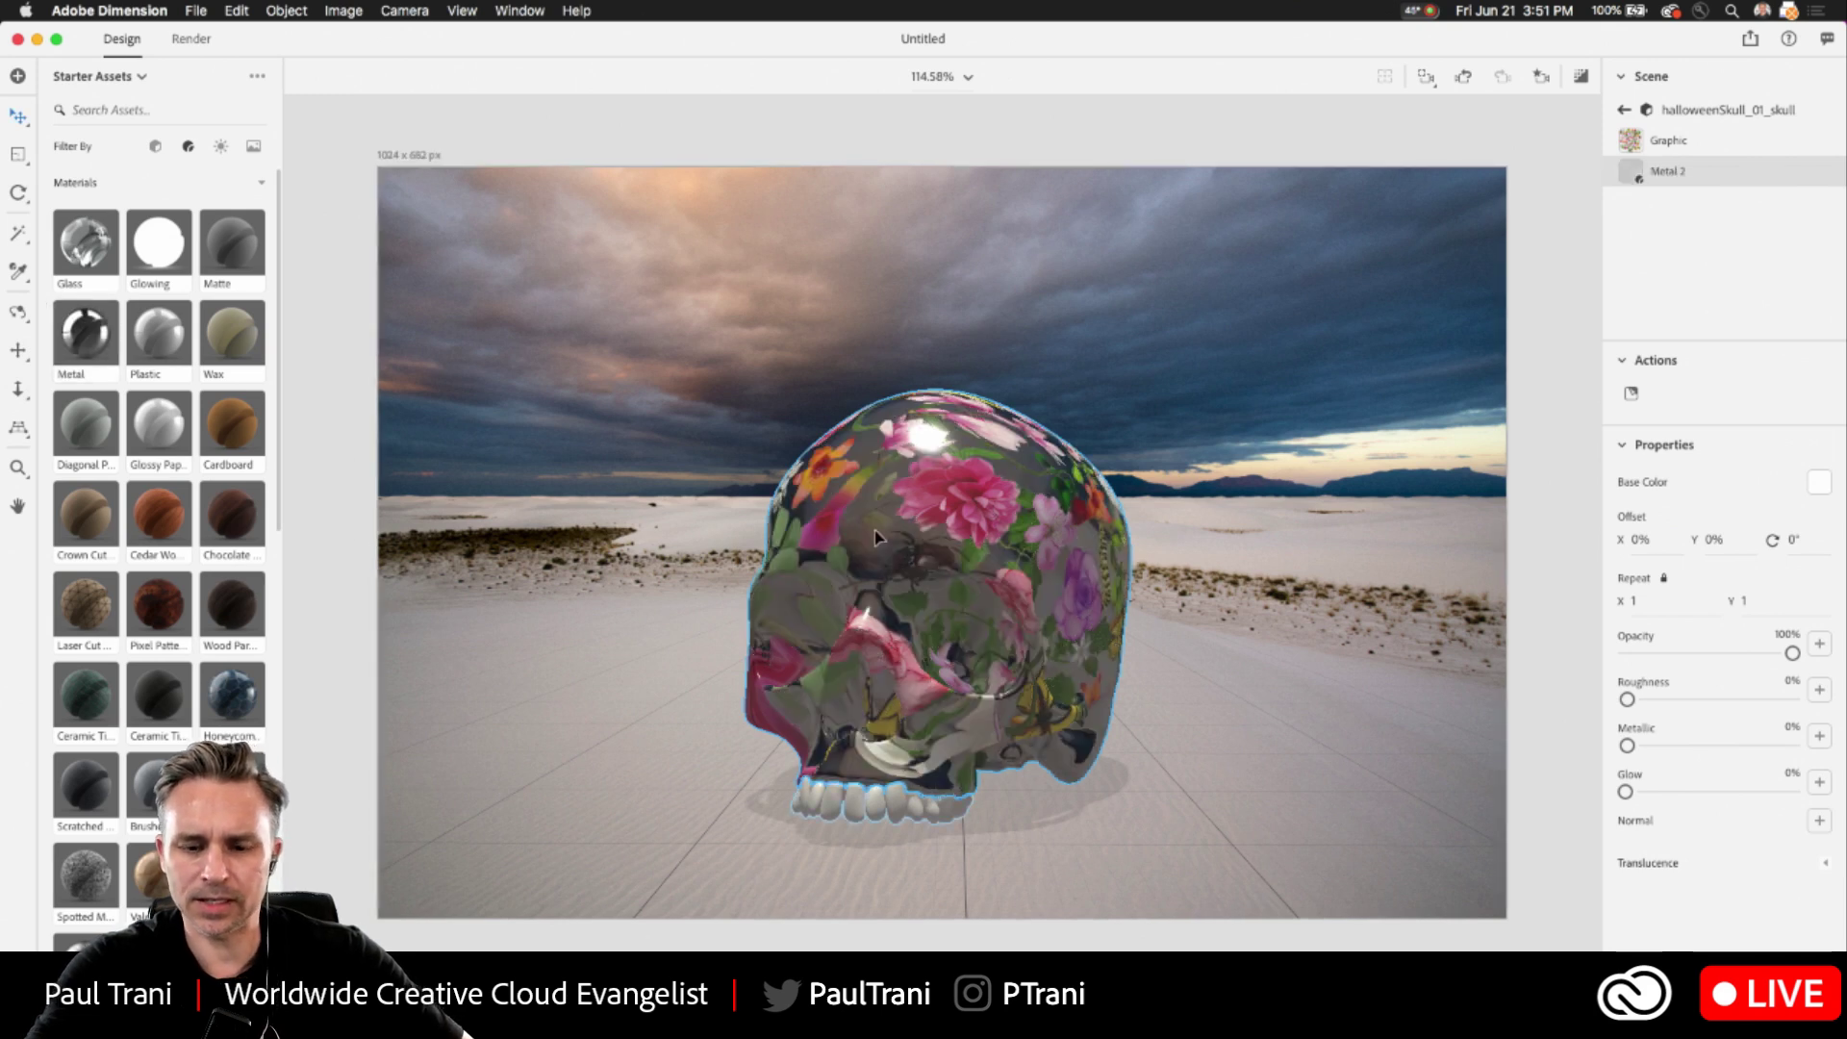
{"action": "left_click_drag", "start_coordinate": [79, 343], "coordinate": [887, 801]}
{"action": "left_click", "coordinate": [897, 295]}
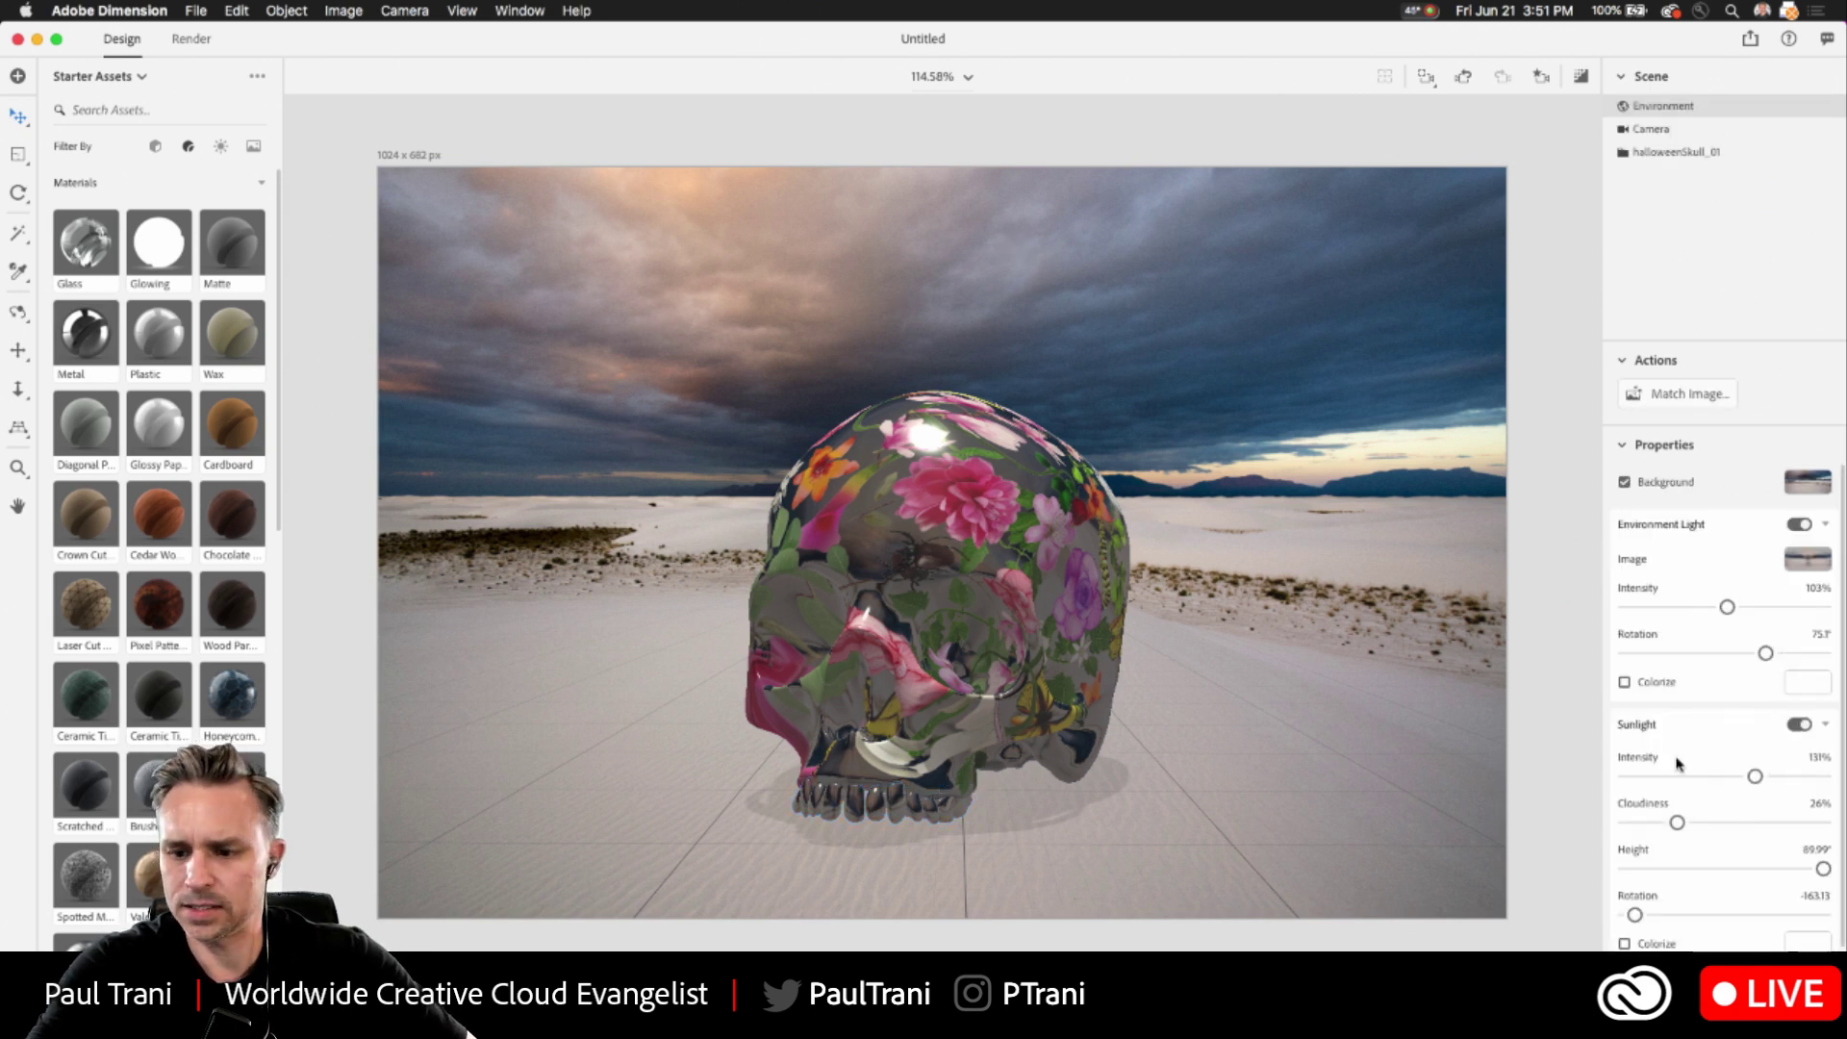
- Set the sunlight intensity to 200% and the environment light intensity to 188%
{"action": "left_click_drag", "start_coordinate": [1754, 779], "coordinate": [1823, 776]}
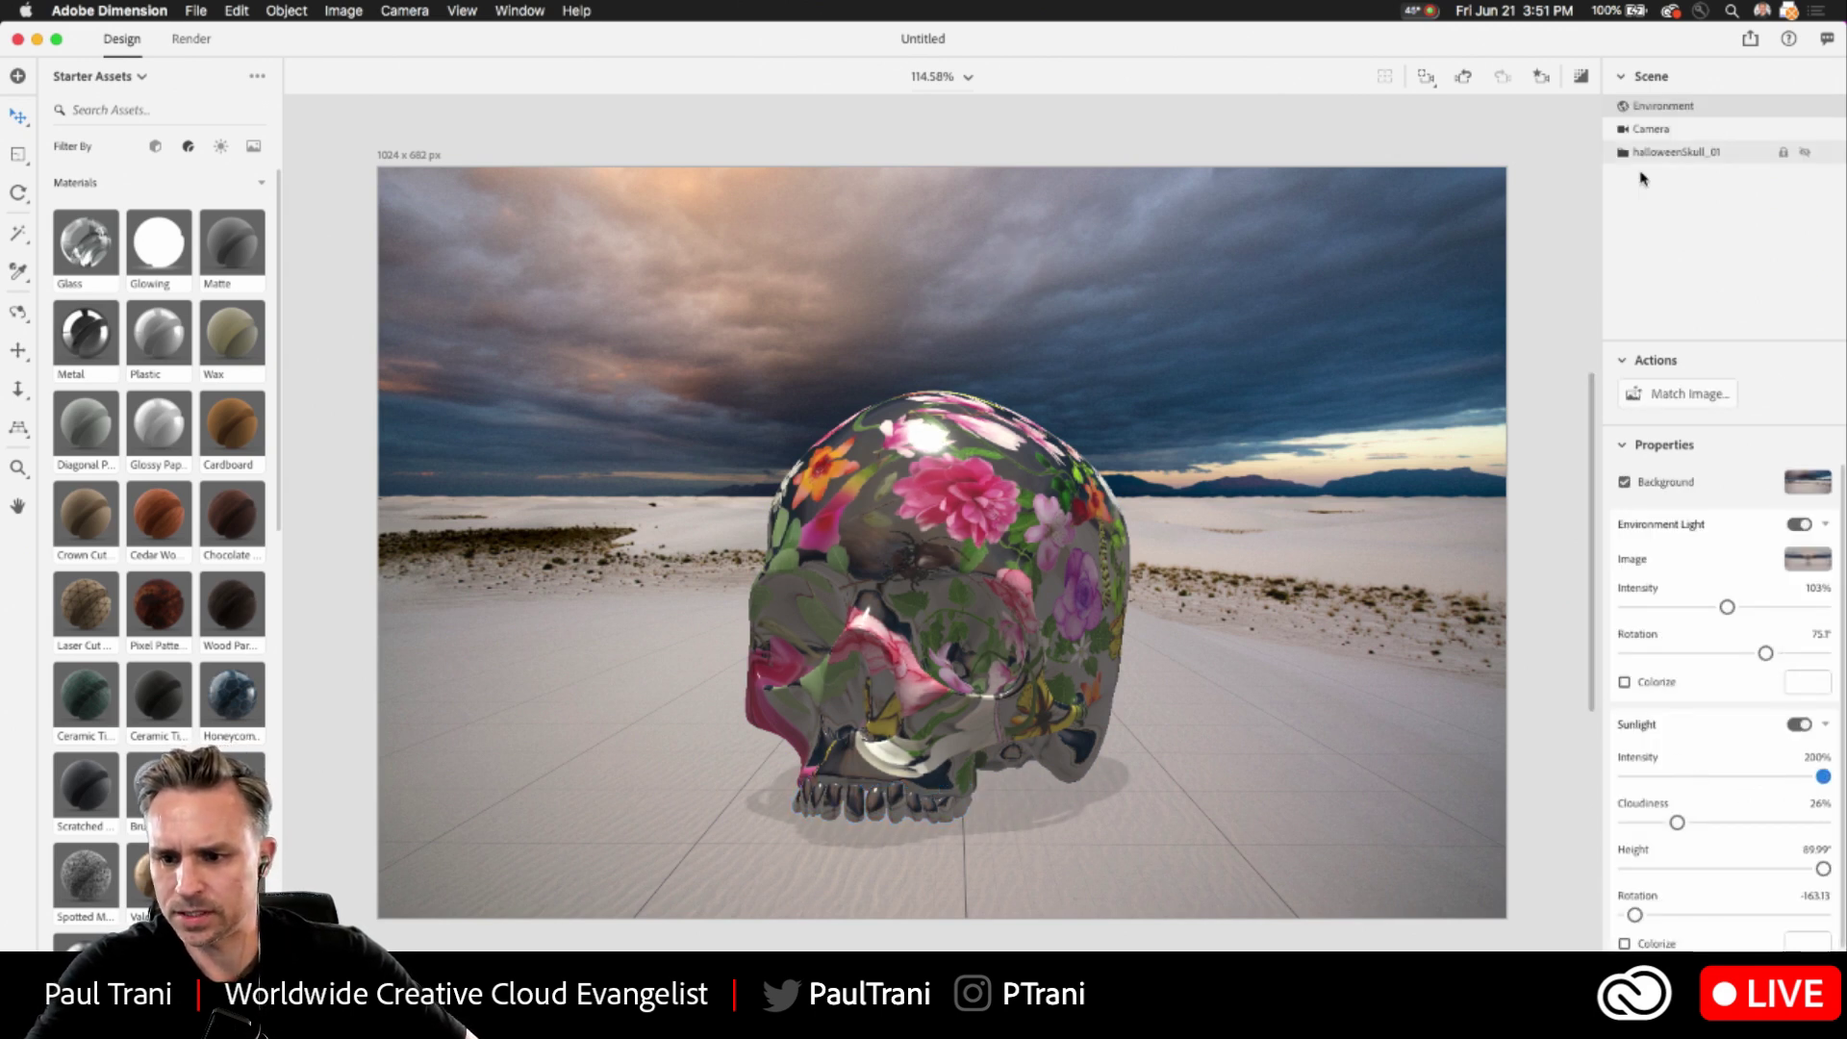
{"action": "left_click_drag", "start_coordinate": [1727, 610], "coordinate": [1840, 616]}
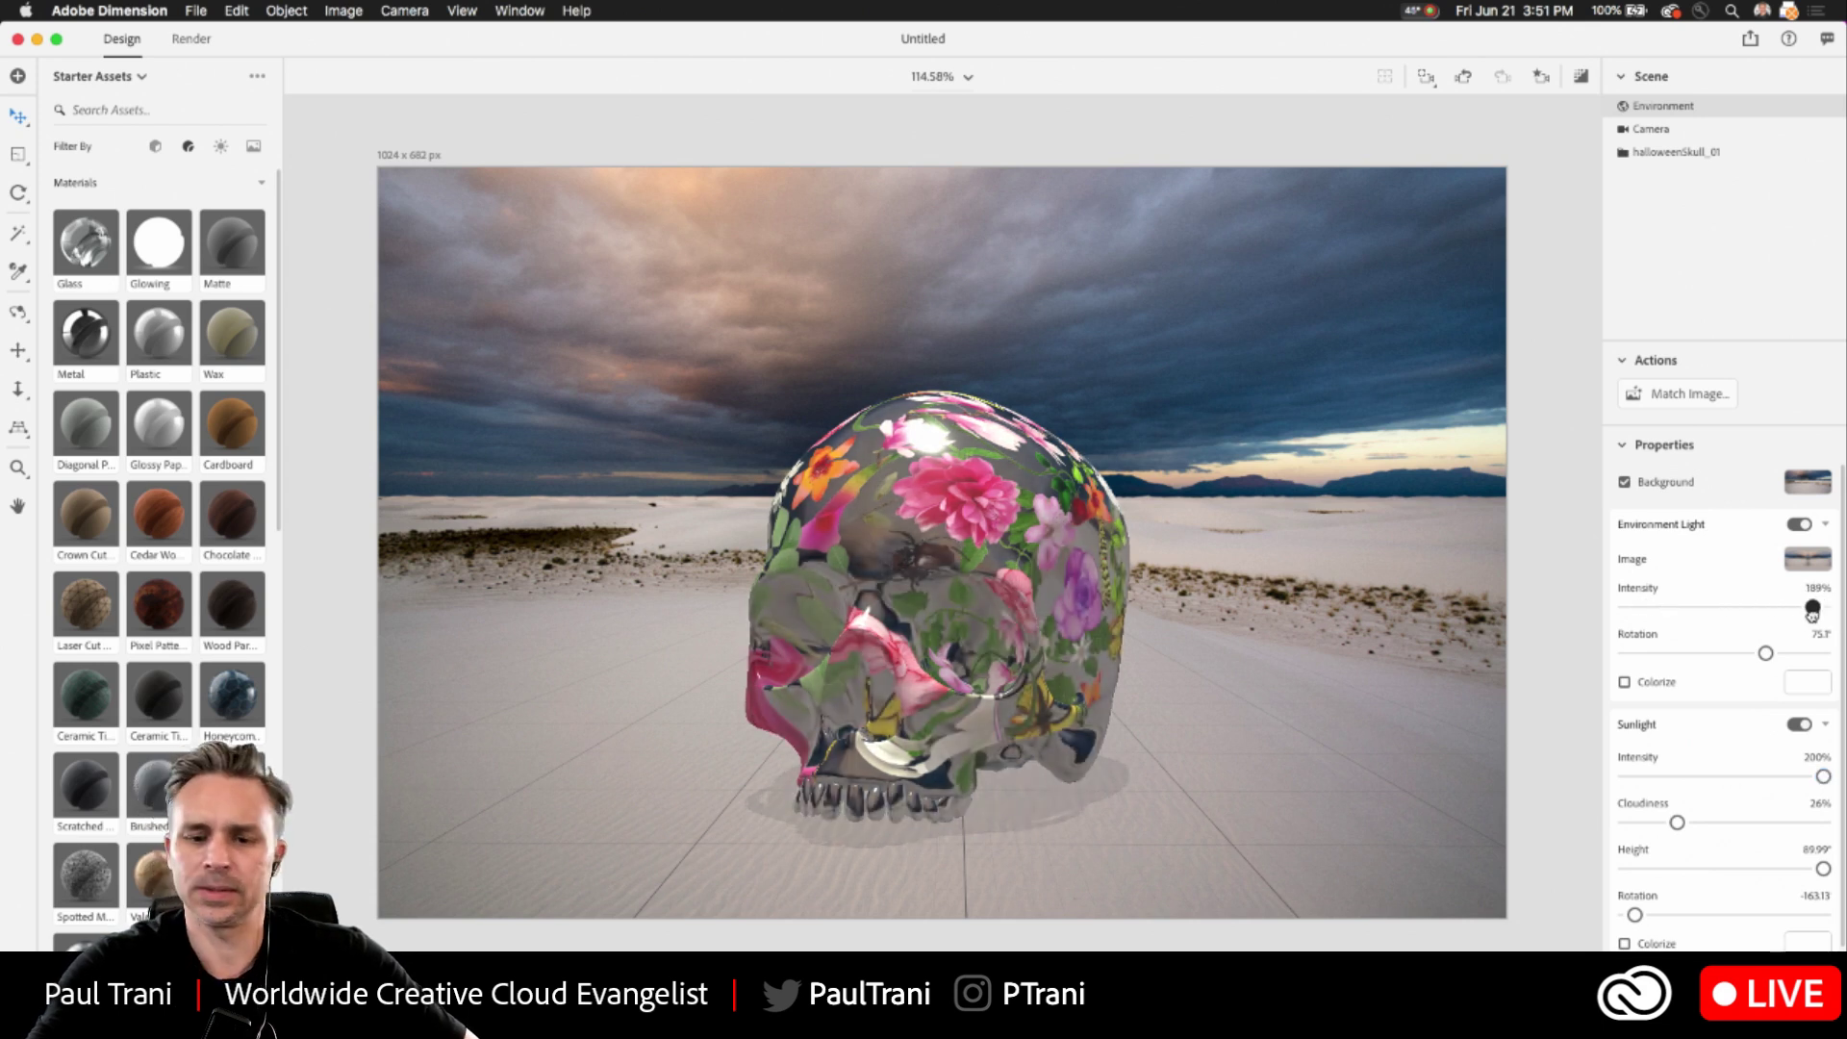
- Orbit the camera so that the skull is seen from a slightly higher angle
{"action": "left_click", "coordinate": [18, 195]}
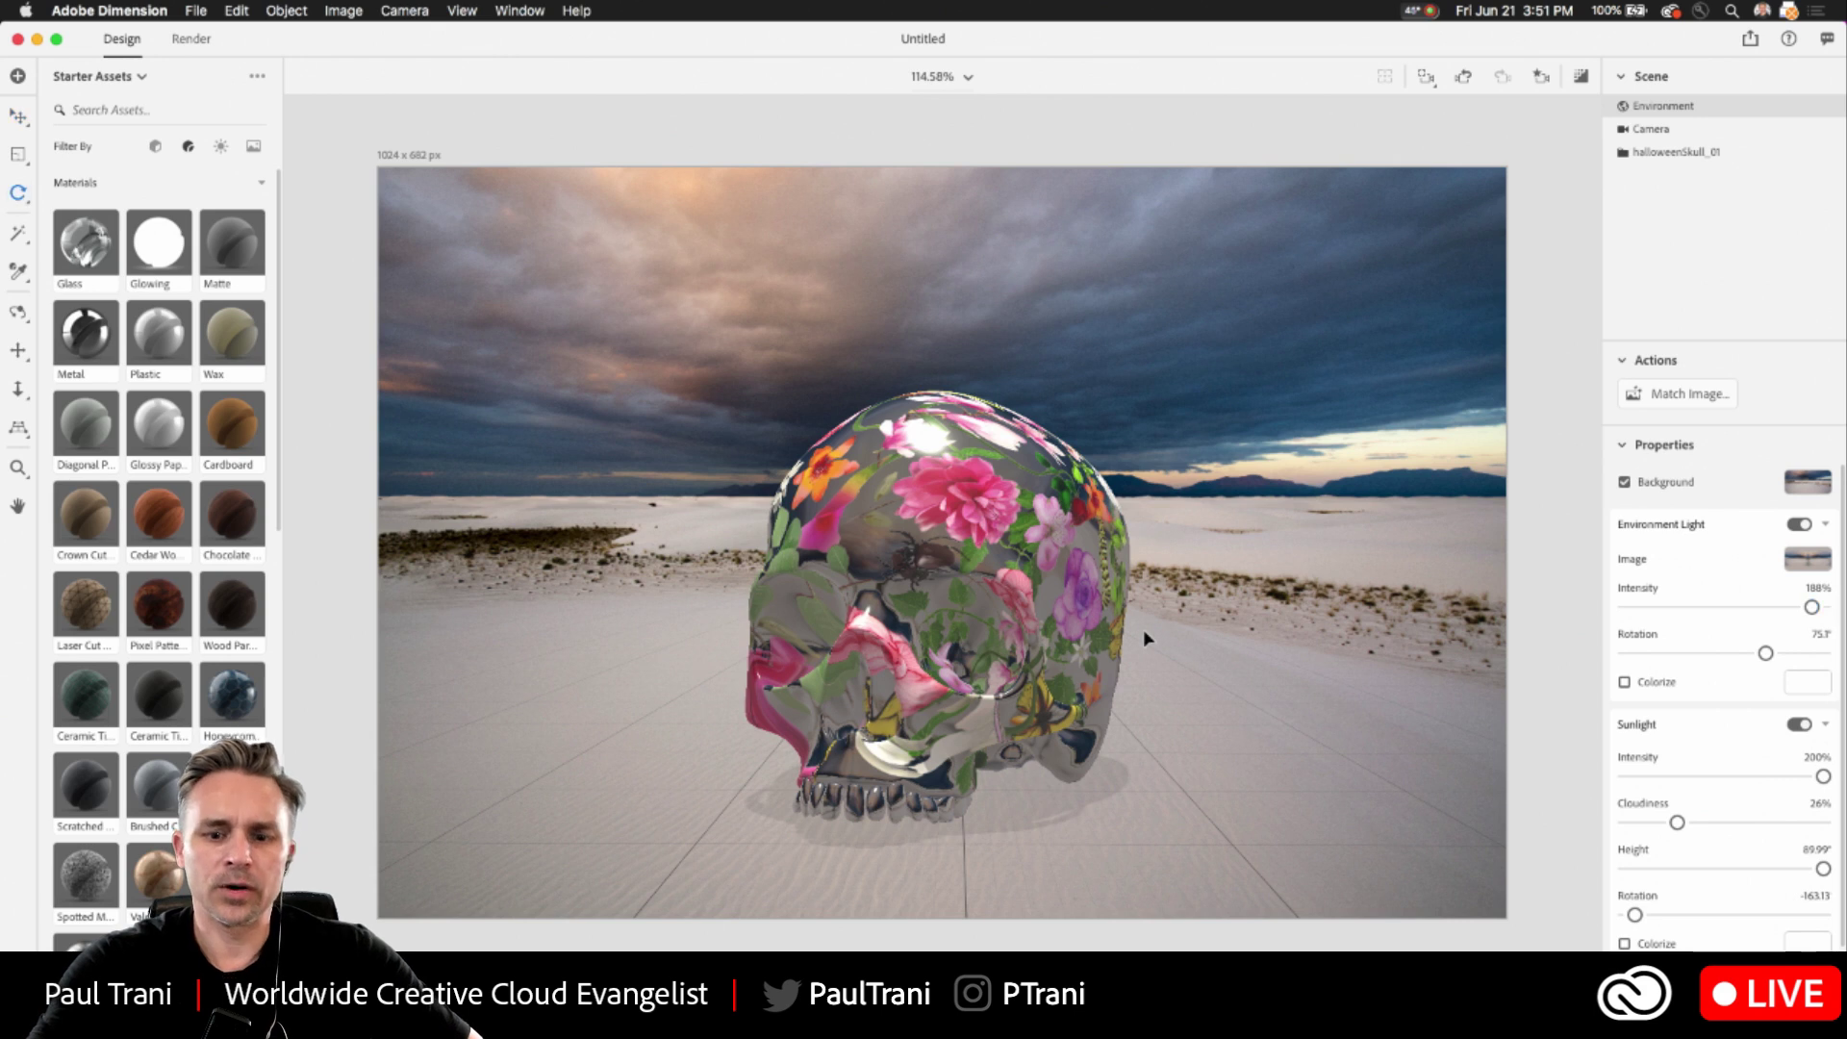
{"action": "left_click", "coordinate": [1056, 649]}
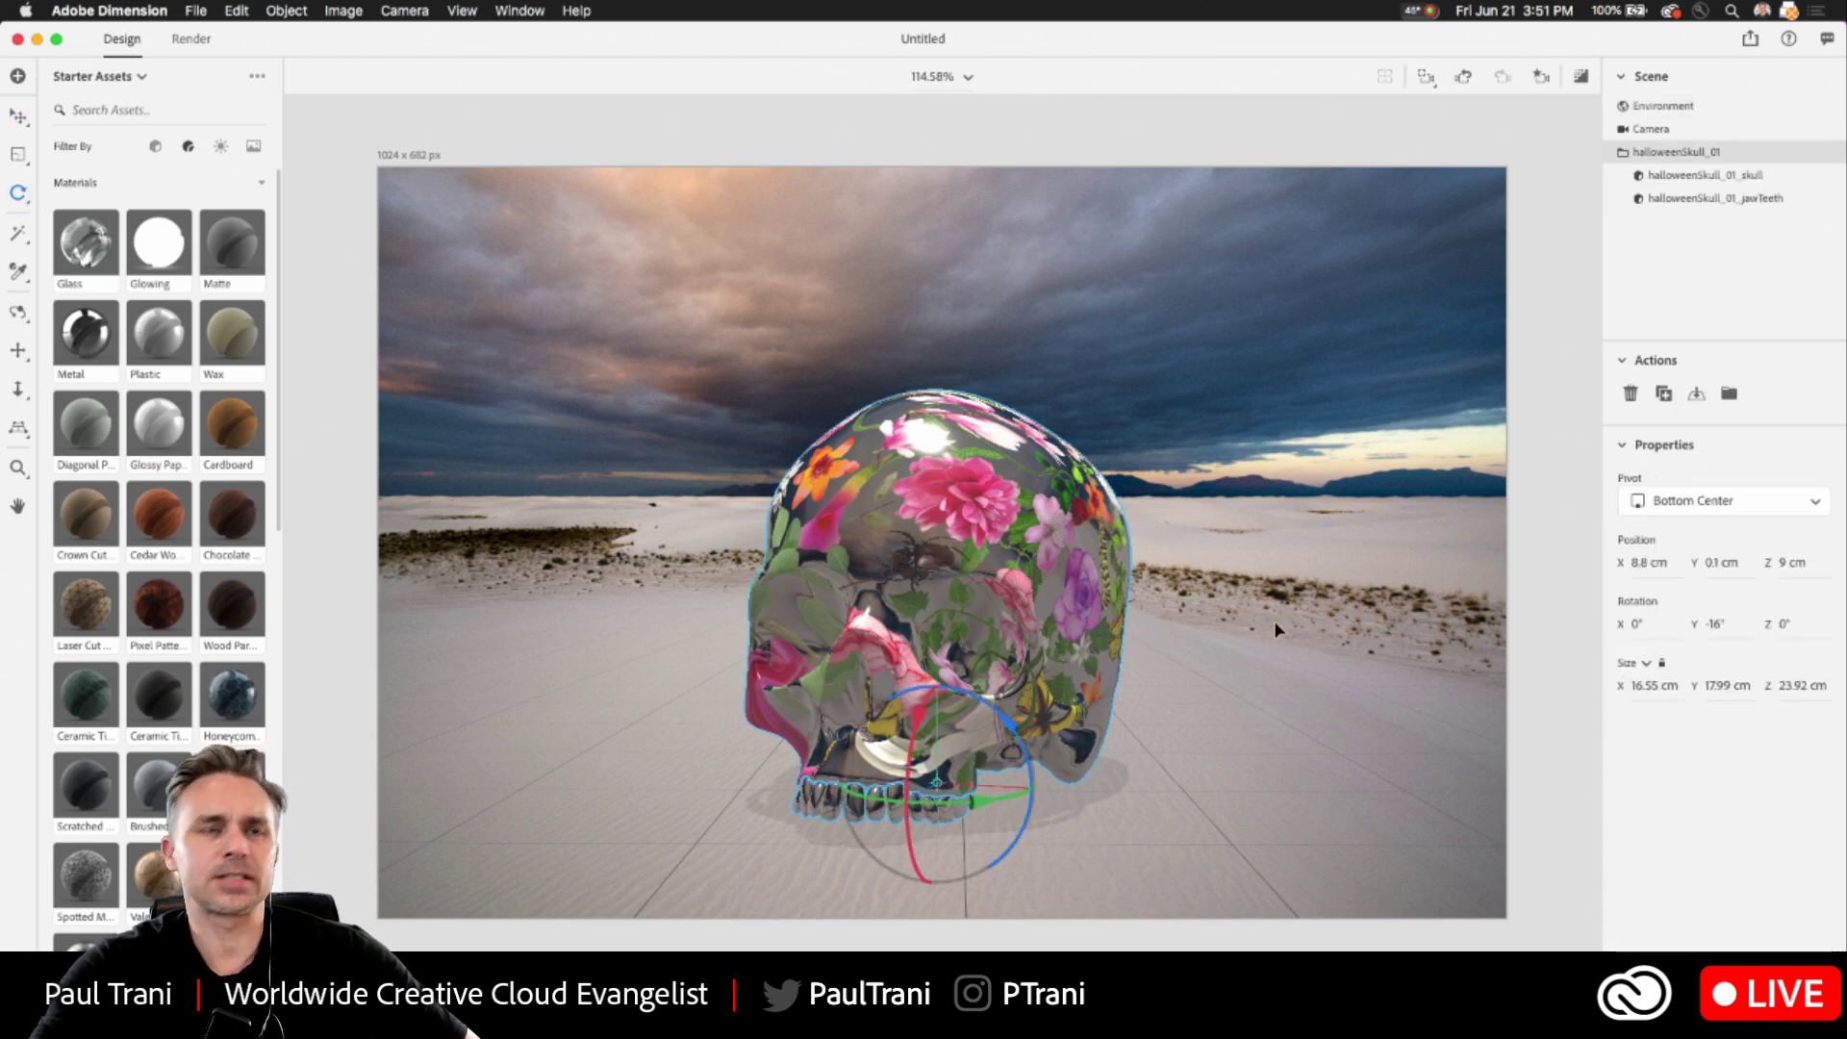
{"action": "left_click", "coordinate": [445, 491]}
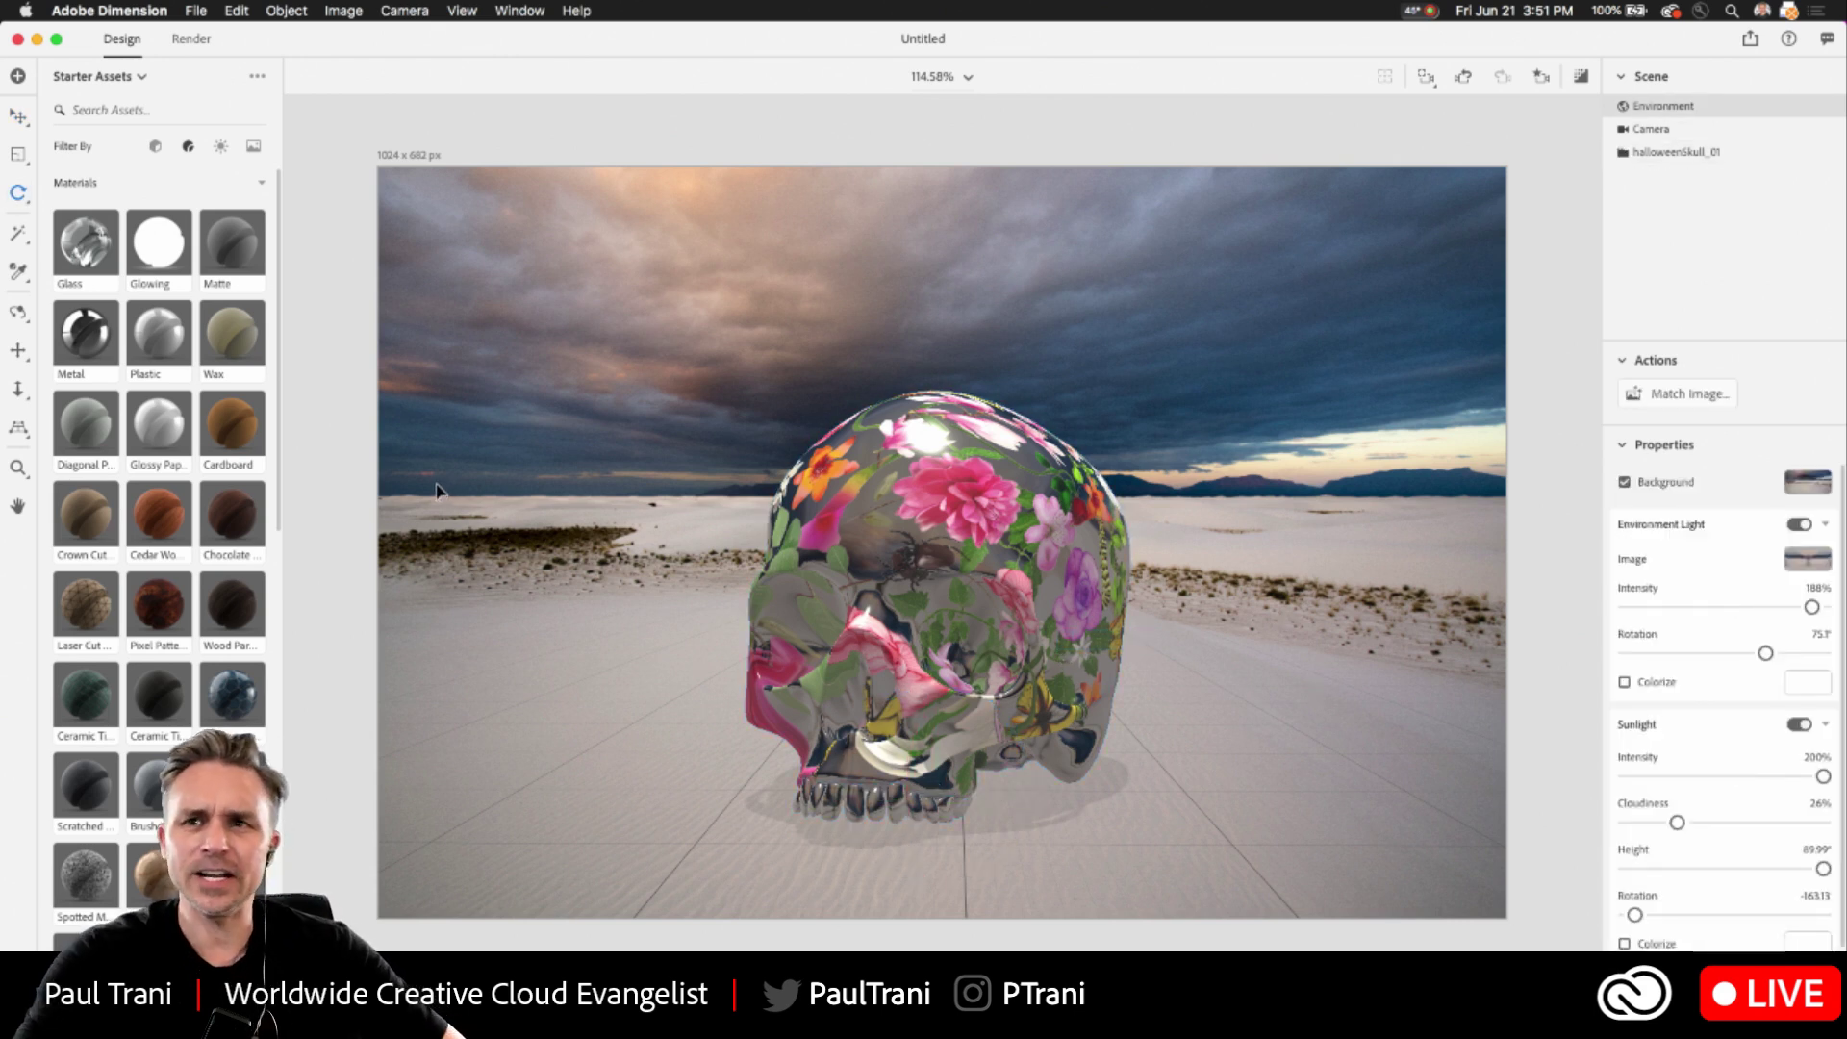
{"action": "left_click", "coordinate": [17, 313]}
{"action": "left_click_drag", "start_coordinate": [615, 693], "coordinate": [557, 714]}
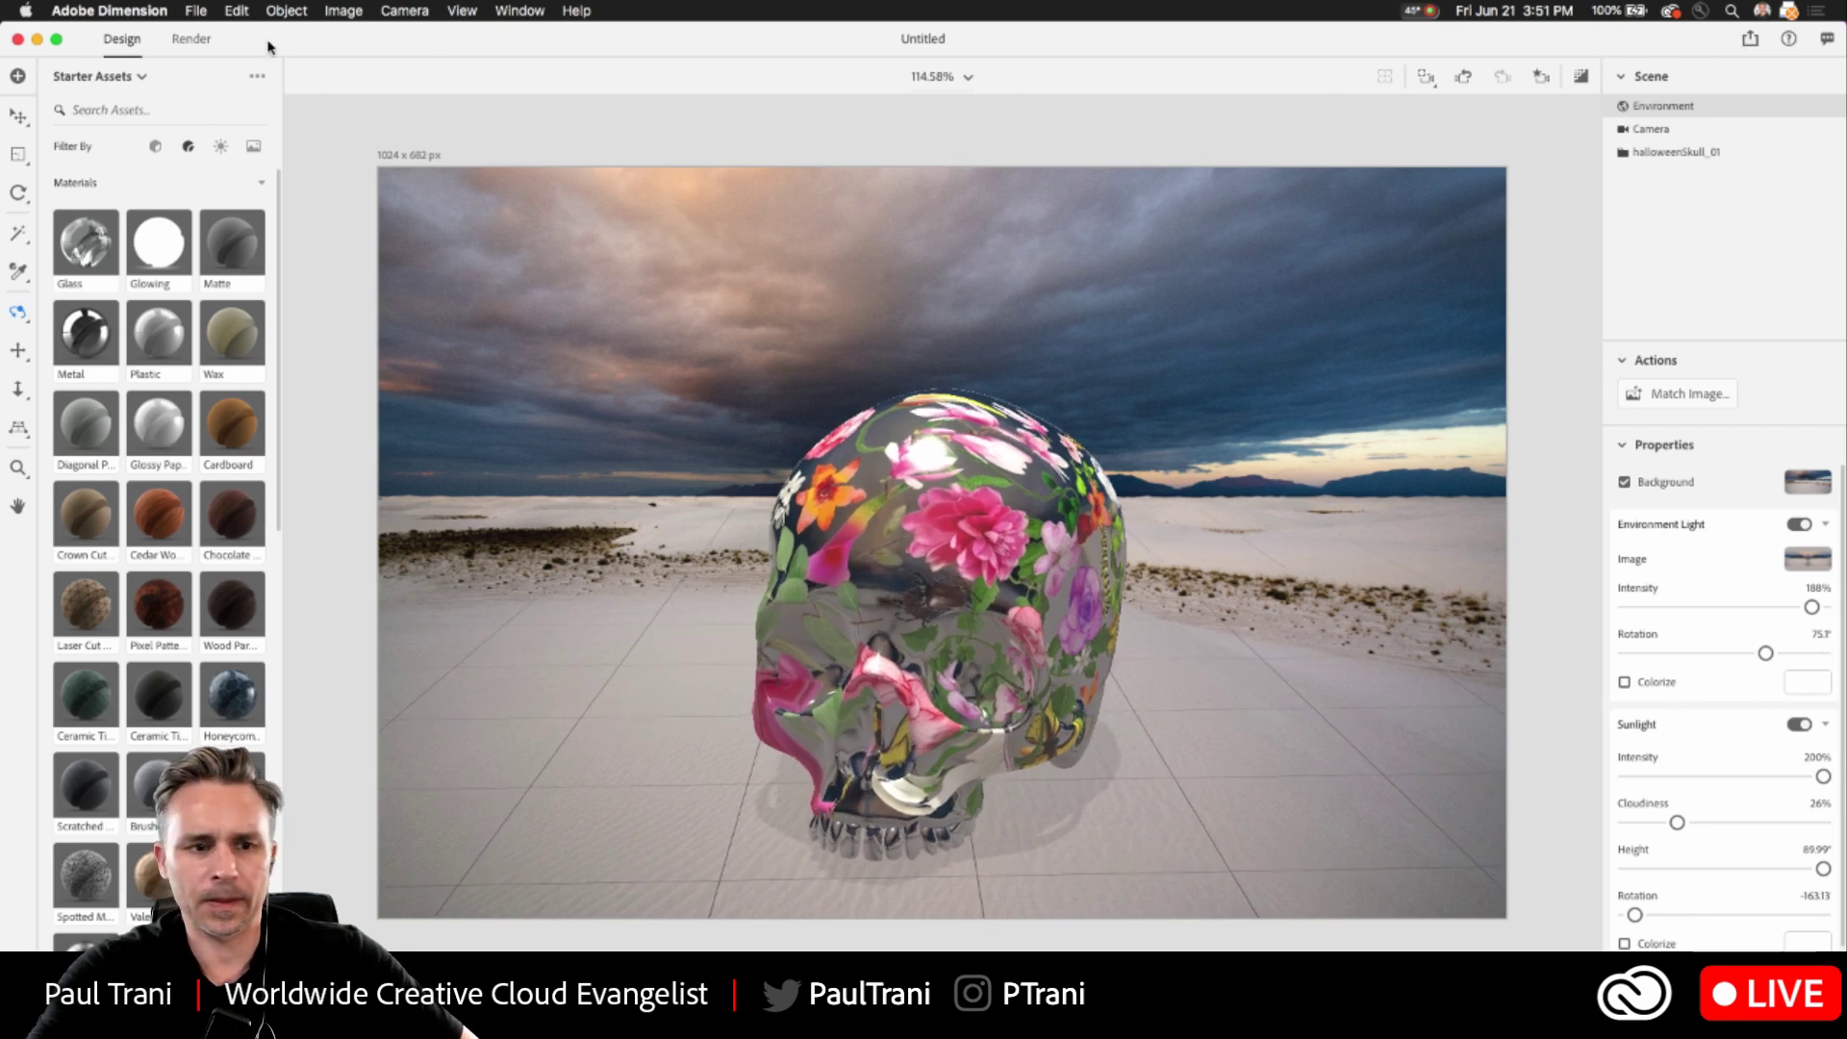
- Set the render's export filename to Skull and start a local Low (Fast) render in PSD format
{"action": "left_click", "coordinate": [189, 40]}
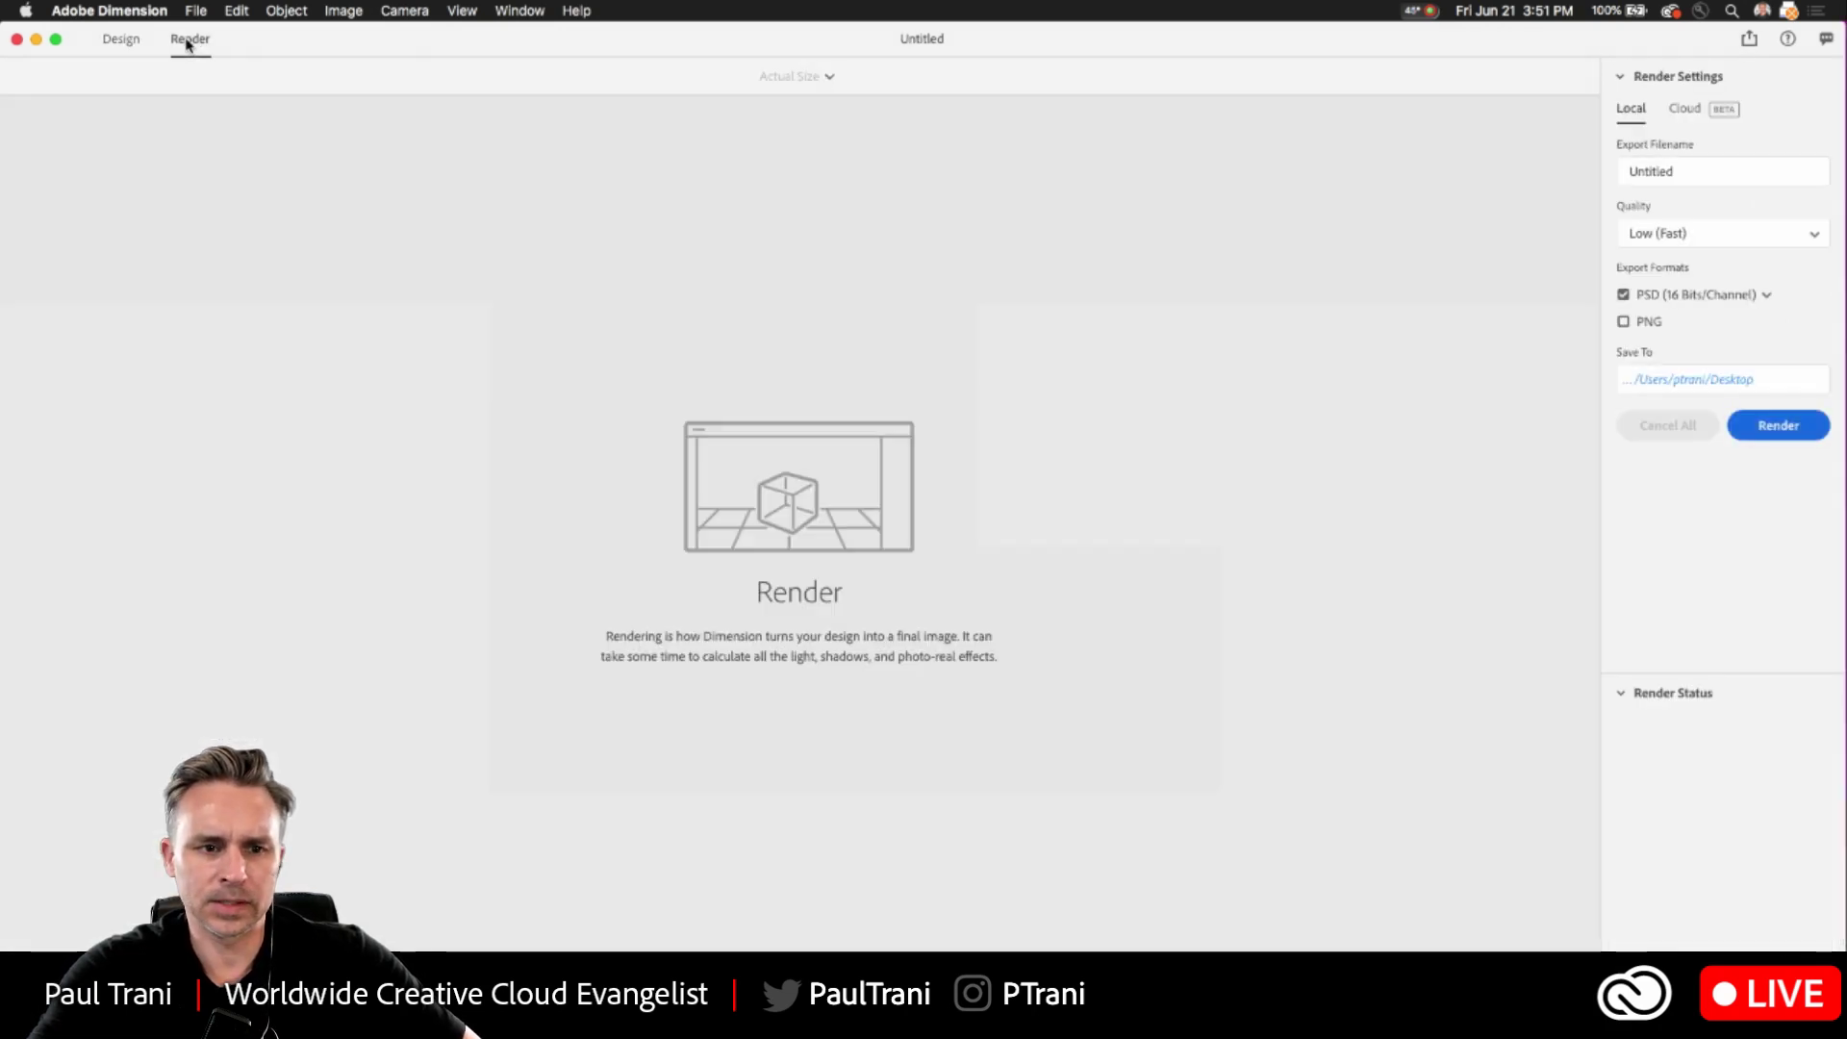
{"action": "left_click", "coordinate": [1683, 172]}
{"action": "key", "text": "super+a"}
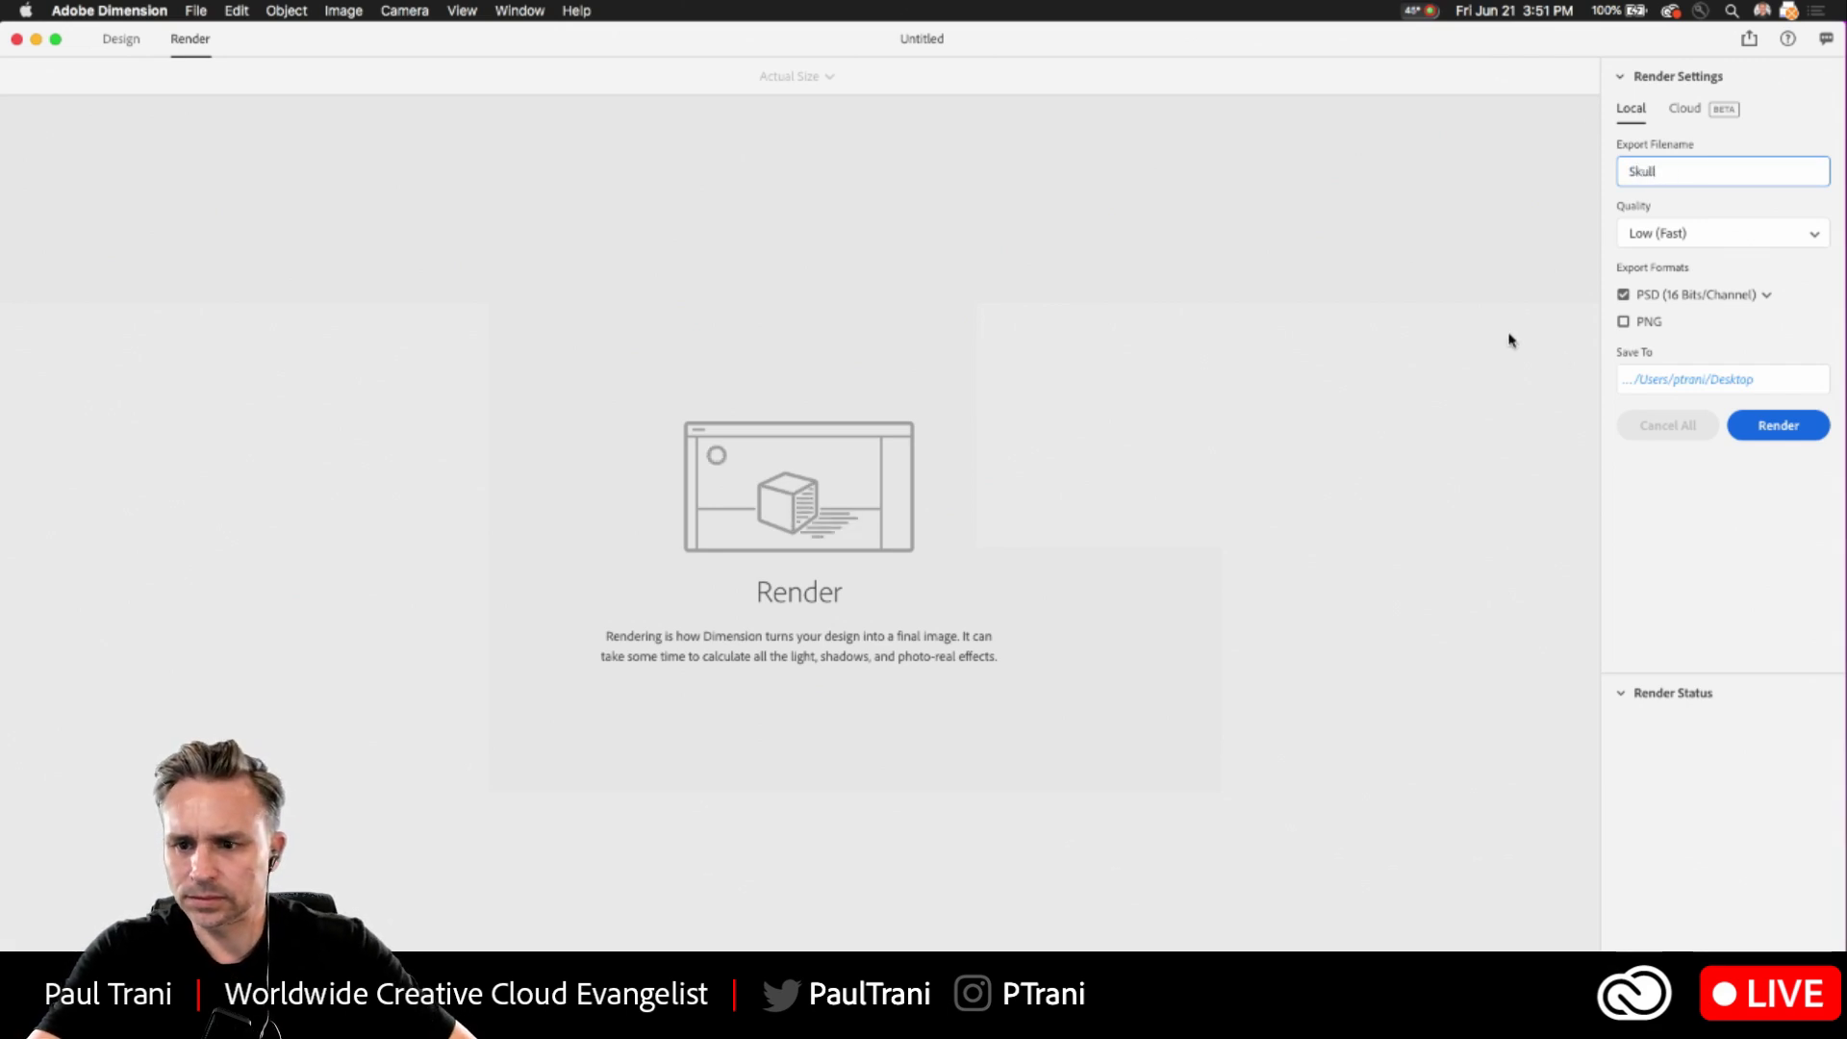
{"action": "left_click", "coordinate": [1773, 426]}
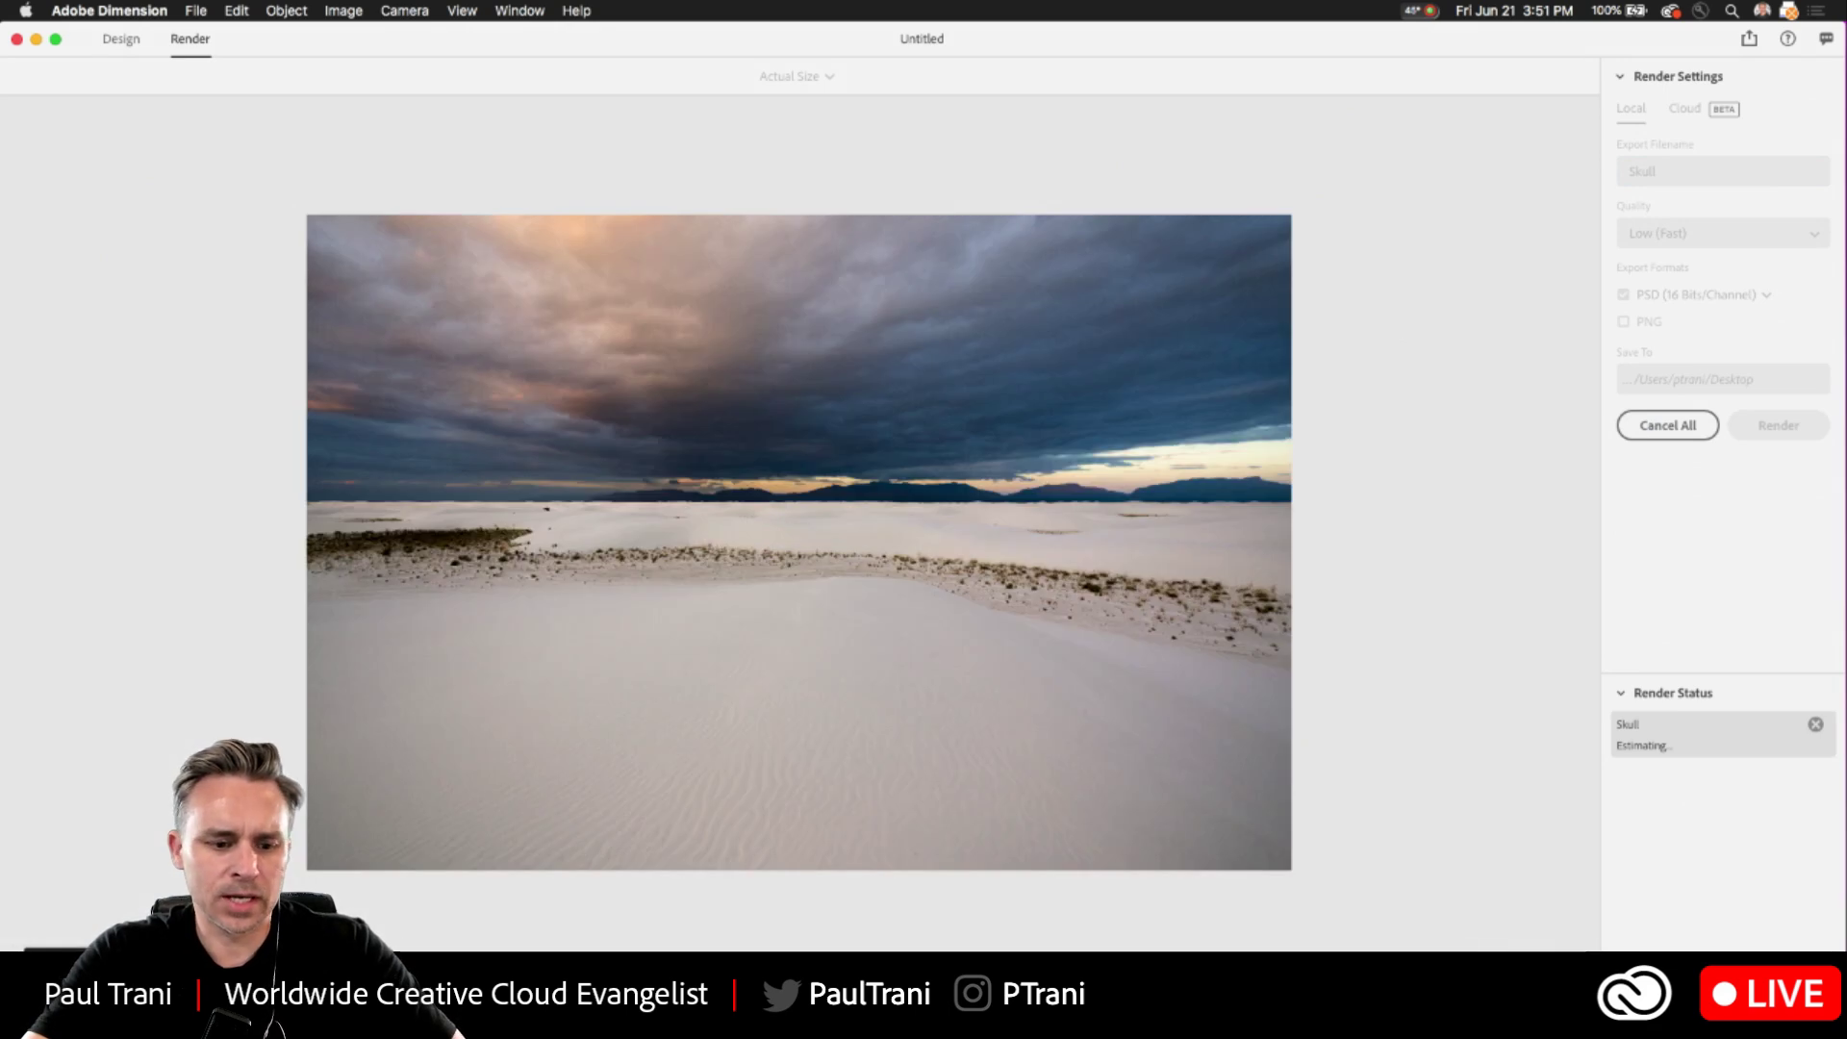
- Switch to Finder, open skull.psd, skull.jpg and skull_depth.jpg from Events > Guadalajara in Photoshop, and consolidate the documents into tabs
{"action": "key", "text": "super+Tab"}
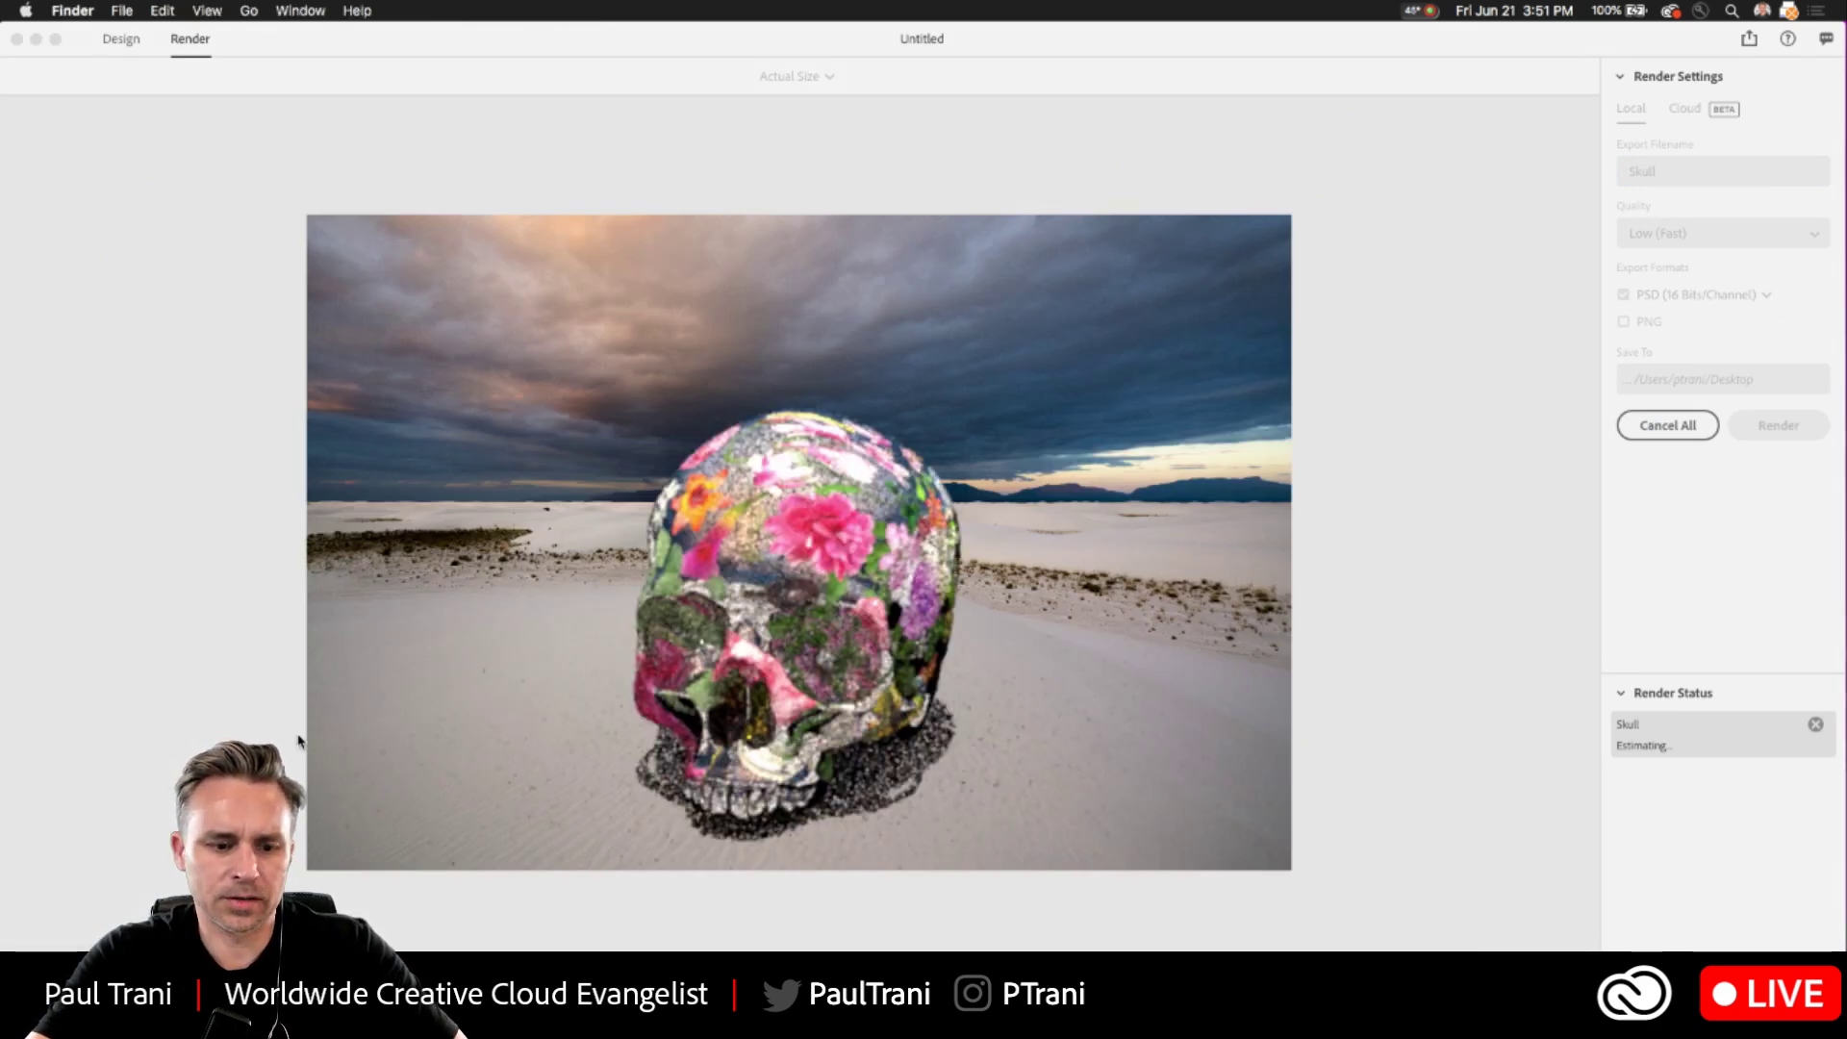
{"action": "key", "text": "super+n"}
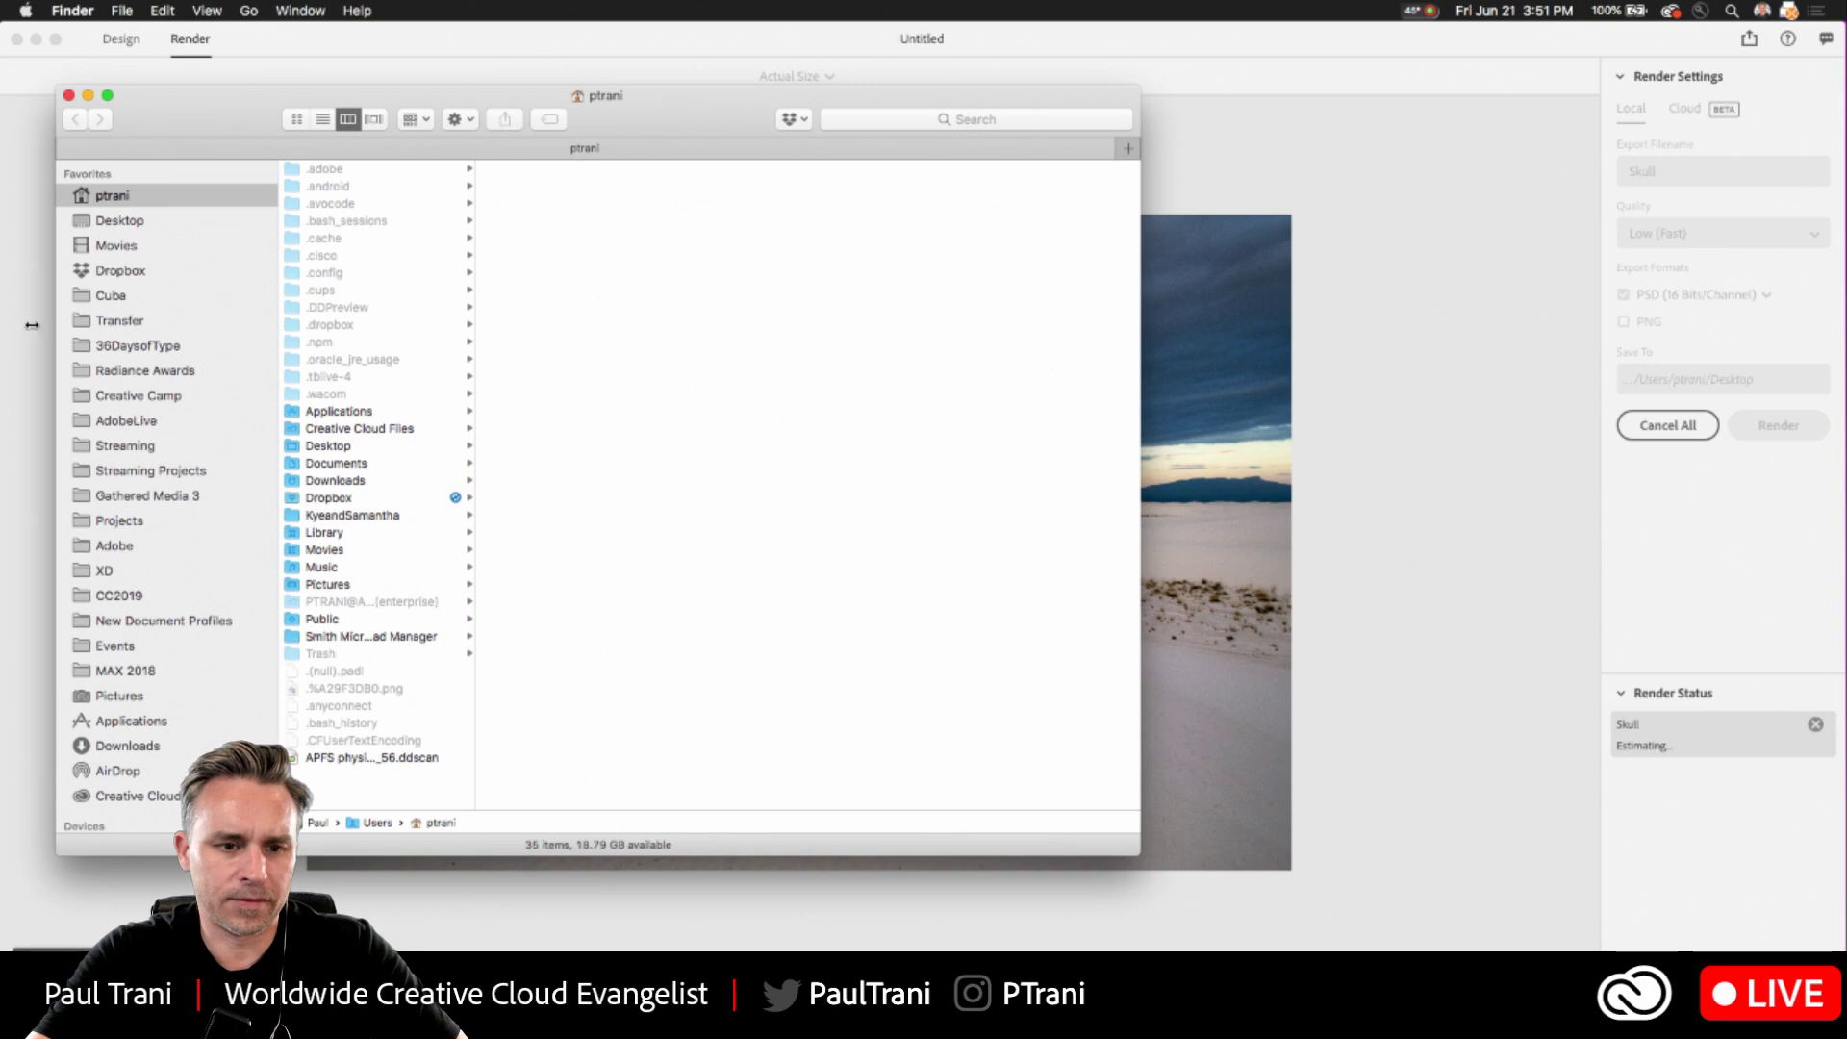
{"action": "left_click", "coordinate": [90, 650]}
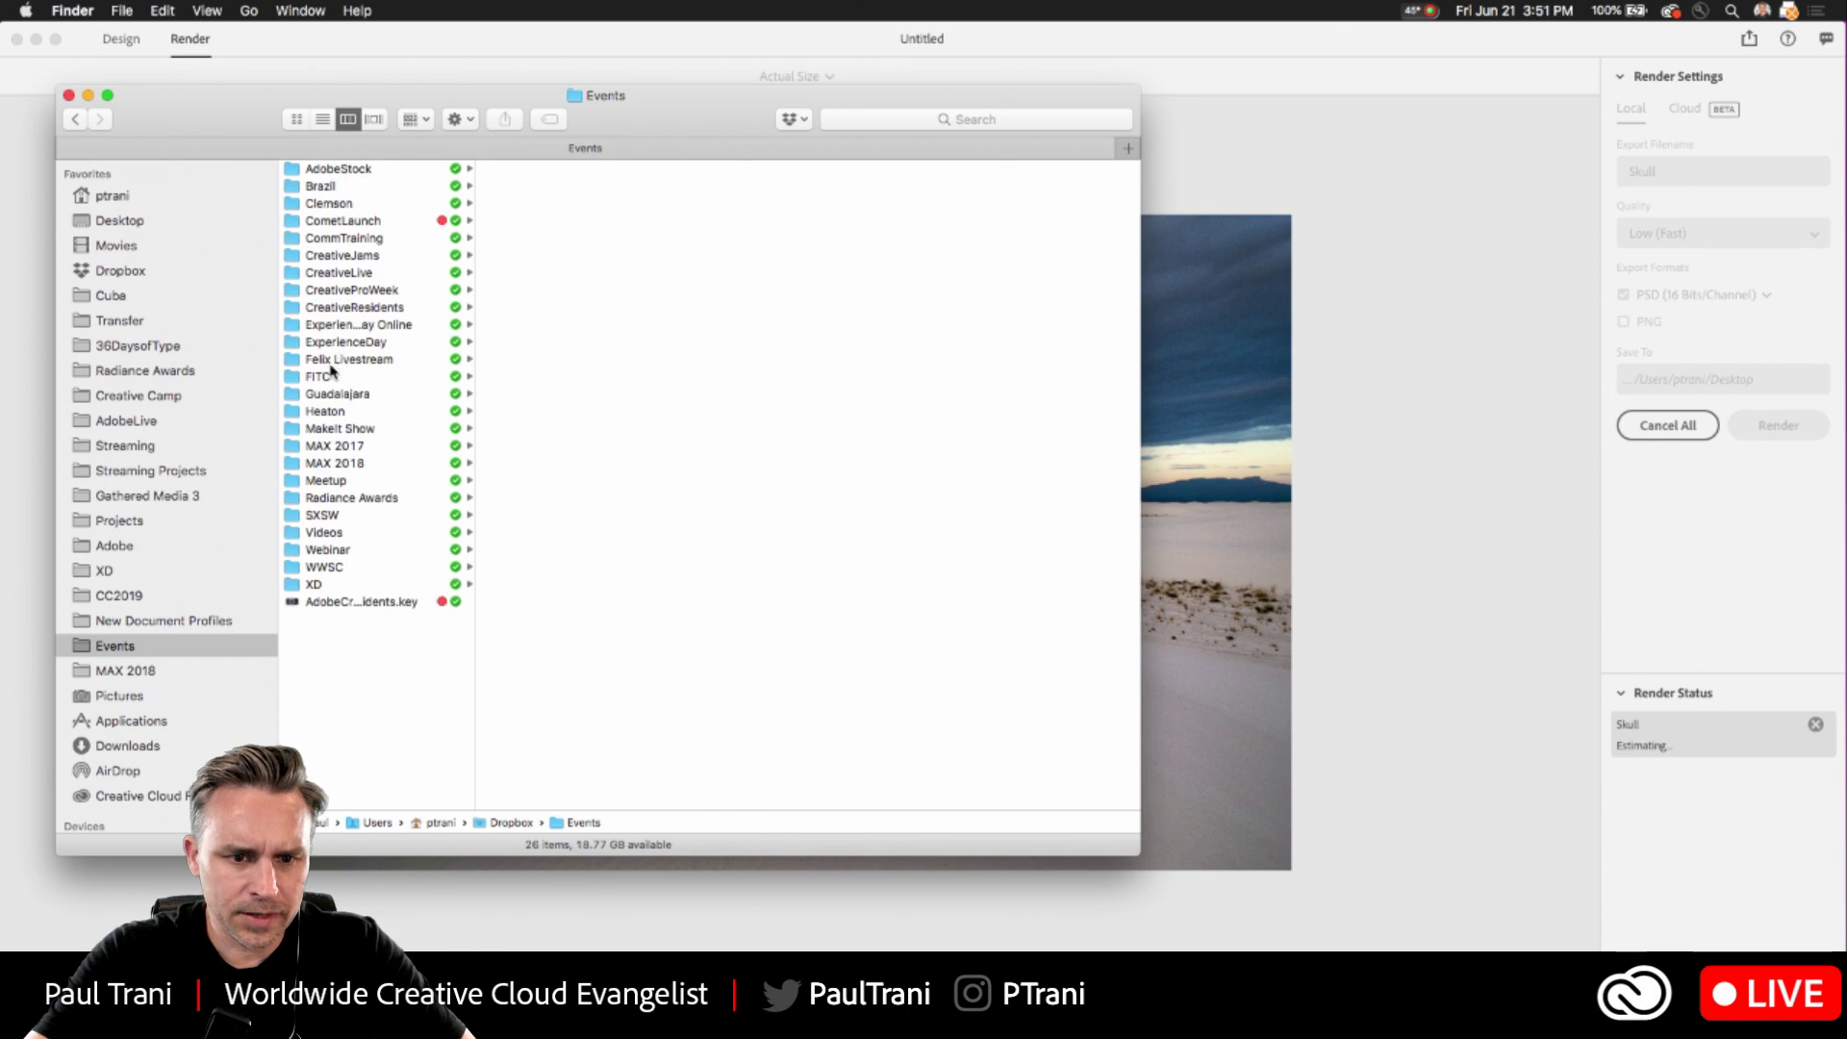
{"action": "left_click", "coordinate": [328, 395]}
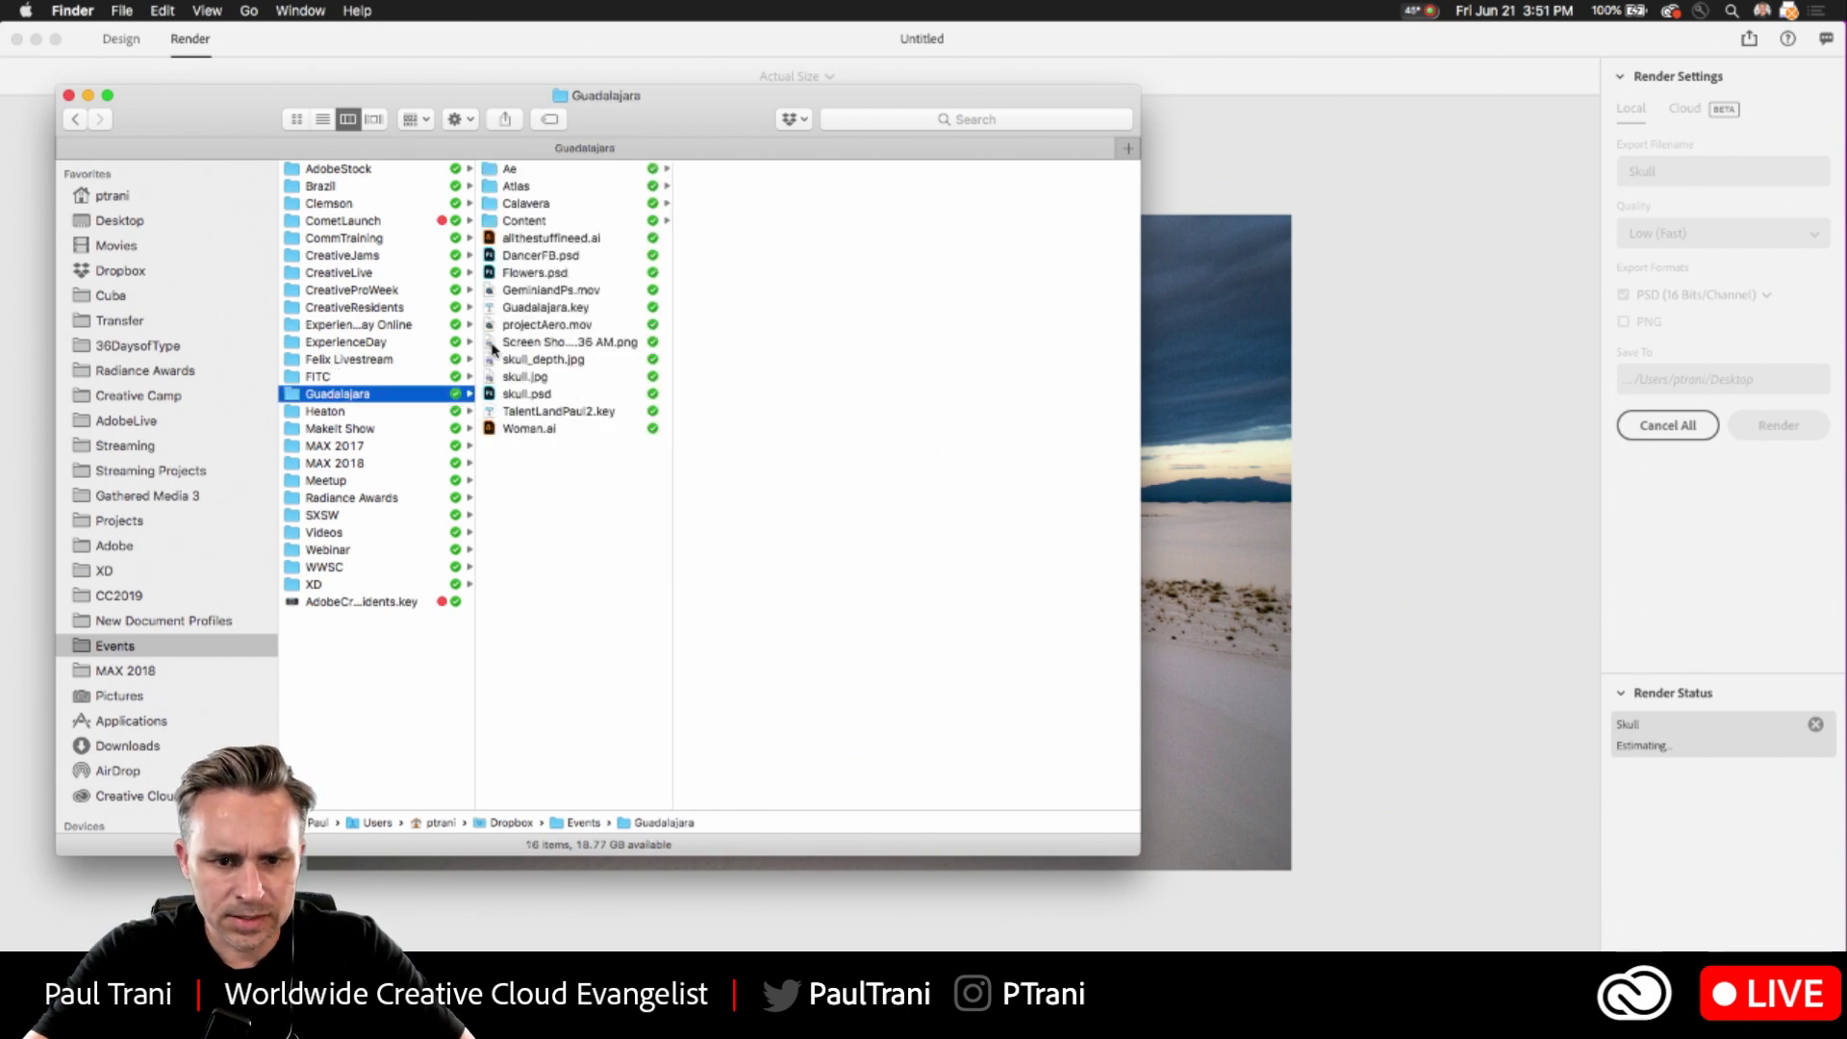
{"action": "left_click_drag", "start_coordinate": [266, 121], "coordinate": [511, 170]}
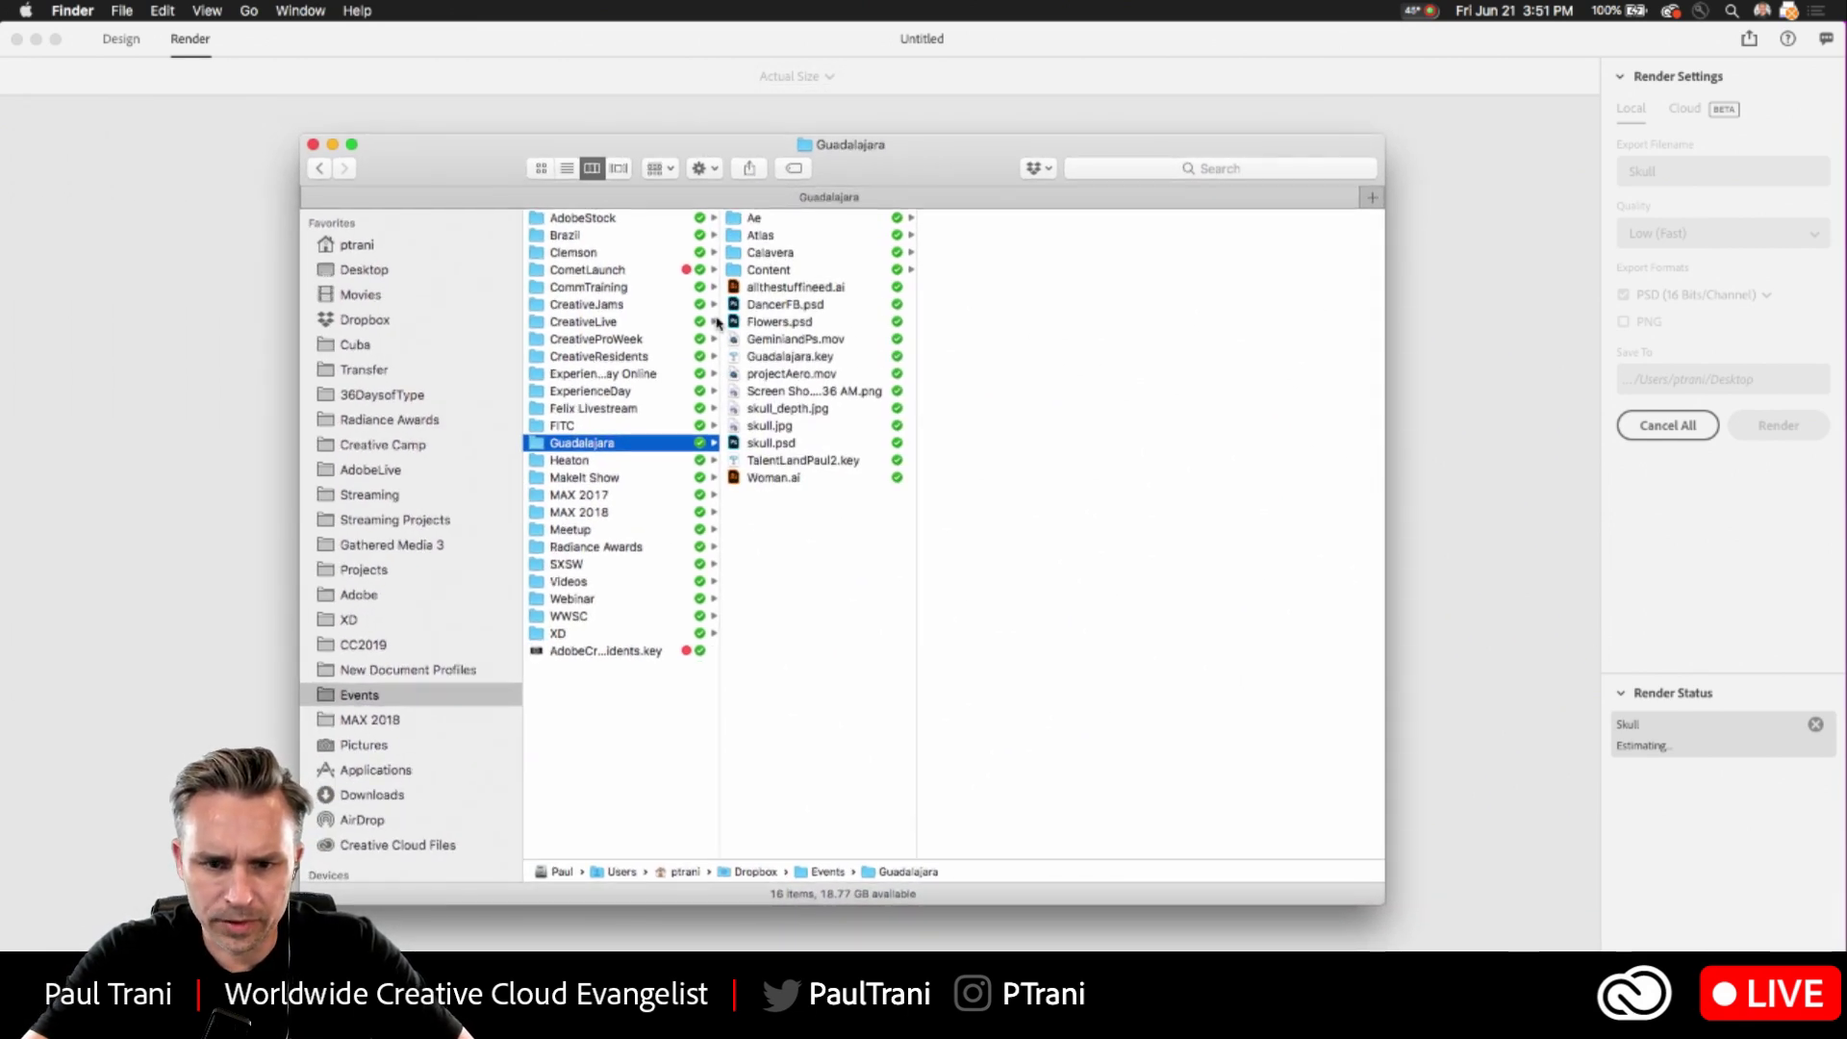
{"action": "left_click", "coordinate": [759, 444]}
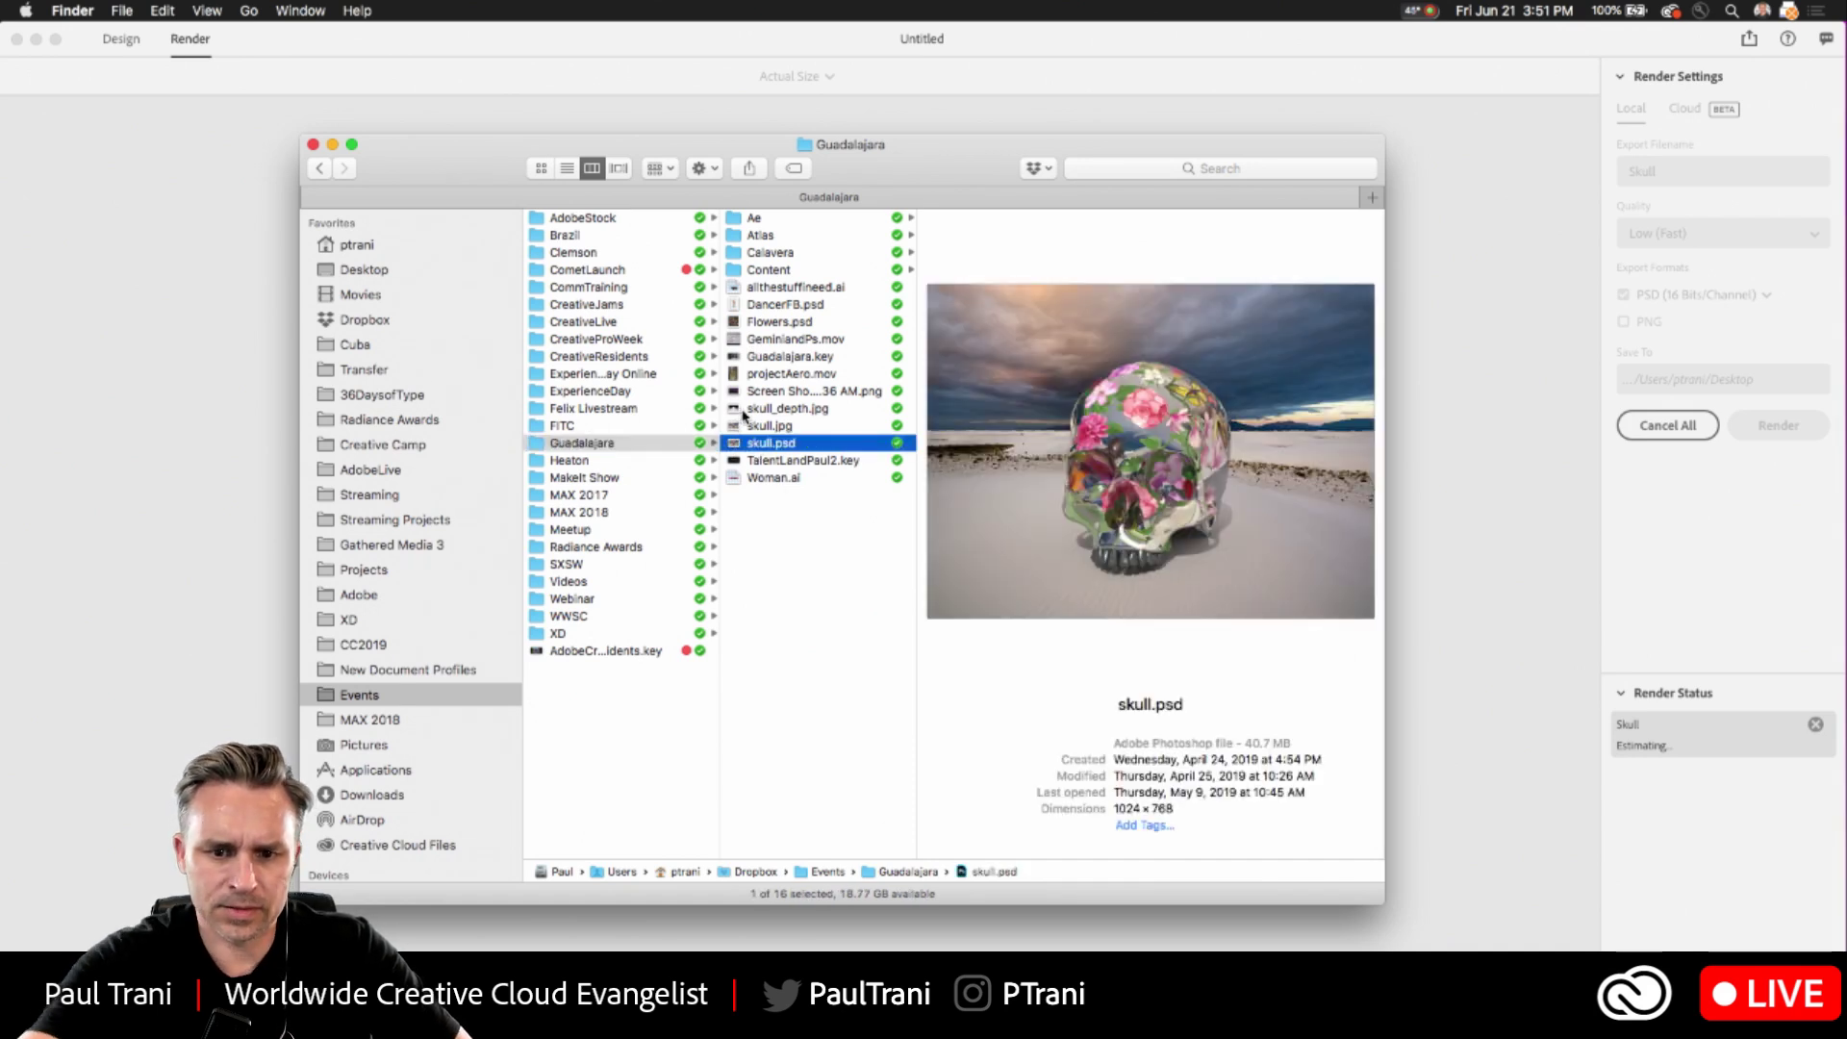
{"action": "left_click", "coordinate": [745, 412], "text": "shift"}
{"action": "left_click_drag", "start_coordinate": [747, 415], "coordinate": [351, 919]}
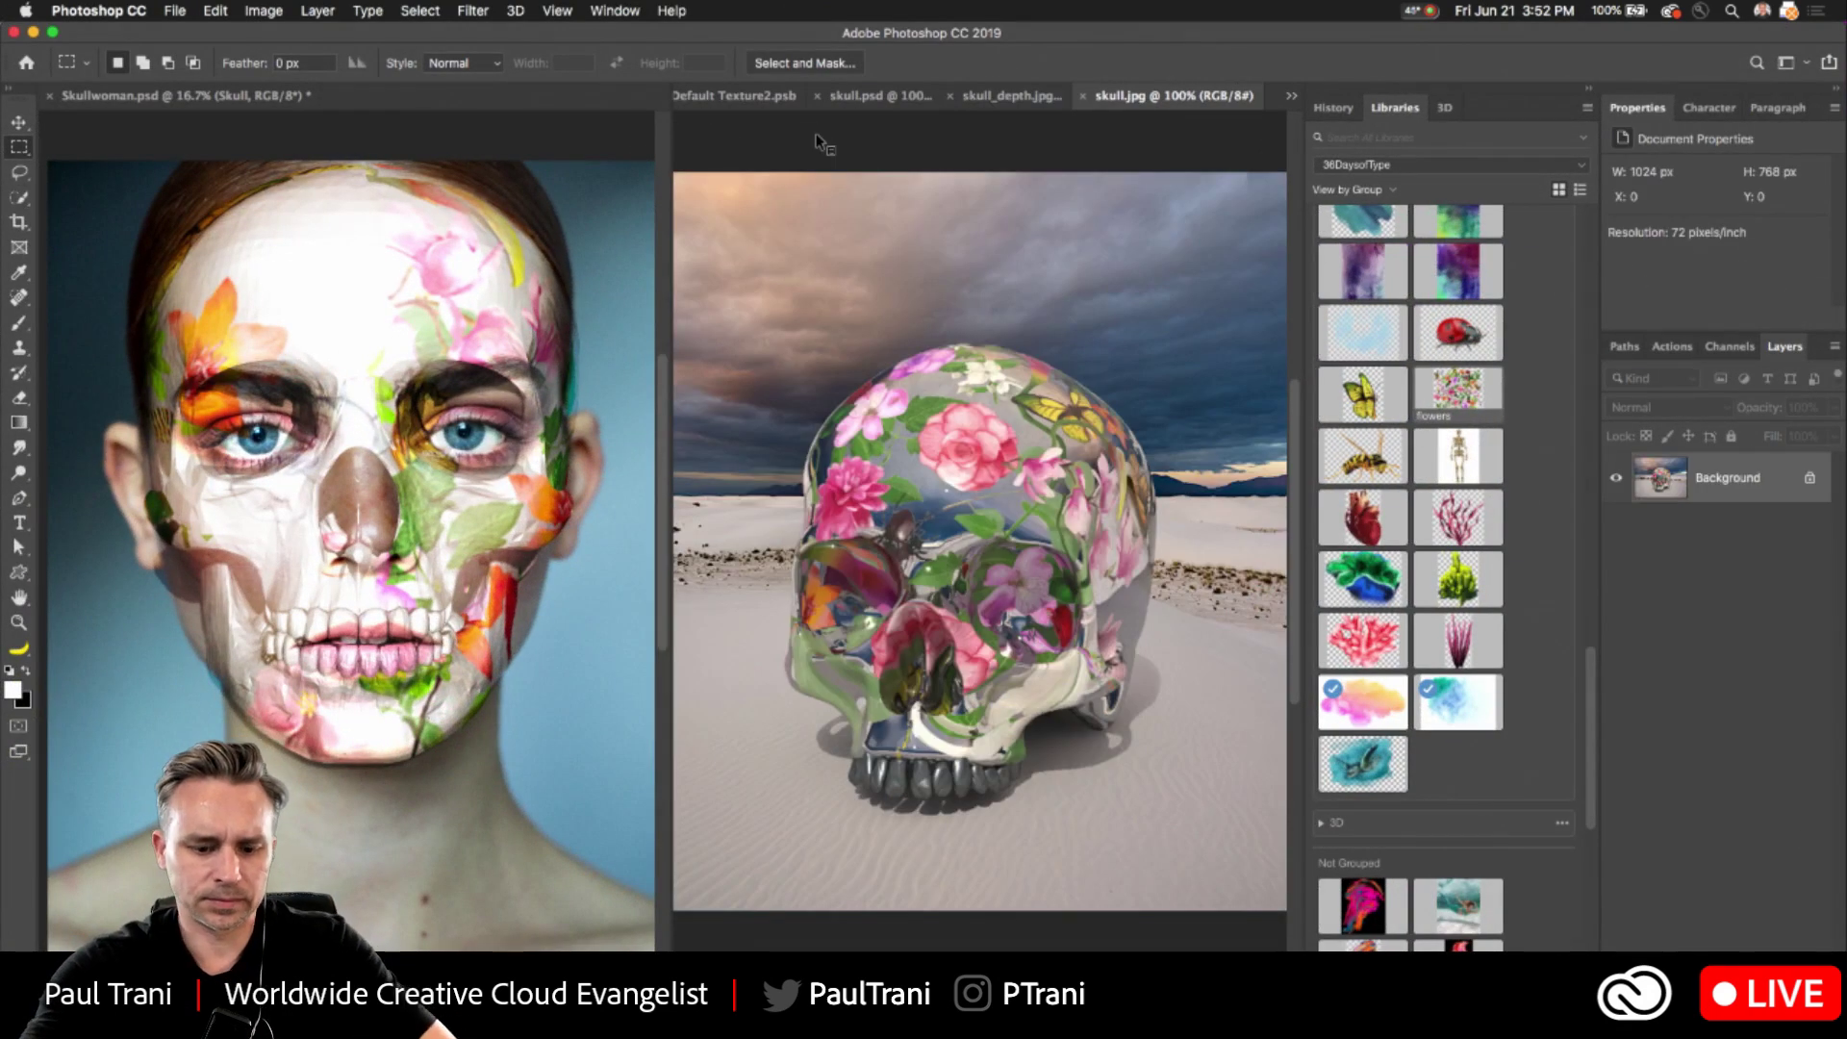
{"action": "key", "text": "alt+shift+super+t"}
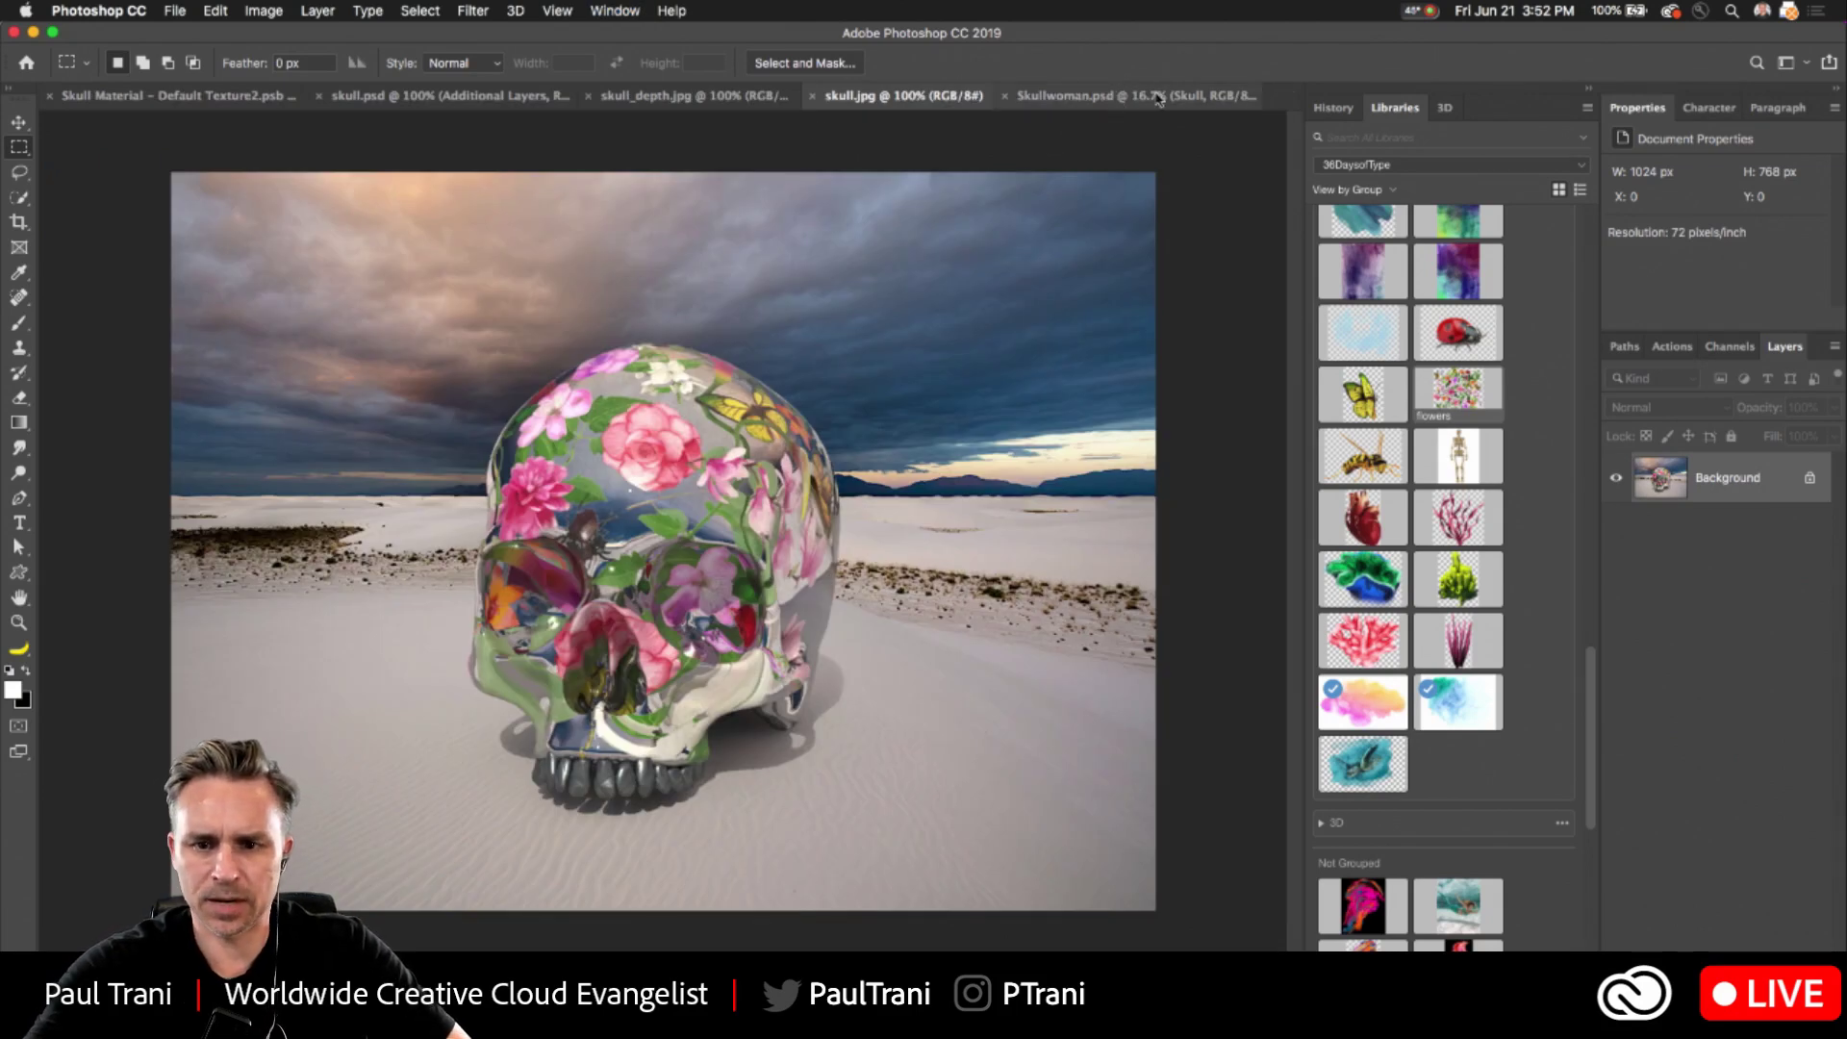
- Examine the depth map by toggling the Additional Layers group in skull.psd, and compare skull.jpg with skull_depth.jpg
{"action": "left_click", "coordinate": [376, 98]}
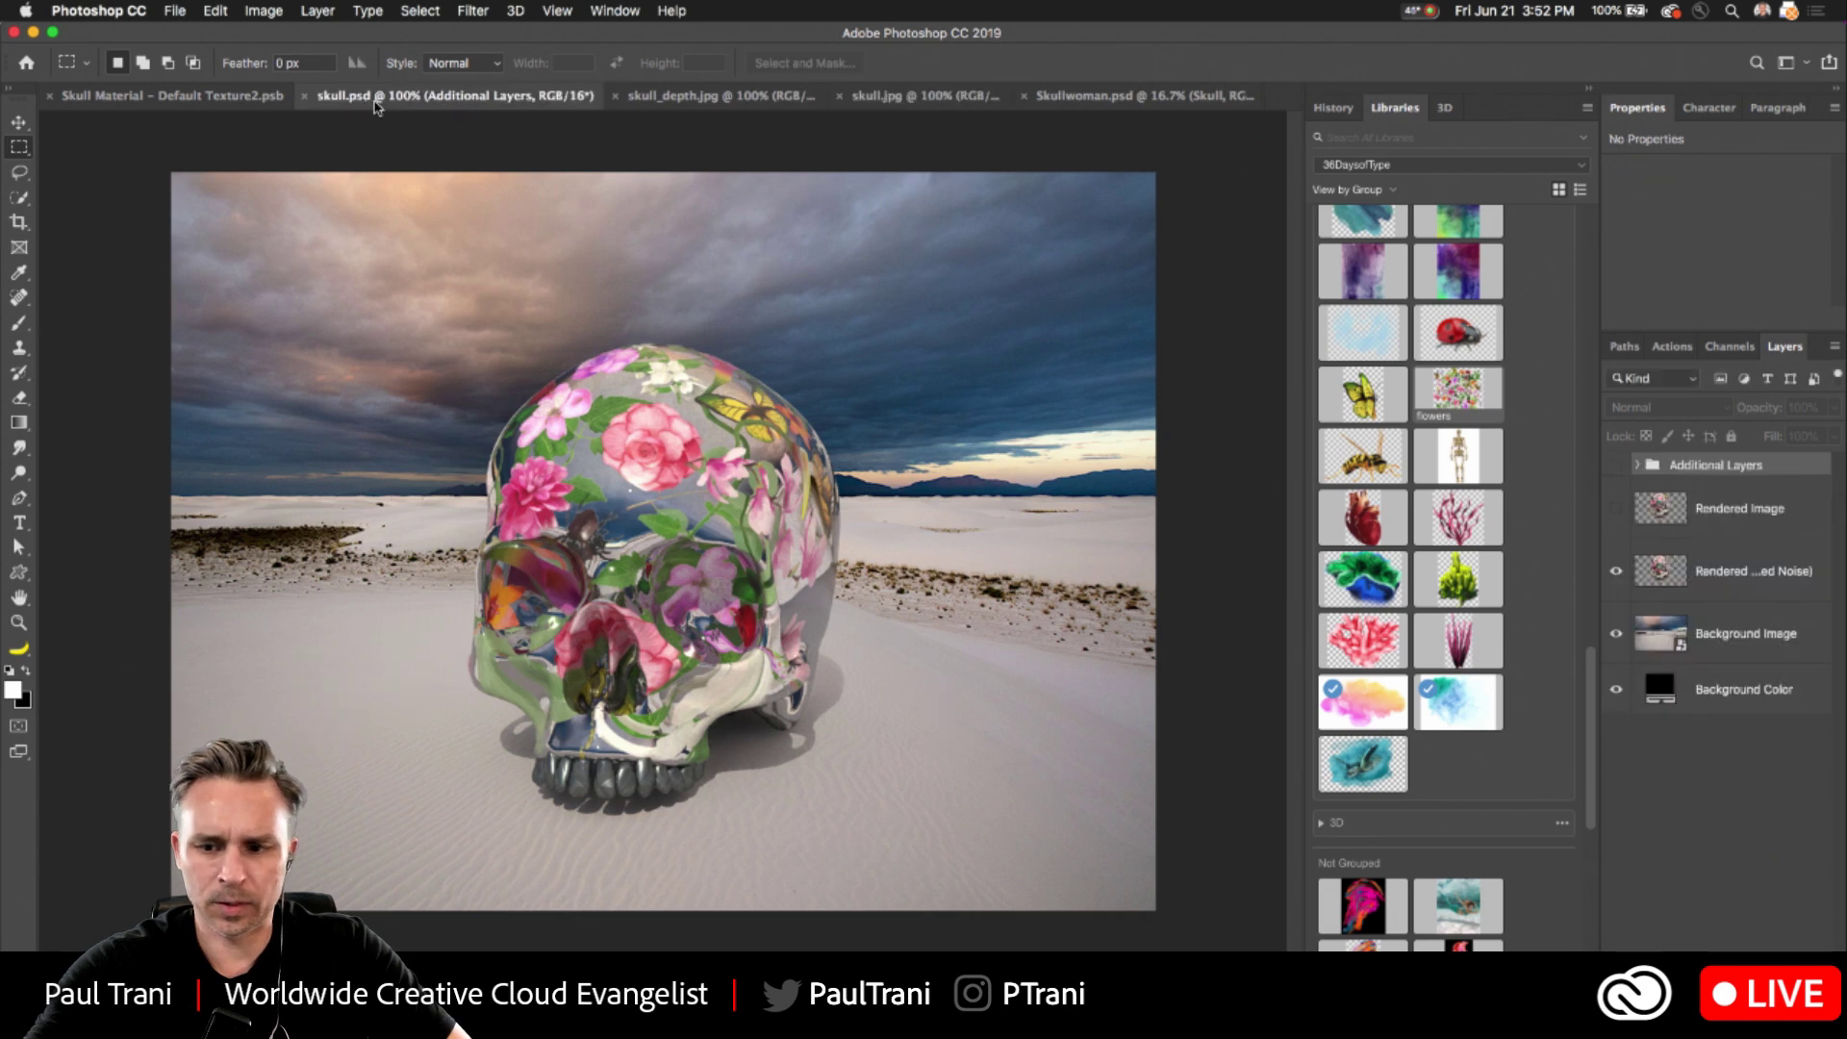
{"action": "left_click", "coordinate": [1611, 466]}
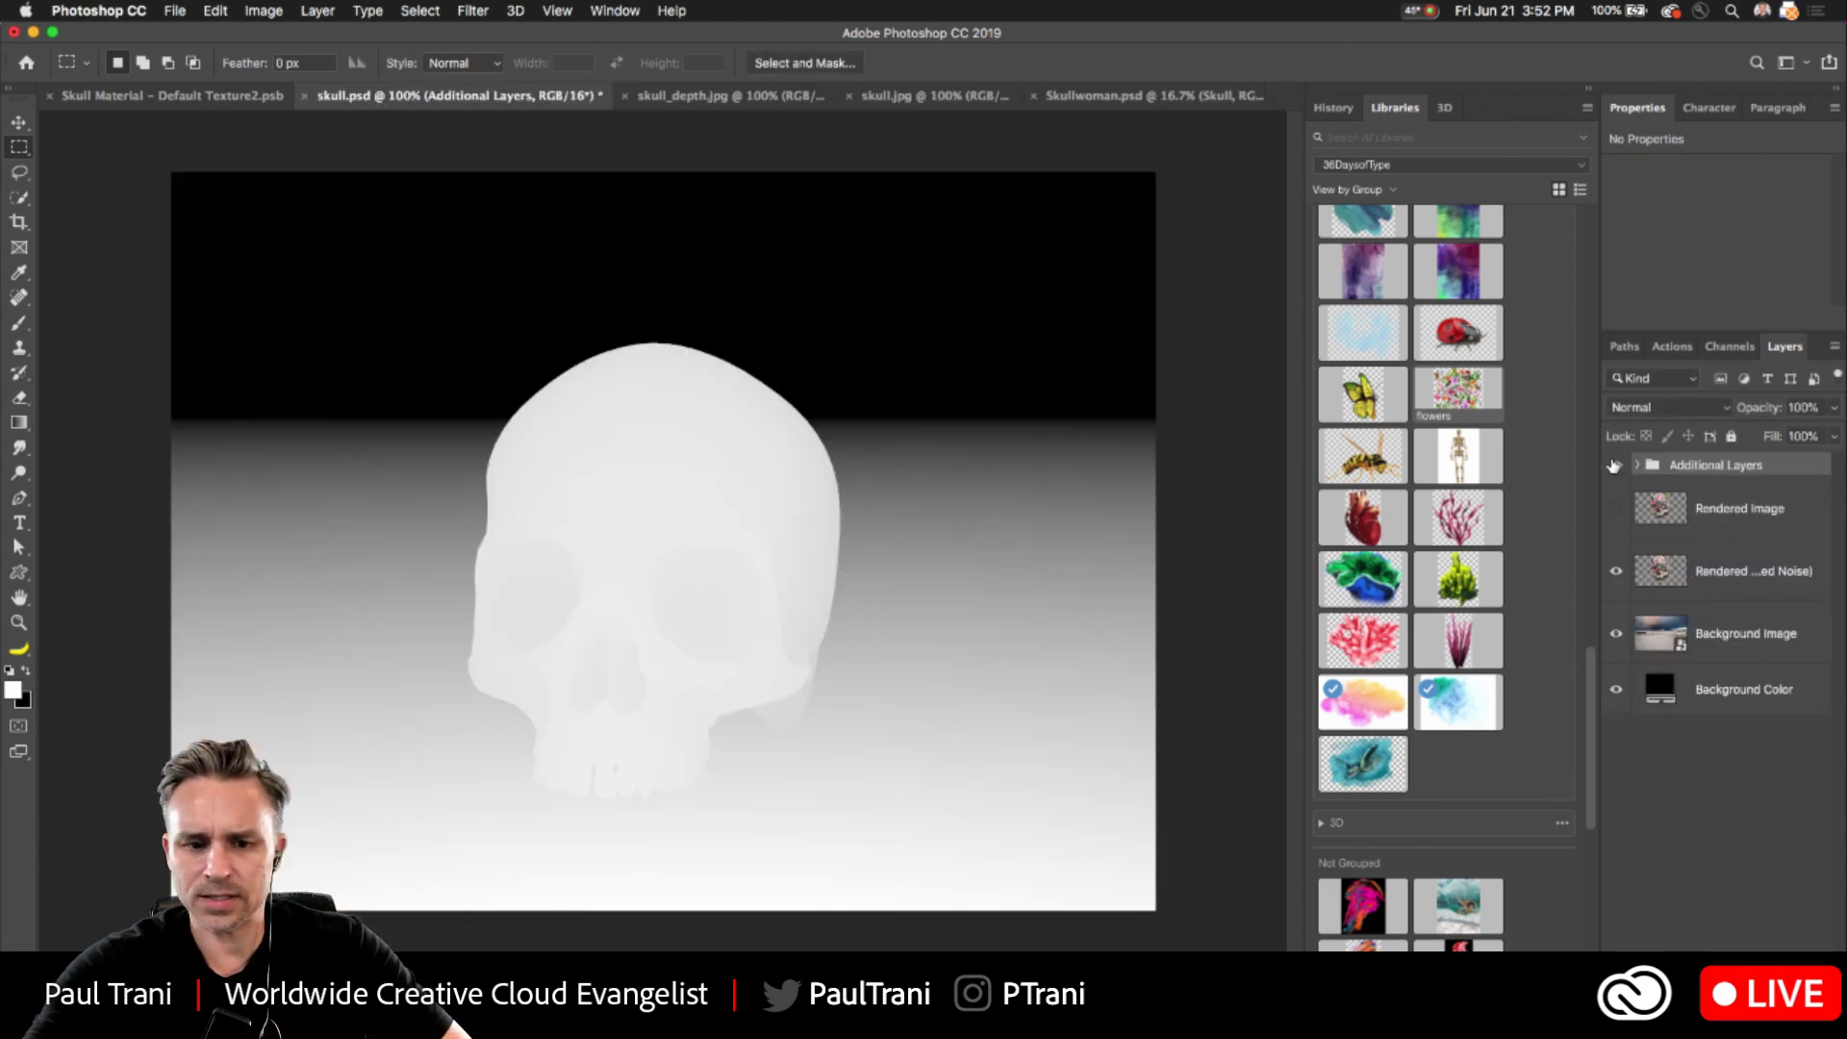
{"action": "left_click", "coordinate": [1615, 466]}
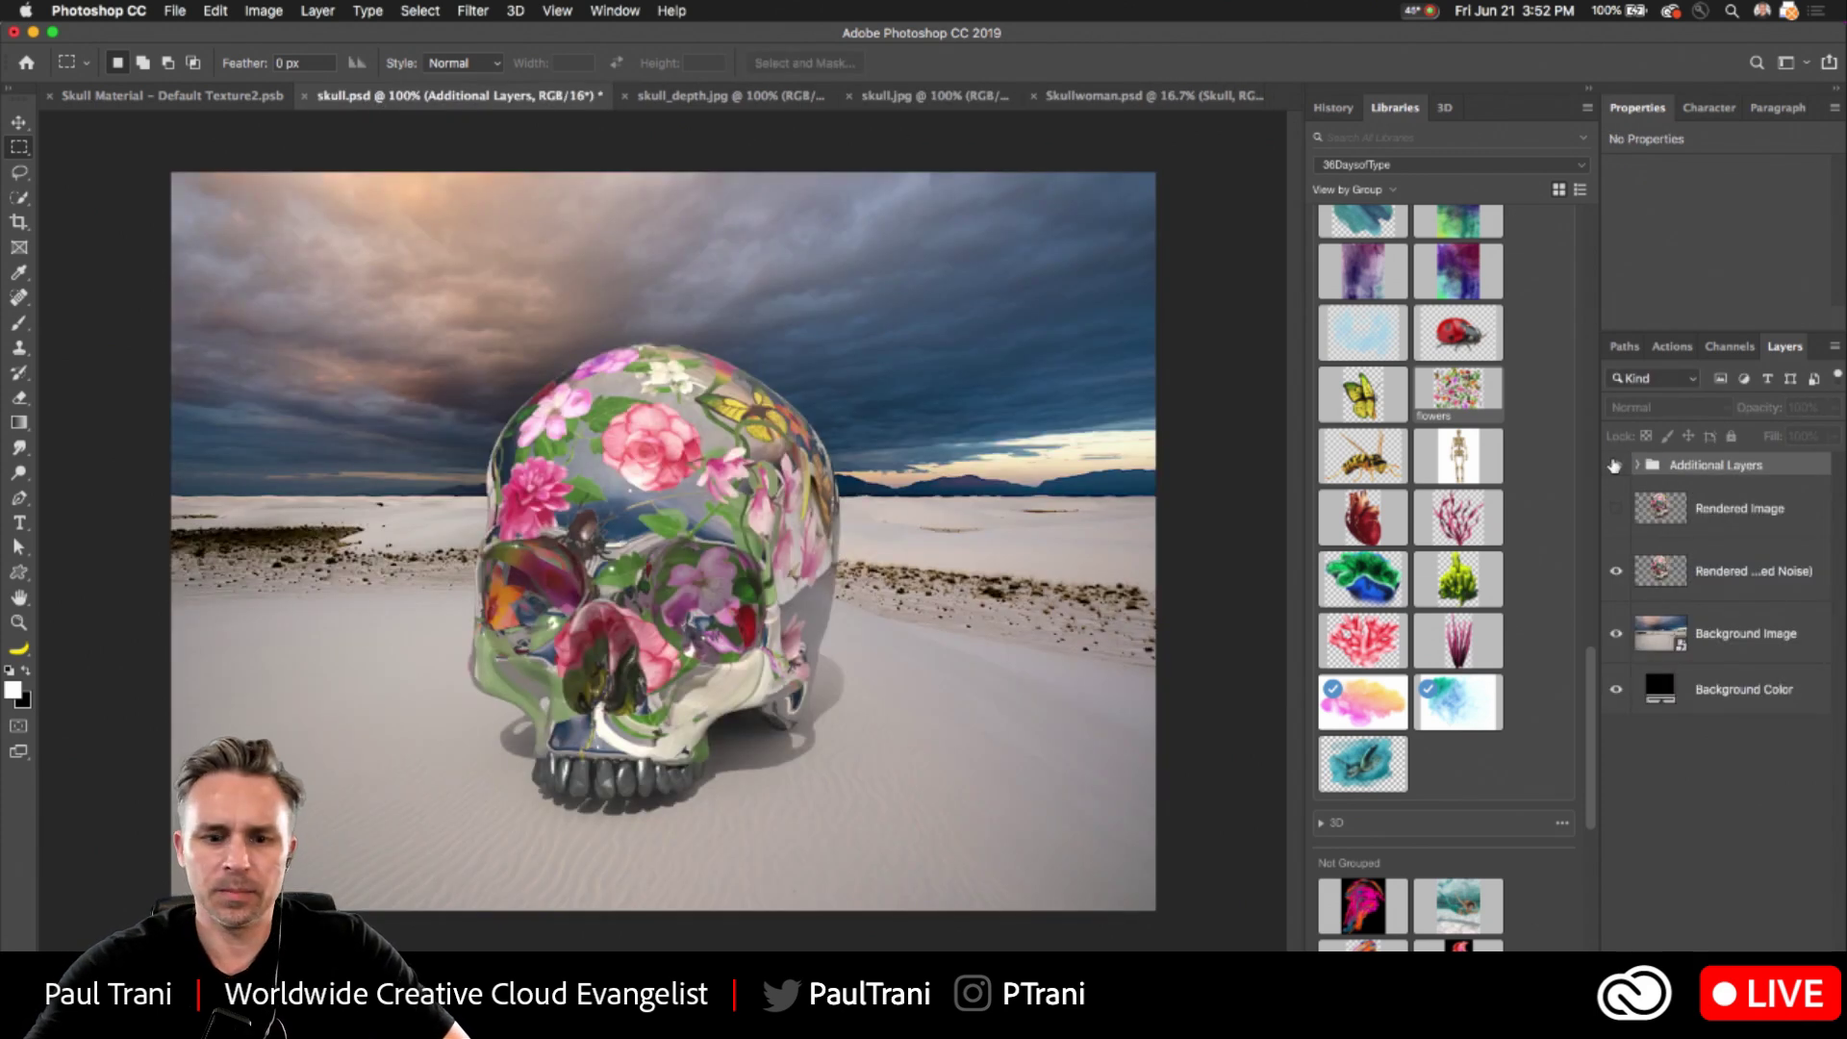
{"action": "left_click", "coordinate": [1615, 466]}
{"action": "left_click", "coordinate": [923, 96]}
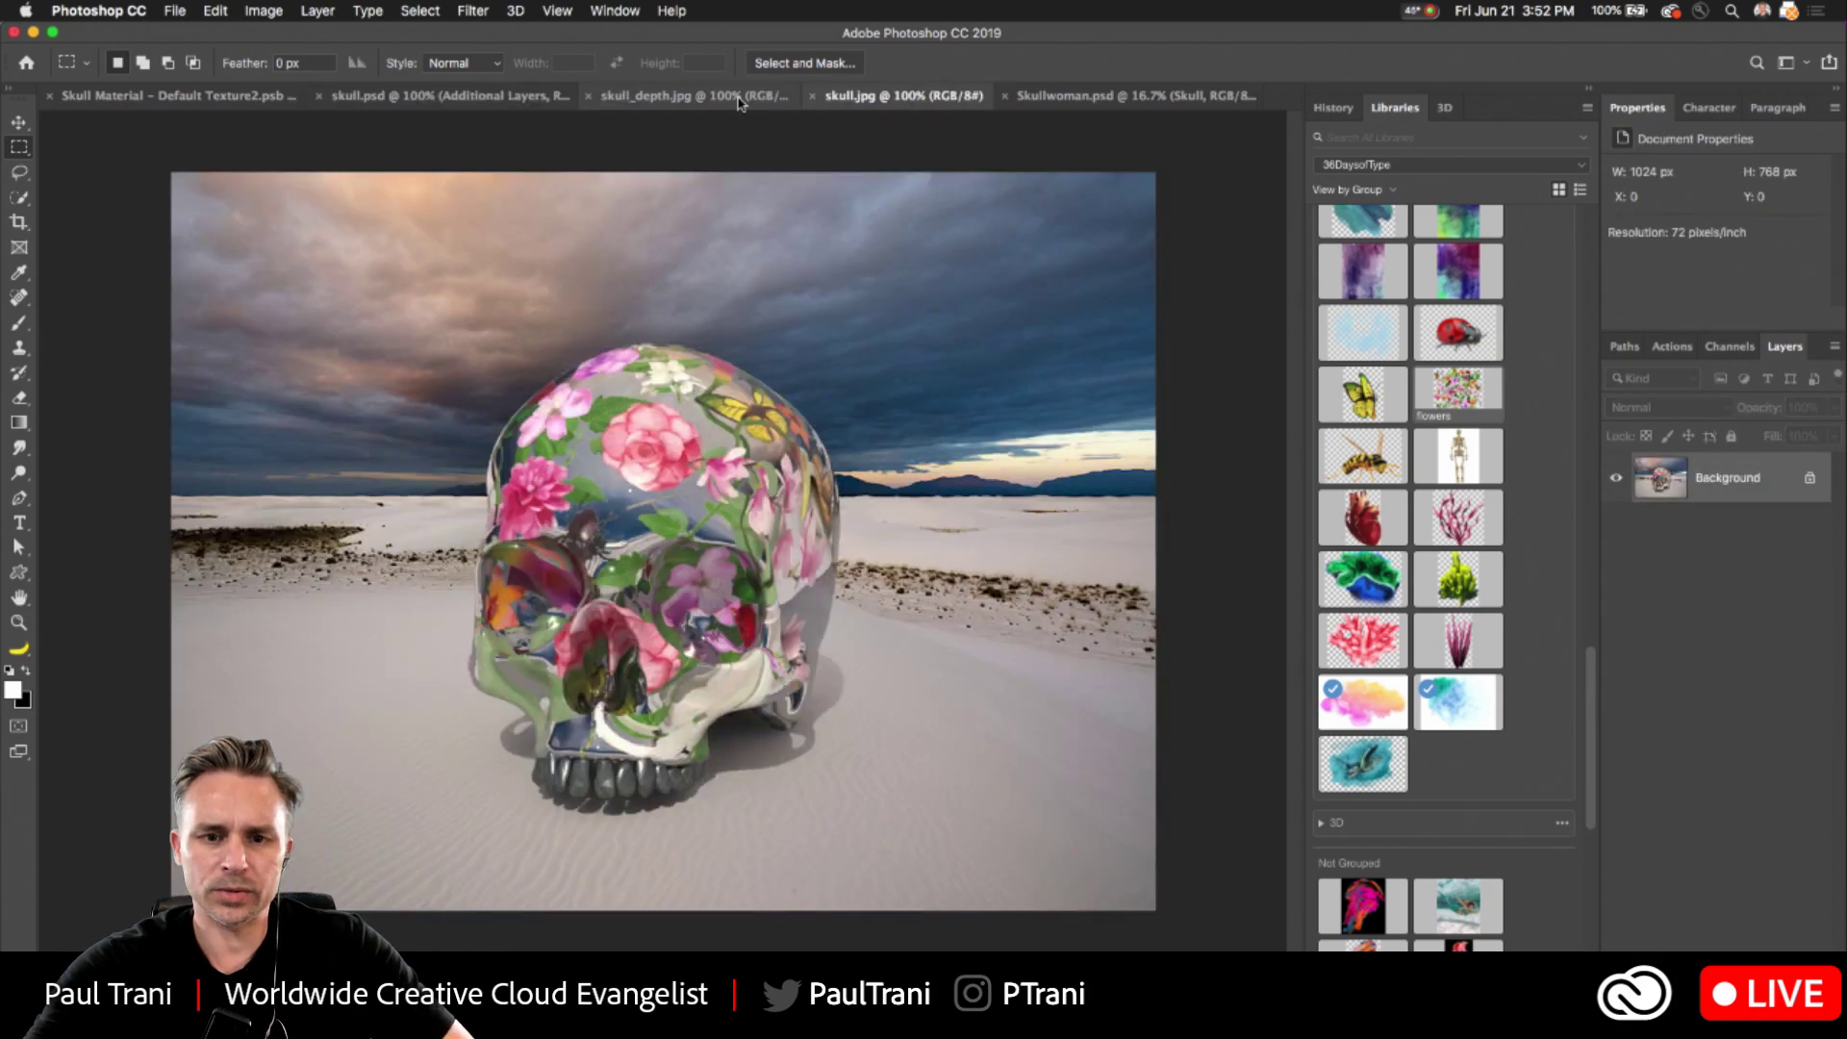
{"action": "left_click", "coordinate": [733, 100]}
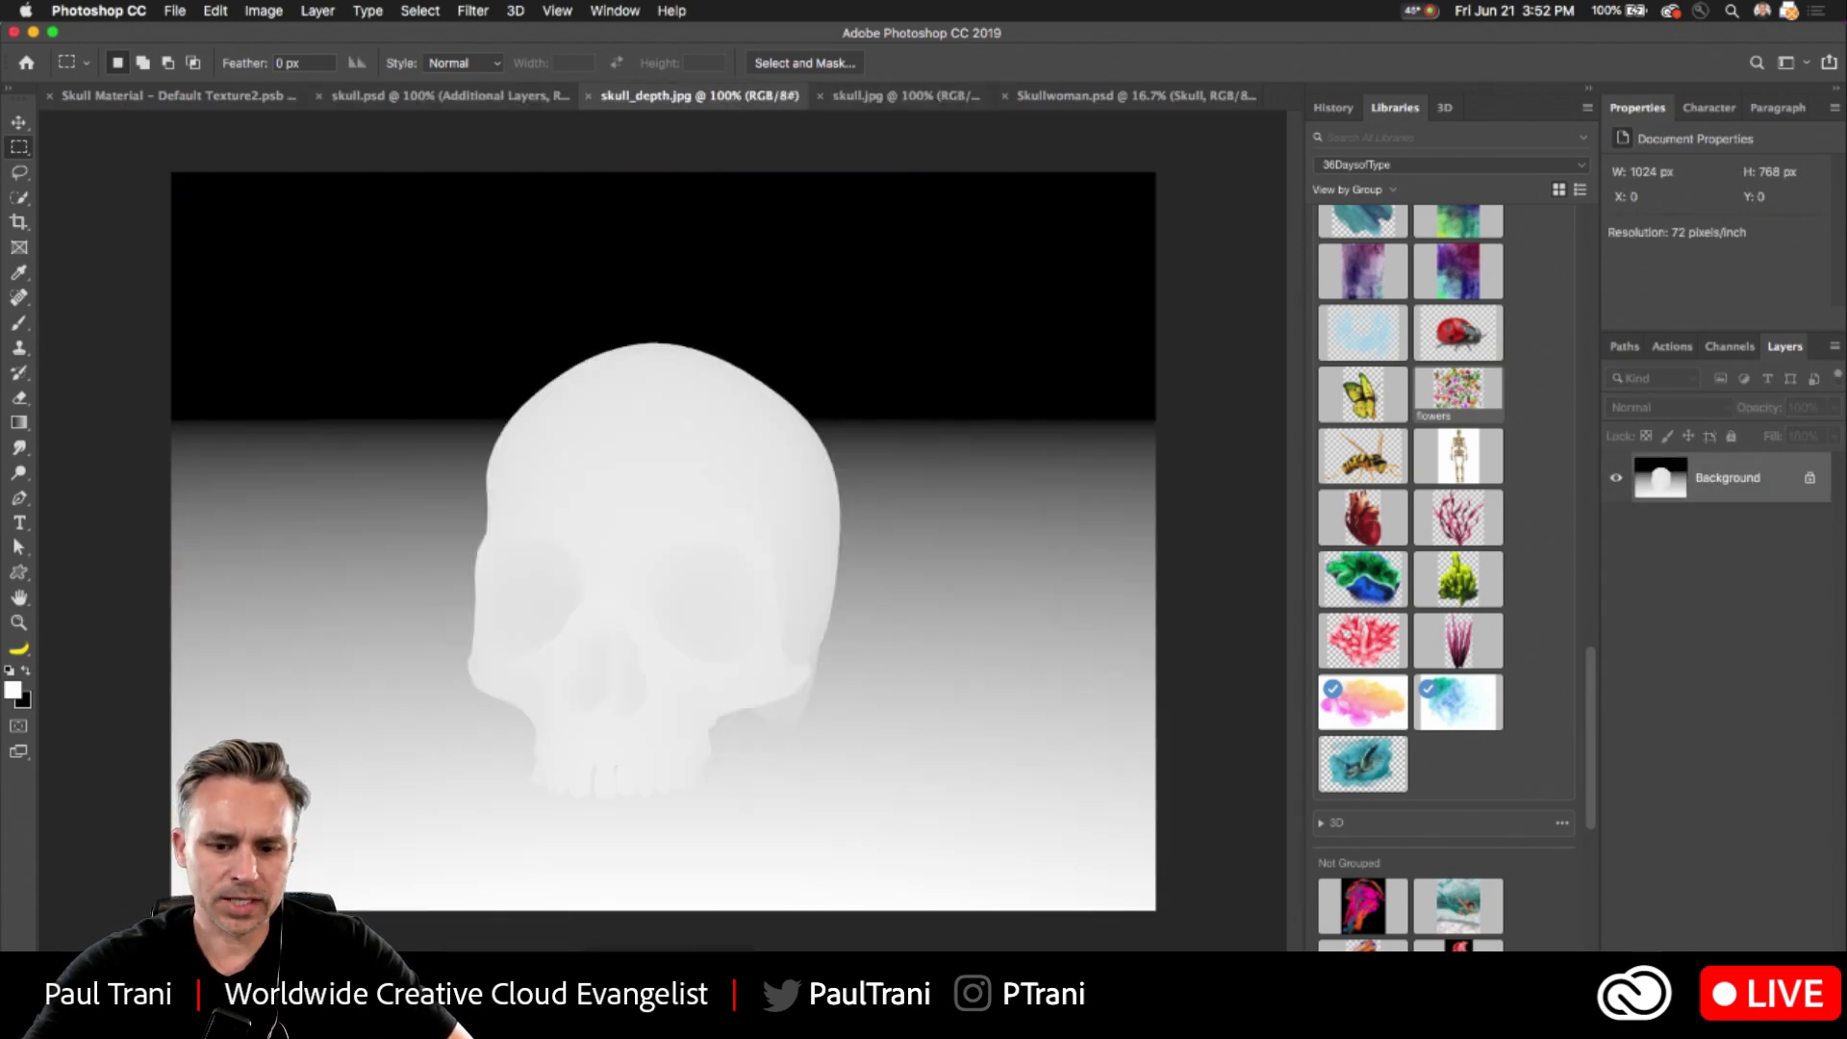
- Switch to Chrome and open Facebook in a new browser tab
{"action": "key", "text": "super+Tab"}
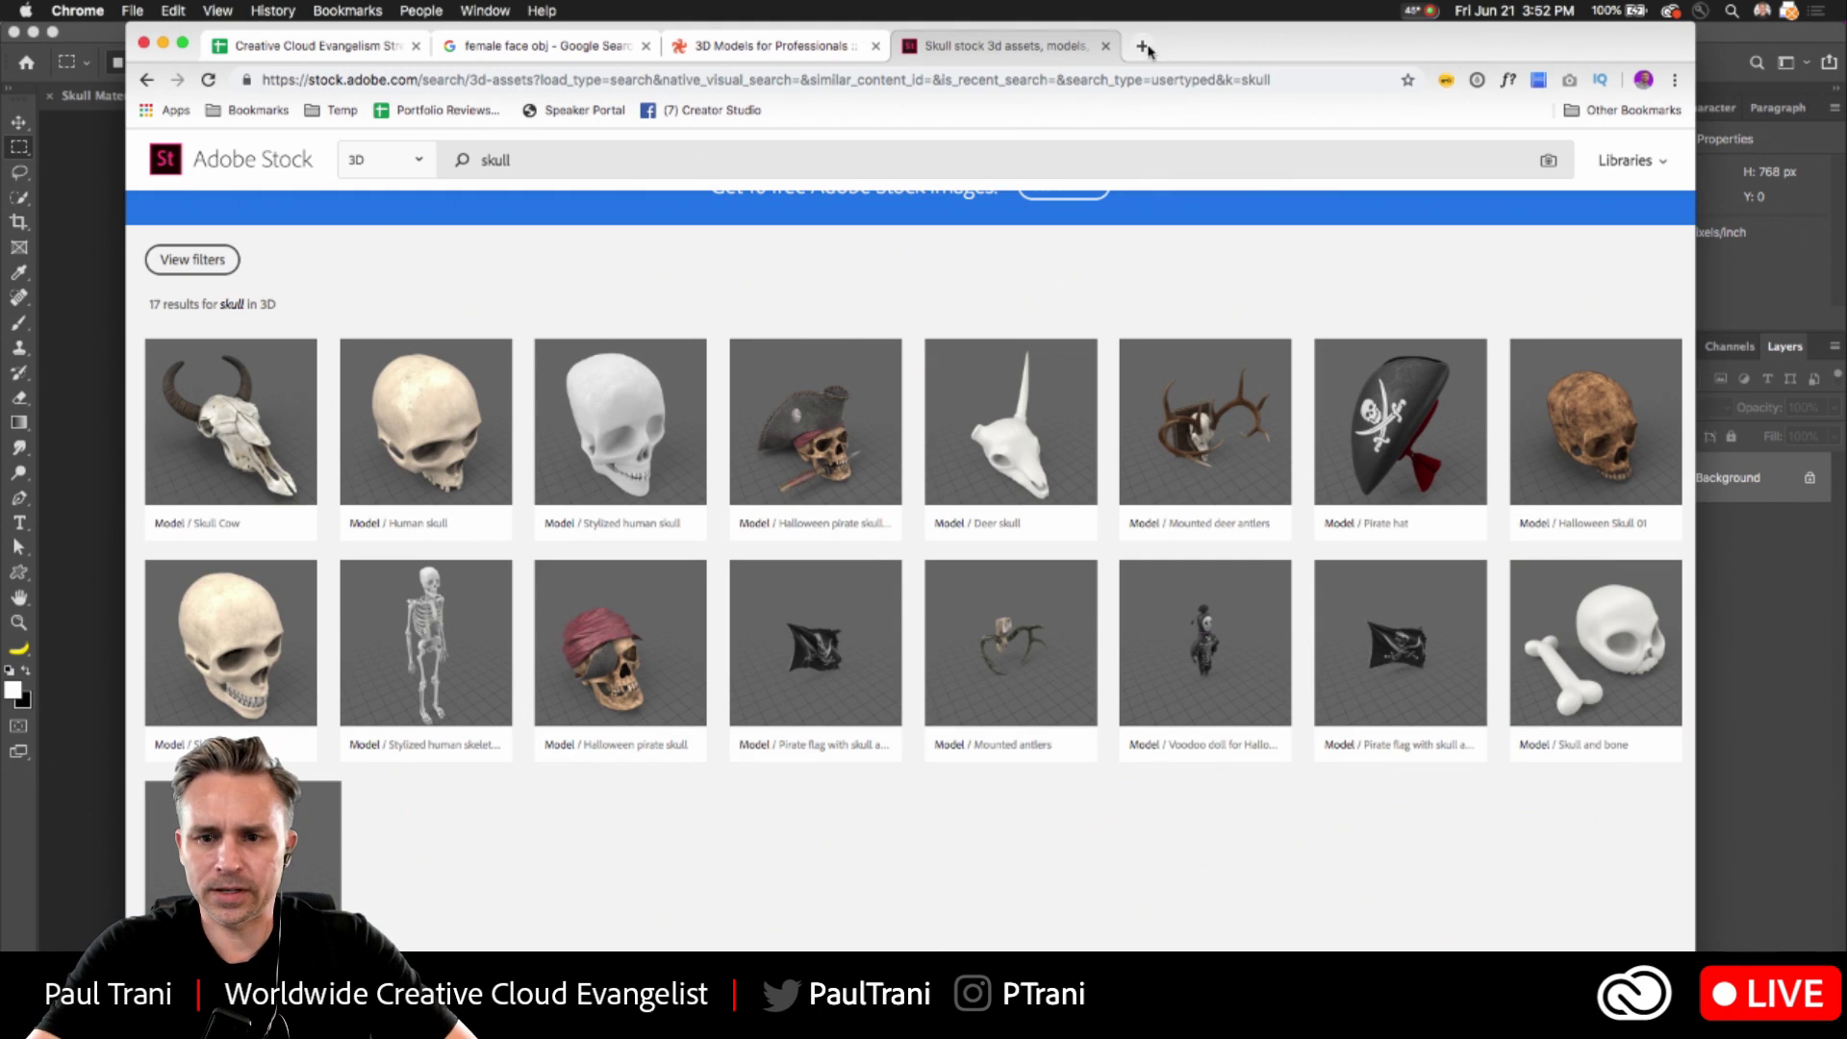
{"action": "left_click", "coordinate": [1145, 45]}
{"action": "type", "text": "facebook"}
{"action": "key", "text": "Return"}
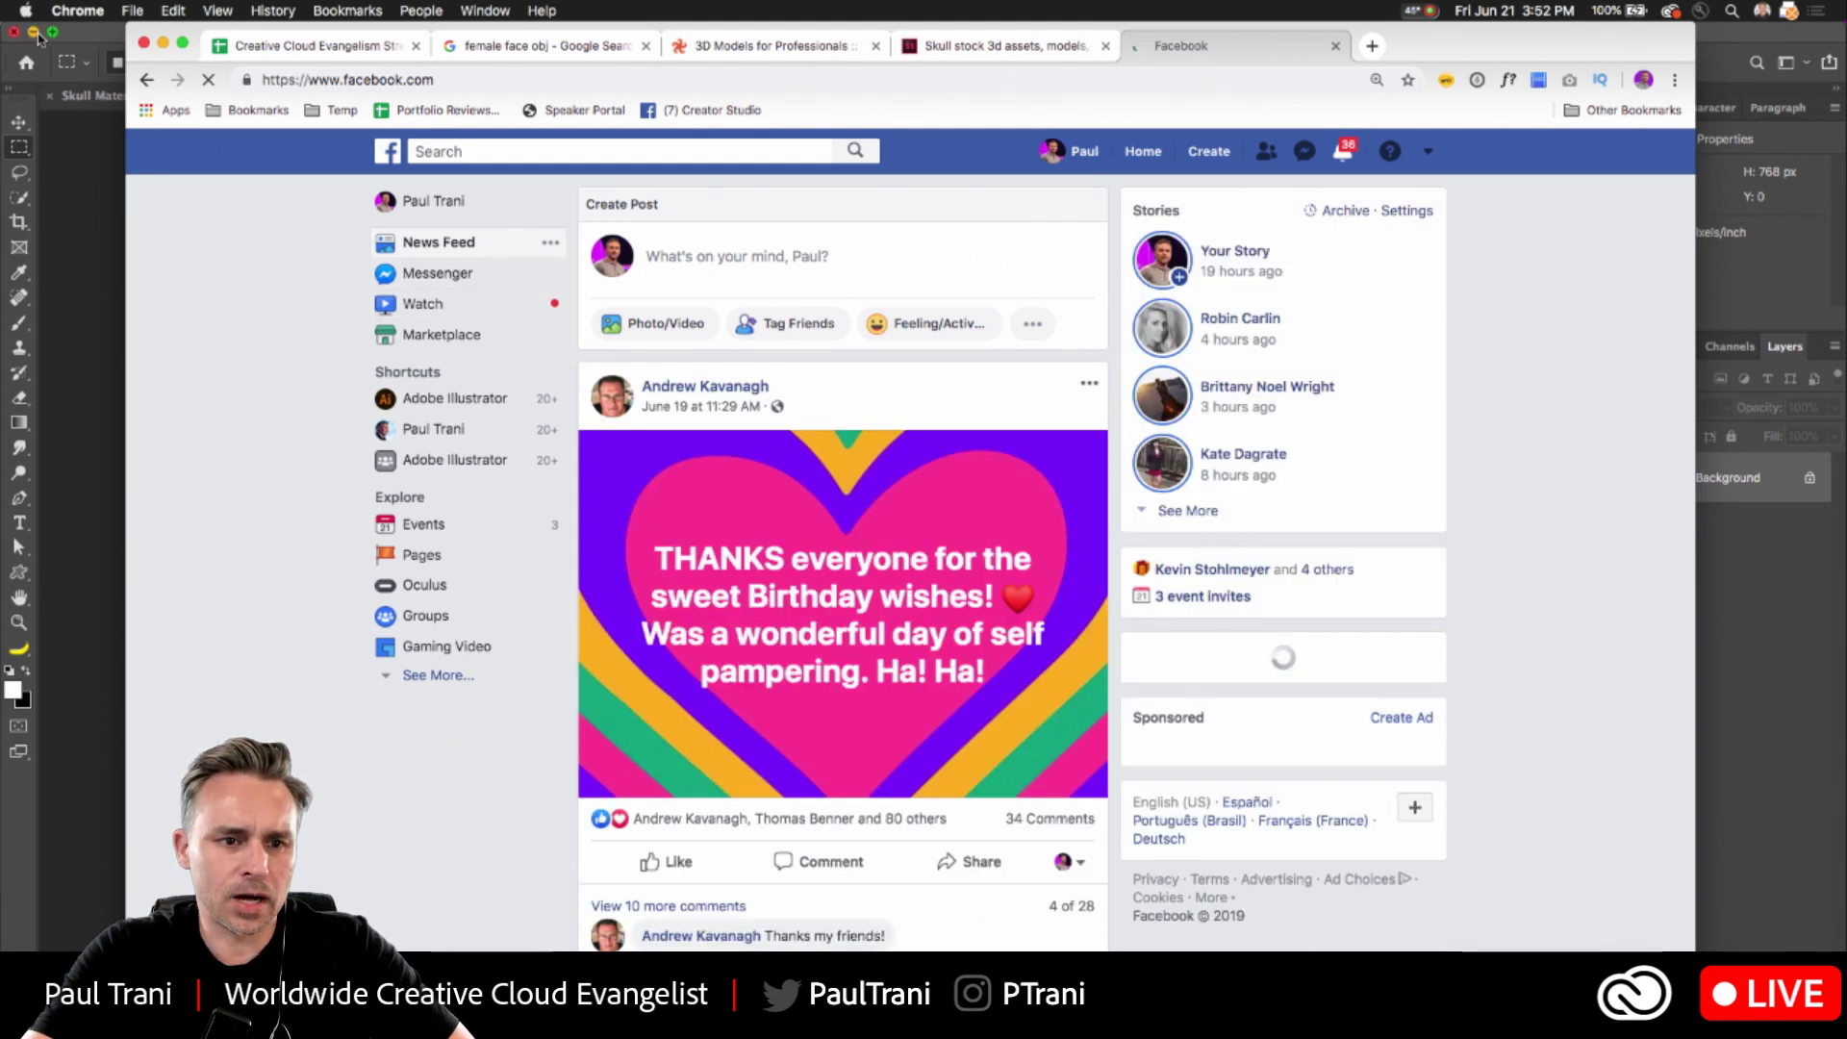
- Minimize the Photoshop and Dimension windows and narrow the browser so the Guadalajara folder in Finder sits beside Facebook
{"action": "key", "text": "super+Tab"}
{"action": "key", "text": "super+Tab"}
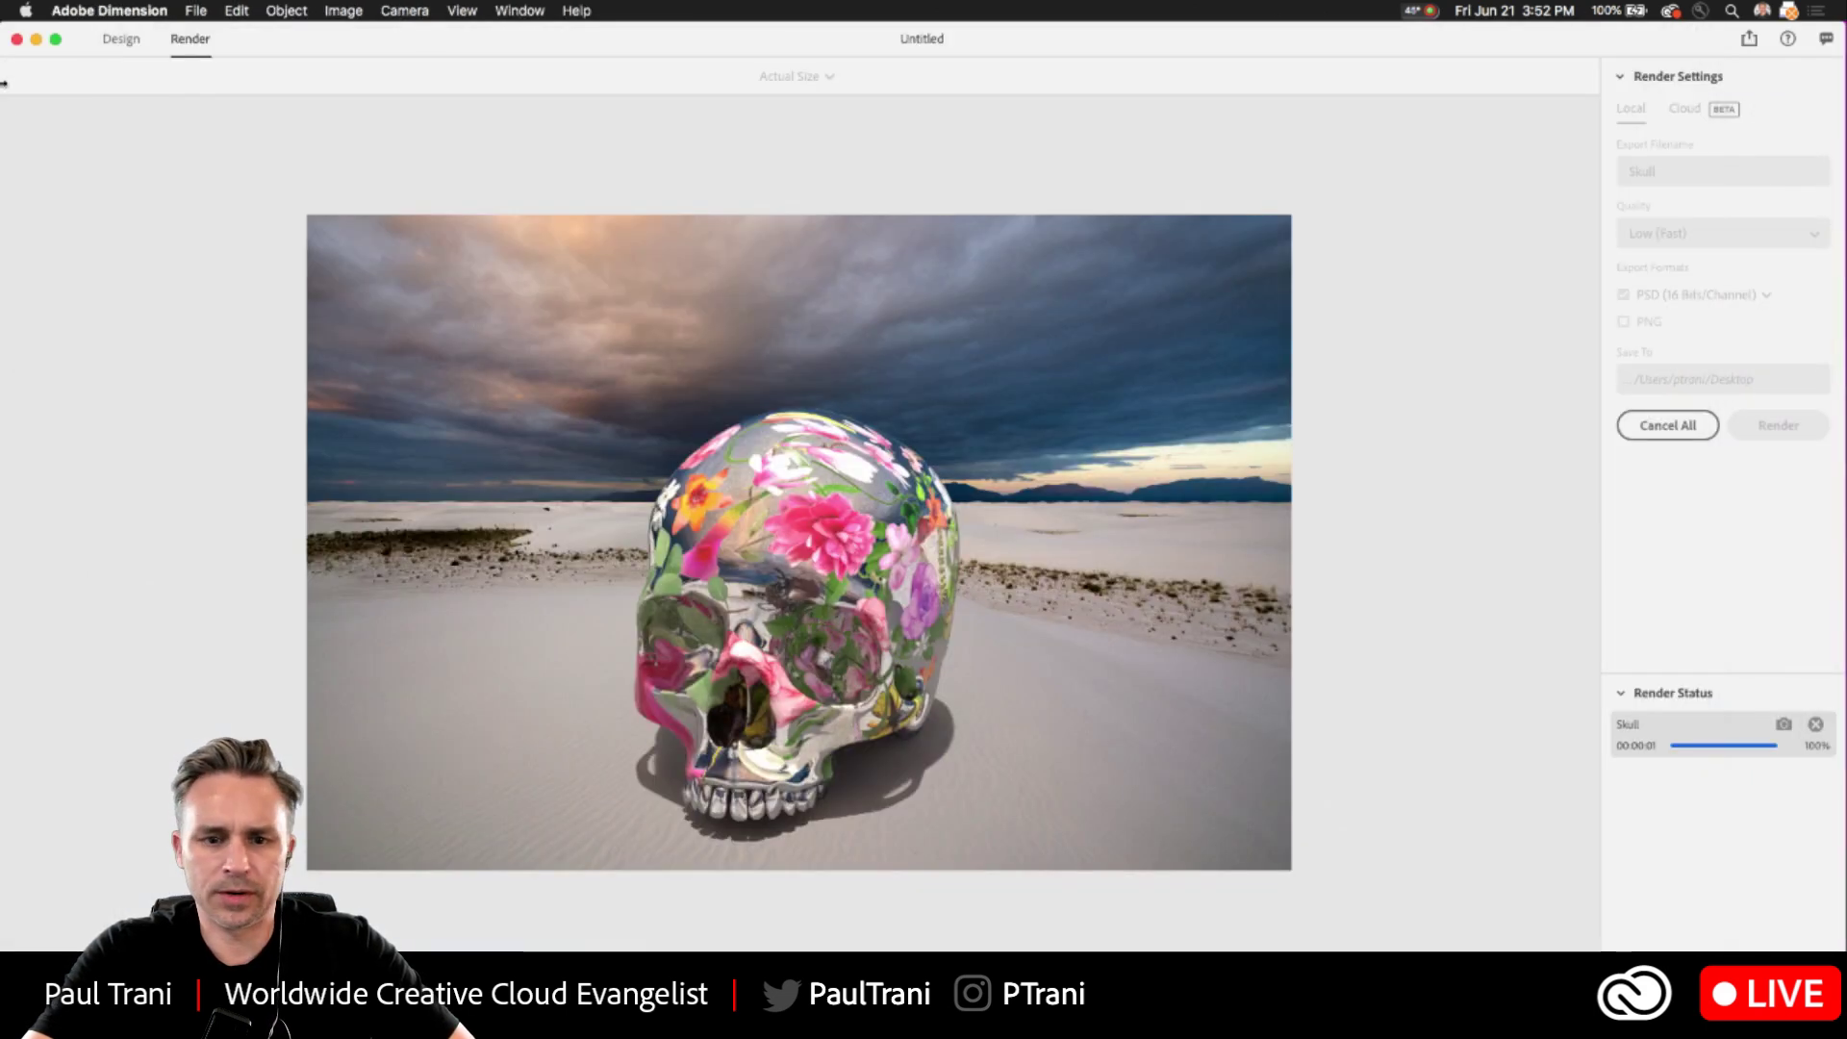
{"action": "left_click", "coordinate": [35, 40]}
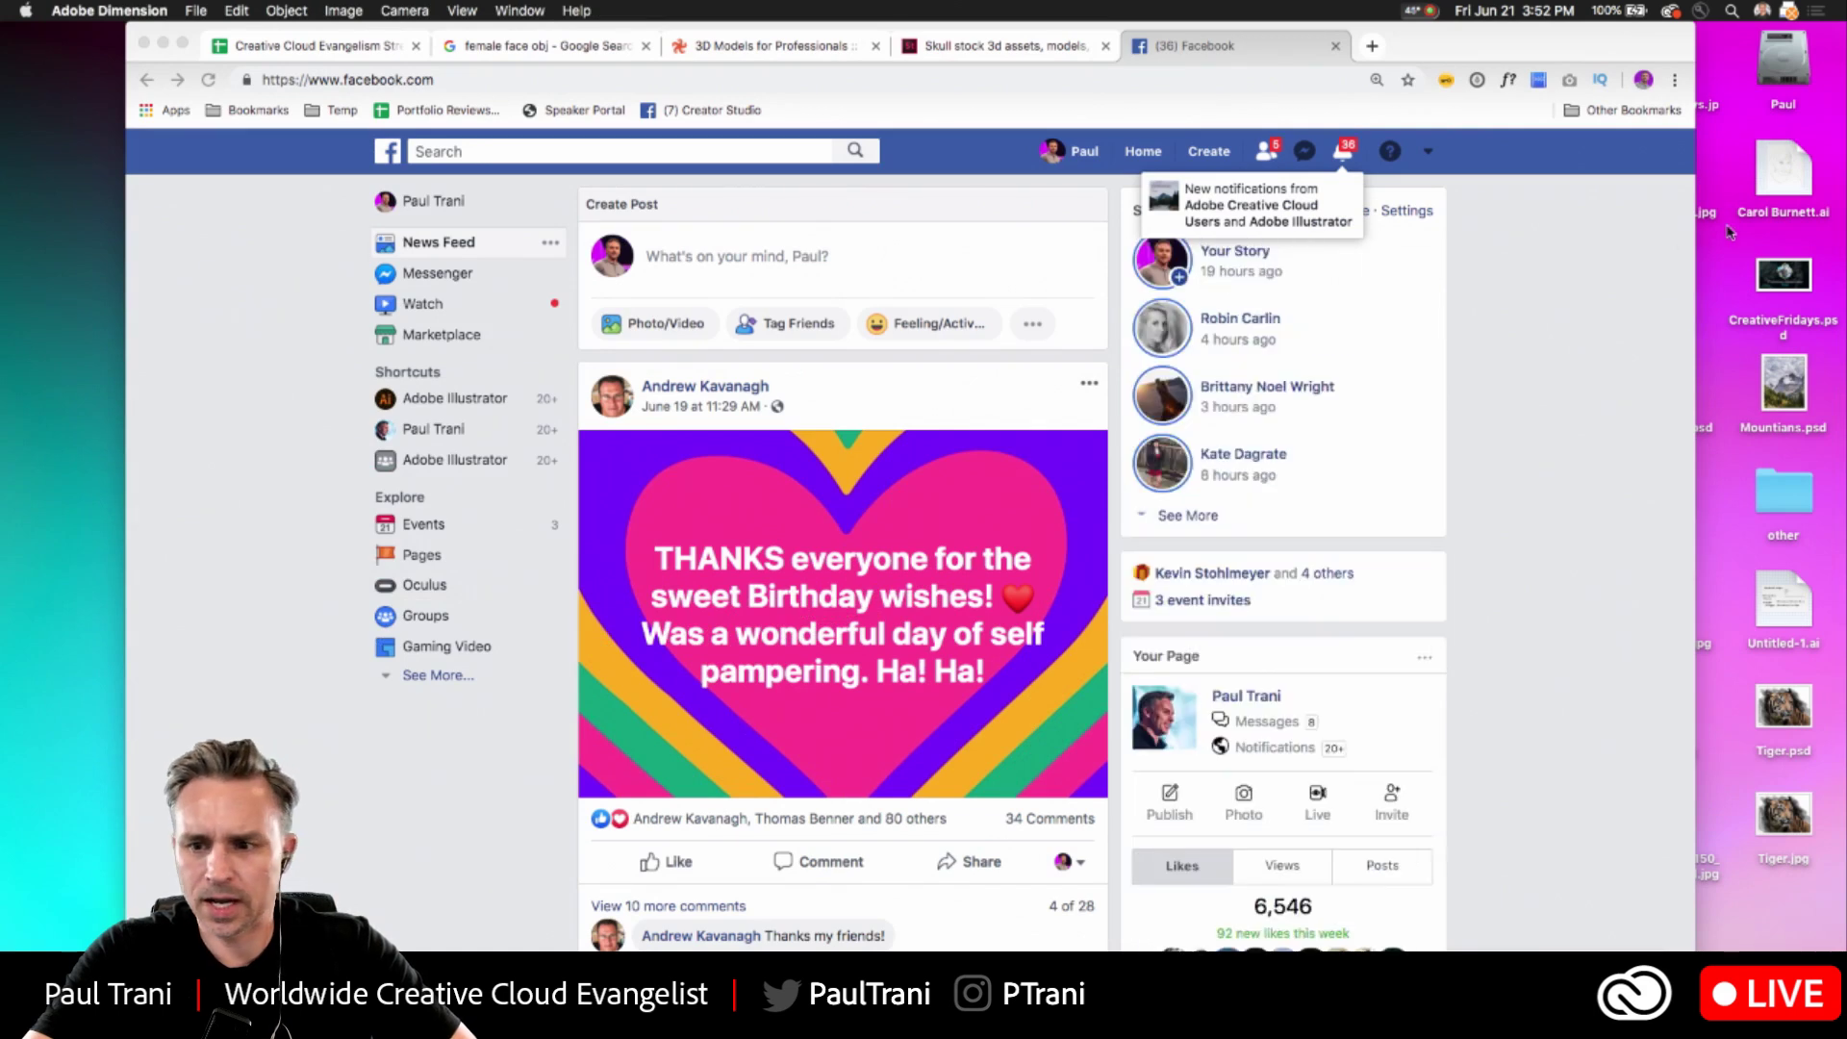
{"action": "left_click_drag", "start_coordinate": [1698, 236], "coordinate": [1559, 209]}
{"action": "left_click", "coordinate": [941, 199]}
{"action": "left_click", "coordinate": [1424, 664]}
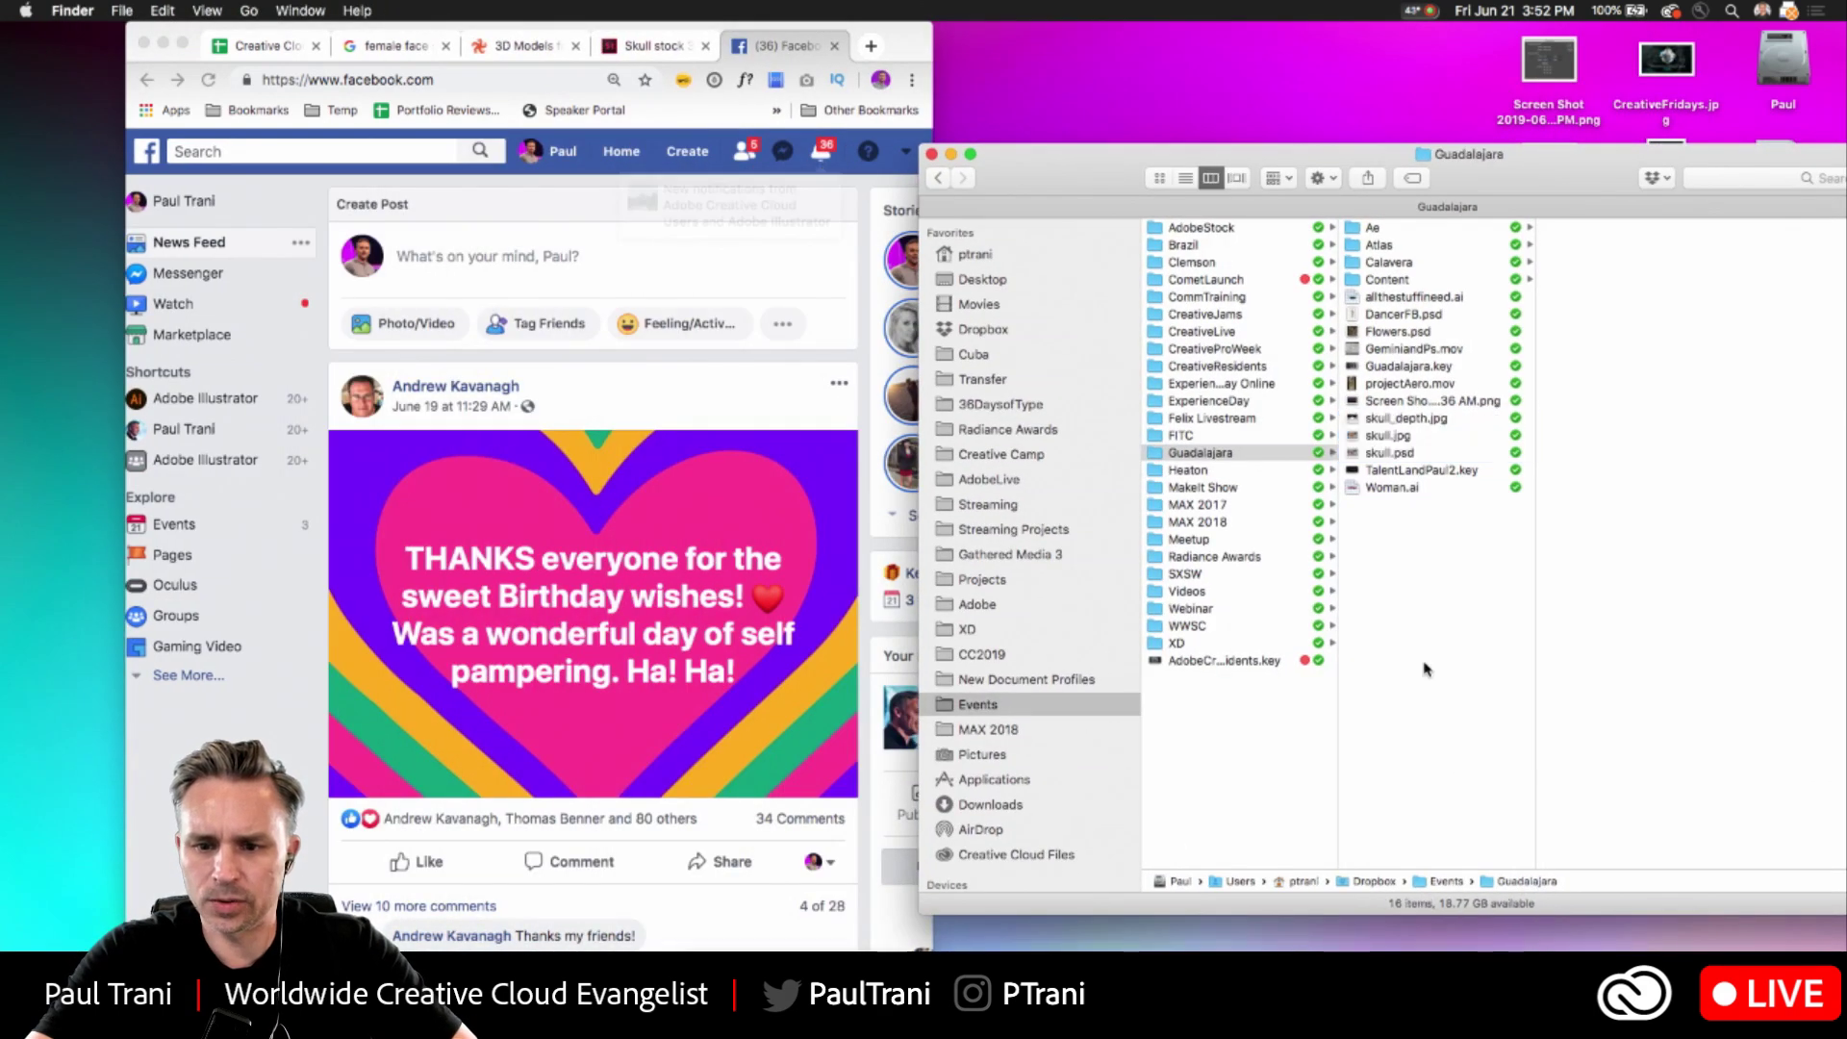
- Start a new Facebook post and add skull.jpg together with skull_depth.jpg from the Guadalajara folder as a 3D photo
{"action": "left_click", "coordinate": [1368, 454]}
{"action": "left_click", "coordinate": [1364, 436]}
{"action": "left_click", "coordinate": [1356, 419], "text": "shift"}
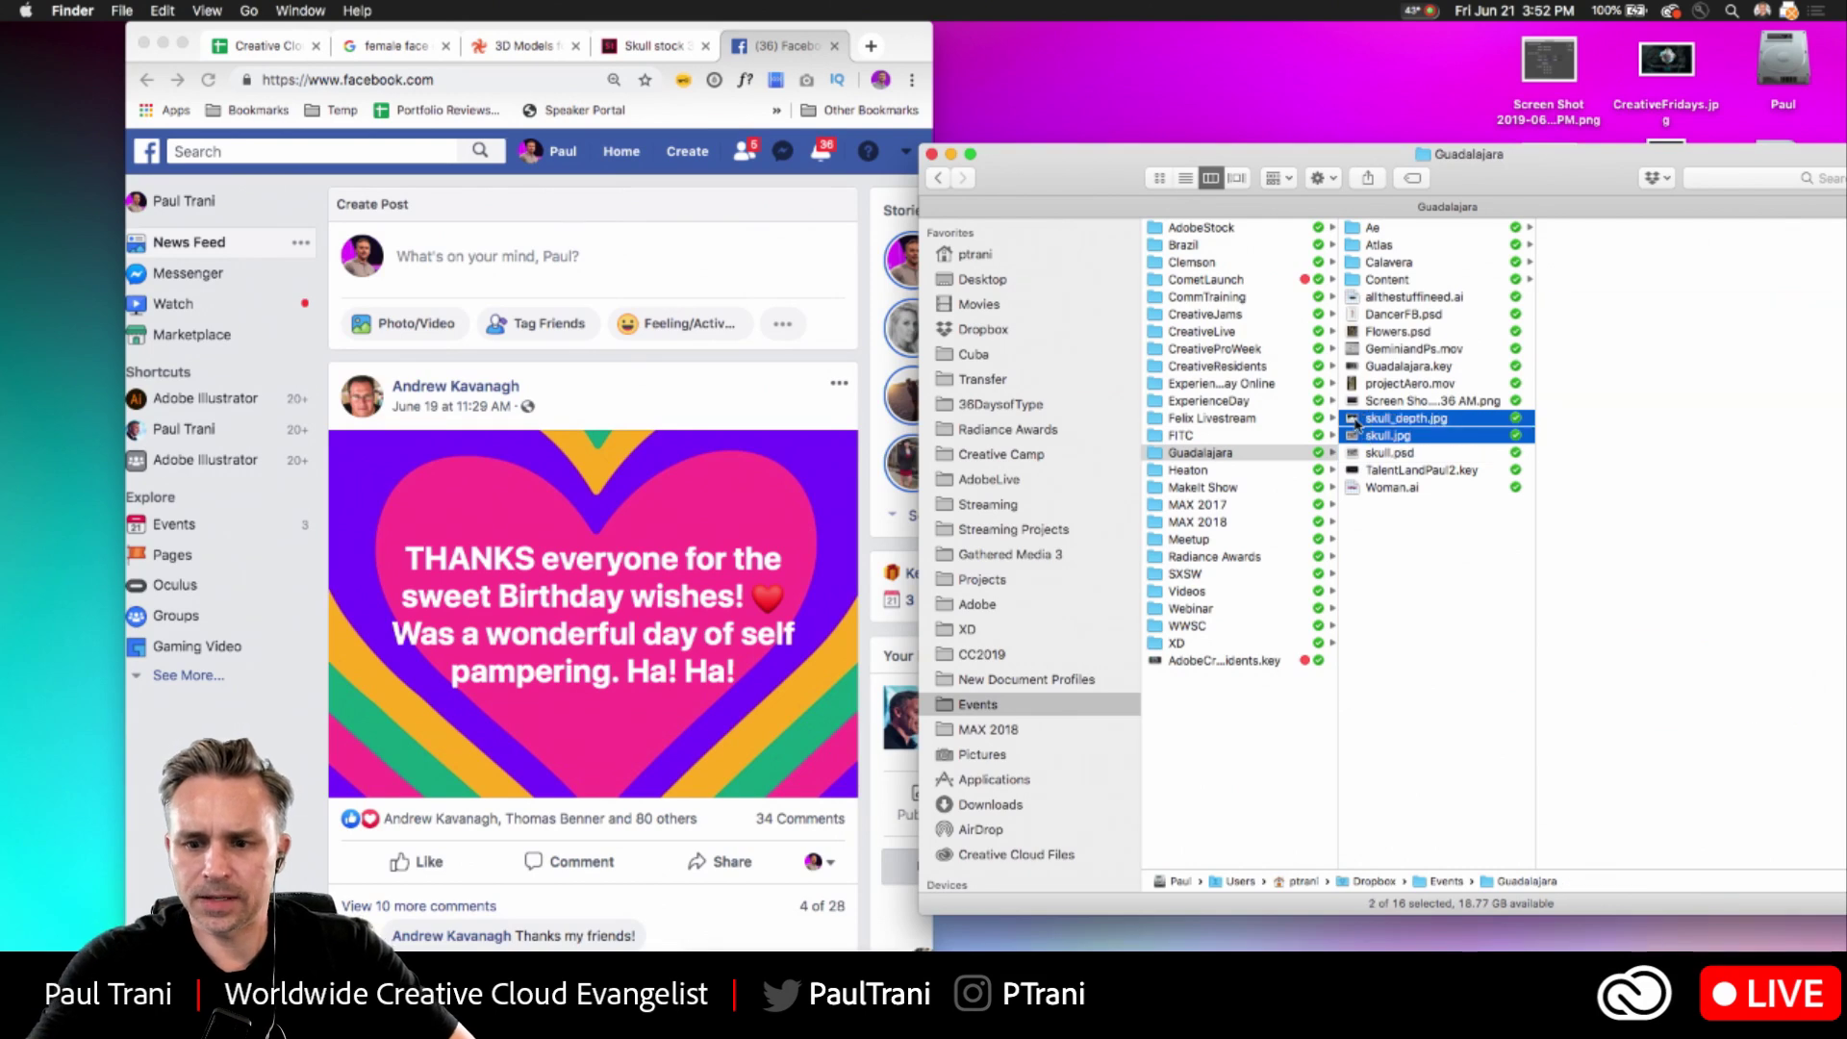
{"action": "left_click", "coordinate": [527, 288]}
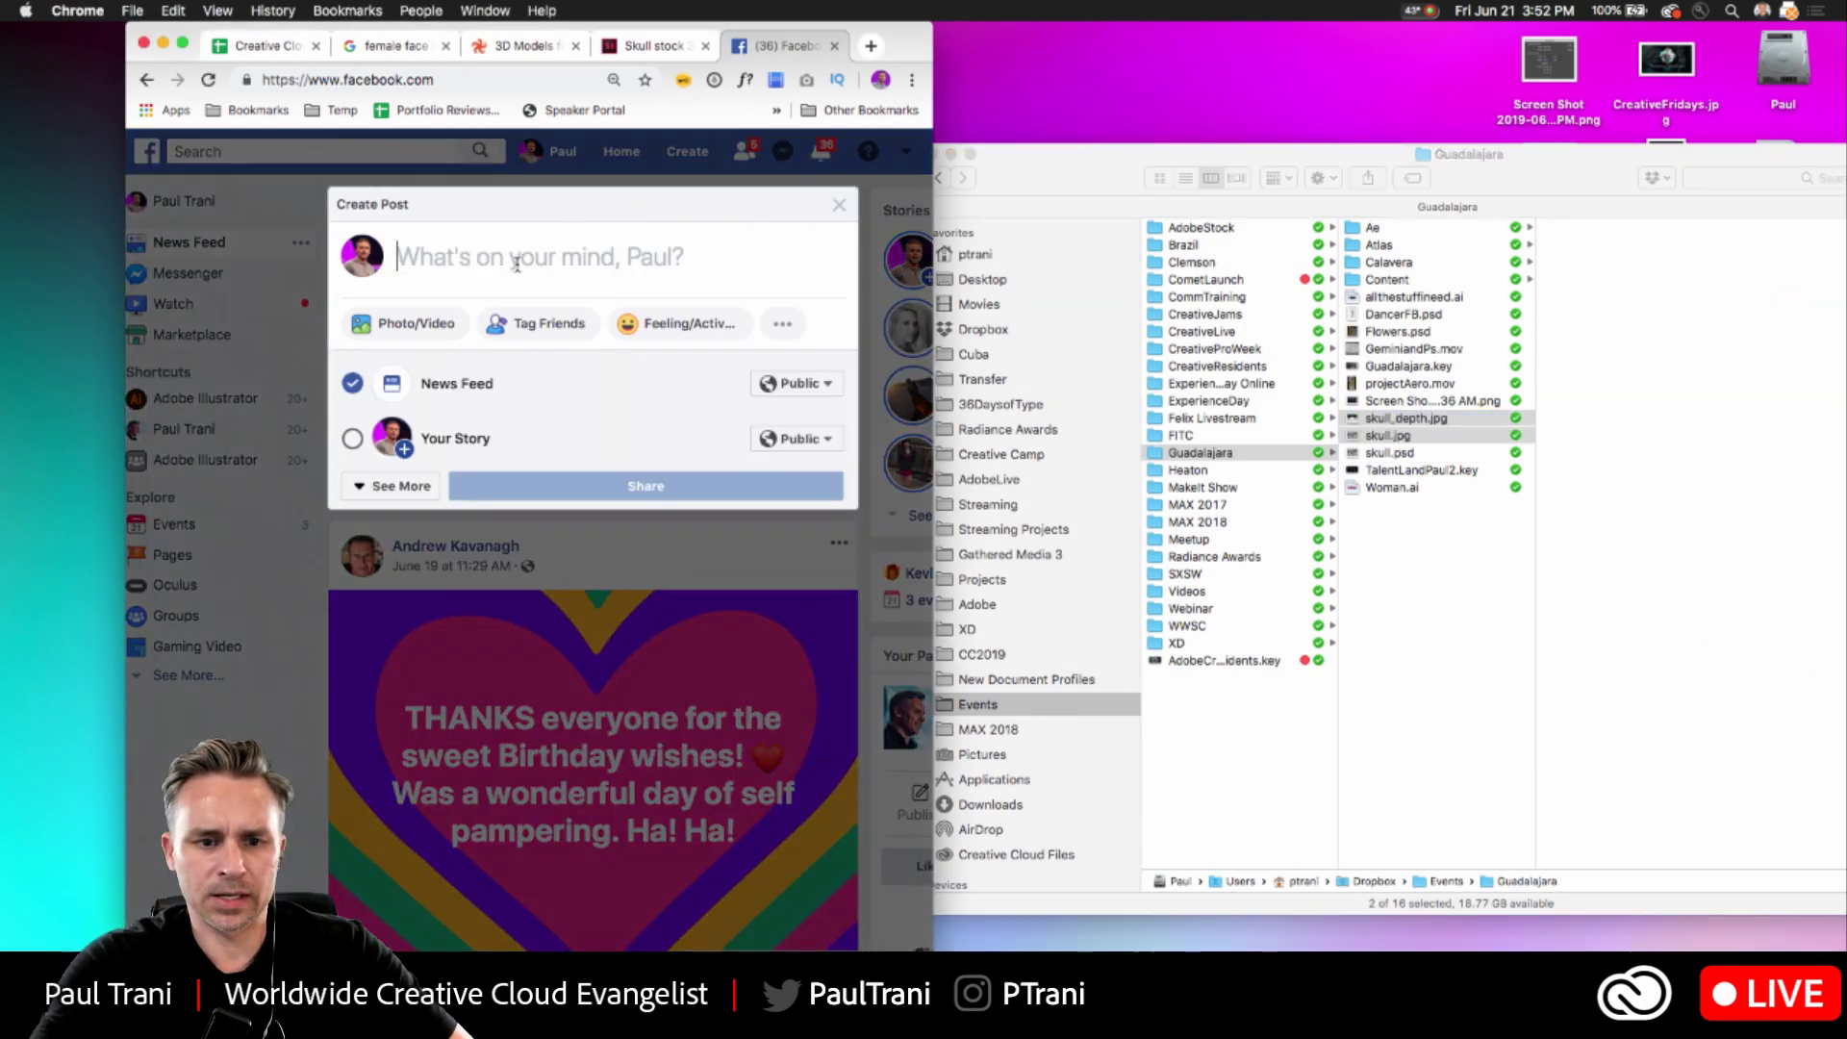
{"action": "left_click_drag", "start_coordinate": [1390, 428], "coordinate": [532, 305]}
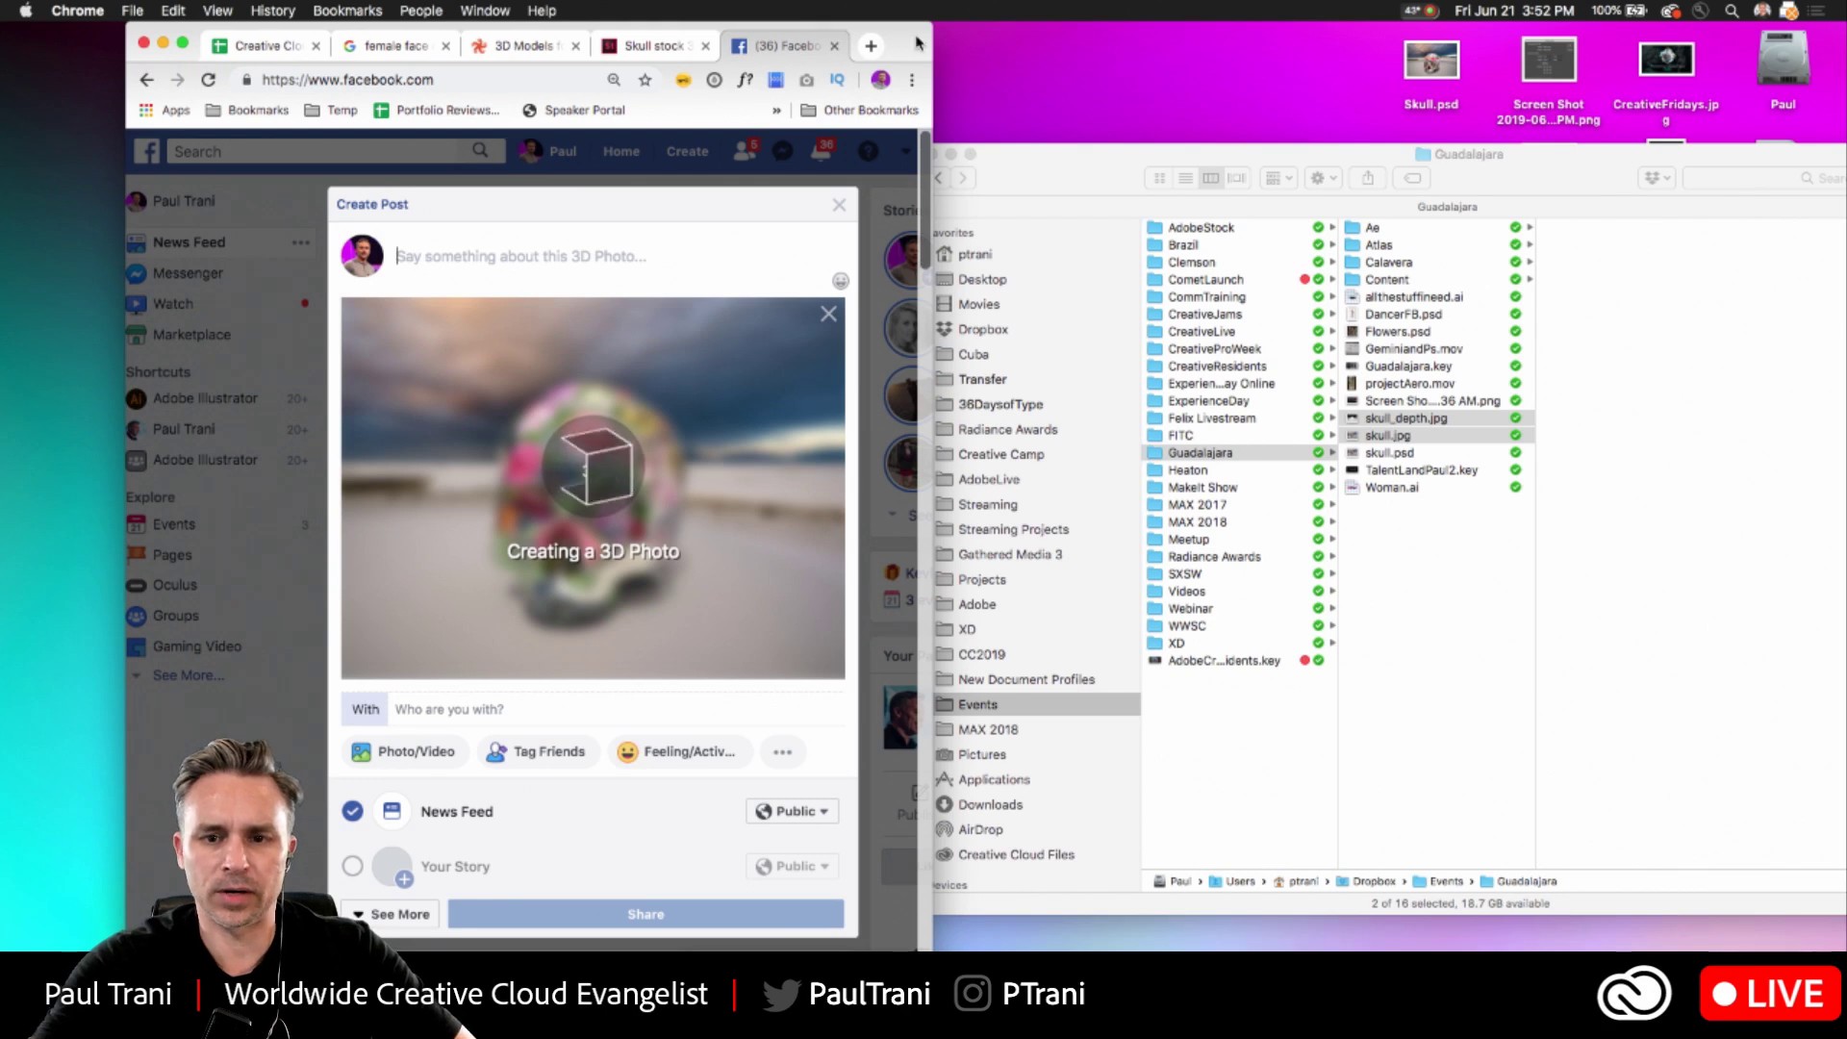
- Widen the browser window, and examine skull_depth.jpg and skull.jpg up close in the Guadalajara folder in Finder
{"action": "left_click_drag", "start_coordinate": [931, 69], "coordinate": [1626, 69]}
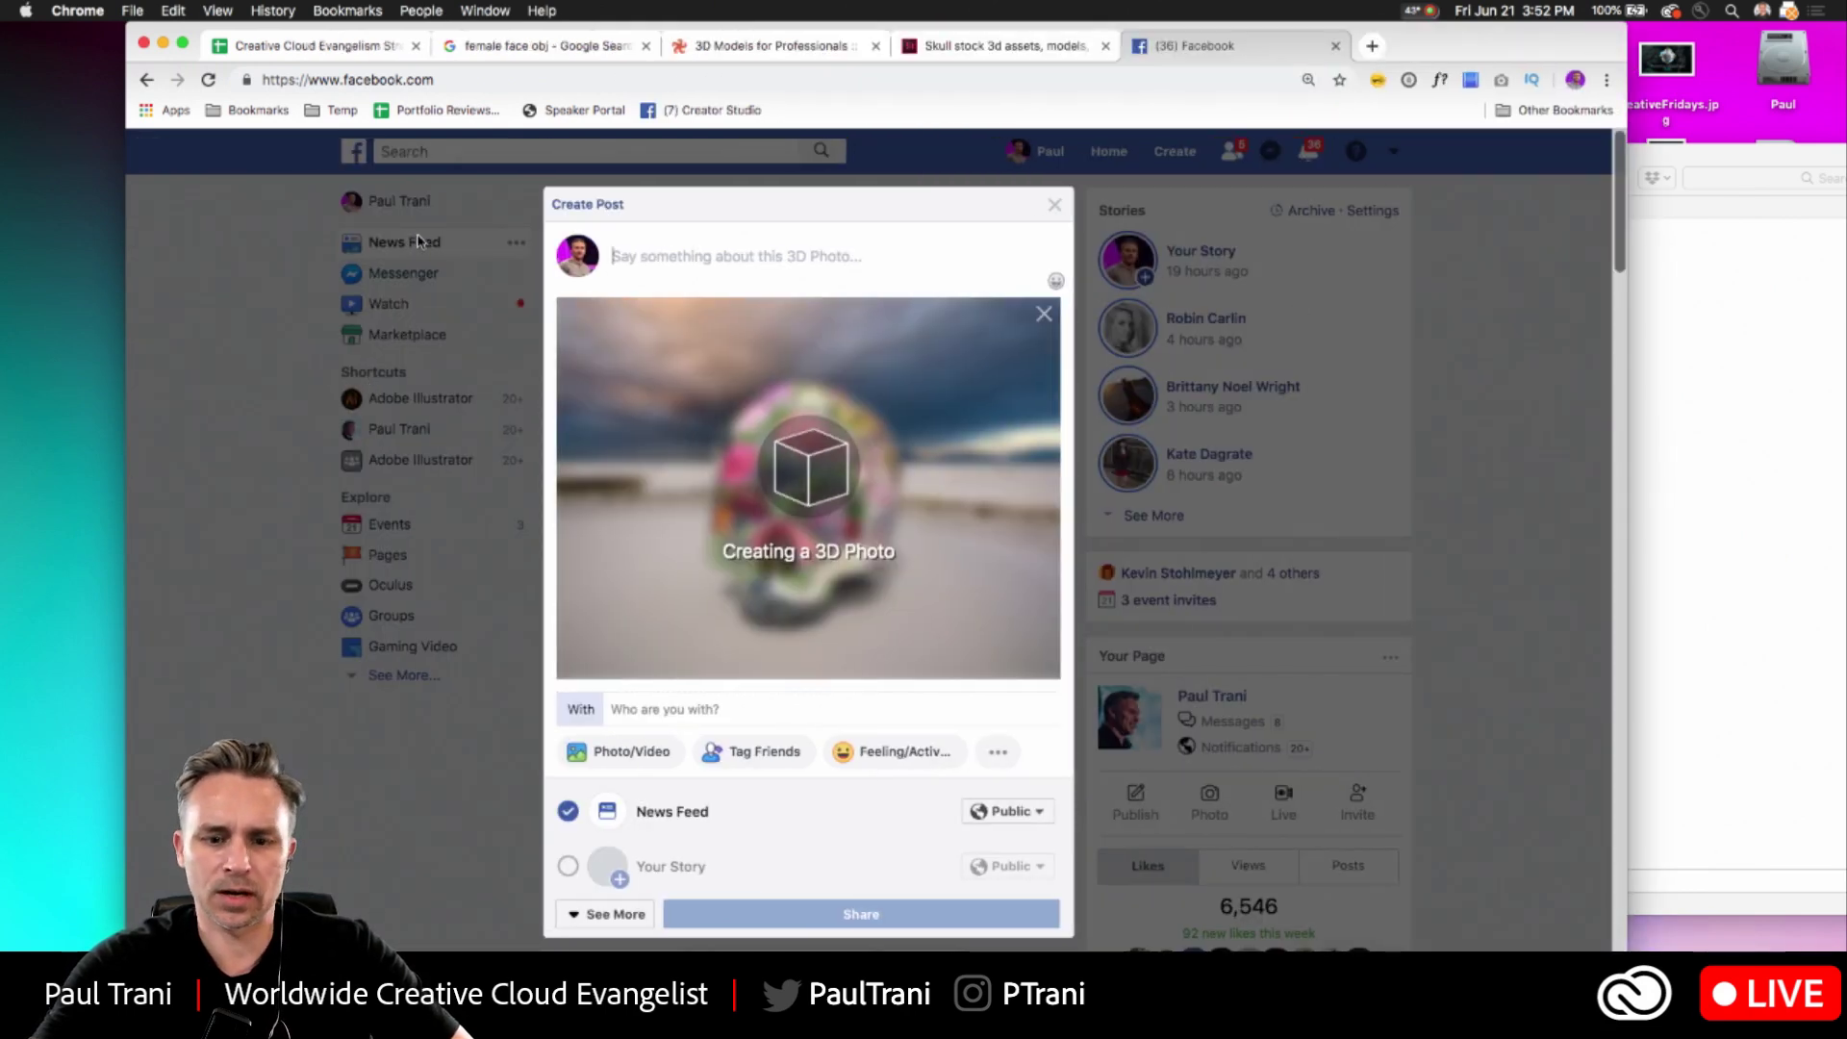
{"action": "left_click", "coordinate": [1684, 523]}
{"action": "key", "text": "alt+super+8"}
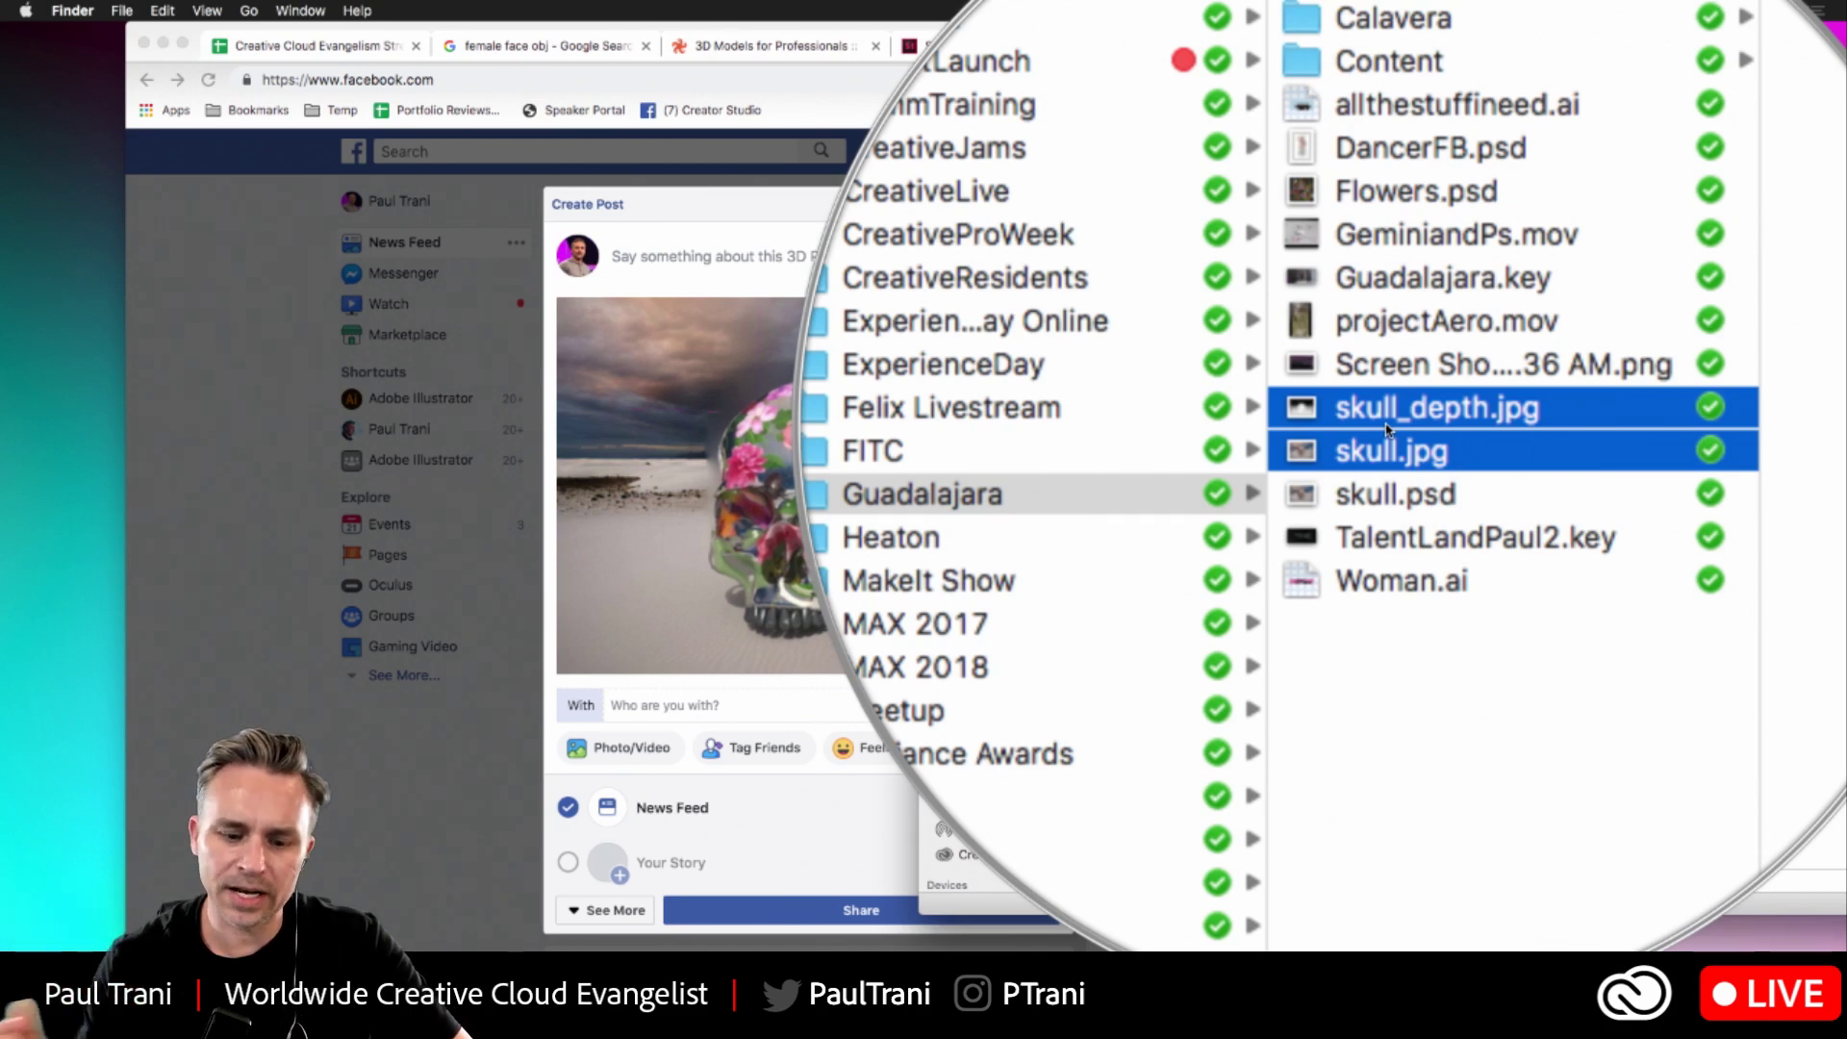
{"action": "key", "text": "alt+super+8"}
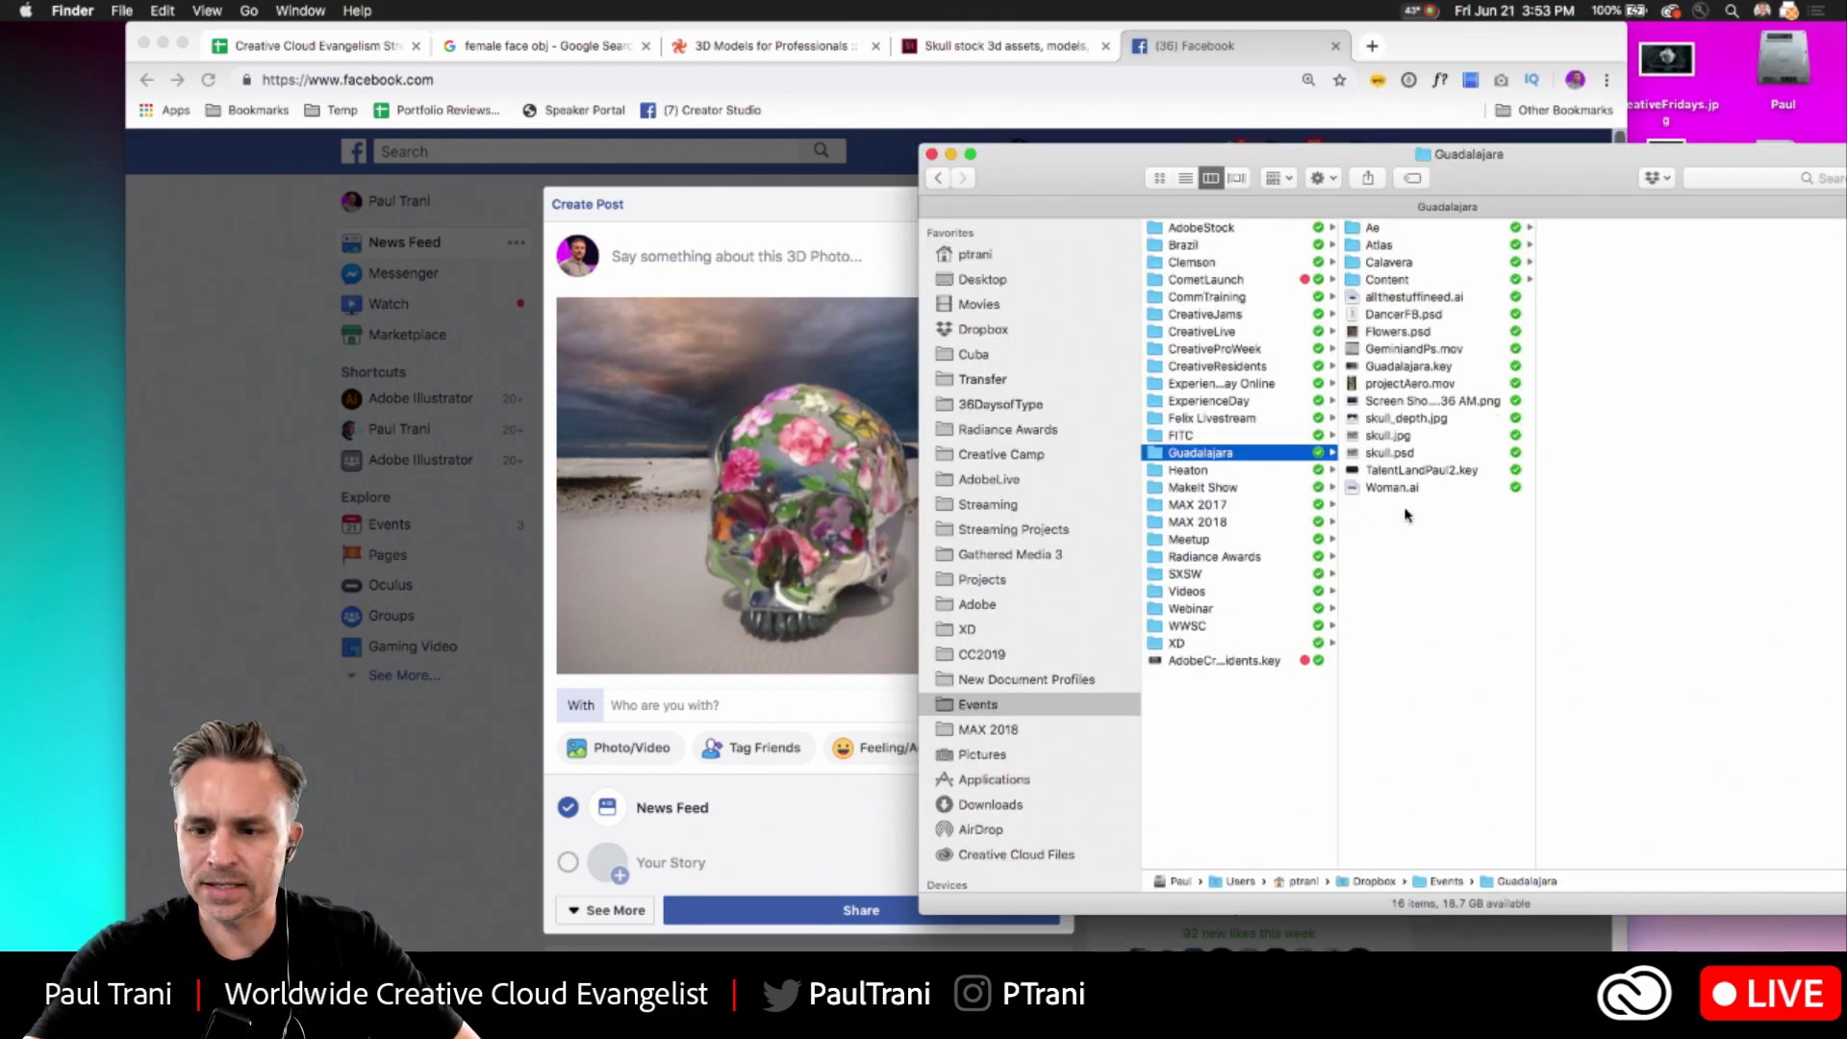
{"action": "left_click", "coordinate": [1374, 421]}
{"action": "key", "text": "alt+super+8"}
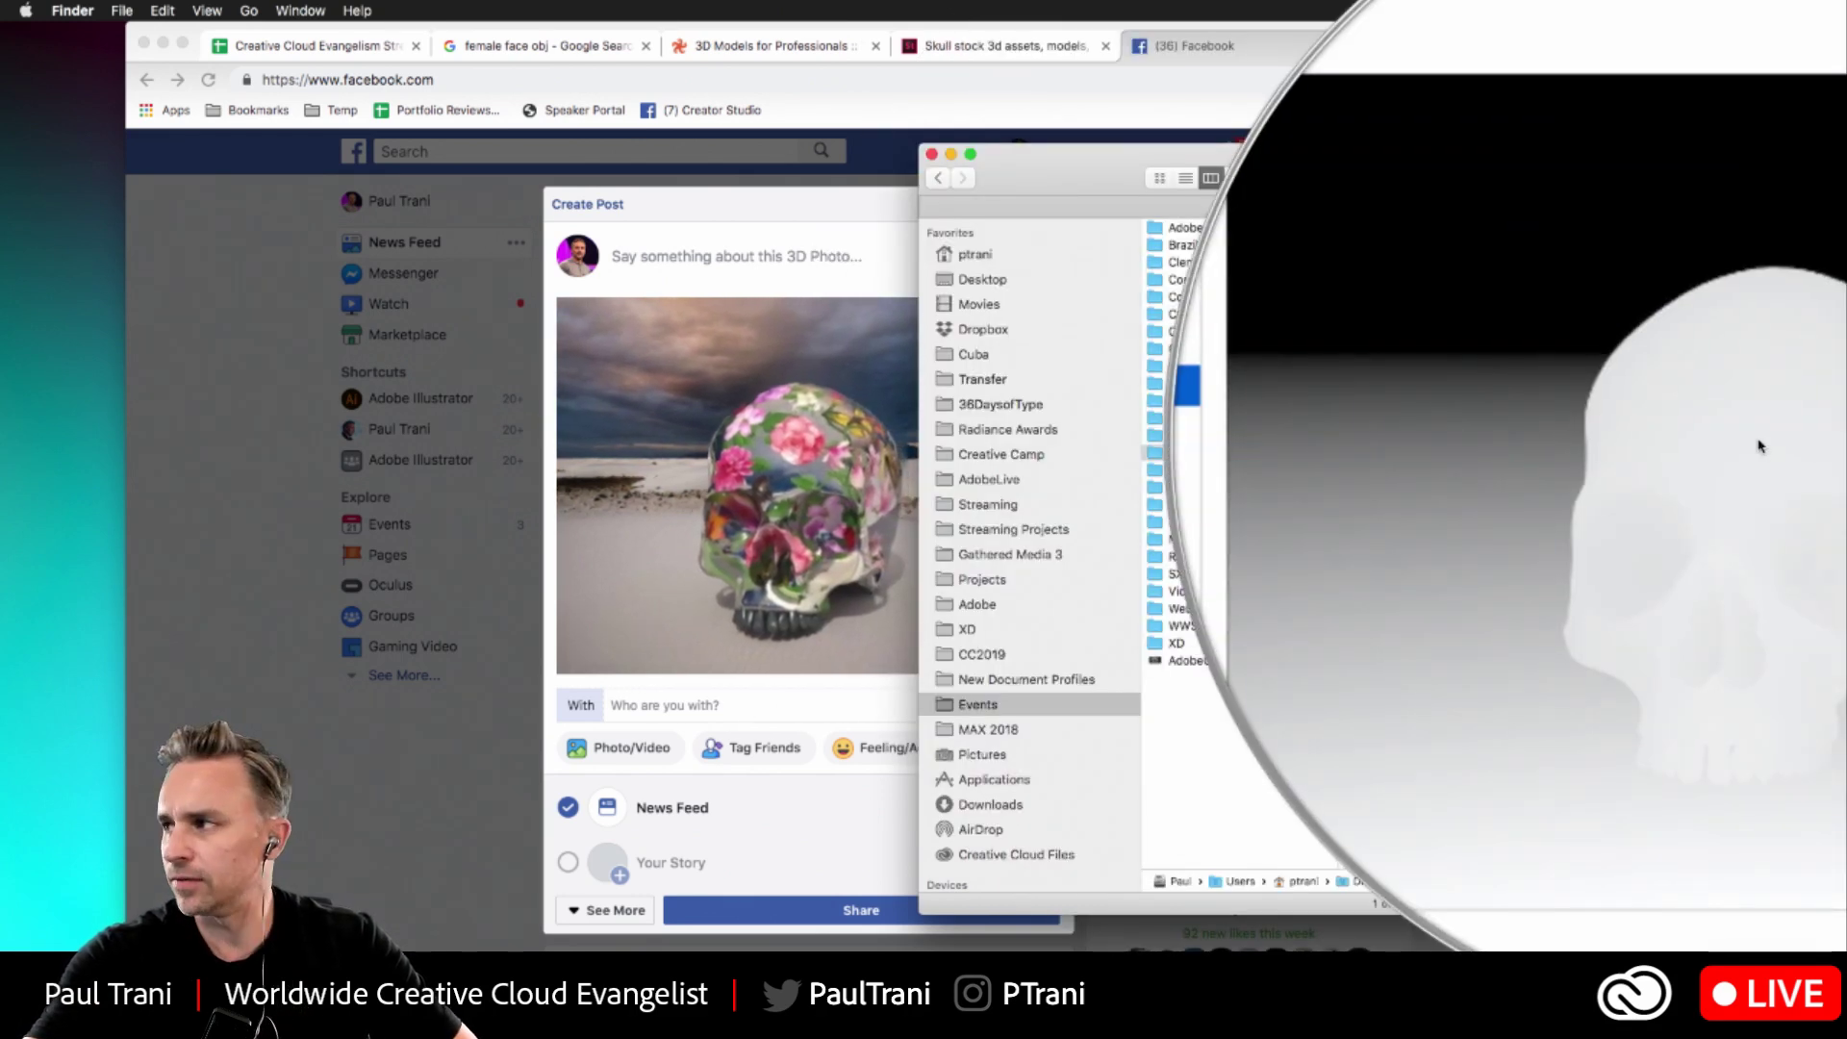
{"action": "key", "text": "alt+super+8"}
- Return to the Facebook draft post in Chrome and examine the skull's 3D photo preview up close
{"action": "left_click", "coordinate": [826, 585]}
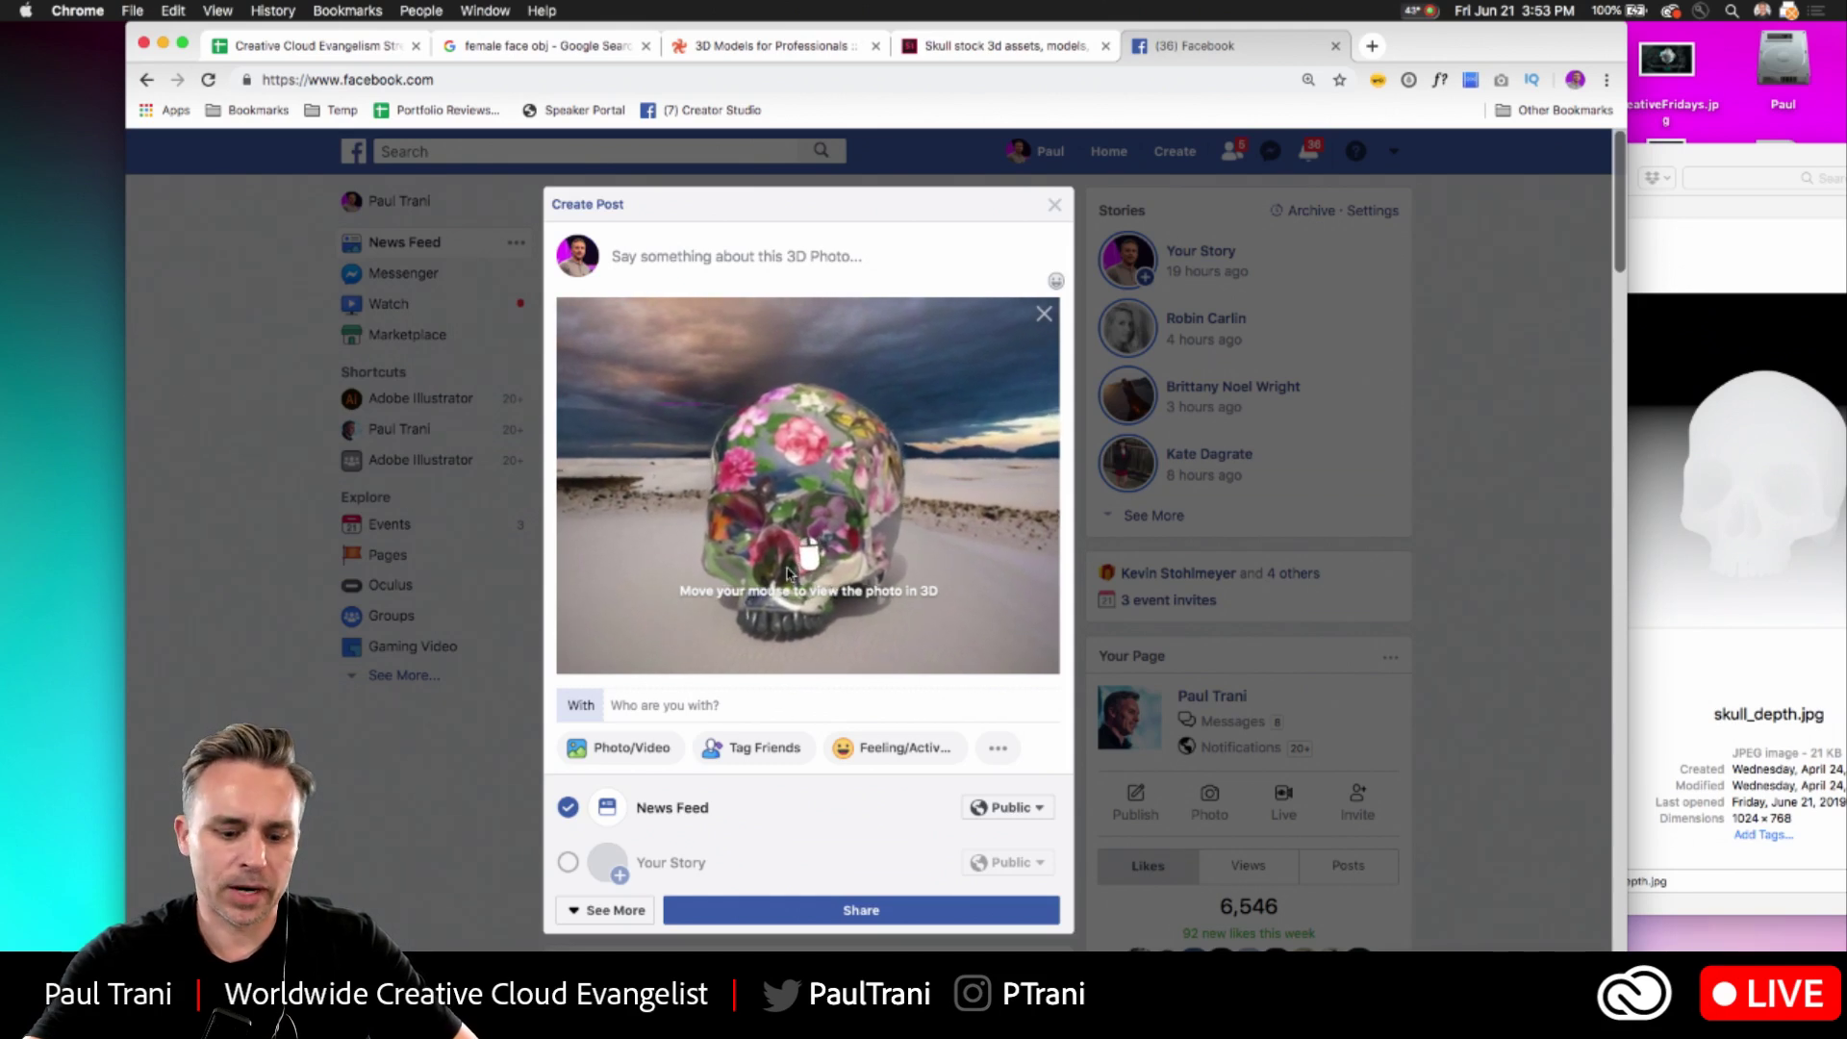
{"action": "key", "text": "alt+super+8"}
{"action": "key", "text": "alt+super+8"}
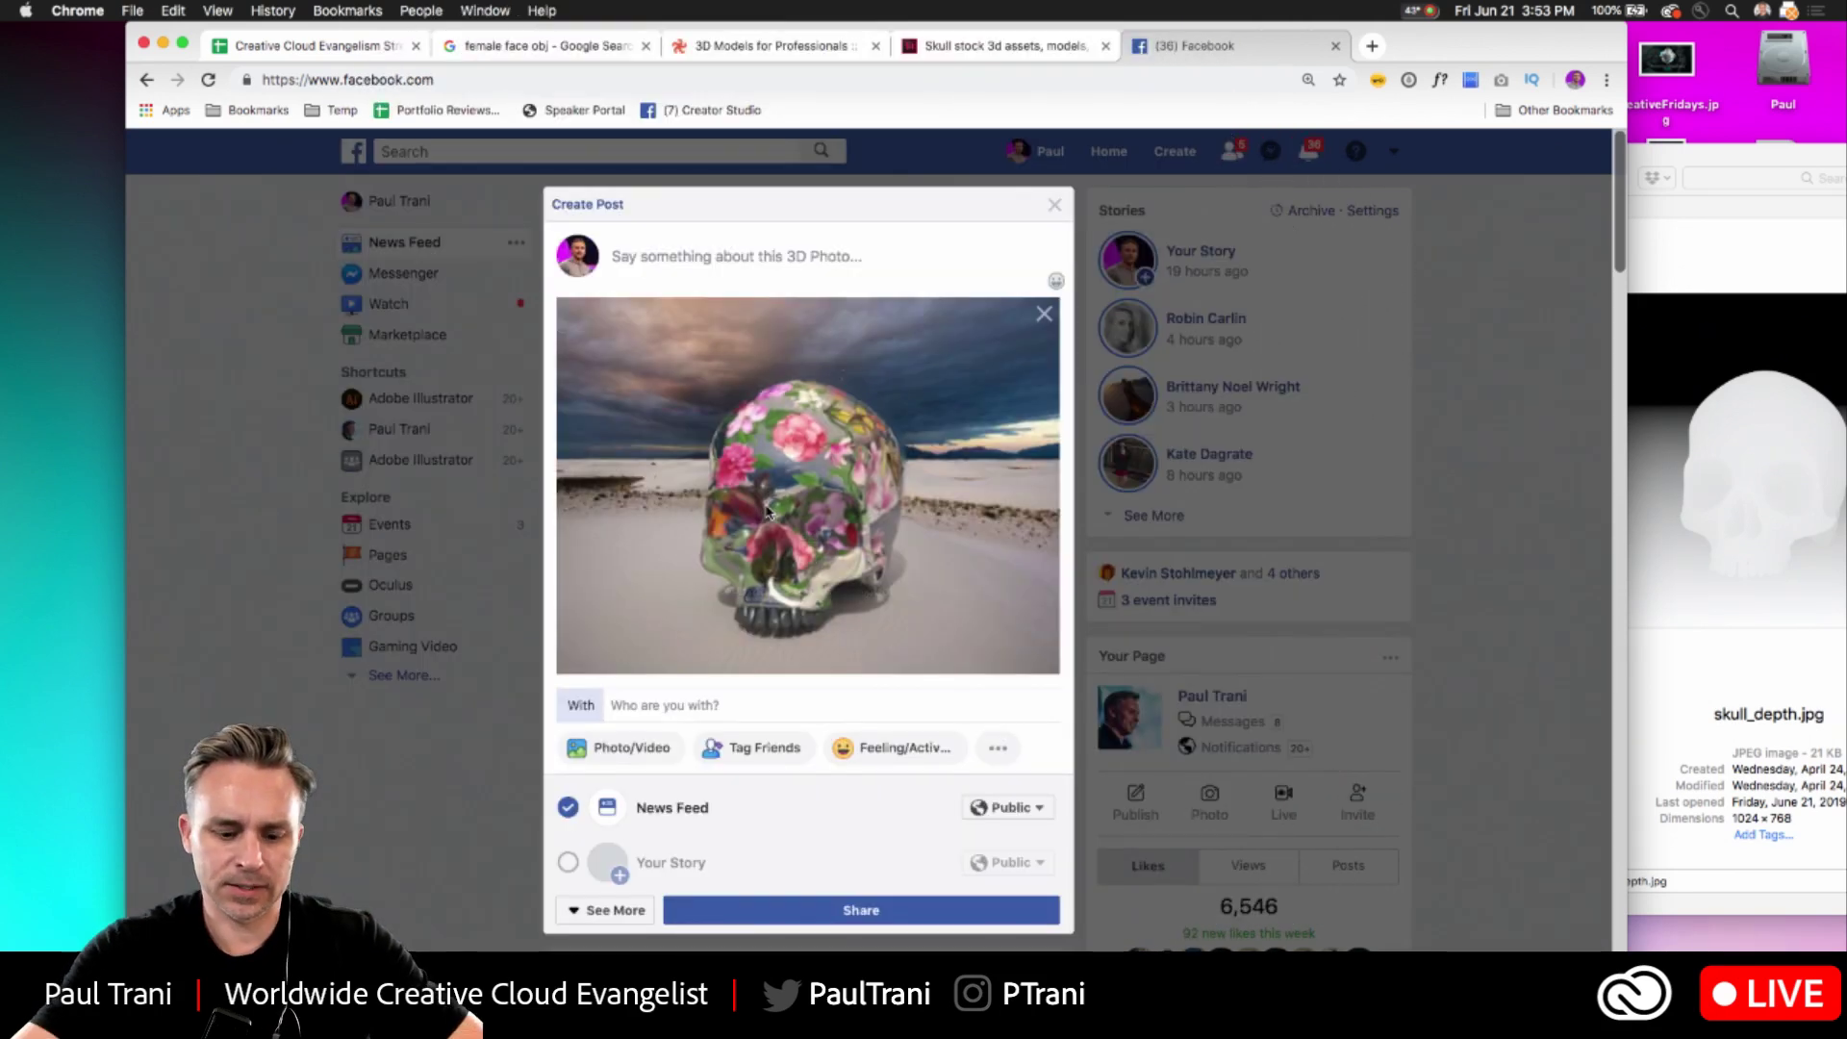
{"action": "key", "text": "alt+super+equal"}
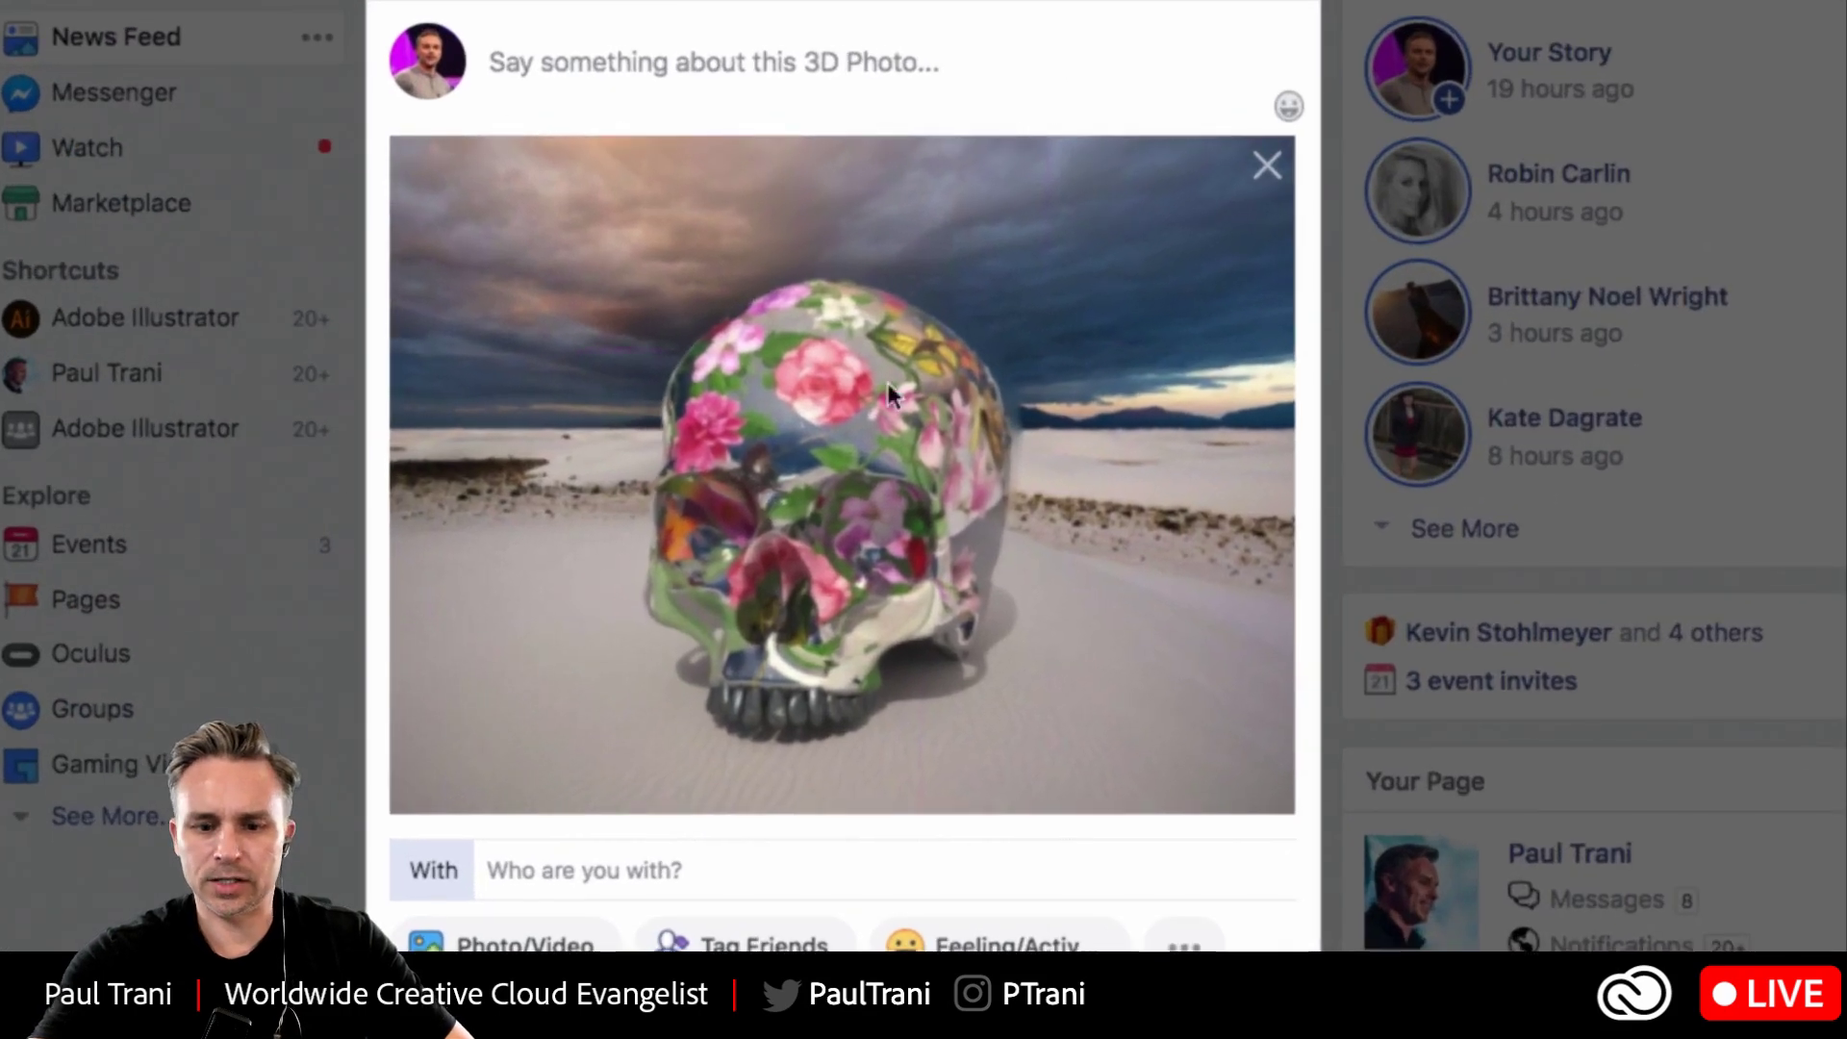
{"action": "key", "text": "alt+super+equal"}
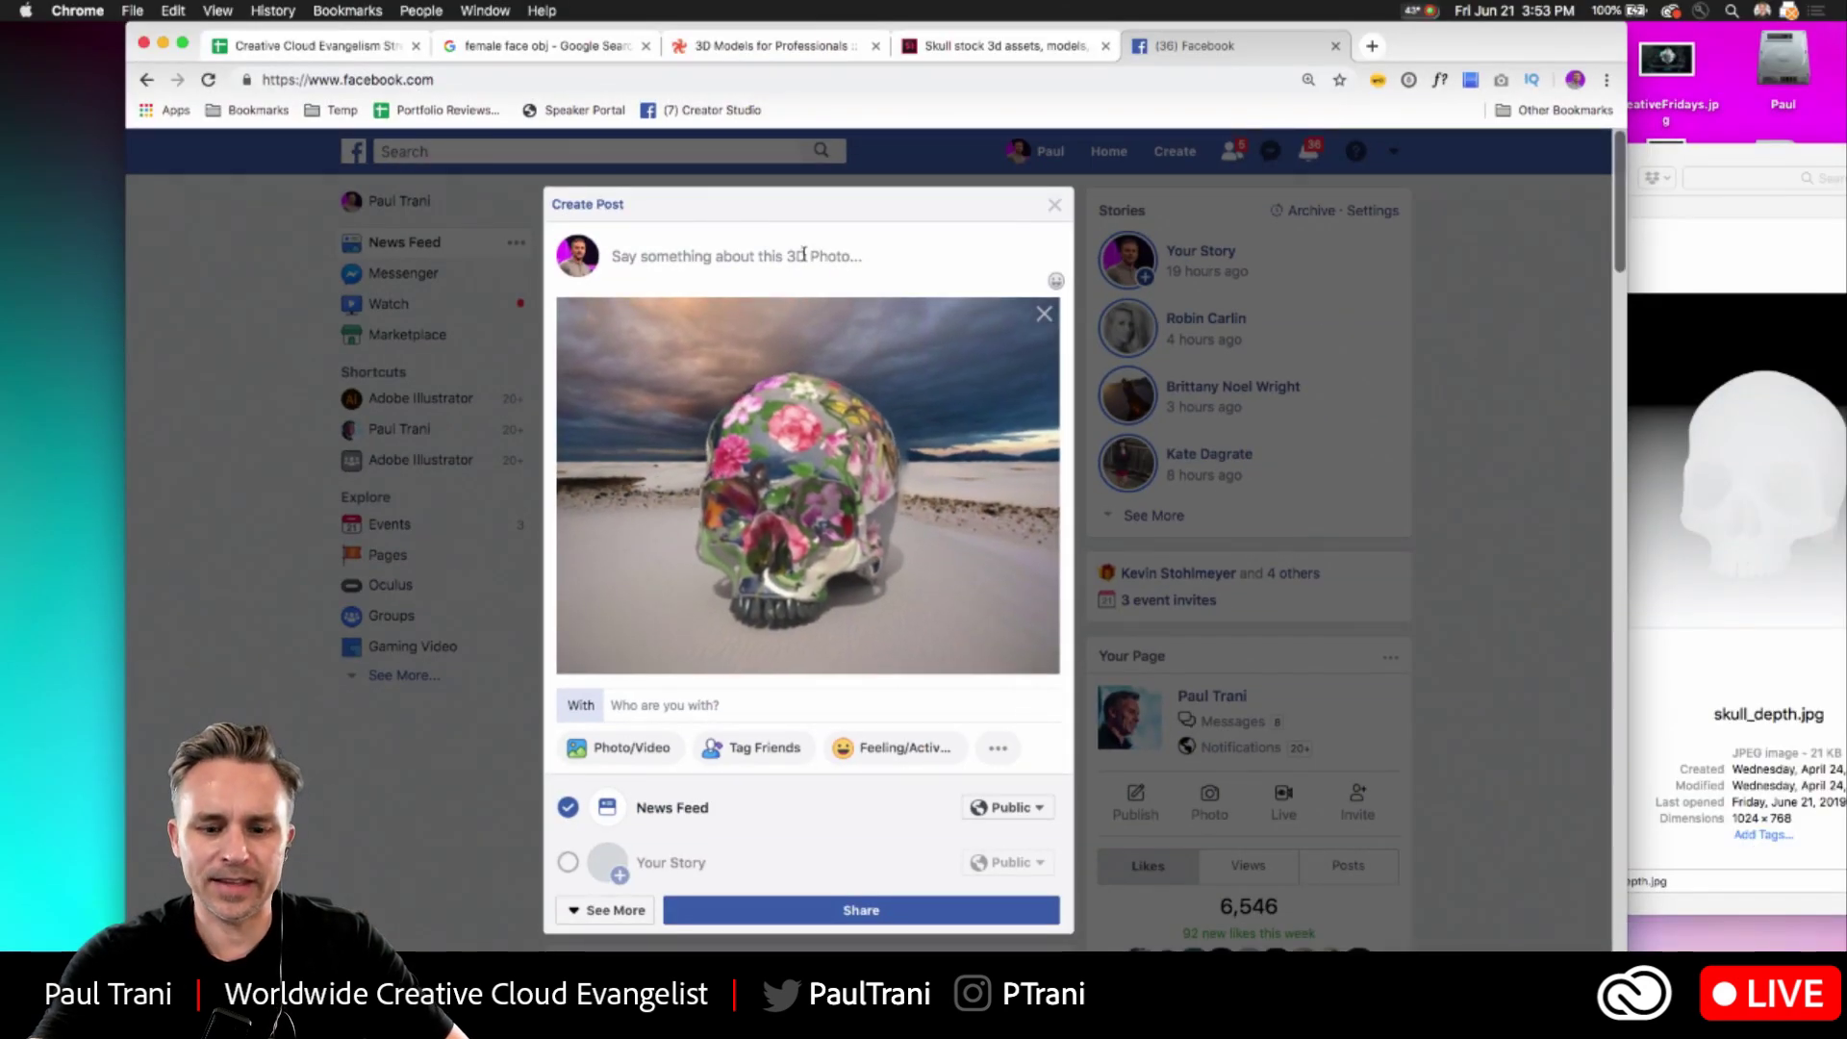
- Discard the draft 3D photo post without sharing it to the personal news feed
{"action": "left_click", "coordinate": [808, 255]}
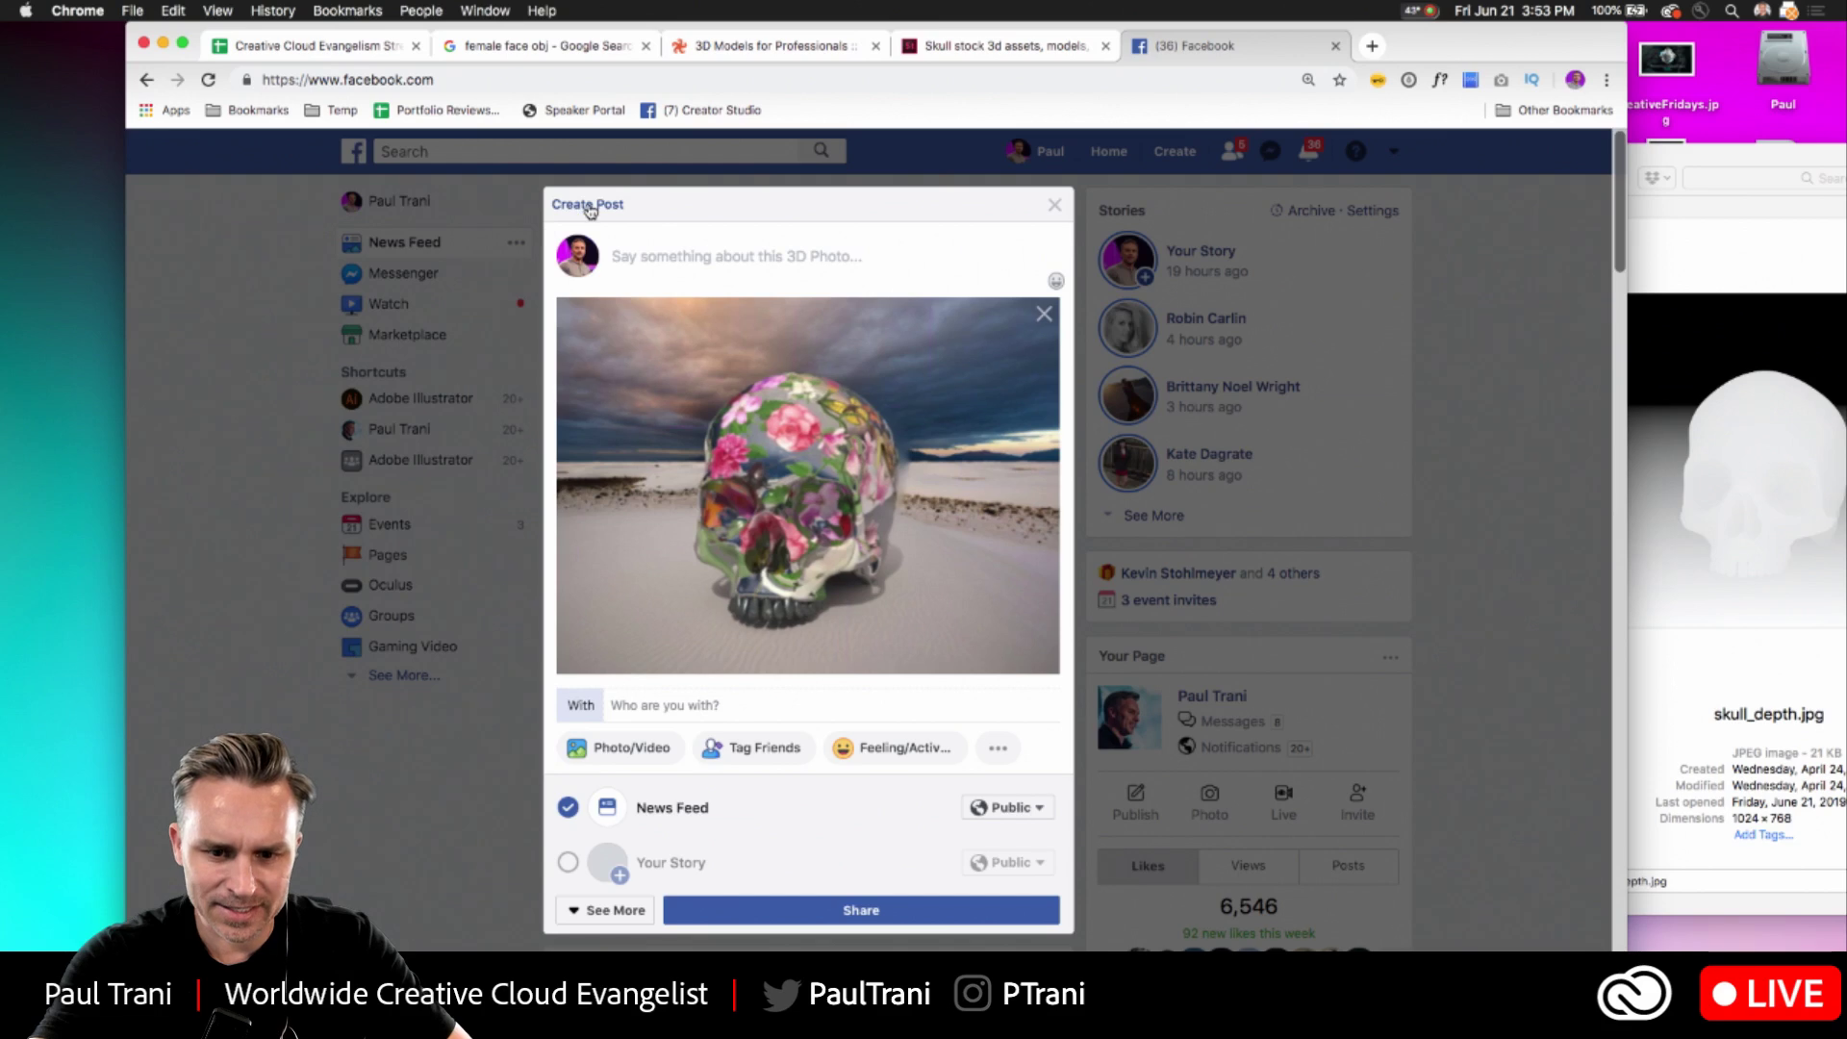
{"action": "left_click", "coordinate": [1050, 216]}
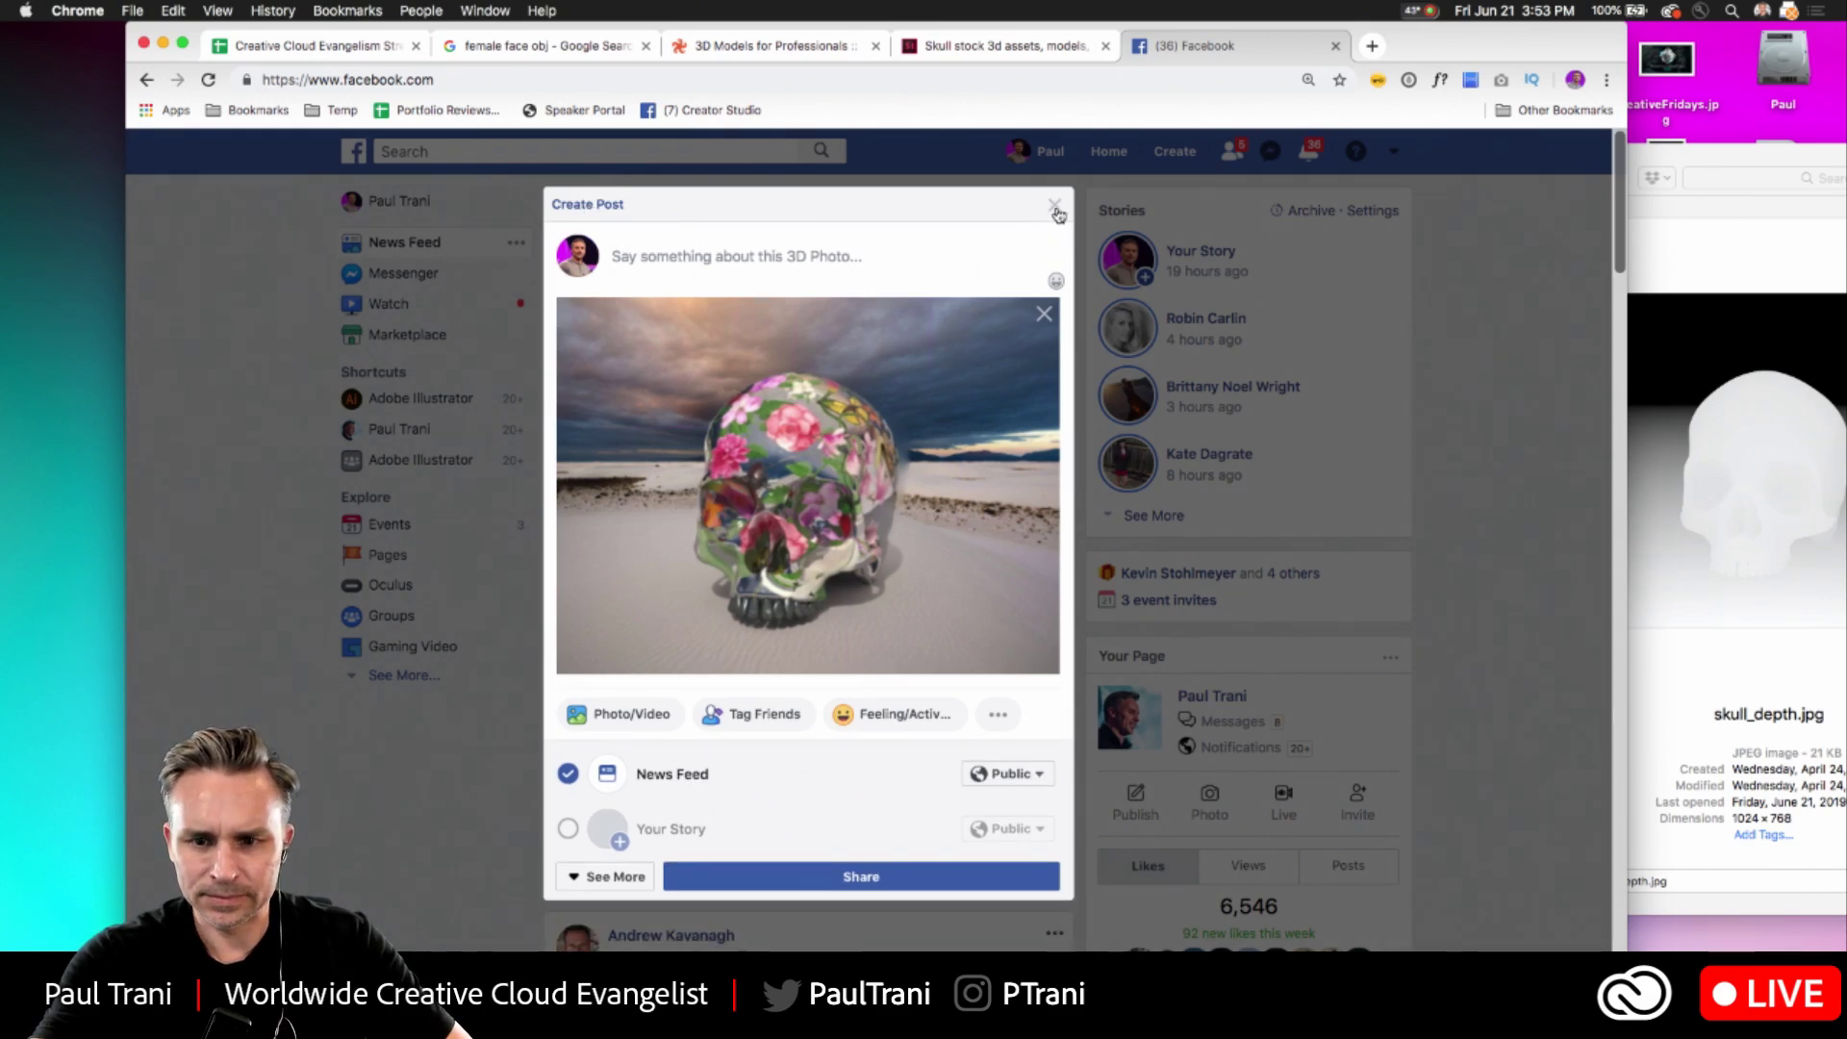
{"action": "left_click", "coordinate": [1059, 214]}
- Open the account owner's public page from the list of managed Facebook pages
{"action": "left_click", "coordinate": [1034, 154]}
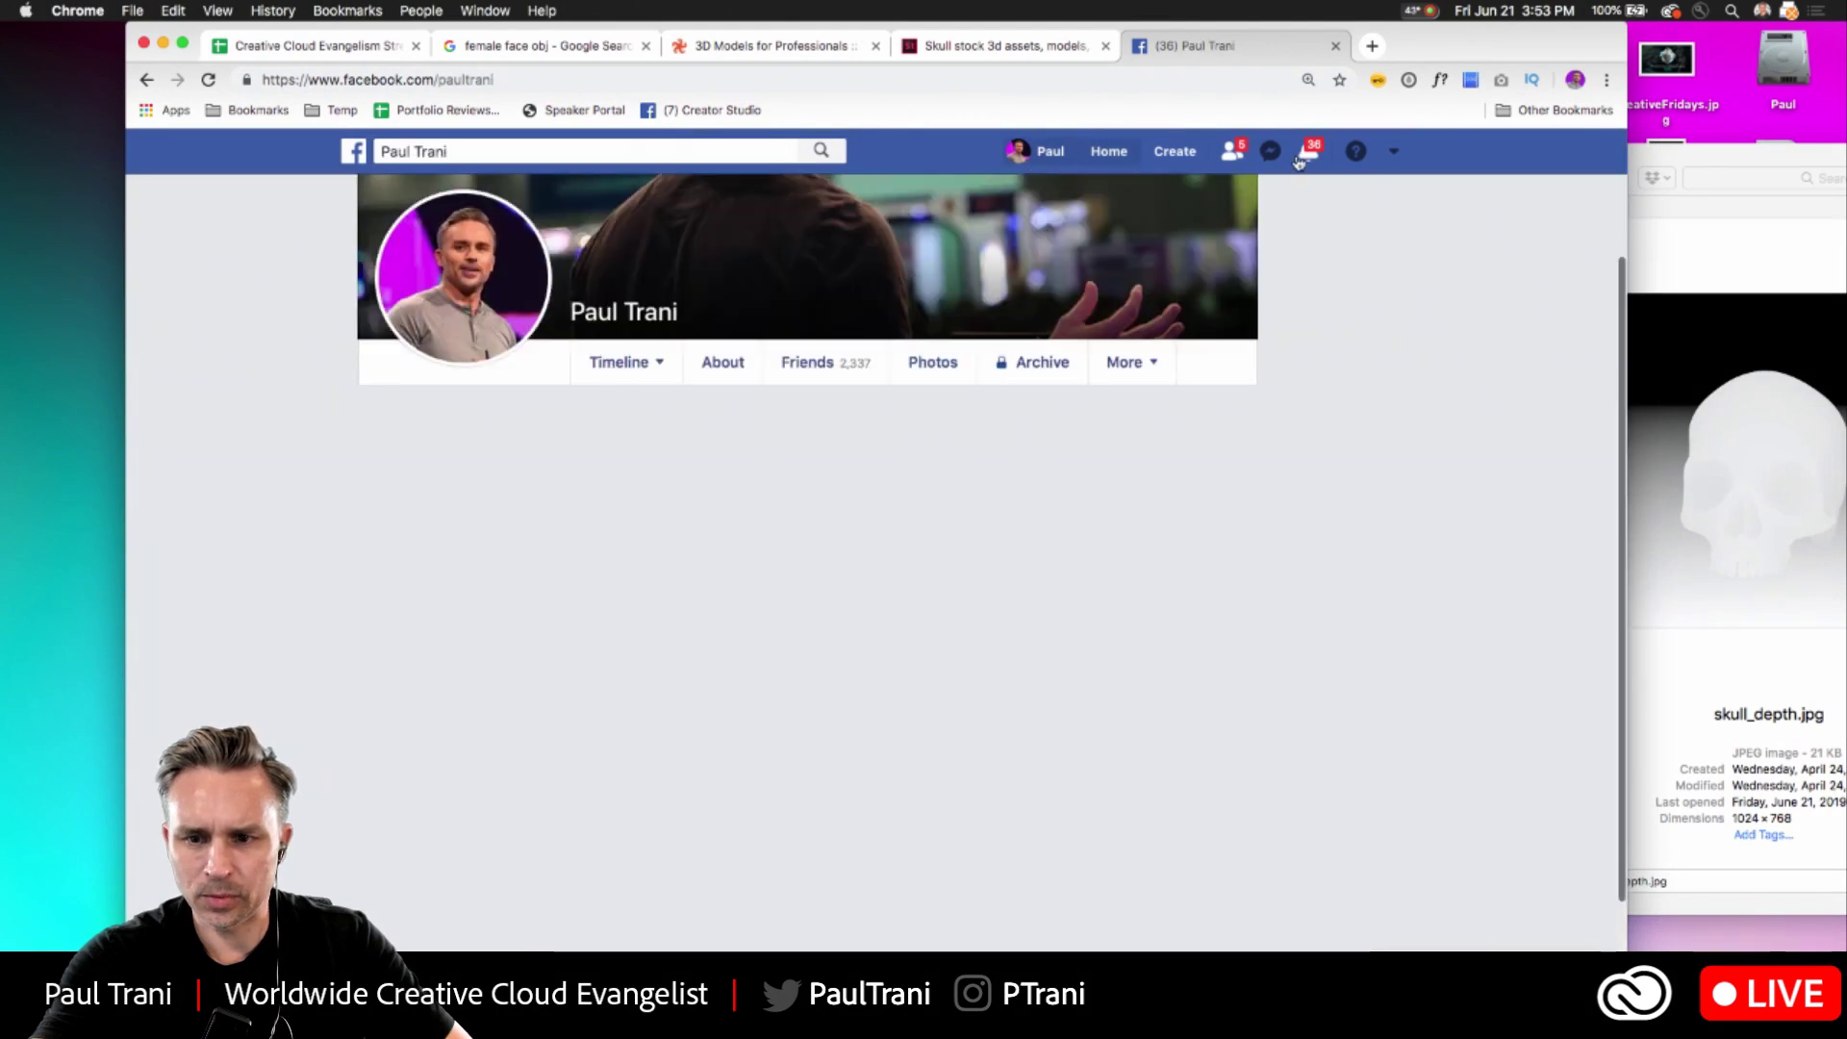
{"action": "left_click", "coordinate": [1396, 153]}
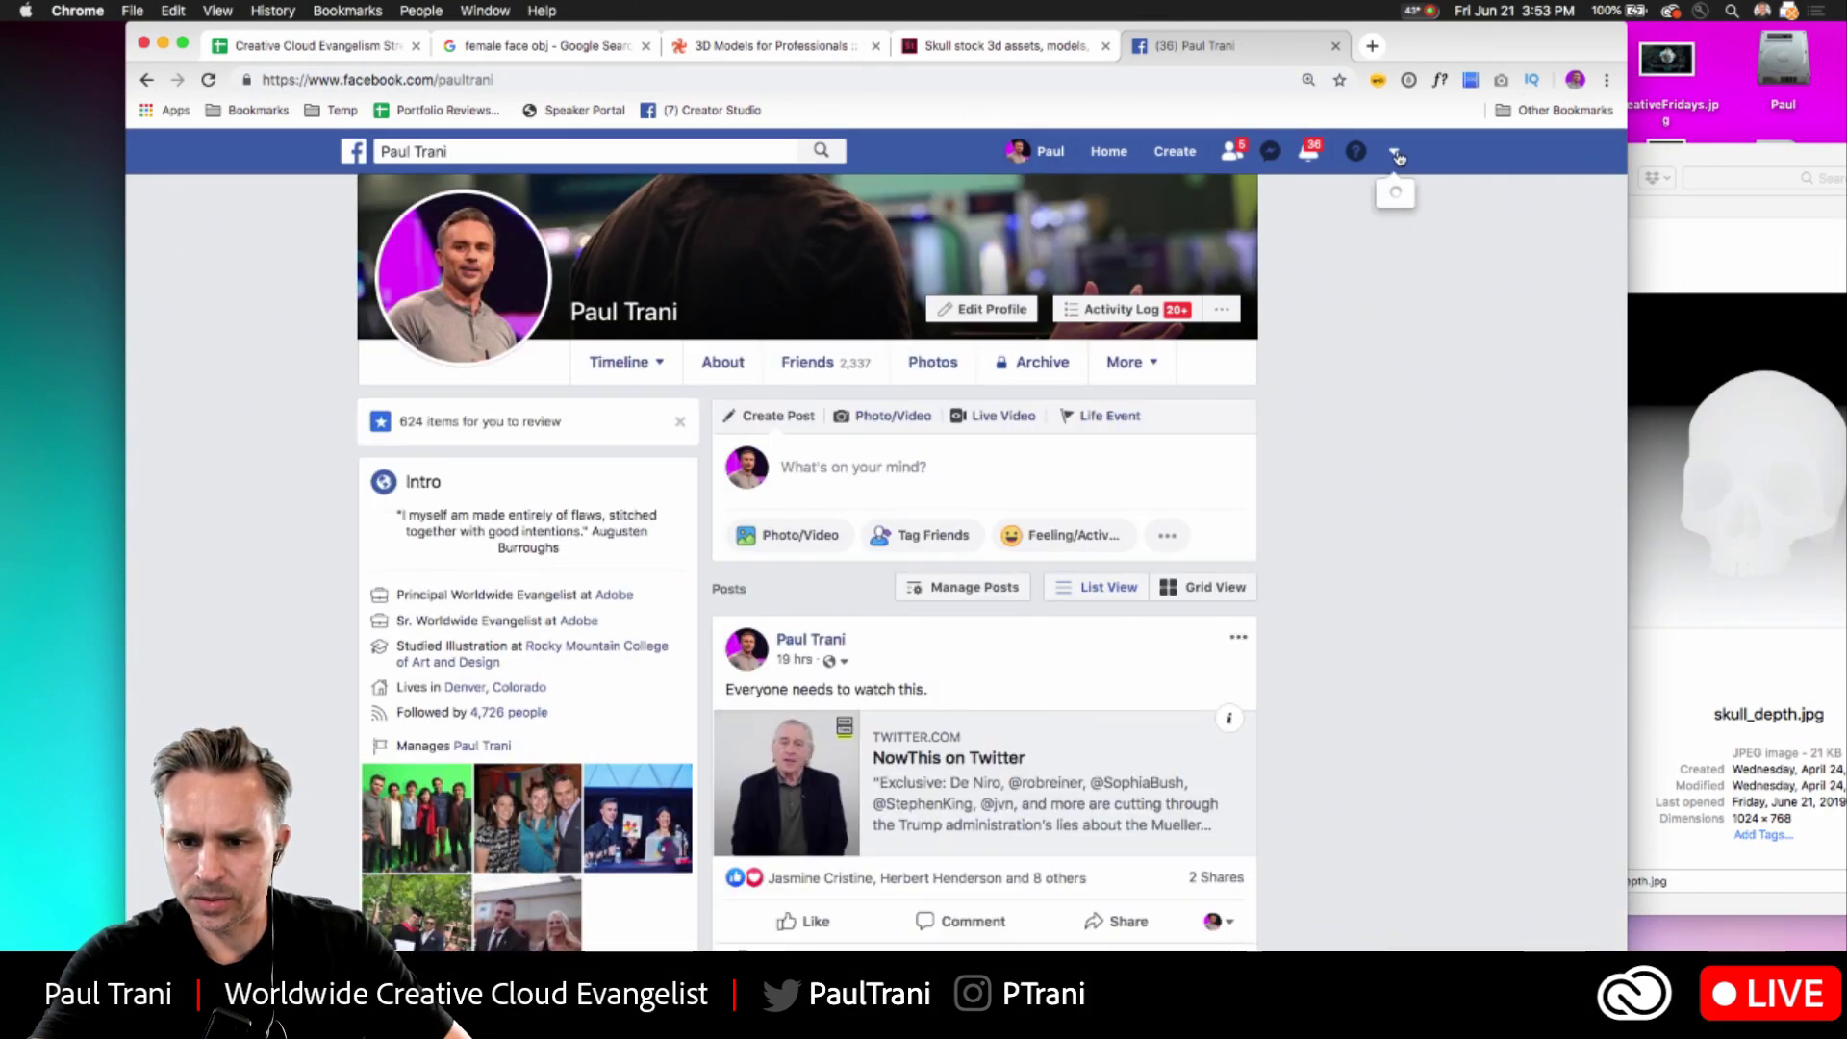
{"action": "left_click", "coordinate": [1397, 154]}
{"action": "left_click", "coordinate": [1397, 154]}
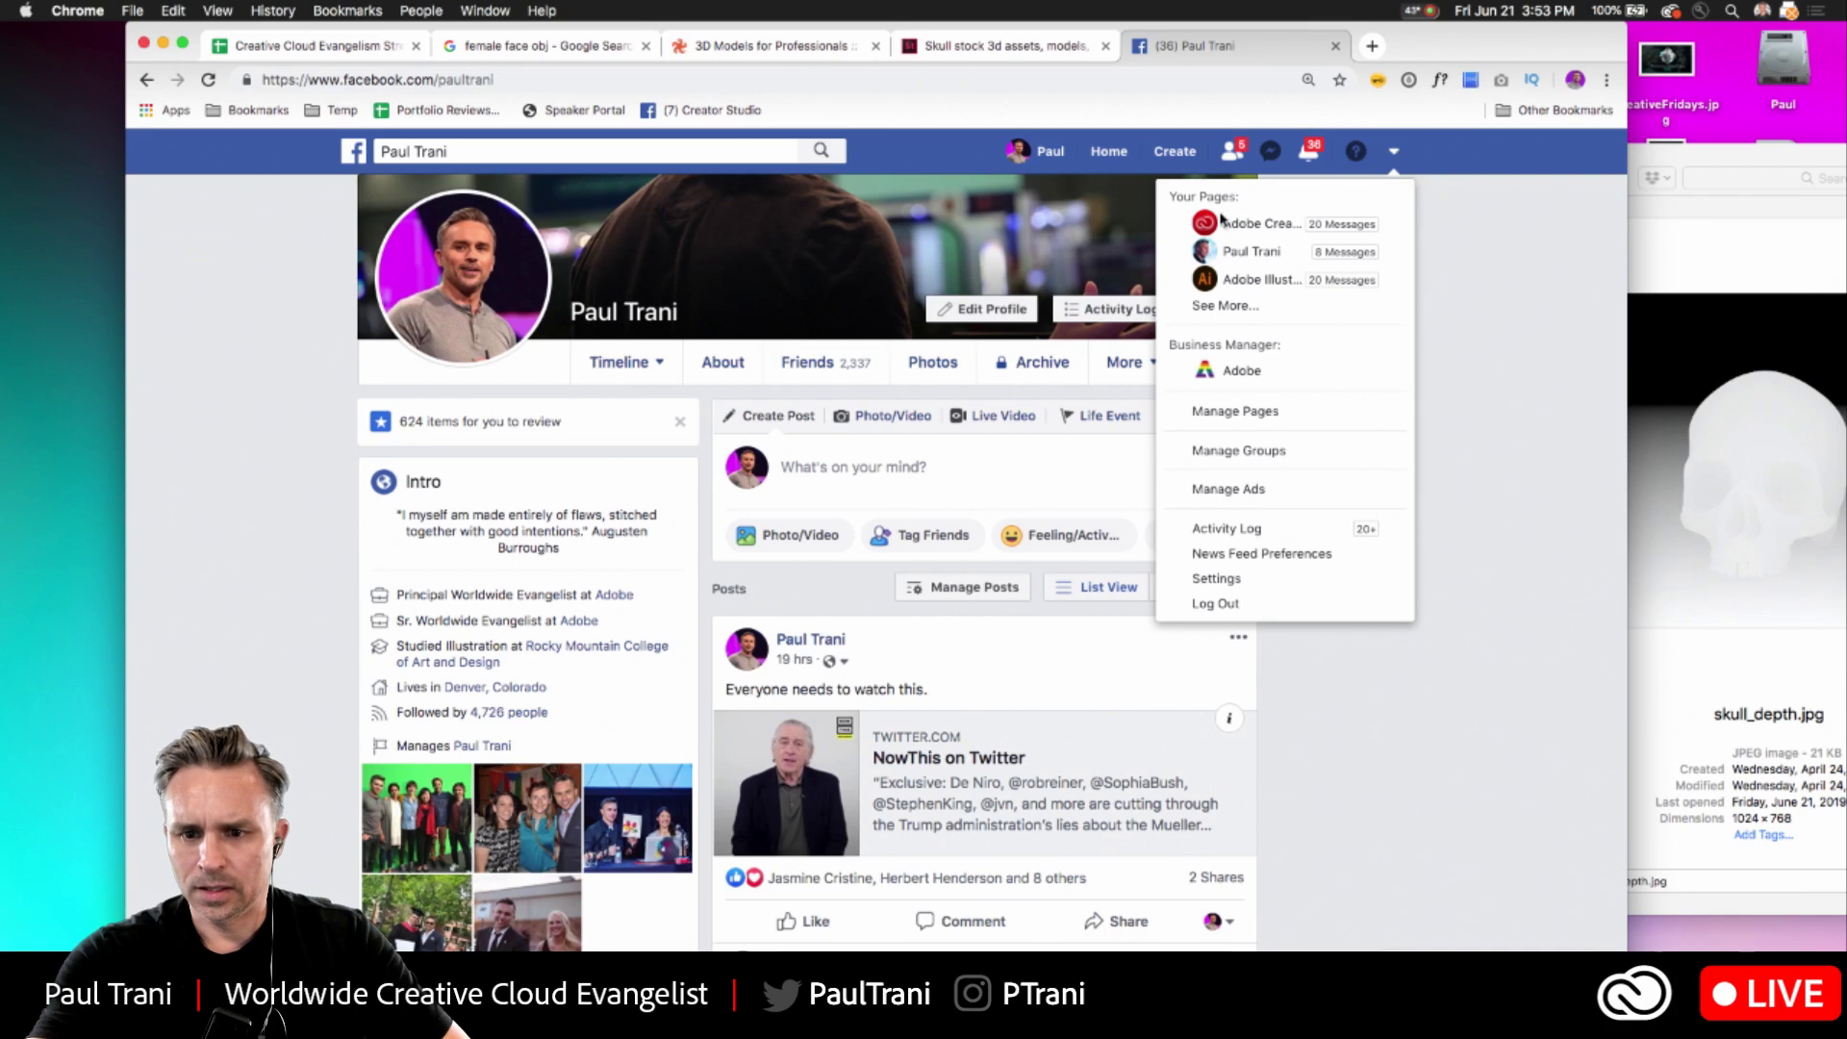
{"action": "left_click", "coordinate": [1233, 252]}
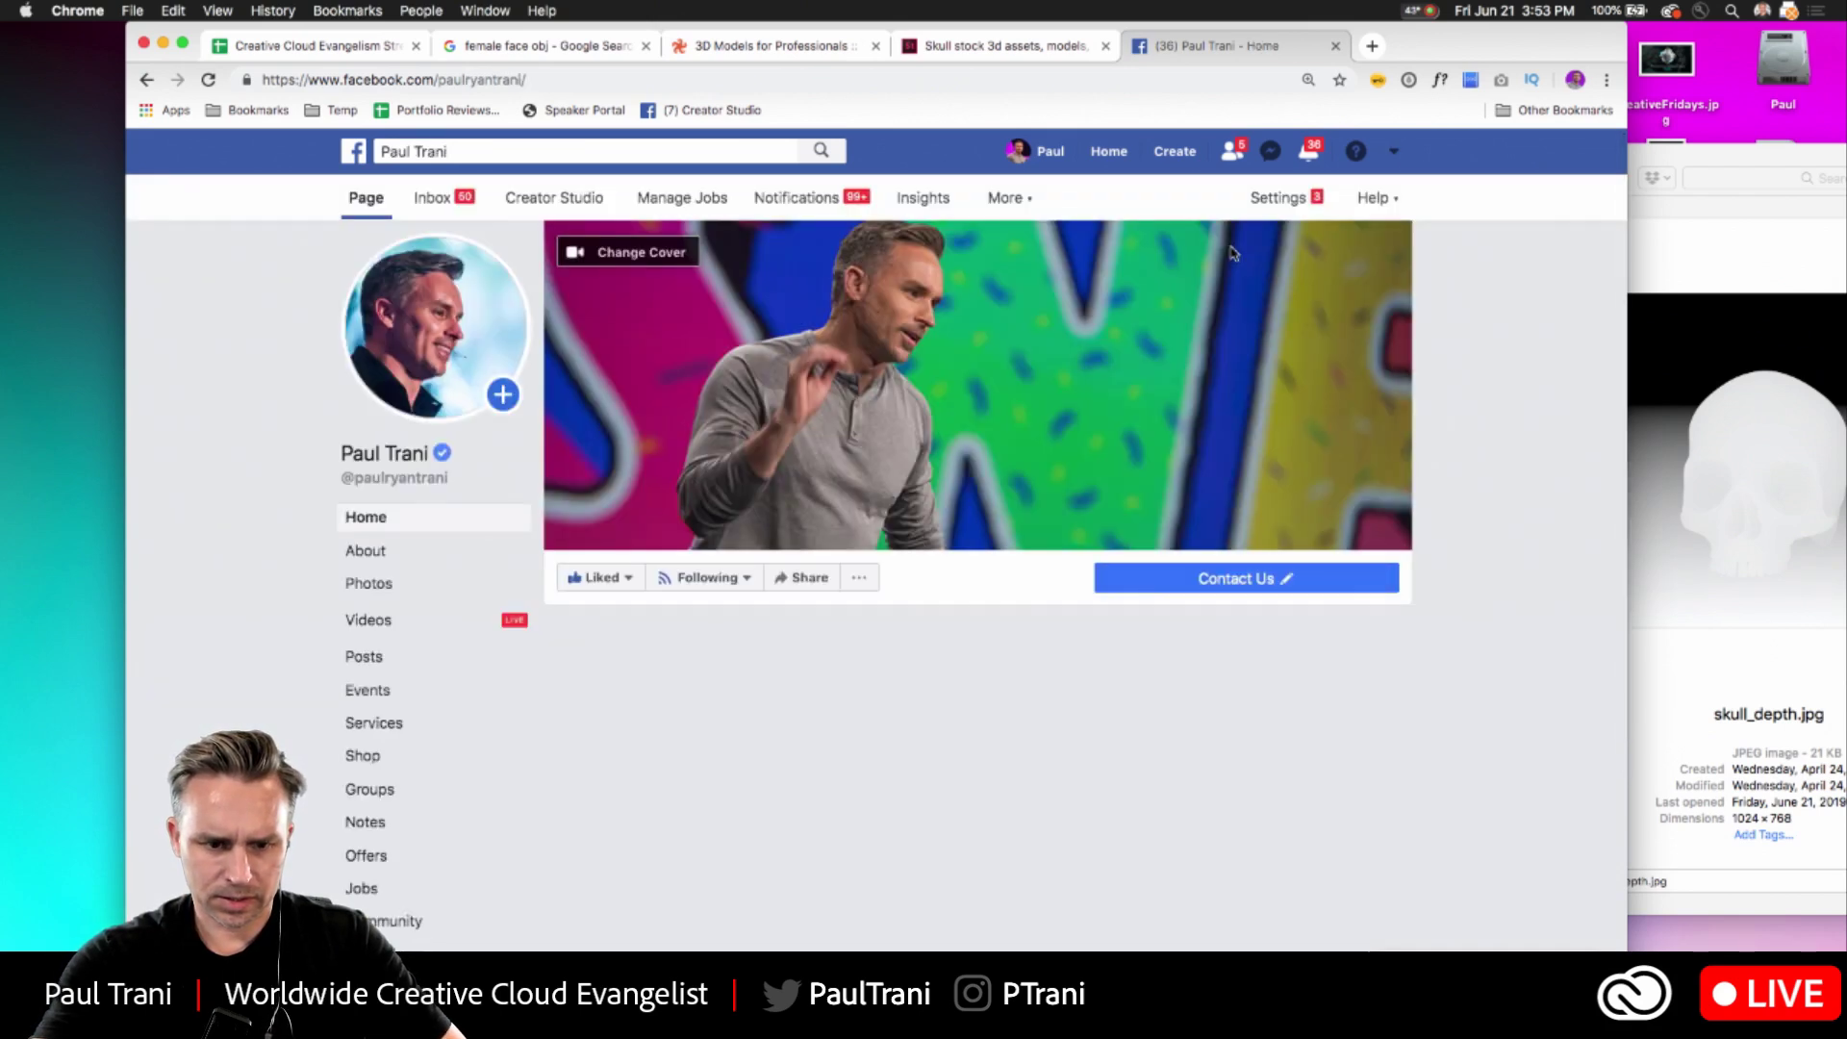
- Start a new post on the page and add skull.jpg with skull_depth.jpg from the Guadalajara folder as a 3D photo
{"action": "scroll", "coordinate": [907, 701], "scroll_direction": "down", "scroll_amount": 3}
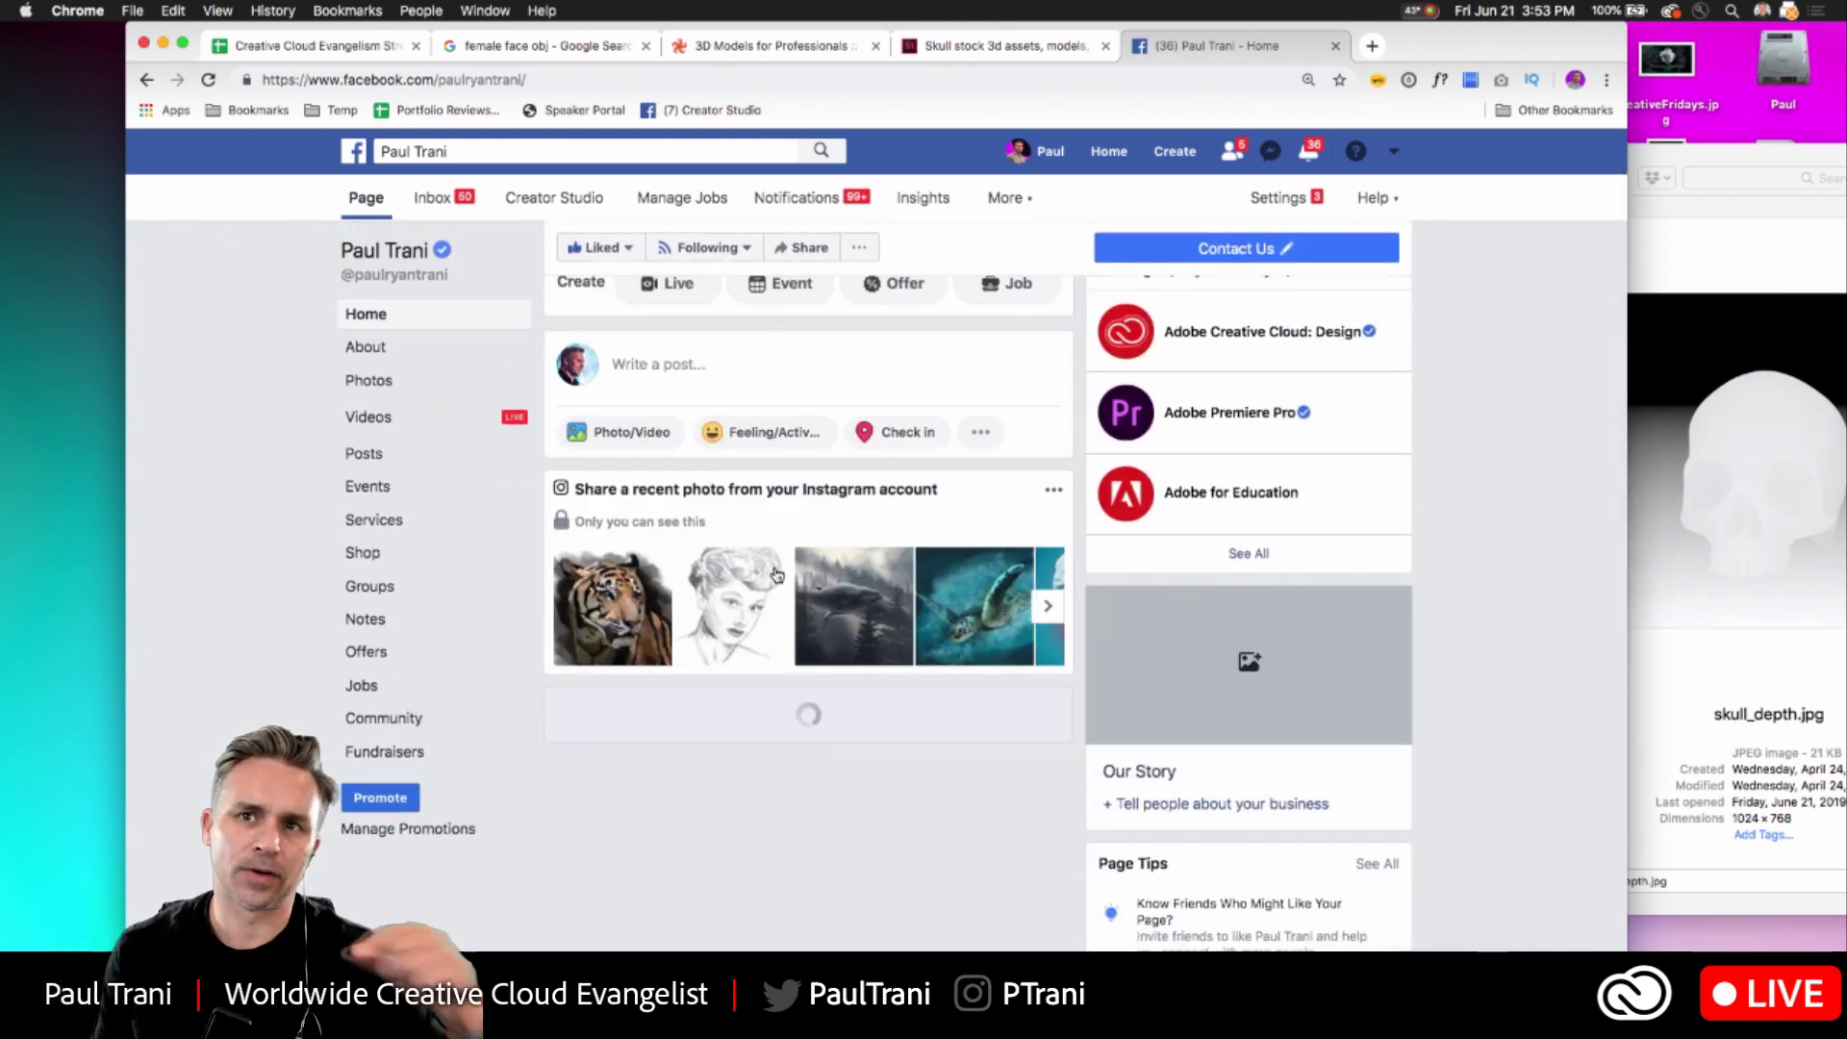
{"action": "left_click", "coordinate": [716, 370]}
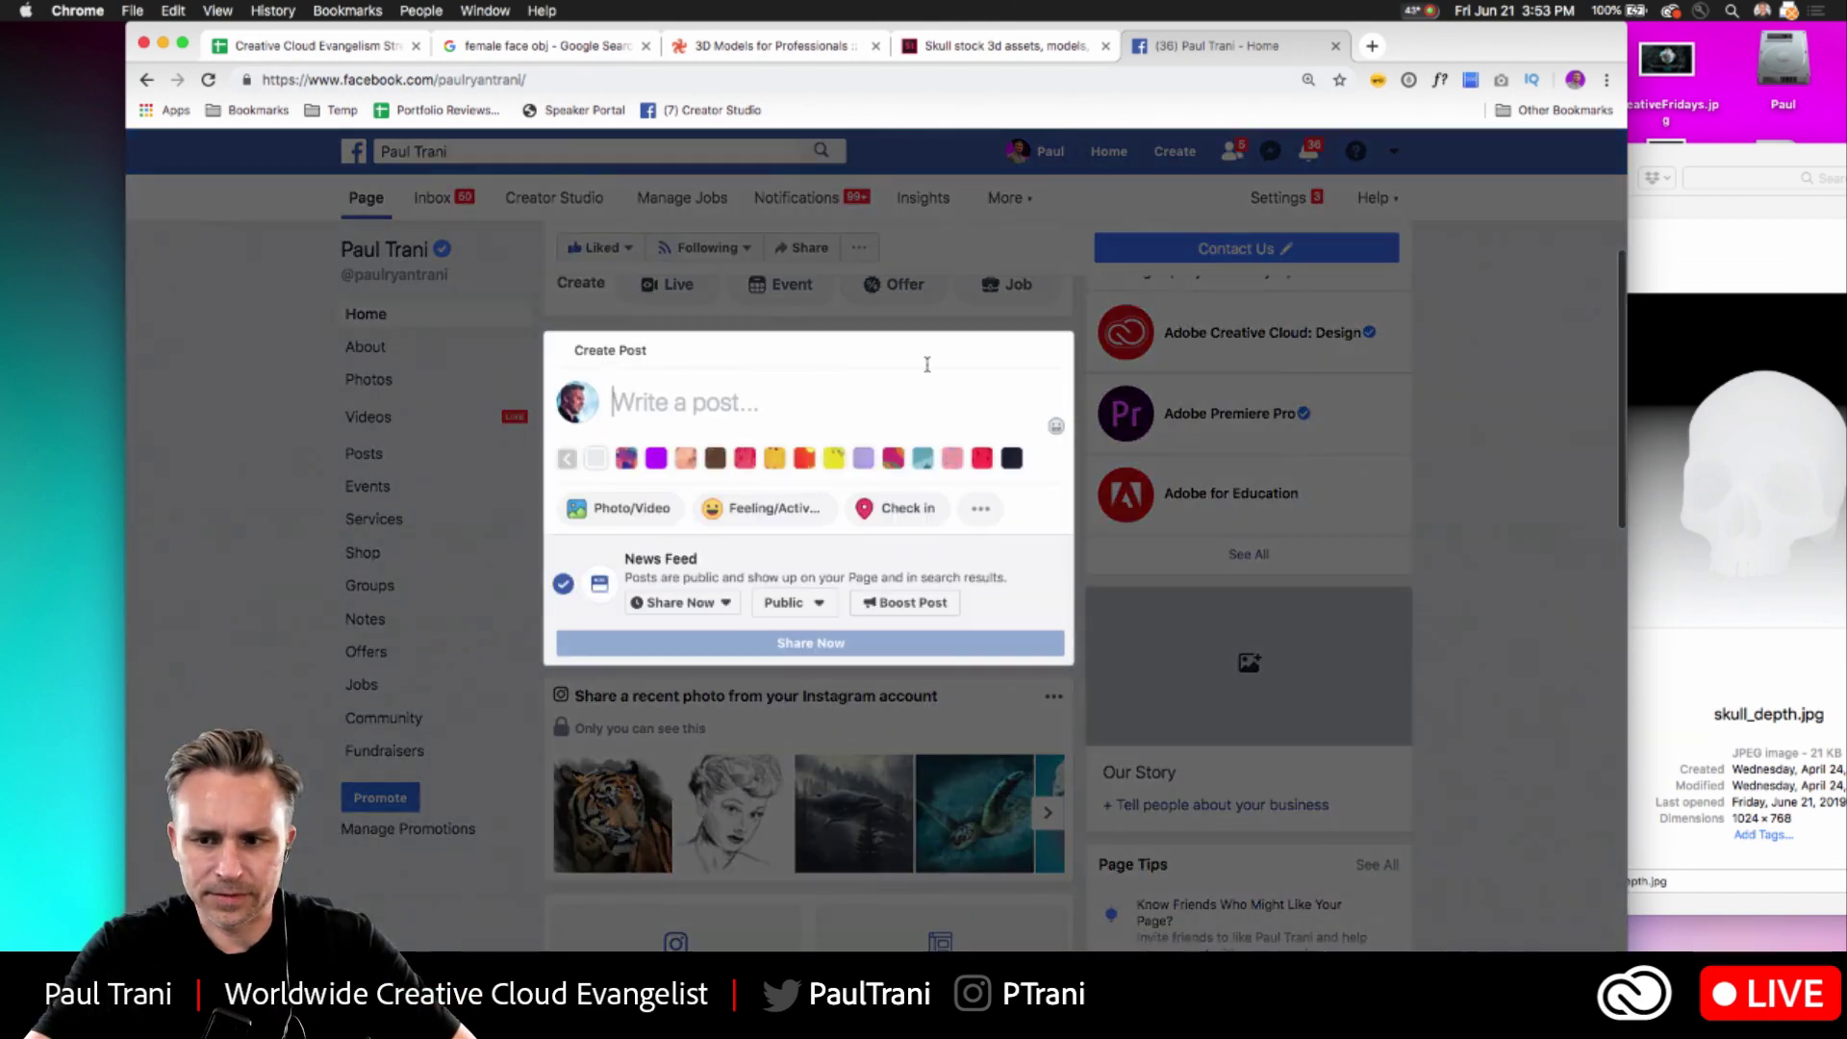
{"action": "left_click", "coordinate": [1684, 157]}
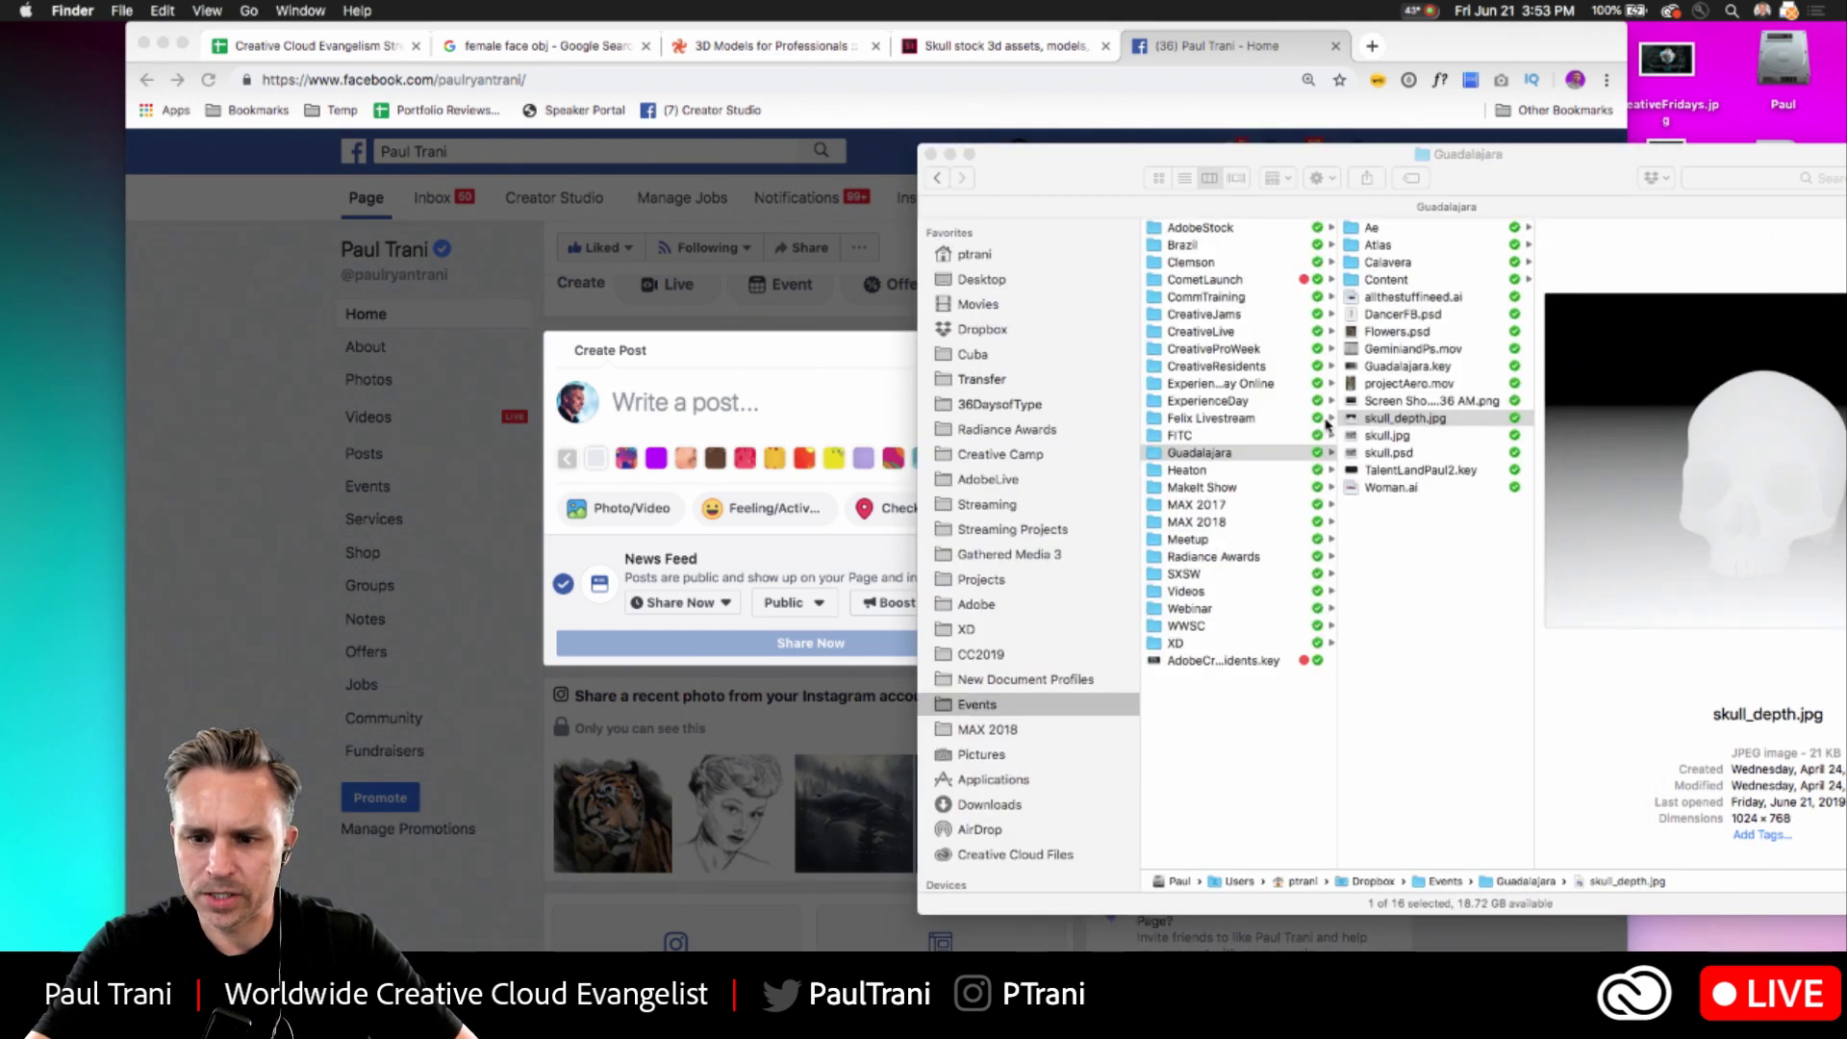
{"action": "left_click_drag", "start_coordinate": [1347, 419], "coordinate": [768, 410]}
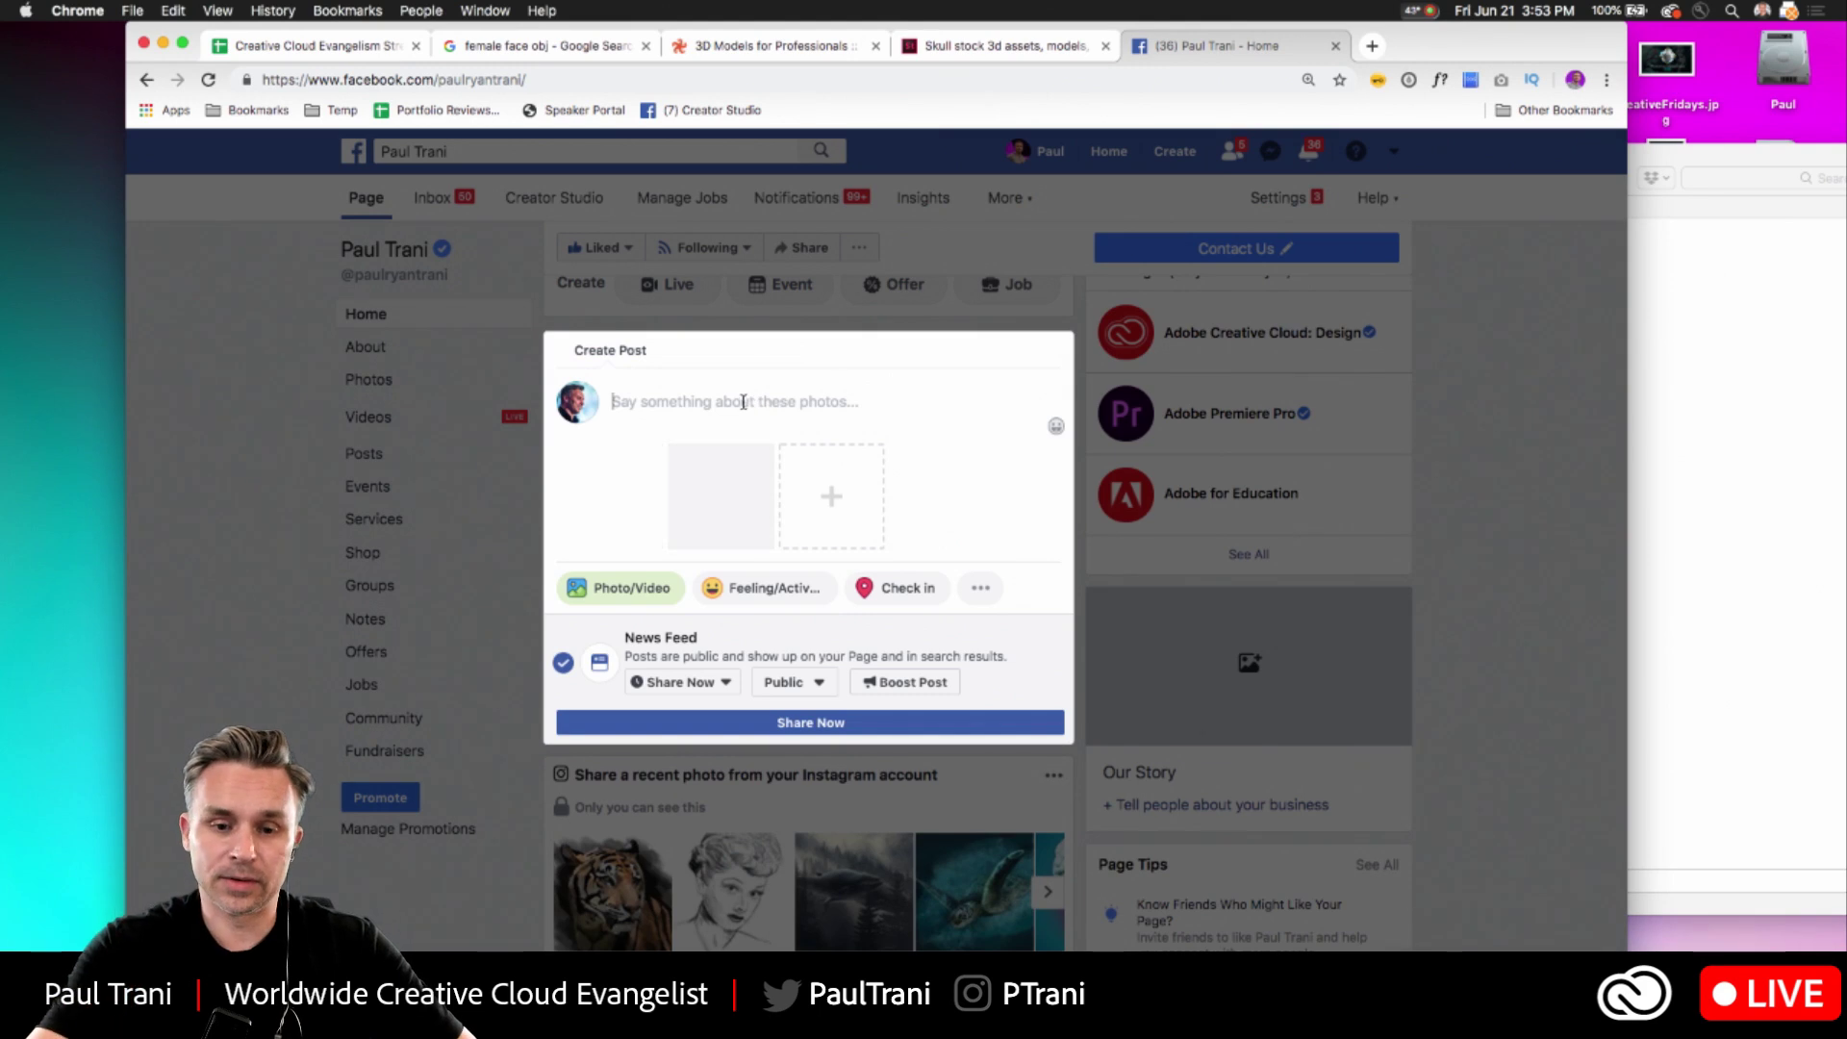
- Caption the 3D photo "3D. Started in Ps. Rendered in Dimension. Part of a livestream." and publish the post
{"action": "type", "text": "3D"}
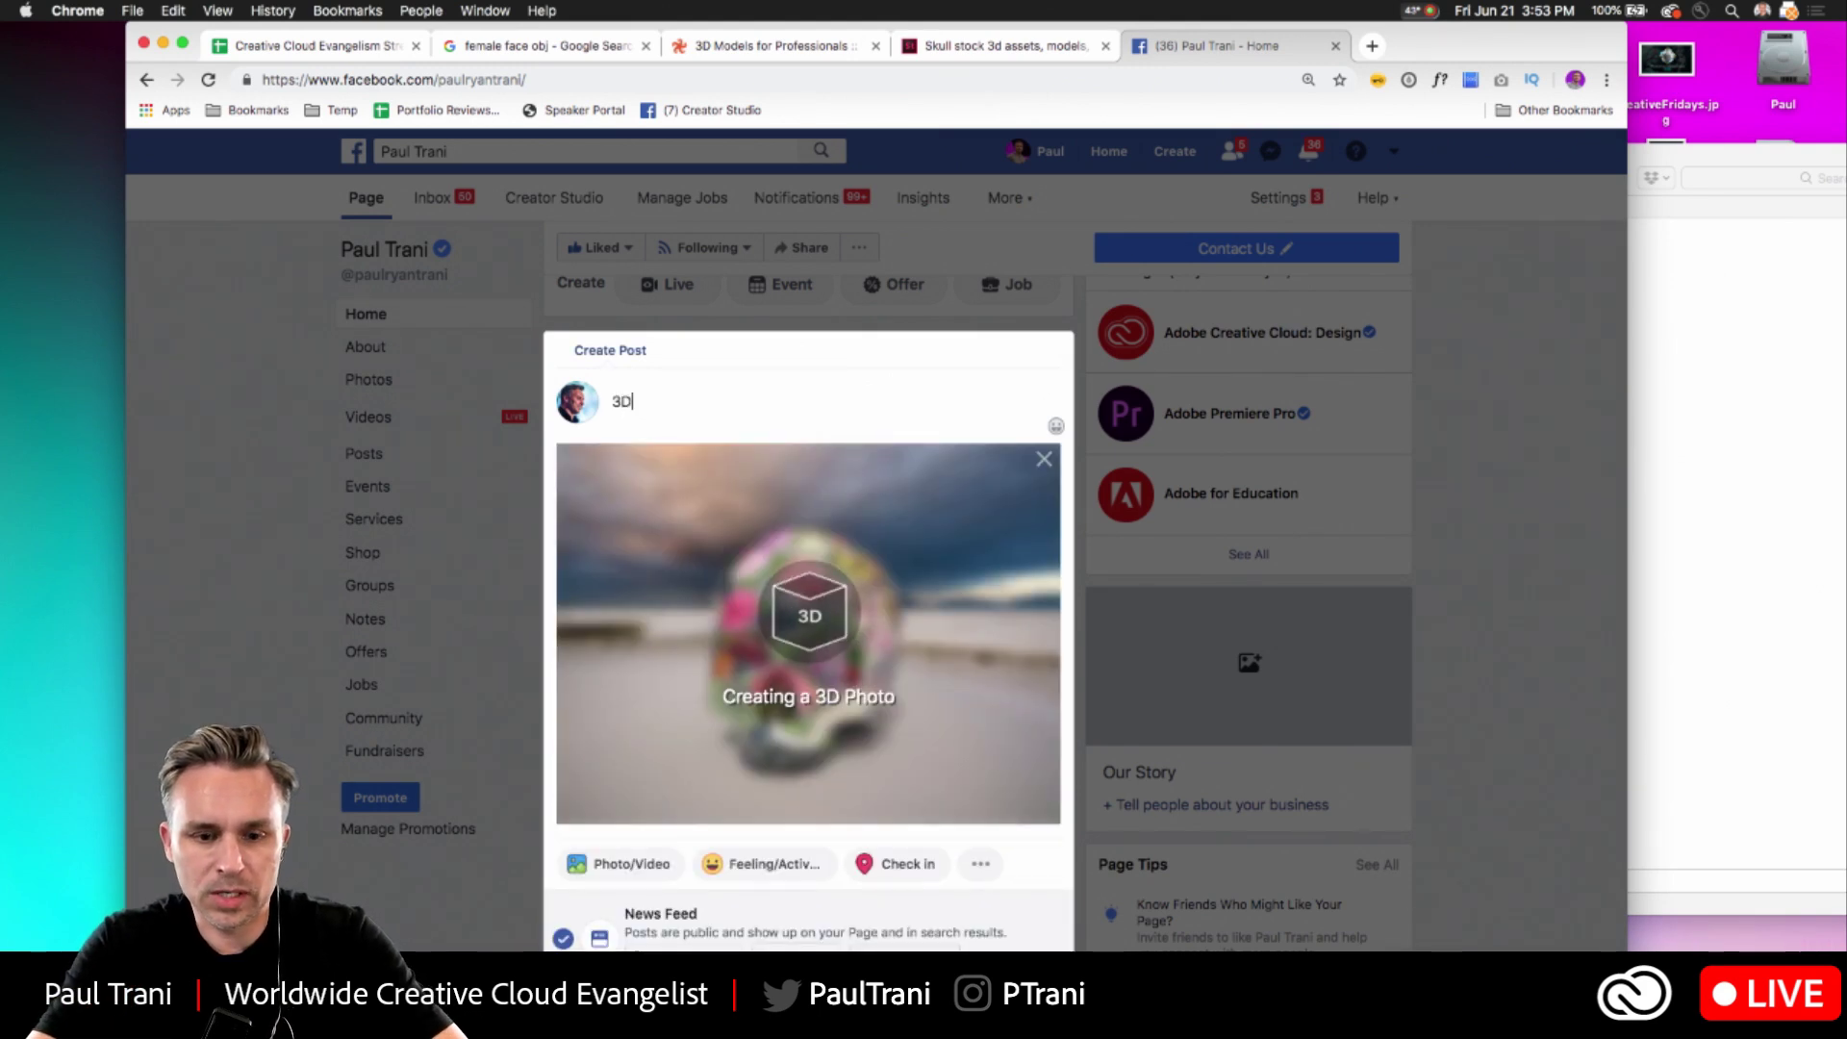
{"action": "key", "text": "BackSpace"}
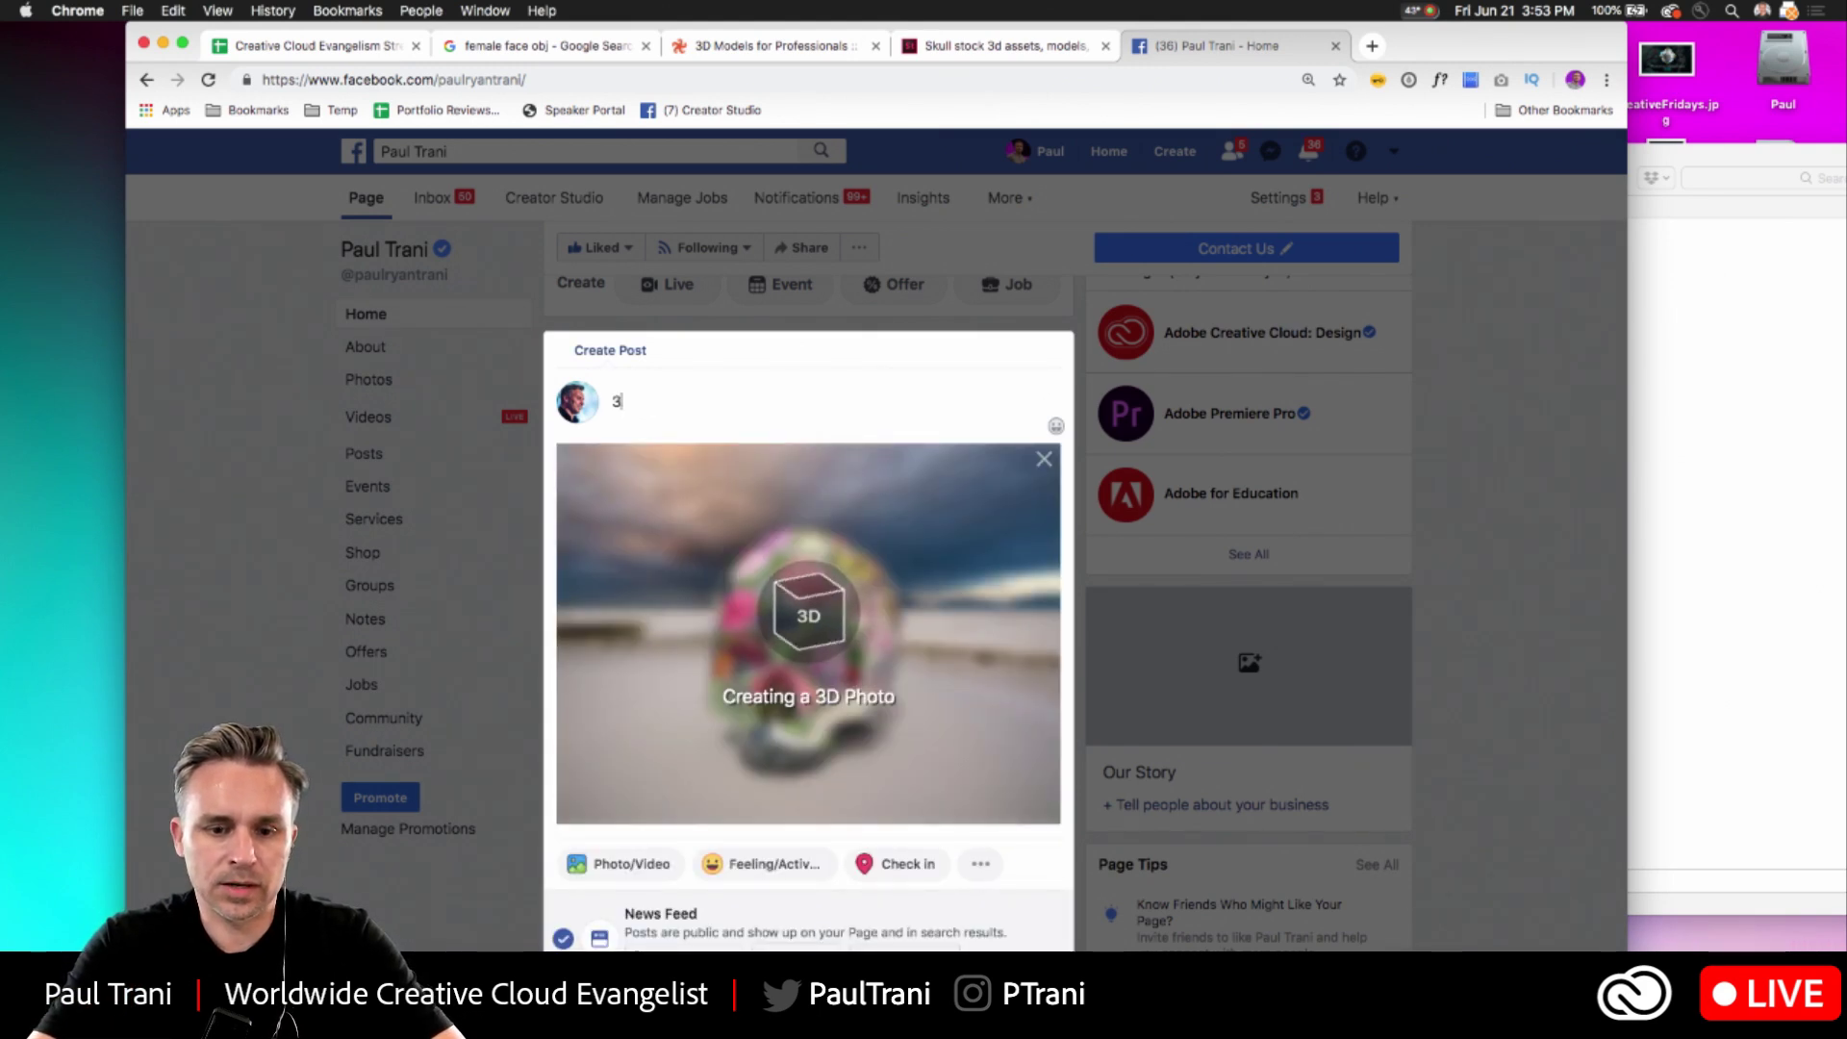
{"action": "type", "text": "3D"}
{"action": "key", "text": "BackSpace"}
{"action": "key", "text": "BackSpace"}
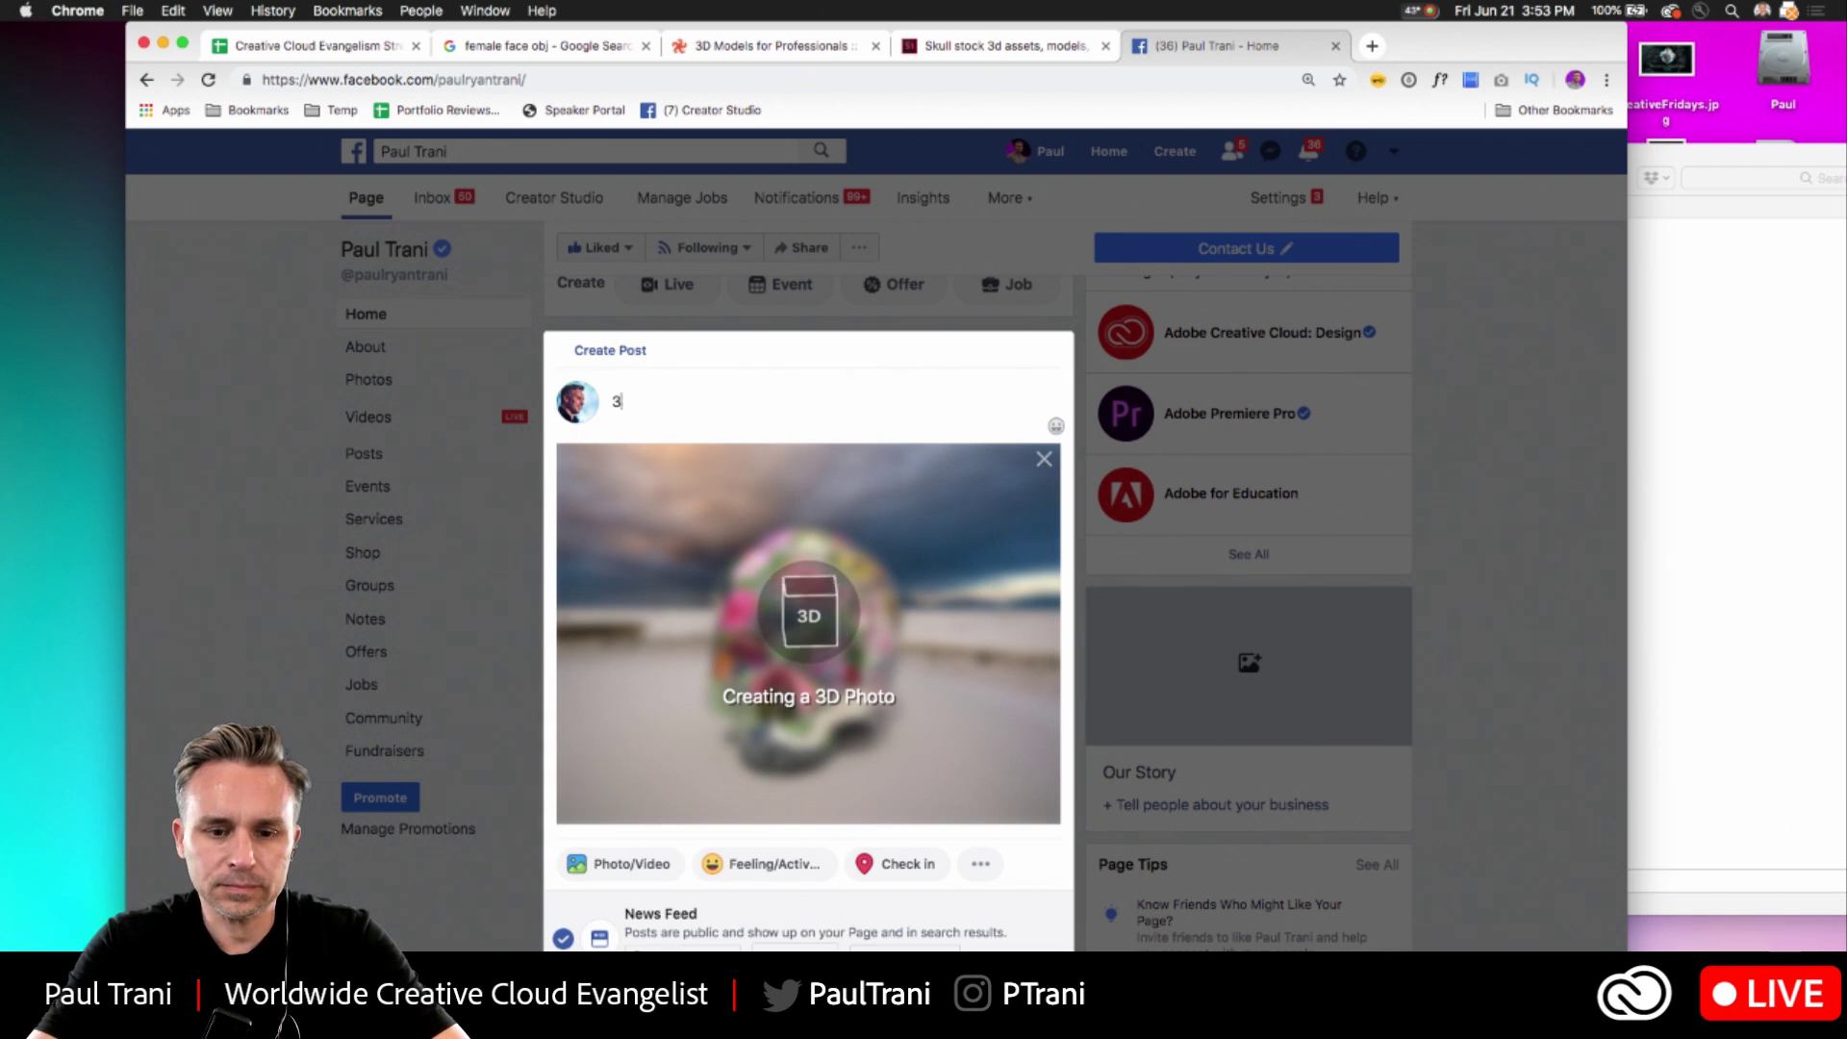
{"action": "type", "text": "D. Started in "}
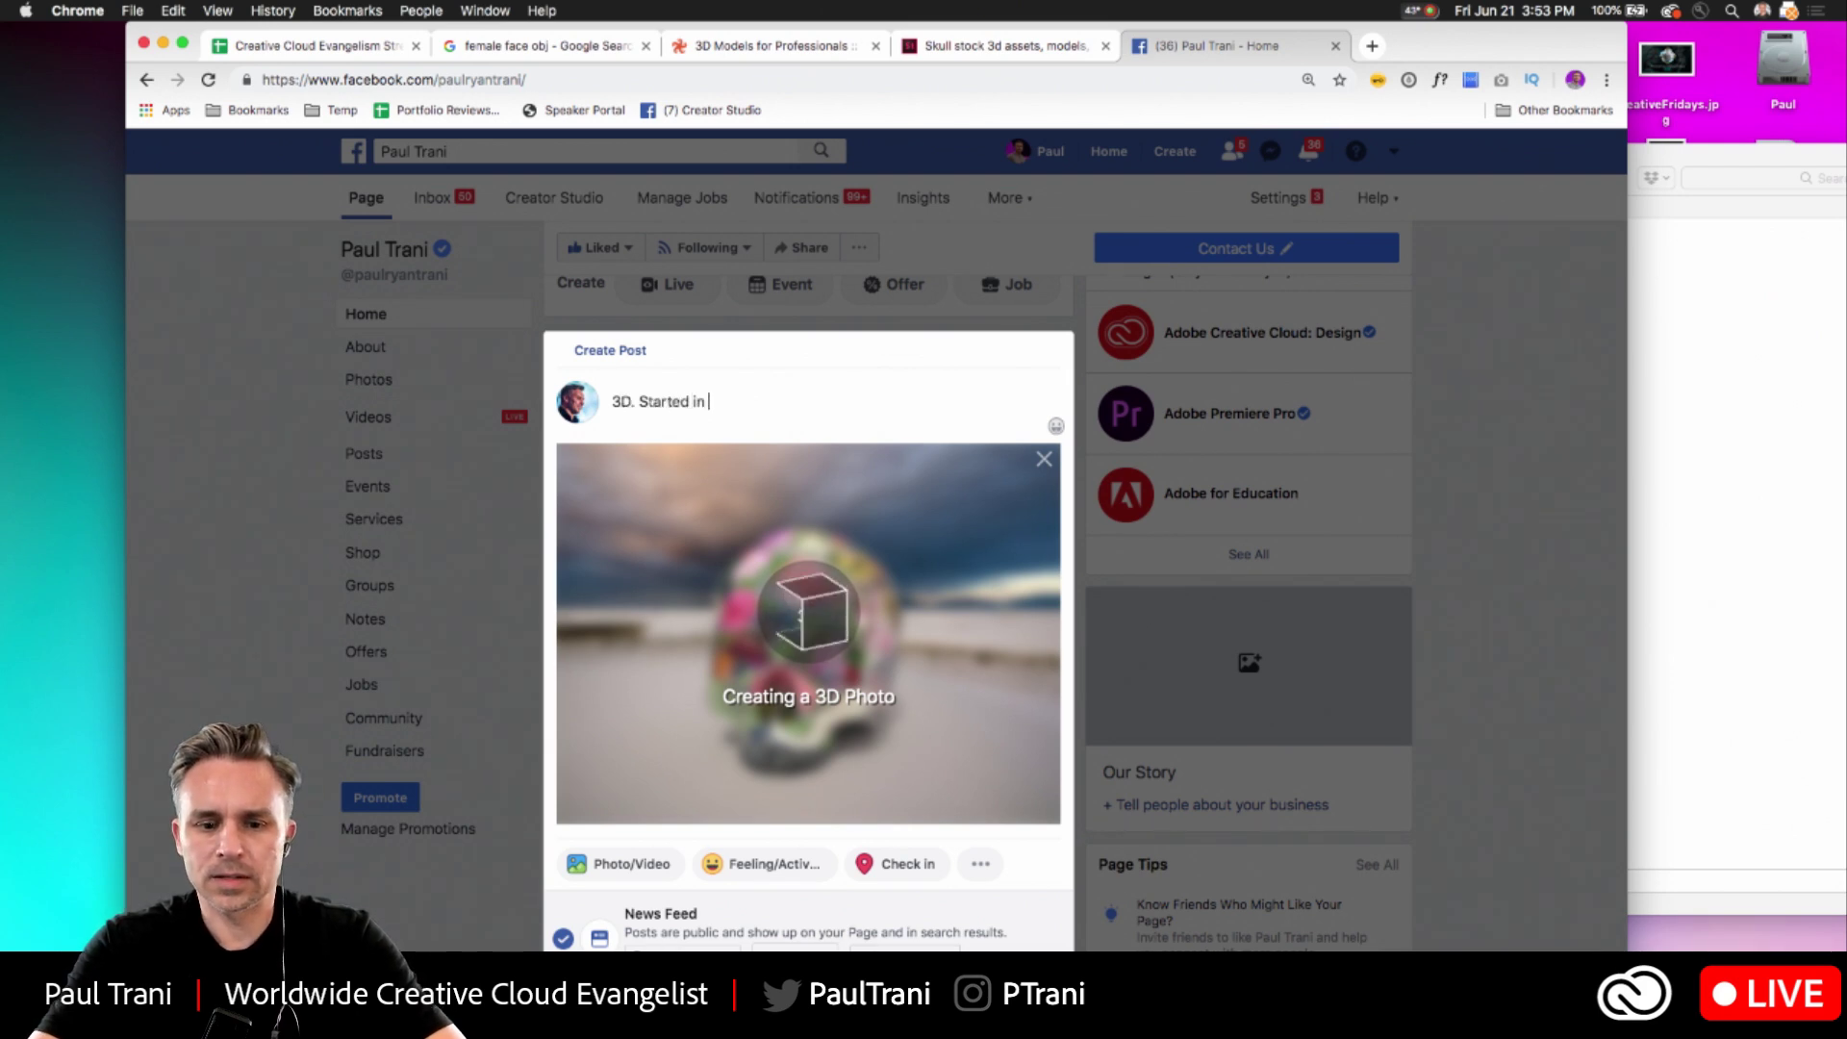
{"action": "type", "text": "p"}
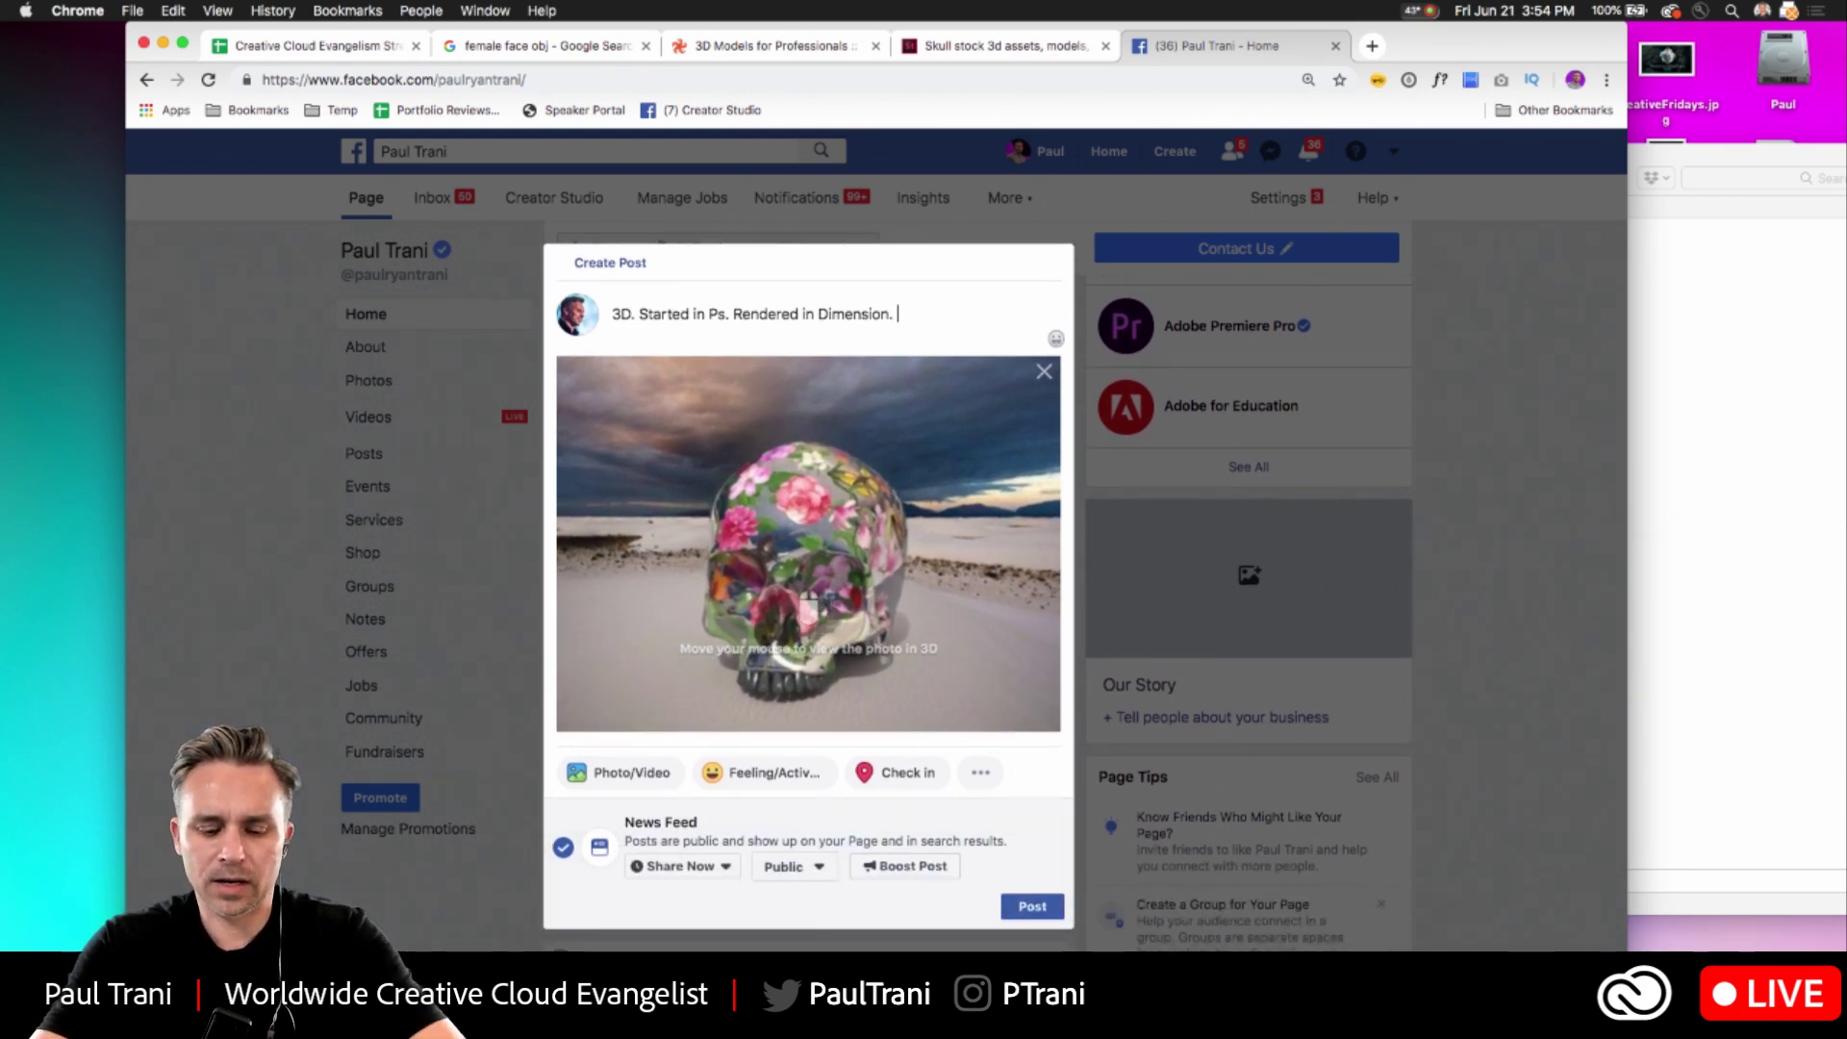
{"action": "type", "text": "Part of a l"}
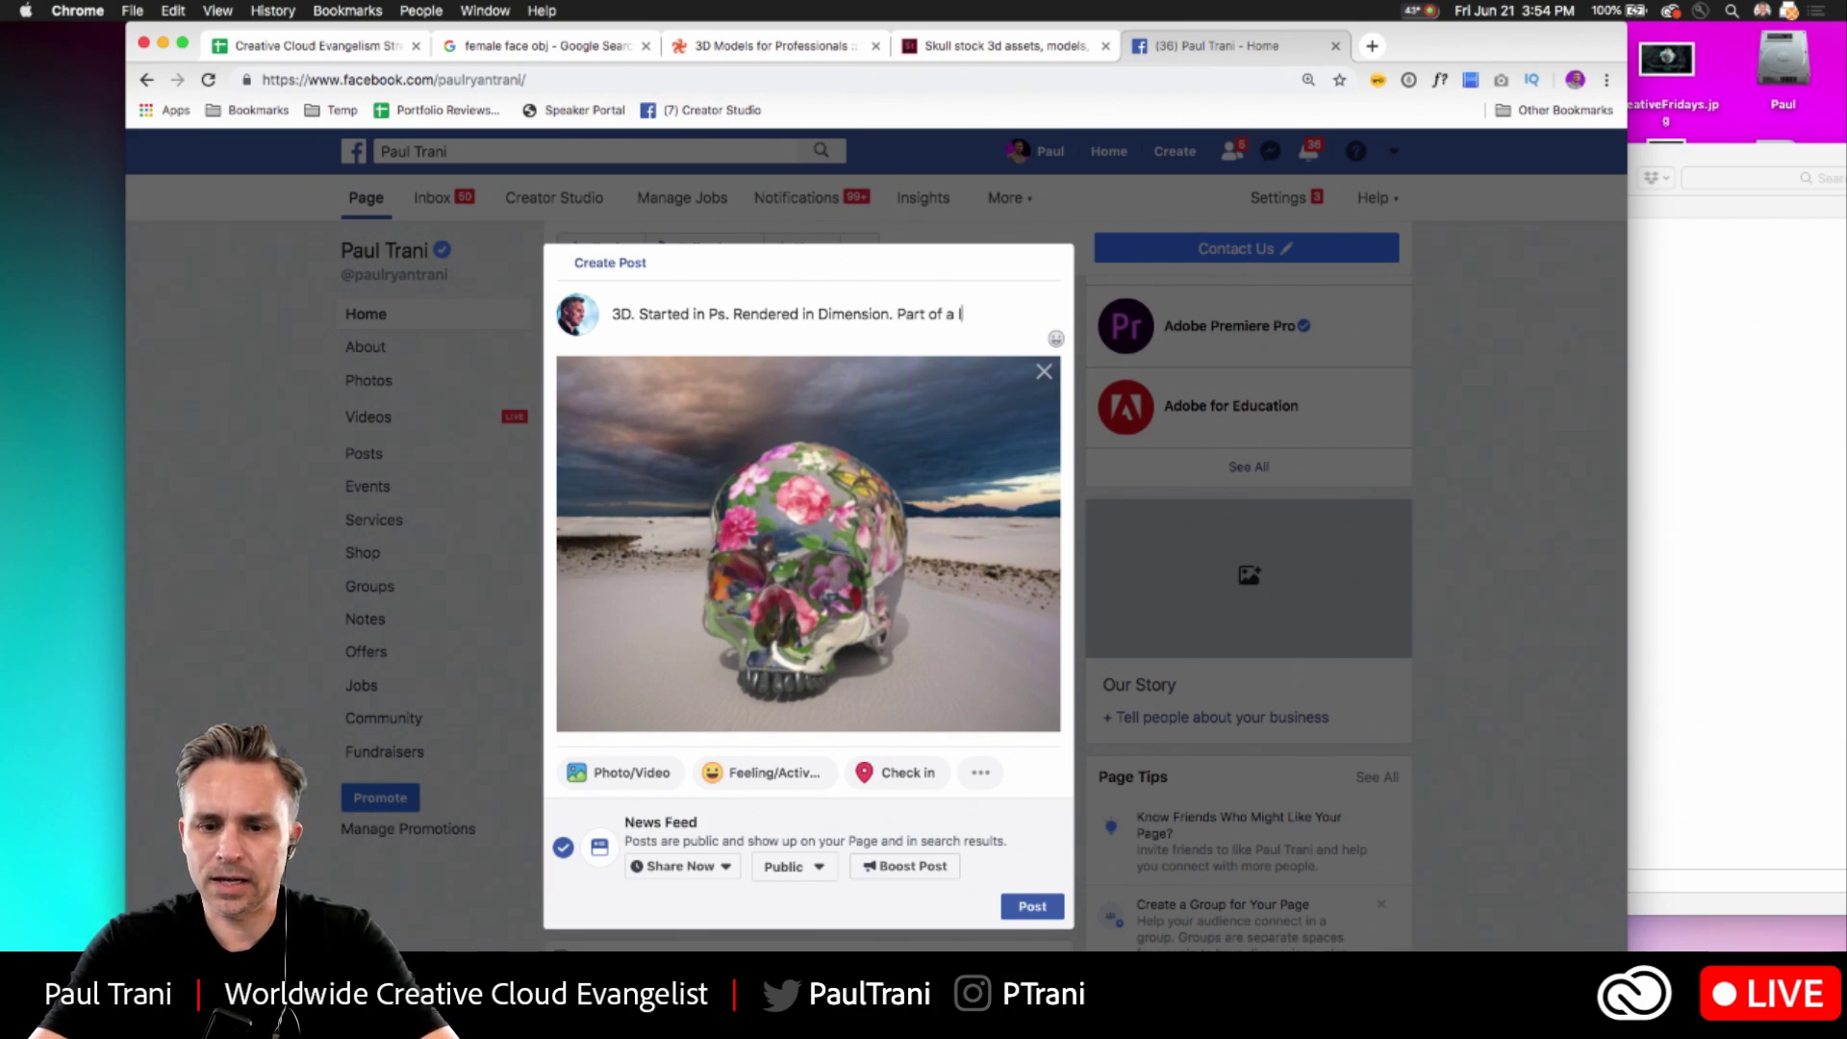
{"action": "type", "text": "ivestream."}
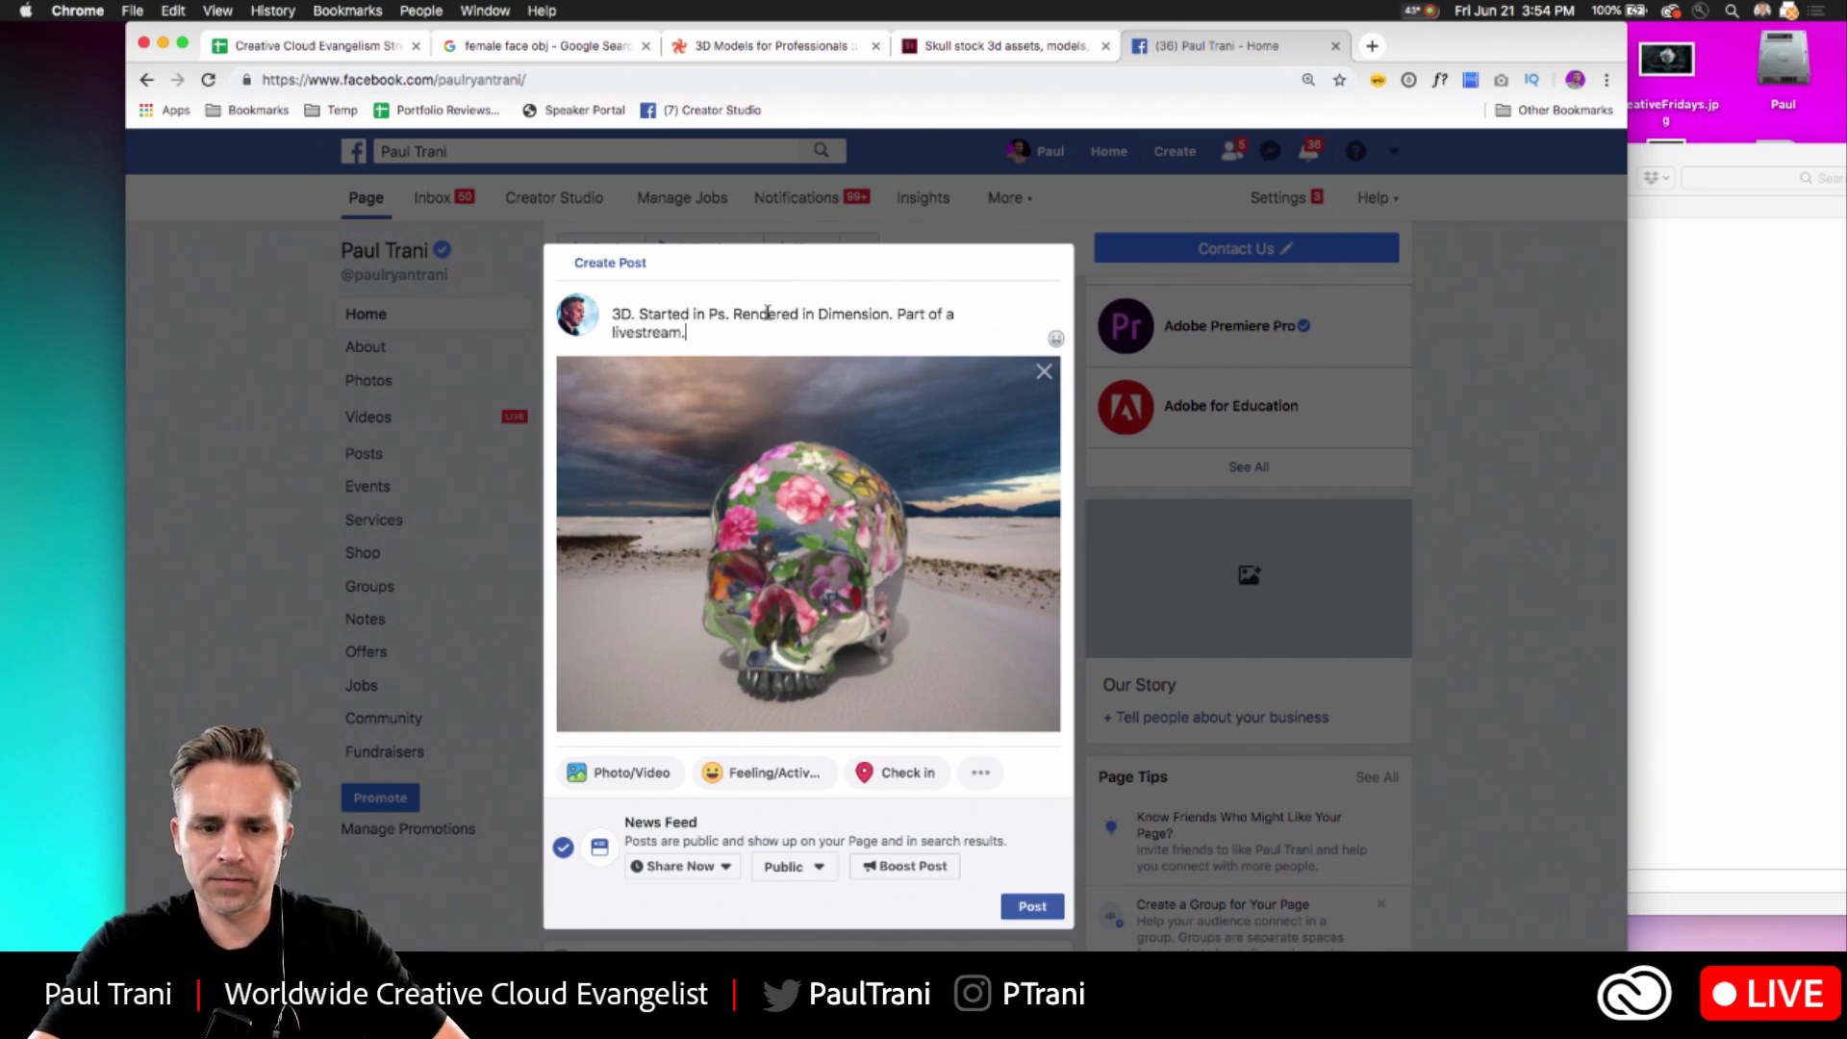
{"action": "left_click", "coordinate": [1033, 906]}
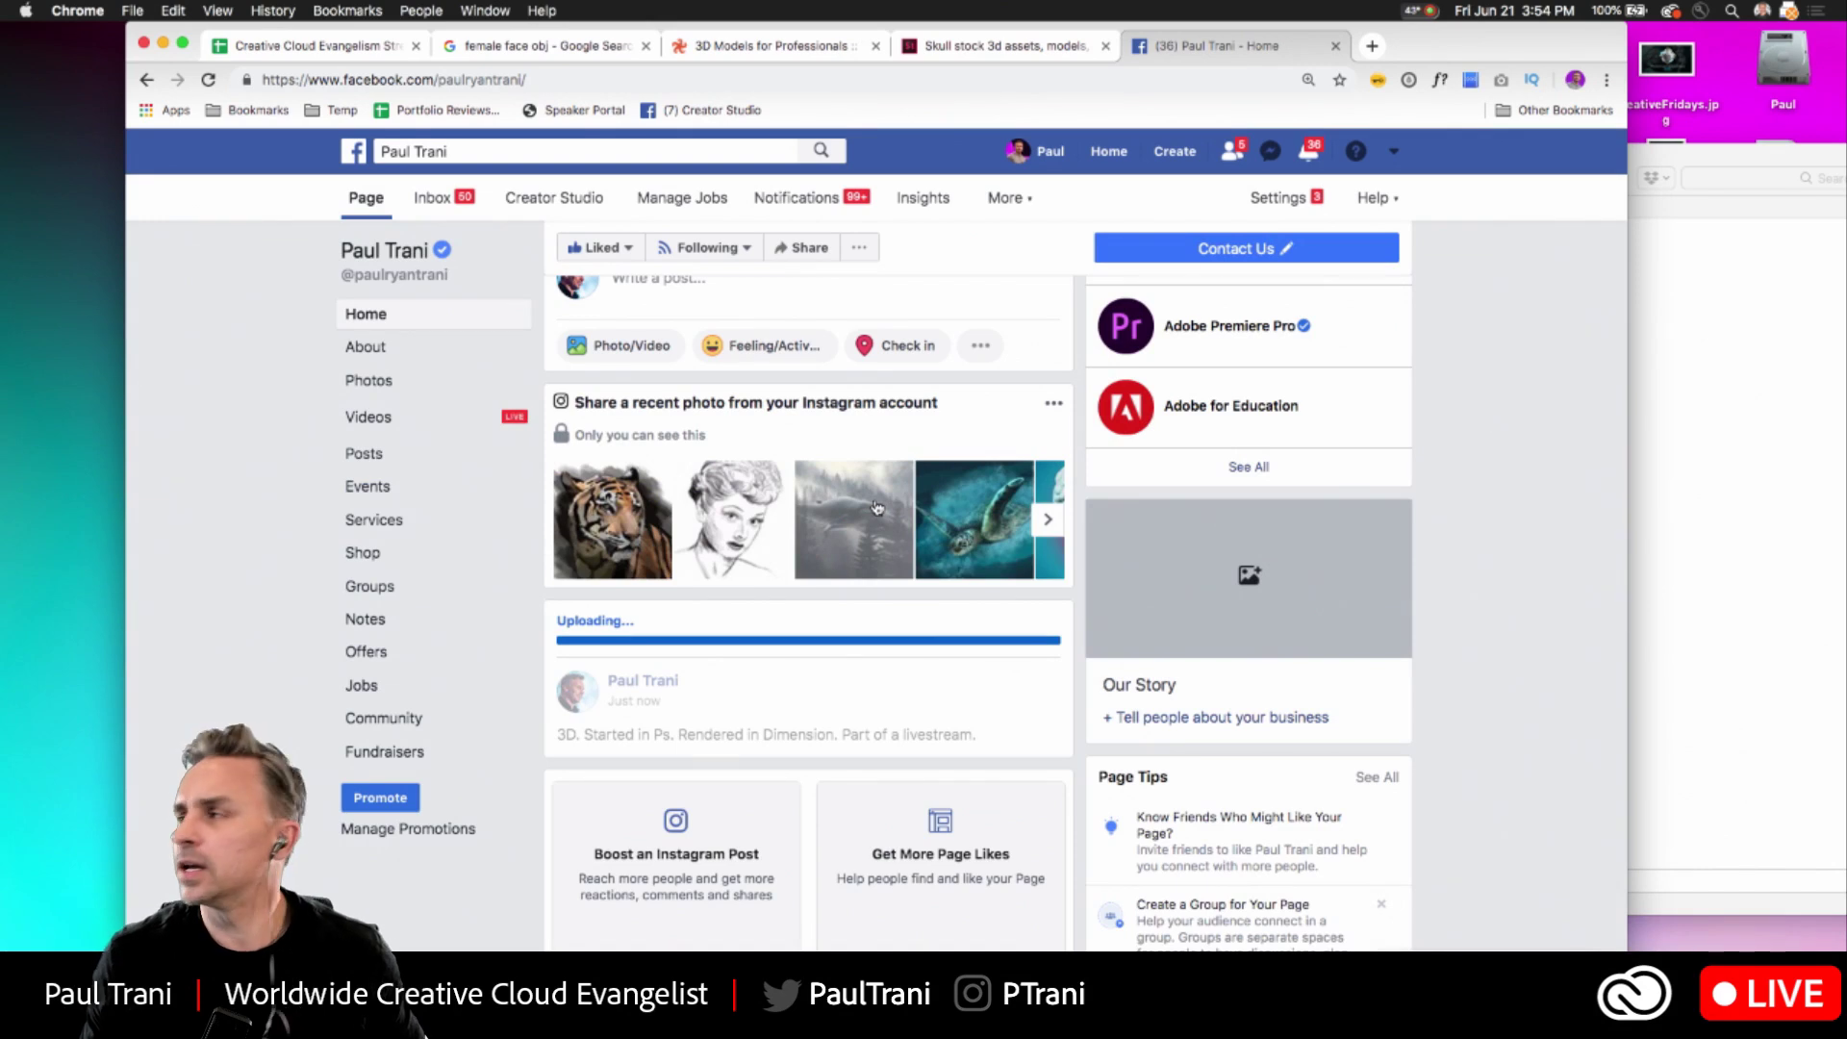
- Examine the published skull 3D photo on the page along with its available post options
{"action": "scroll", "coordinate": [885, 520], "scroll_direction": "down", "scroll_amount": 4}
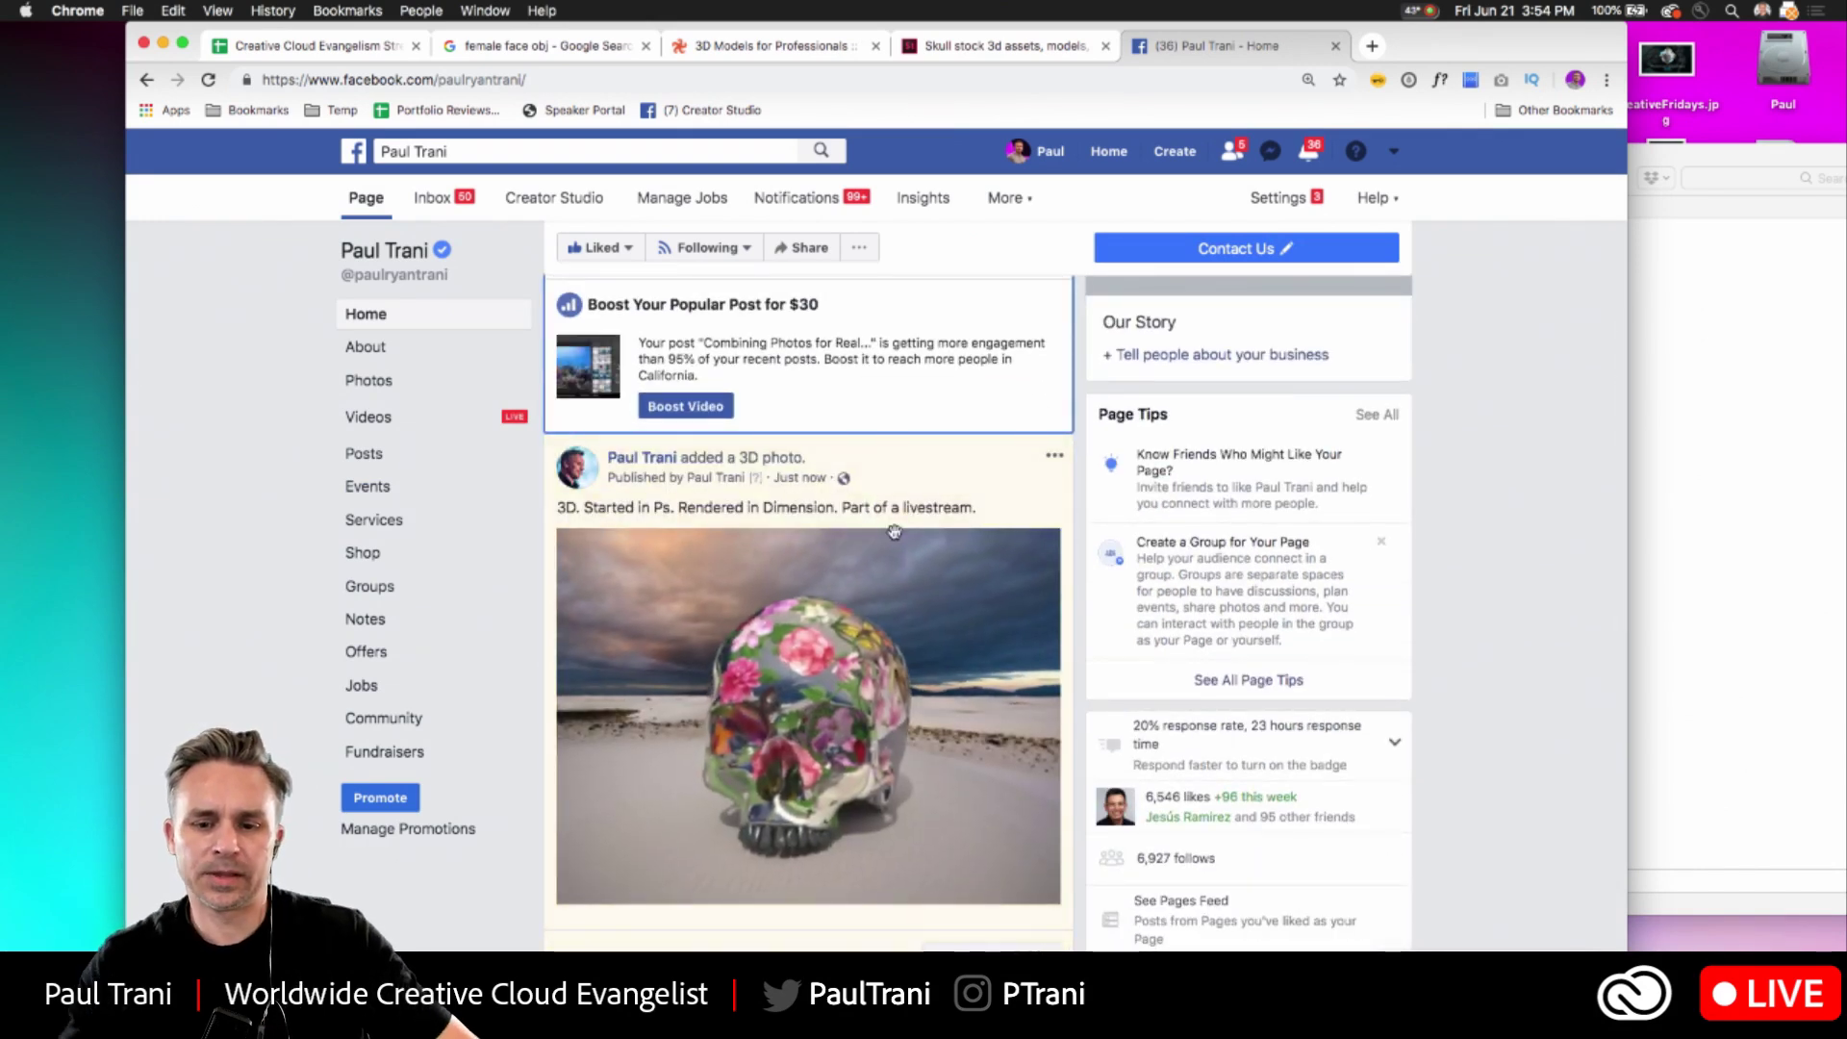
{"action": "left_click", "coordinate": [1055, 455]}
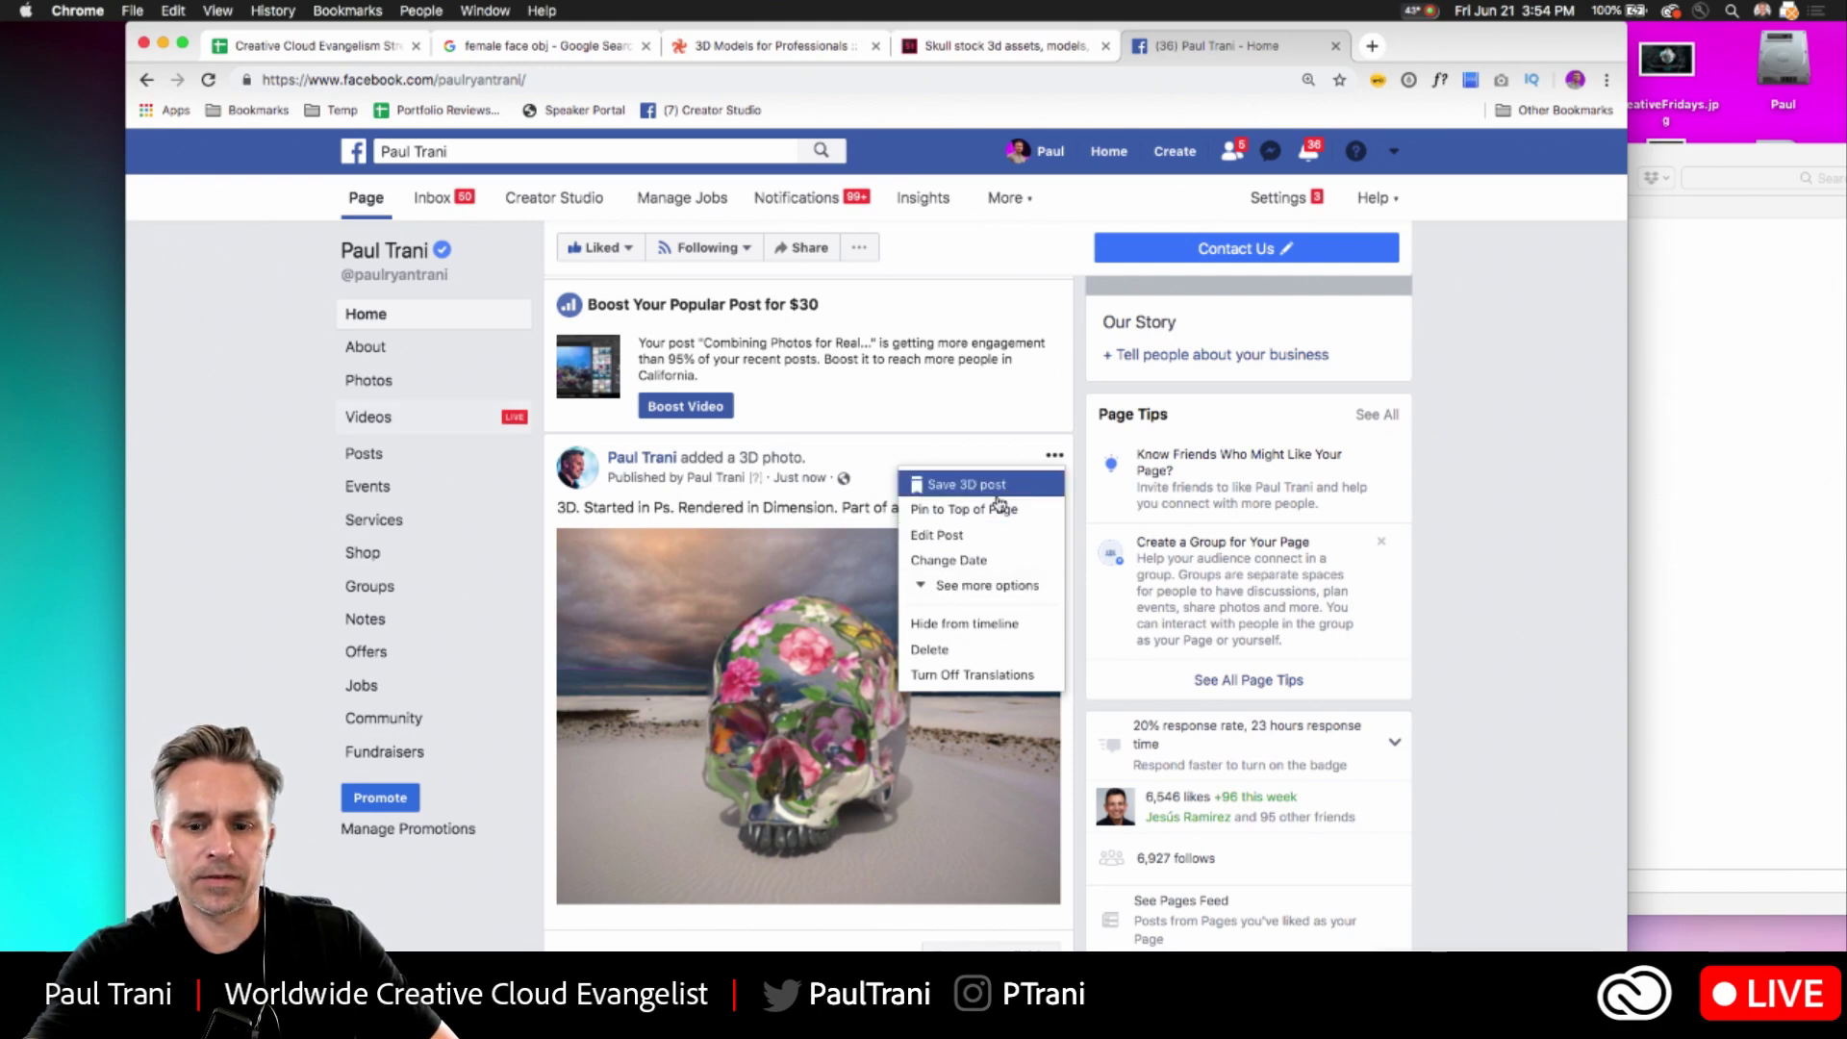
{"action": "left_click", "coordinate": [281, 273]}
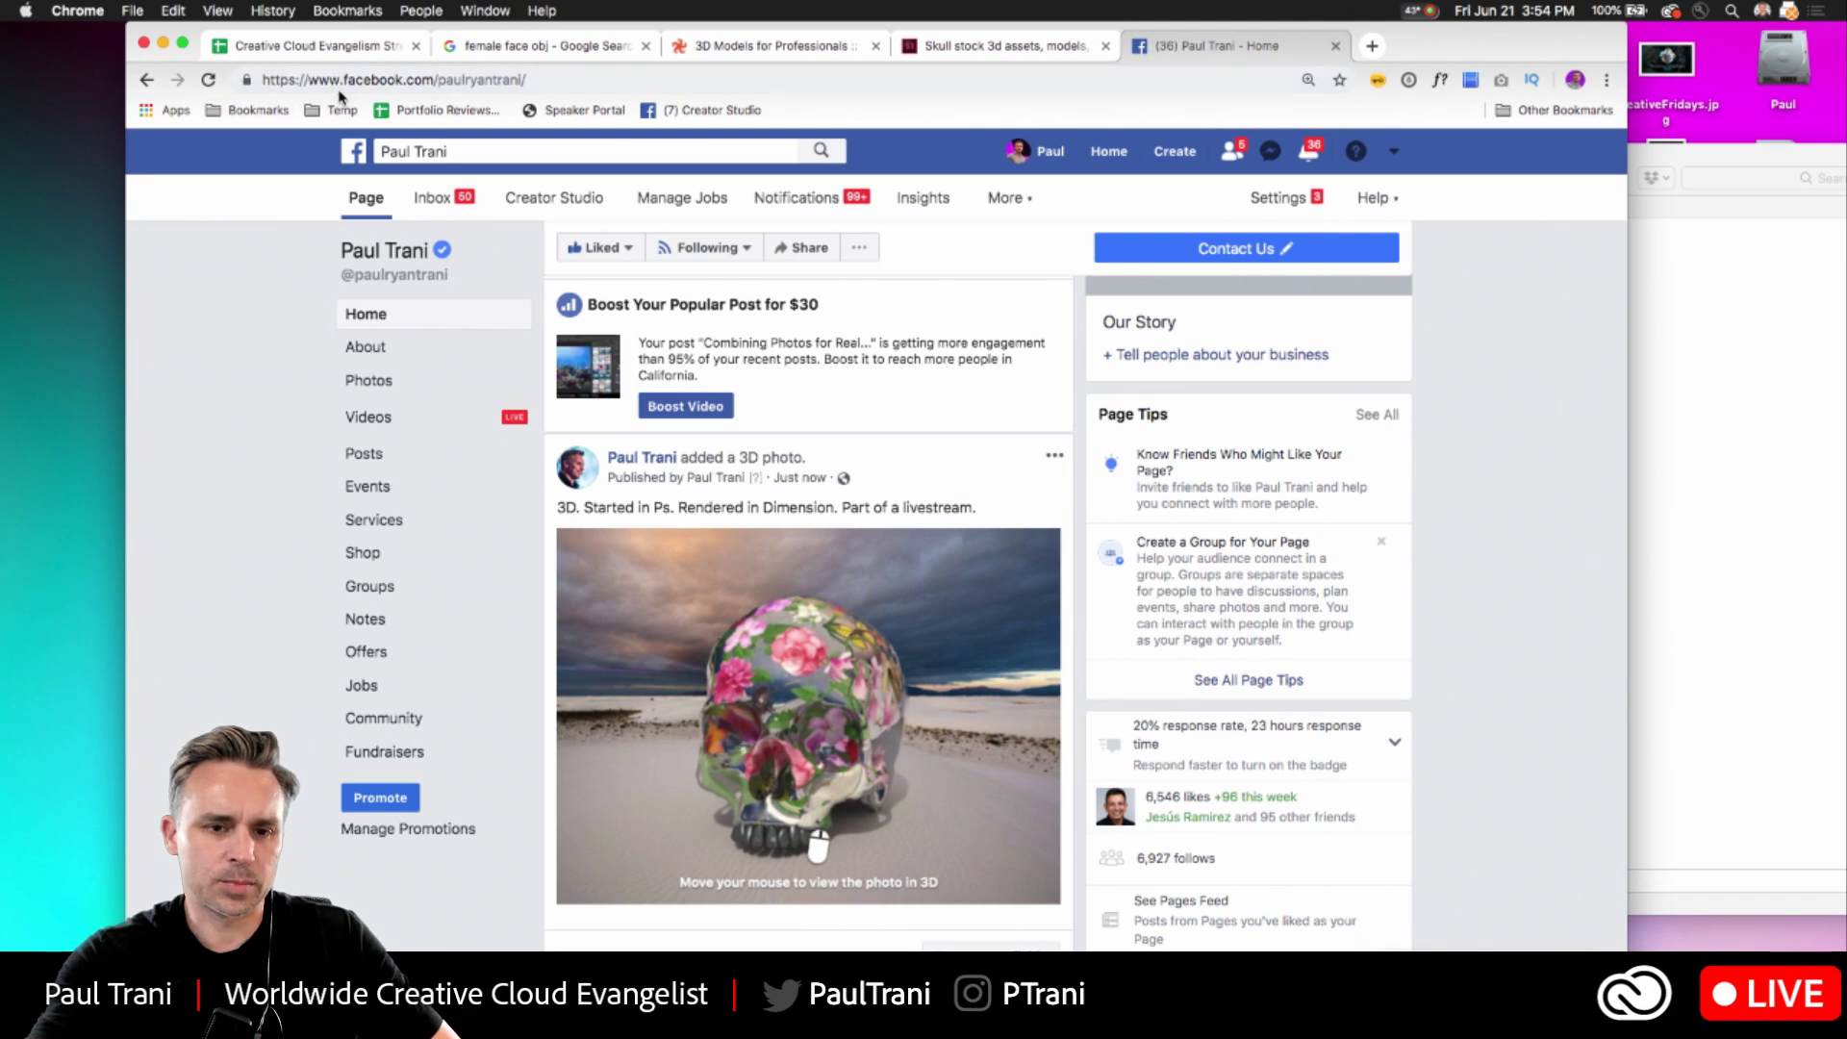